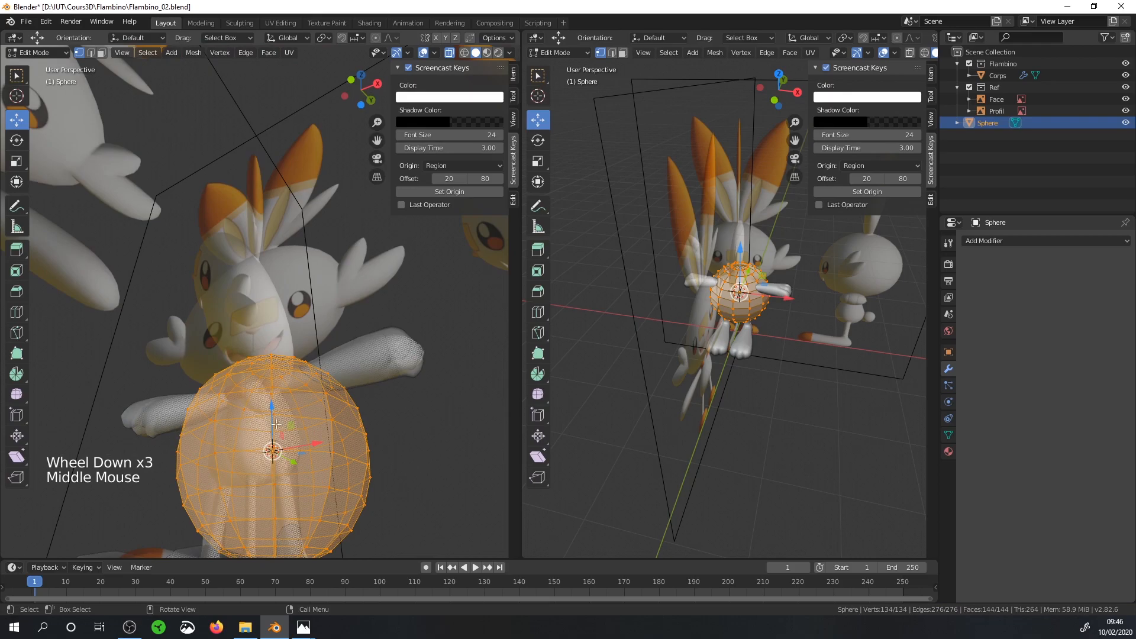
Step: Rotate the whole sphere mesh 90° about the global X axis
{"action": "key", "text": "r"}
{"action": "key", "text": "x"}
{"action": "key", "text": "9"}
{"action": "key", "text": "0"}
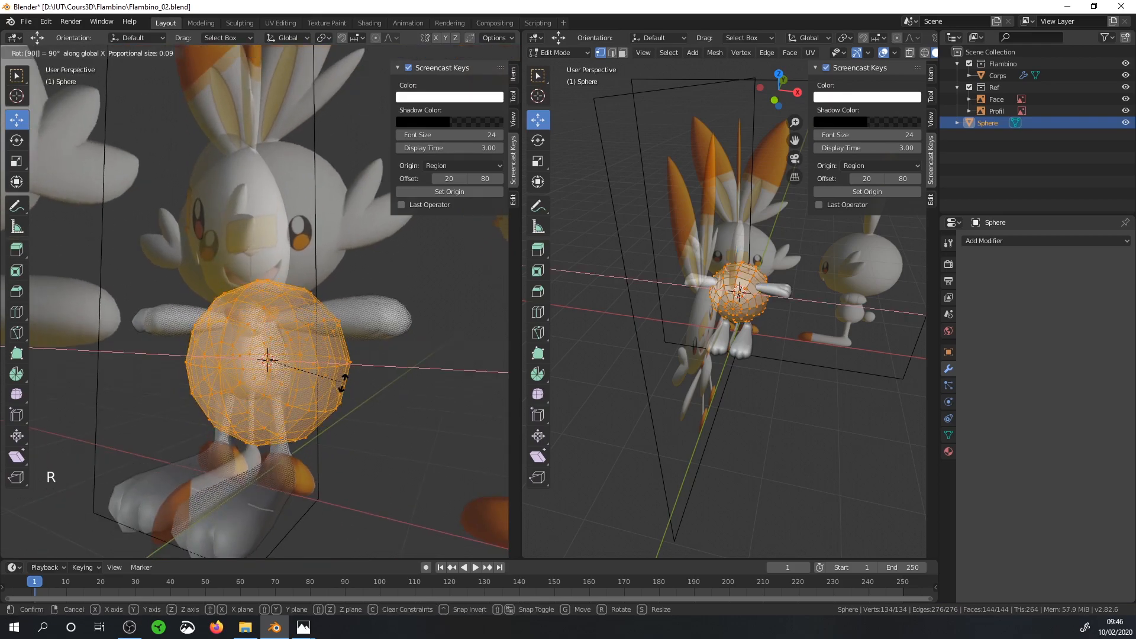
{"action": "key", "text": "Return"}
{"action": "middle_click_drag", "start_coordinate": [185, 414], "coordinate": [337, 391]}
{"action": "middle_click_drag", "start_coordinate": [234, 339], "coordinate": [272, 330]}
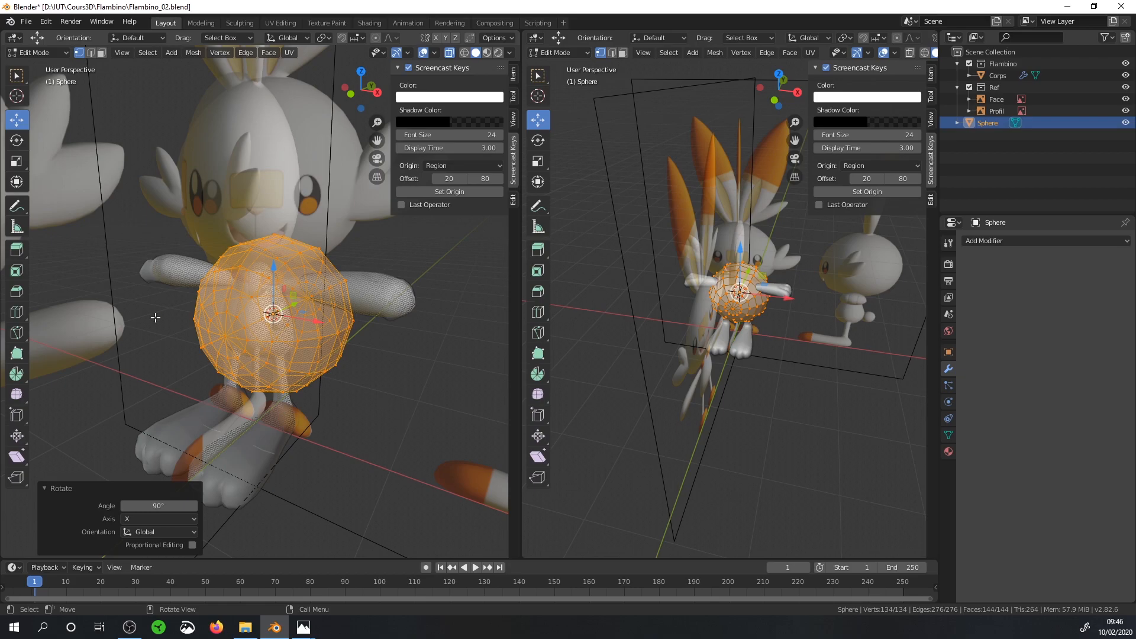
{"action": "scroll", "coordinate": [197, 257], "scroll_direction": "down", "scroll_amount": 2}
{"action": "middle_click_drag", "start_coordinate": [197, 257], "coordinate": [334, 305]}
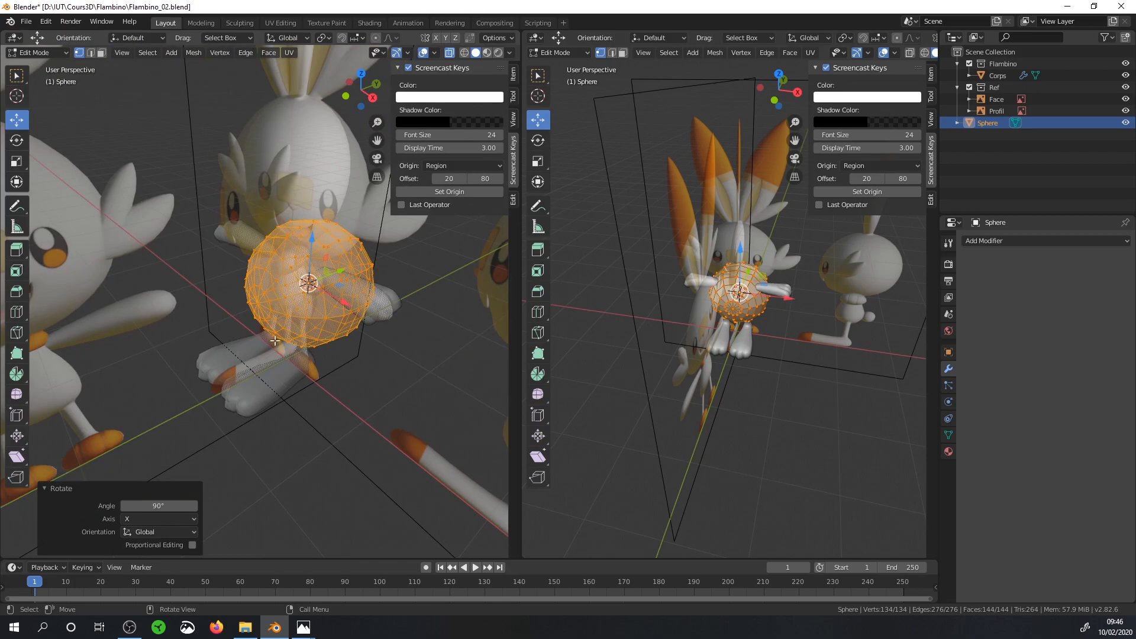
Step: Delete the sphere object from the scene
{"action": "key", "text": "x"}
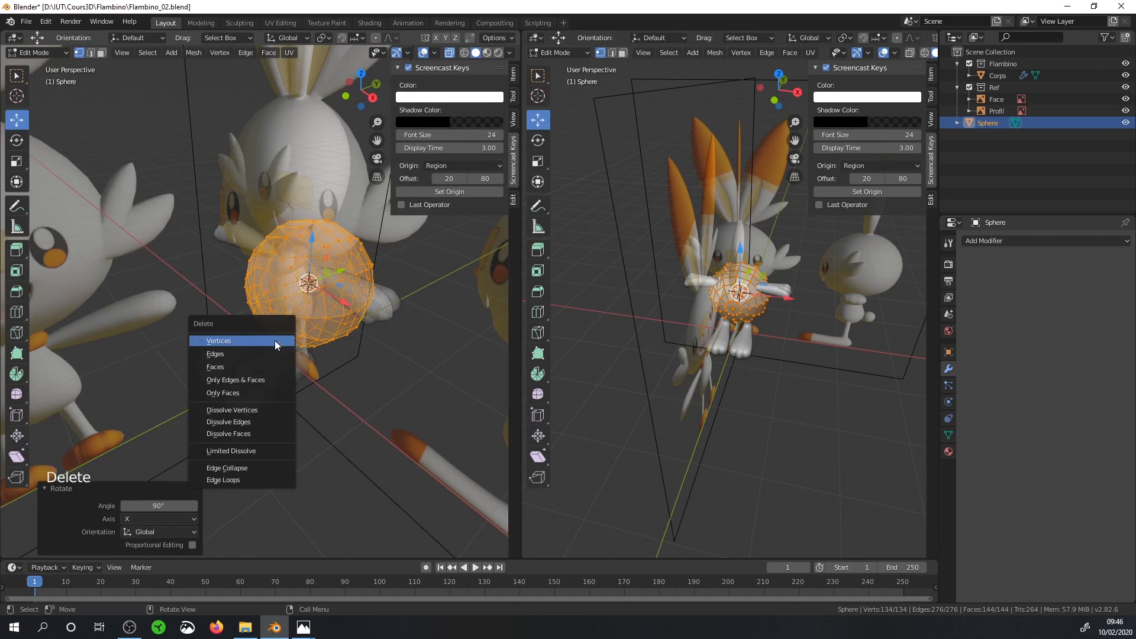
{"action": "key", "text": "Tab"}
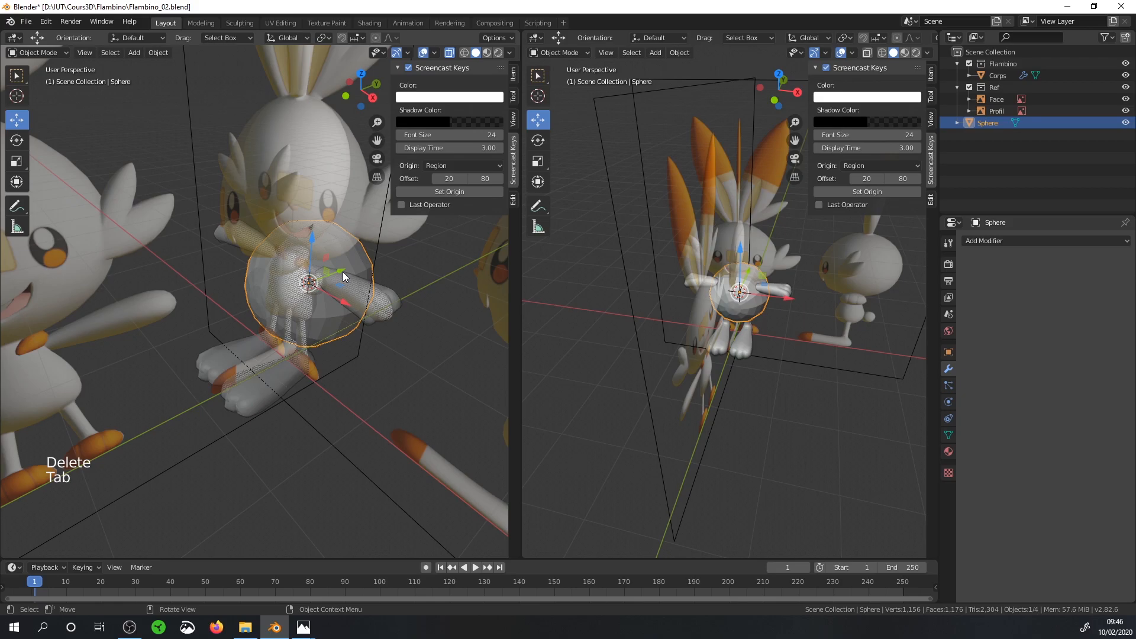
{"action": "key", "text": "Delete"}
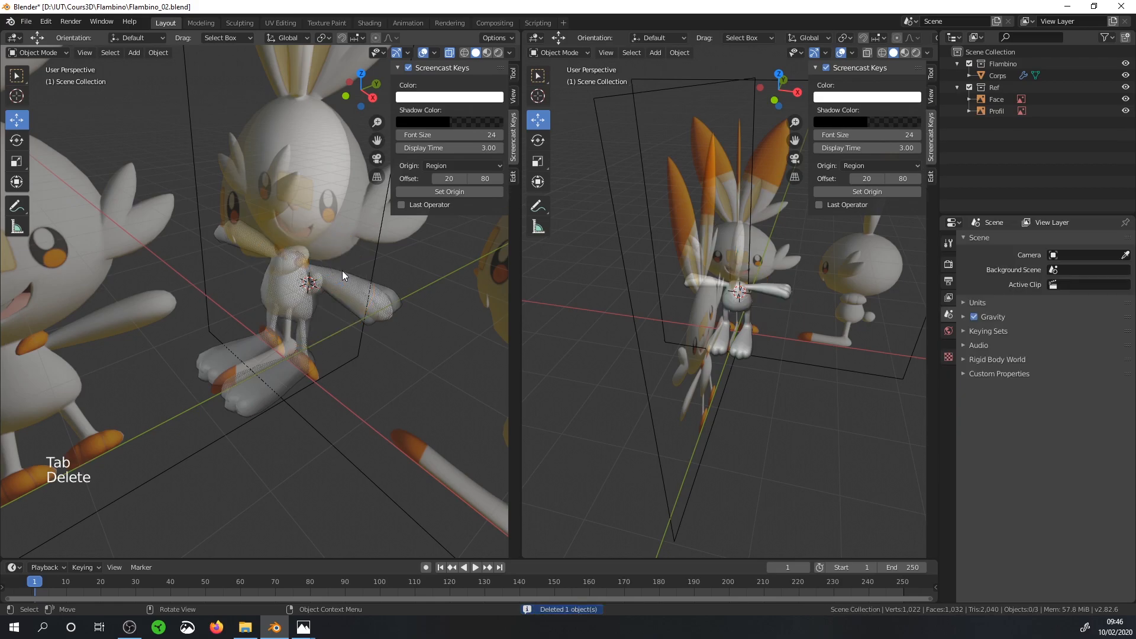
{"action": "scroll", "coordinate": [310, 223], "scroll_direction": "up", "scroll_amount": 2}
{"action": "key", "text": "Tab"}
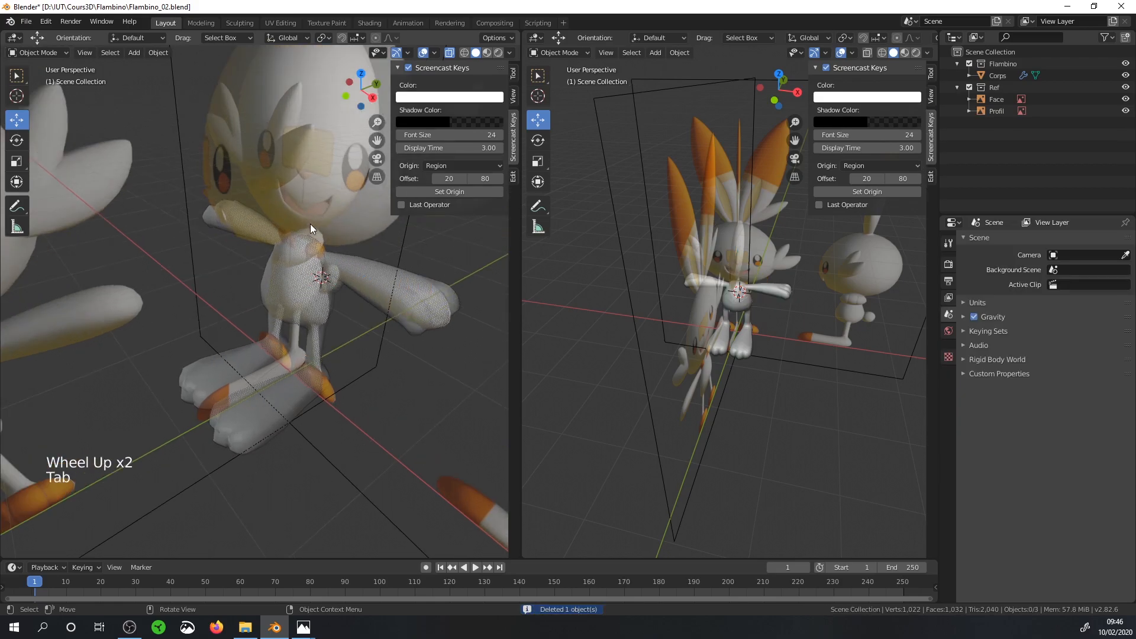
Step: Add a cube mesh at the 3D cursor in the character's body
{"action": "scroll", "coordinate": [276, 274], "scroll_direction": "down", "scroll_amount": 4}
{"action": "middle_click_drag", "start_coordinate": [279, 271], "coordinate": [301, 271]}
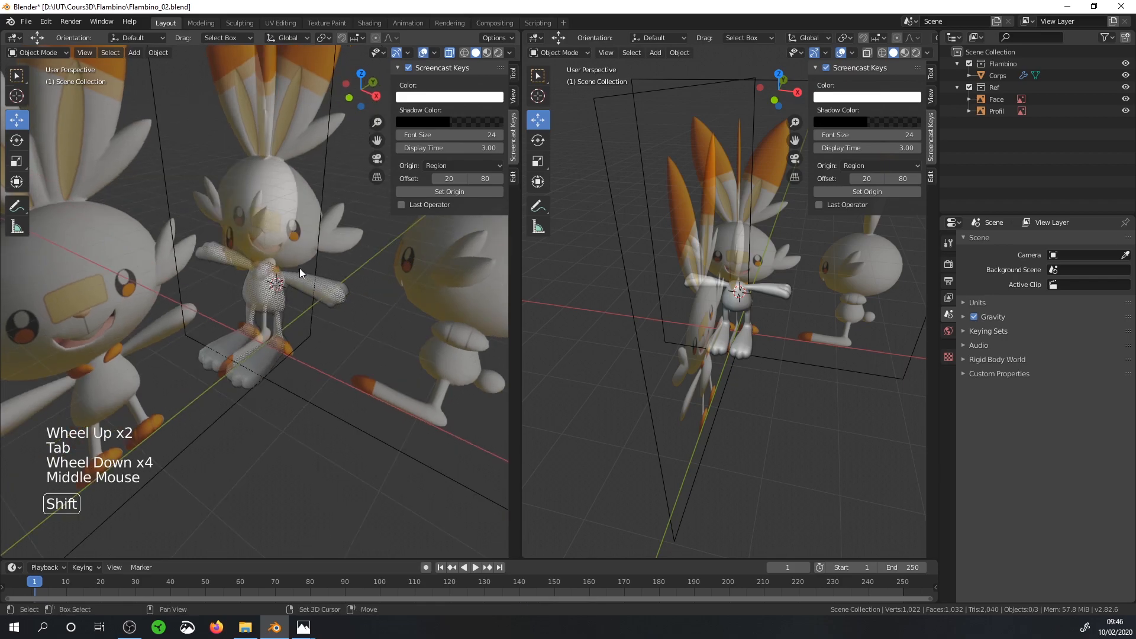
{"action": "key", "text": "shift+a"}
{"action": "mouse_move", "coordinate": [299, 265]}
{"action": "left_click", "coordinate": [341, 274]}
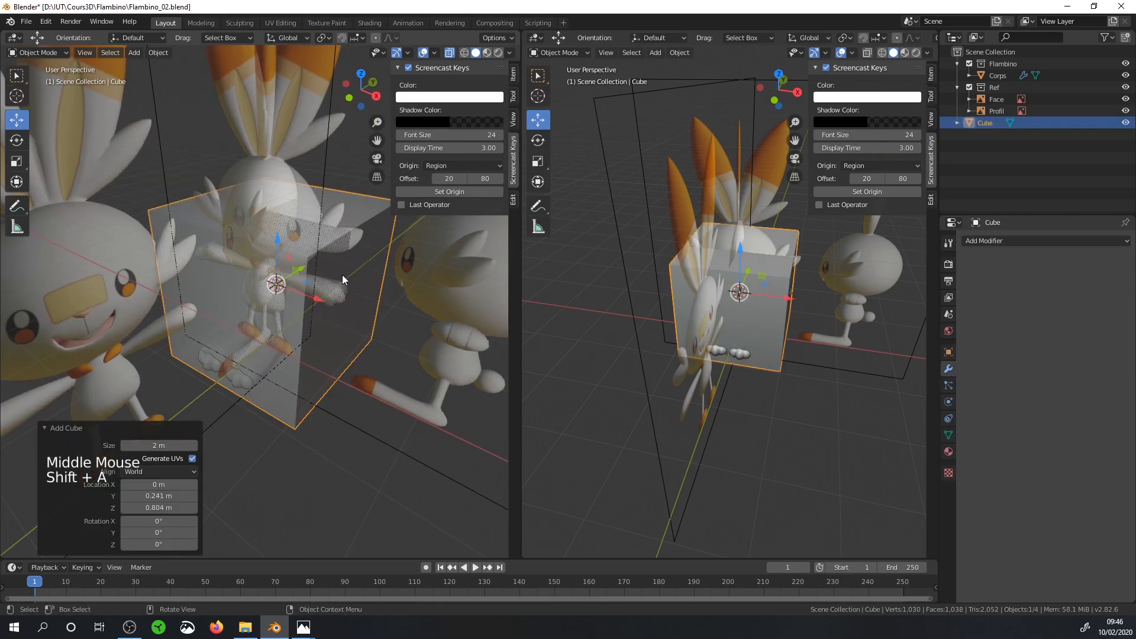
Step: Raise the cube over the character's head in front view and flatten its mesh along Z to the head's height
{"action": "key", "text": "KP_1"}
{"action": "left_click_drag", "start_coordinate": [218, 285], "coordinate": [218, 205]}
{"action": "key", "text": "Tab"}
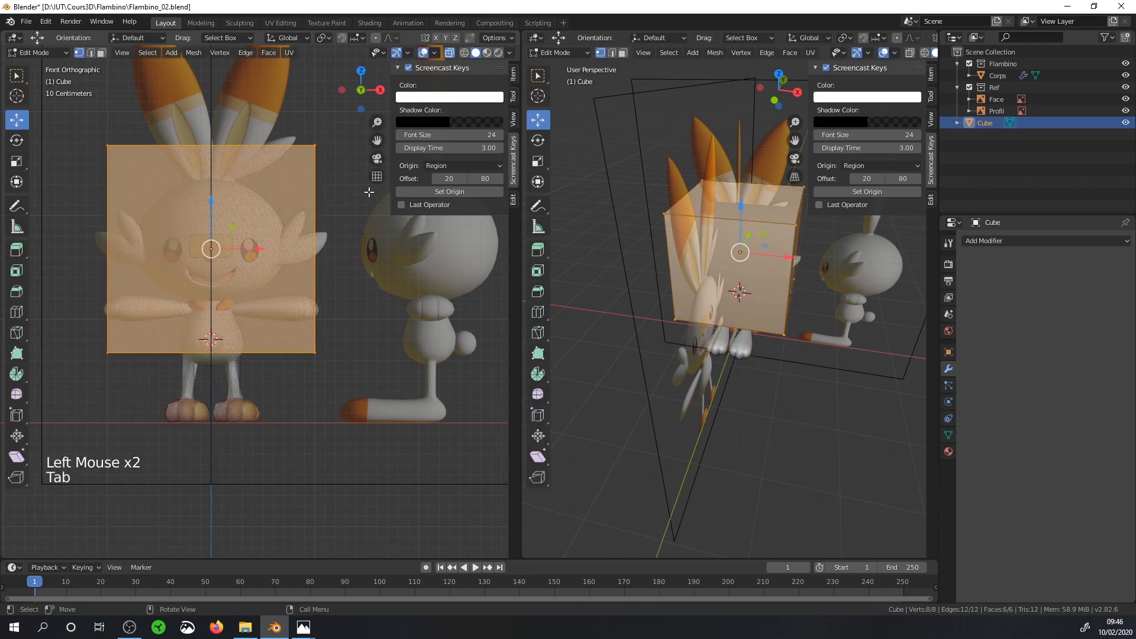
{"action": "key", "text": "s"}
{"action": "key", "text": "z"}
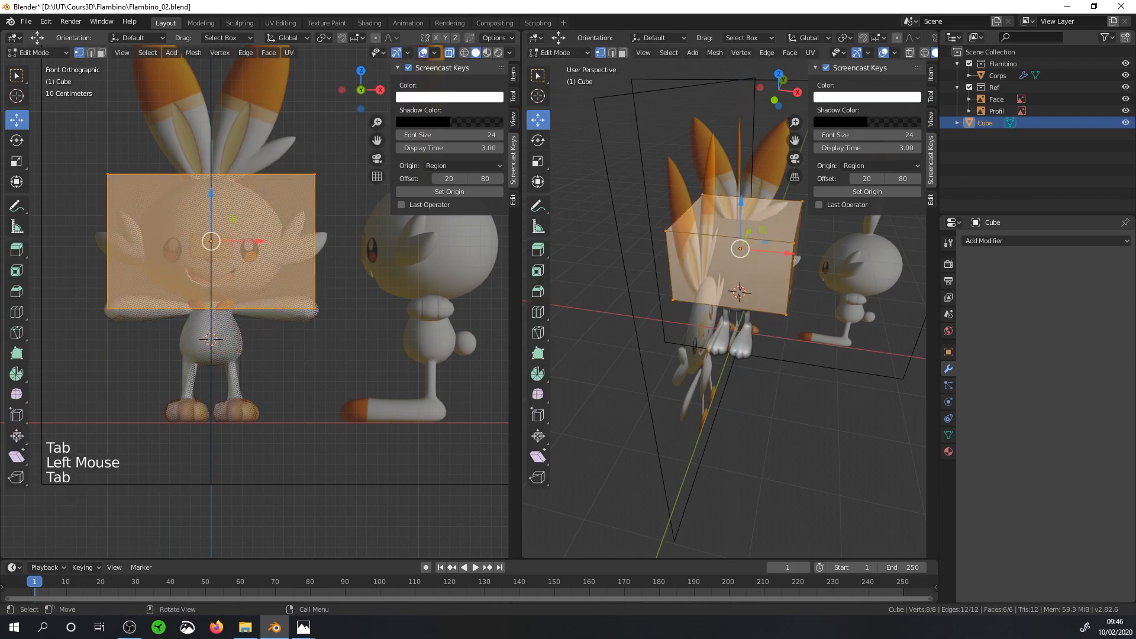
{"action": "left_click", "coordinate": [218, 206]}
Step: Show the second viewport in right orthographic view with X-ray enabled
{"action": "key", "text": "KP_3"}
{"action": "scroll", "coordinate": [769, 237], "scroll_direction": "up", "scroll_amount": 3}
{"action": "middle_click_drag", "start_coordinate": [855, 71], "coordinate": [868, 54], "text": "shift"}
{"action": "left_click", "coordinate": [867, 53]}
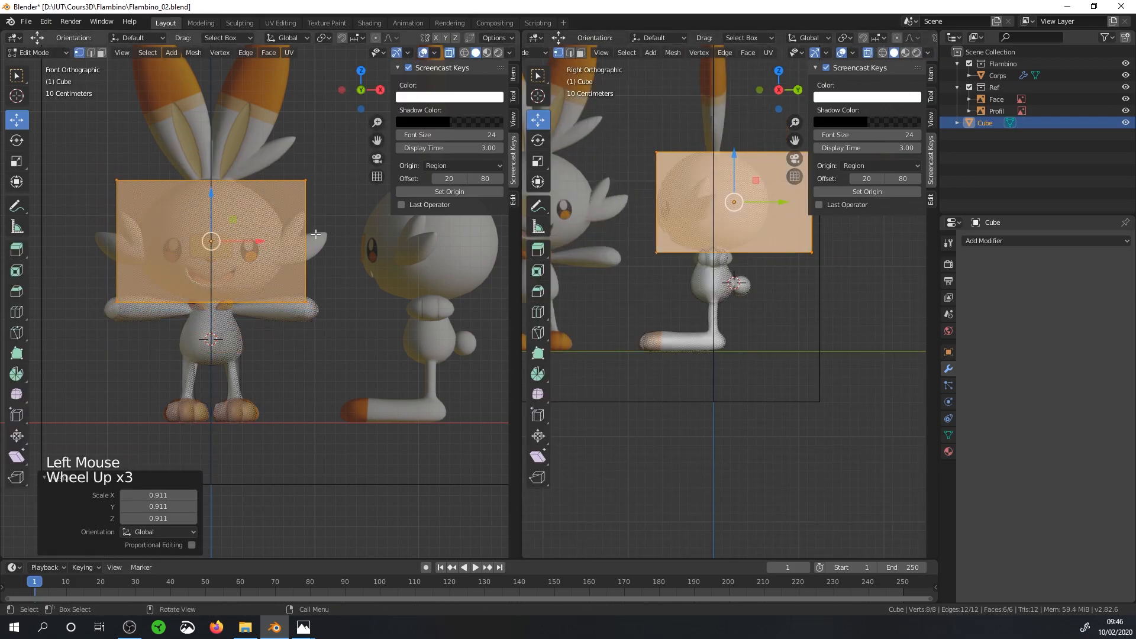
Step: Centre the cube on the head in side view and scale its mesh by 0.735 along Y to fit the profile
{"action": "key", "text": "Tab"}
{"action": "key", "text": "Tab"}
{"action": "key", "text": "s"}
{"action": "key", "text": "y"}
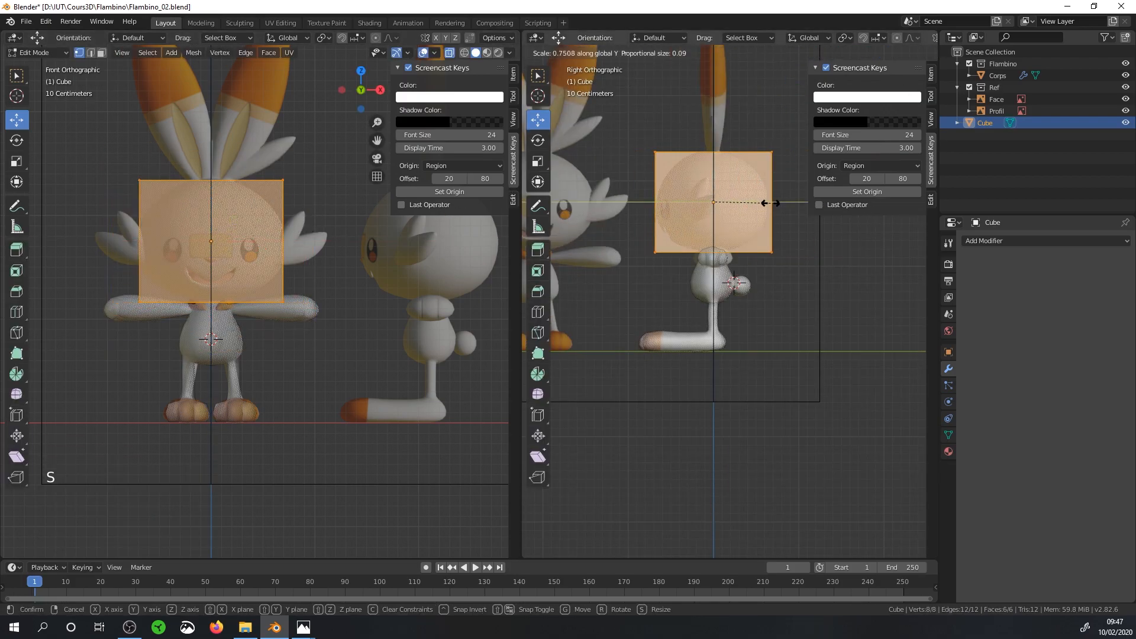
{"action": "left_click", "coordinate": [769, 200]}
{"action": "middle_click_drag", "start_coordinate": [769, 200], "coordinate": [812, 195]}
{"action": "key", "text": "shift"}
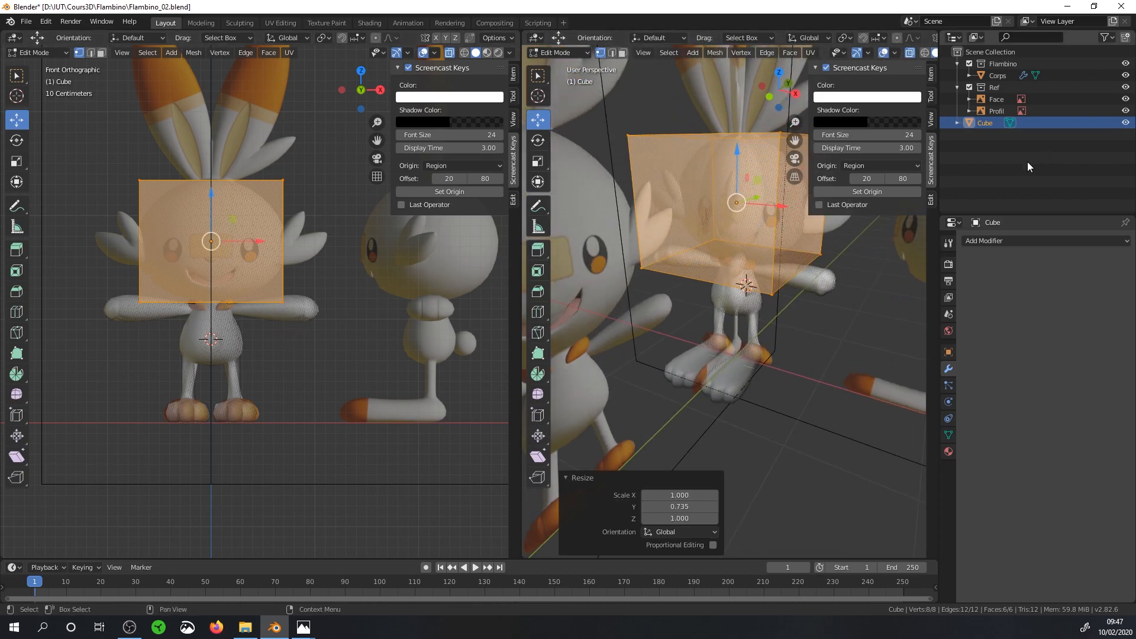
Step: Move the cube into the Flambino collection and rename it tETE
{"action": "left_click_drag", "start_coordinate": [982, 123], "coordinate": [997, 69]}
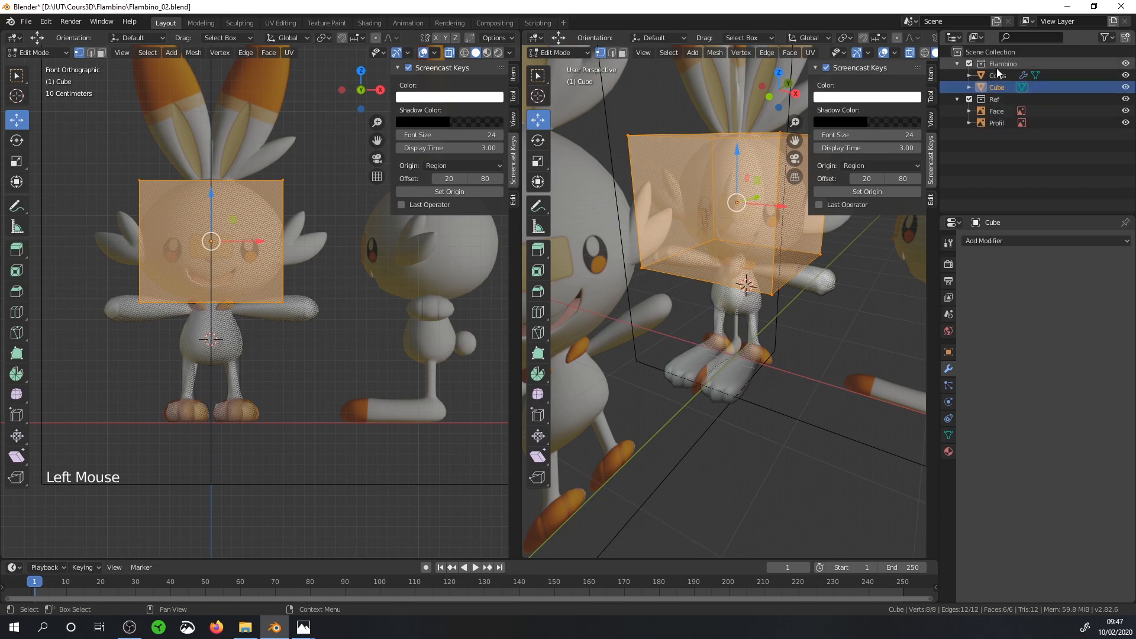
{"action": "double_click", "coordinate": [989, 88]}
{"action": "type", "text": "TE"}
{"action": "key", "text": "Return"}
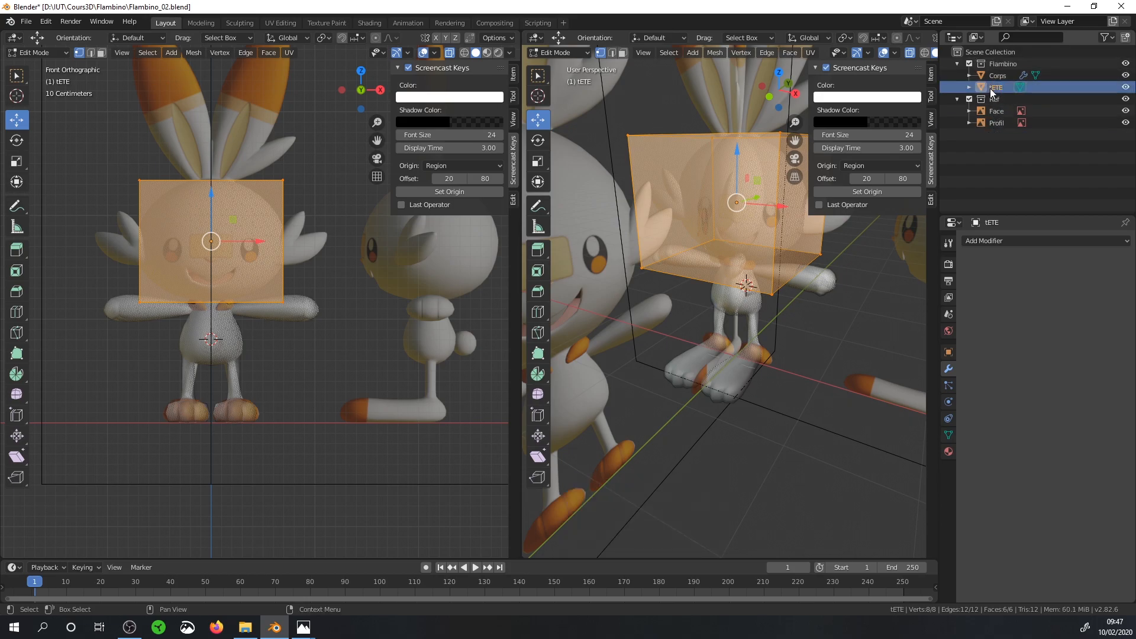
Step: Correct the head object's name to Tete and hide the Corps object
{"action": "double_click", "coordinate": [989, 88]}
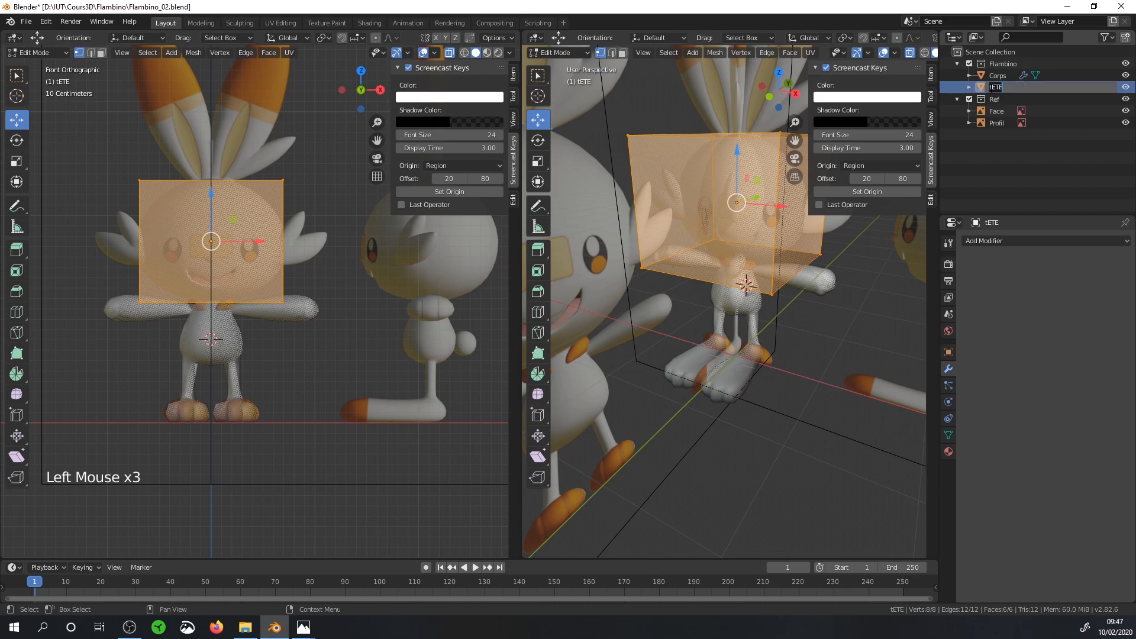
{"action": "left_click", "coordinate": [995, 87]}
{"action": "type", "text": "Tete"}
{"action": "key", "text": "Return"}
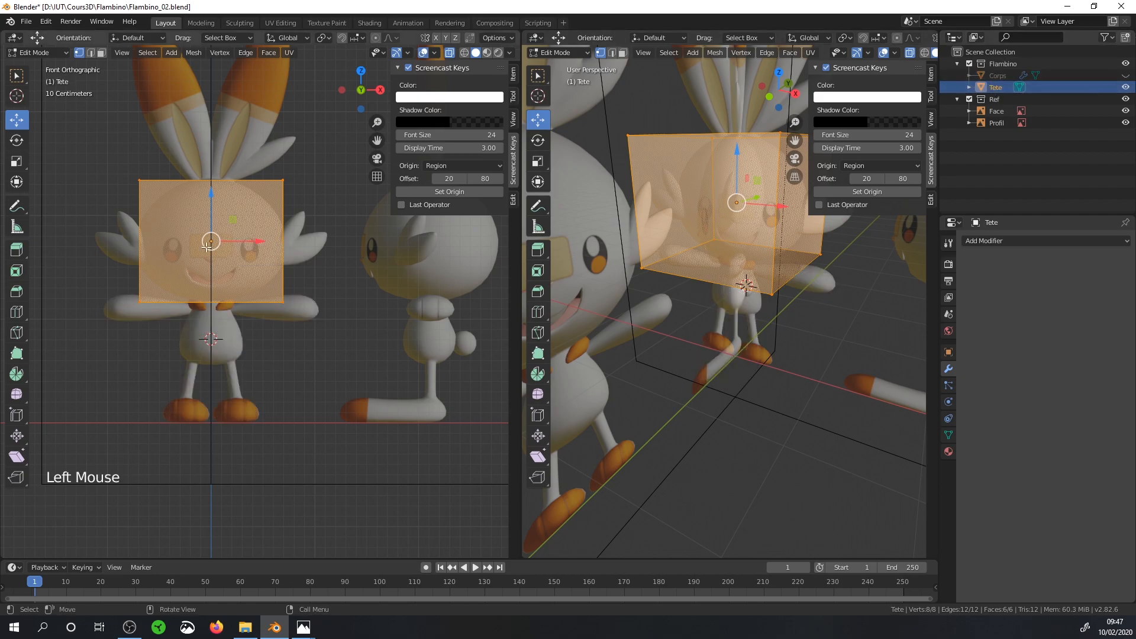
Step: Cut one vertical edge loop through the middle of the head cube in front view
{"action": "scroll", "coordinate": [252, 239], "scroll_direction": "up", "scroll_amount": 1}
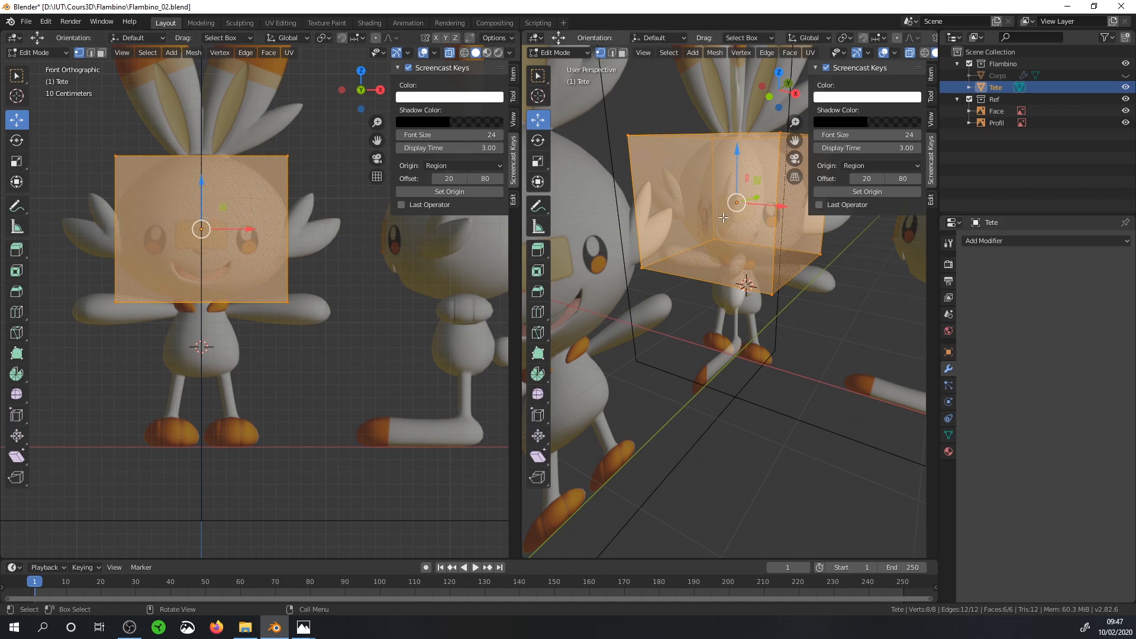
{"action": "scroll", "coordinate": [595, 240], "scroll_direction": "up", "scroll_amount": 1}
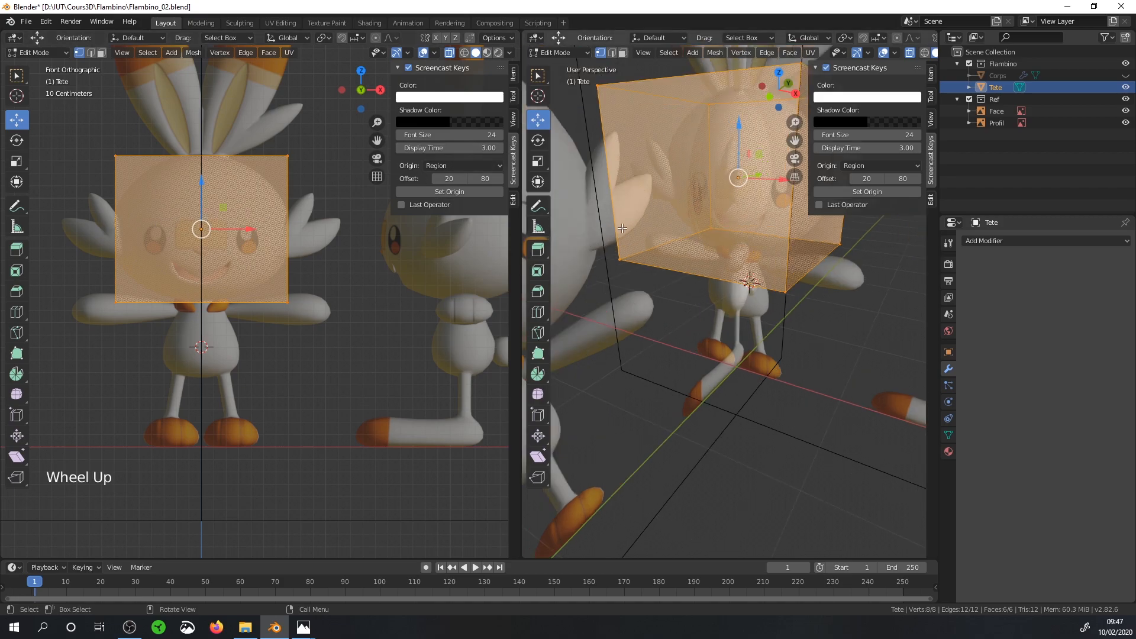
{"action": "key", "text": "KP_3"}
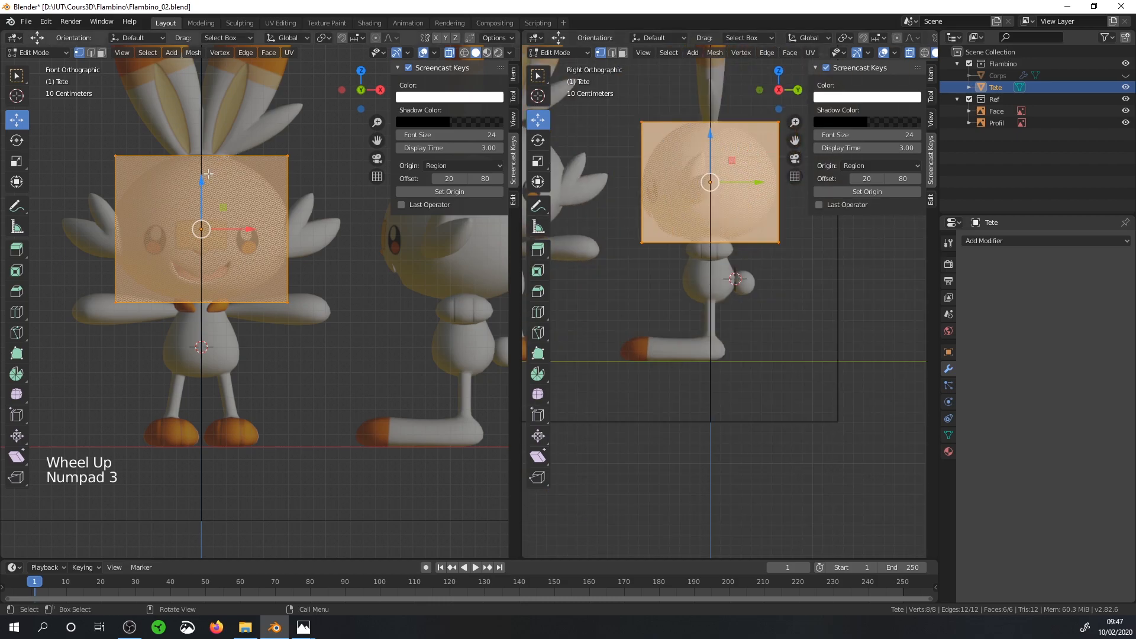
{"action": "key", "text": "ctrl+r"}
{"action": "left_click", "coordinate": [212, 148]}
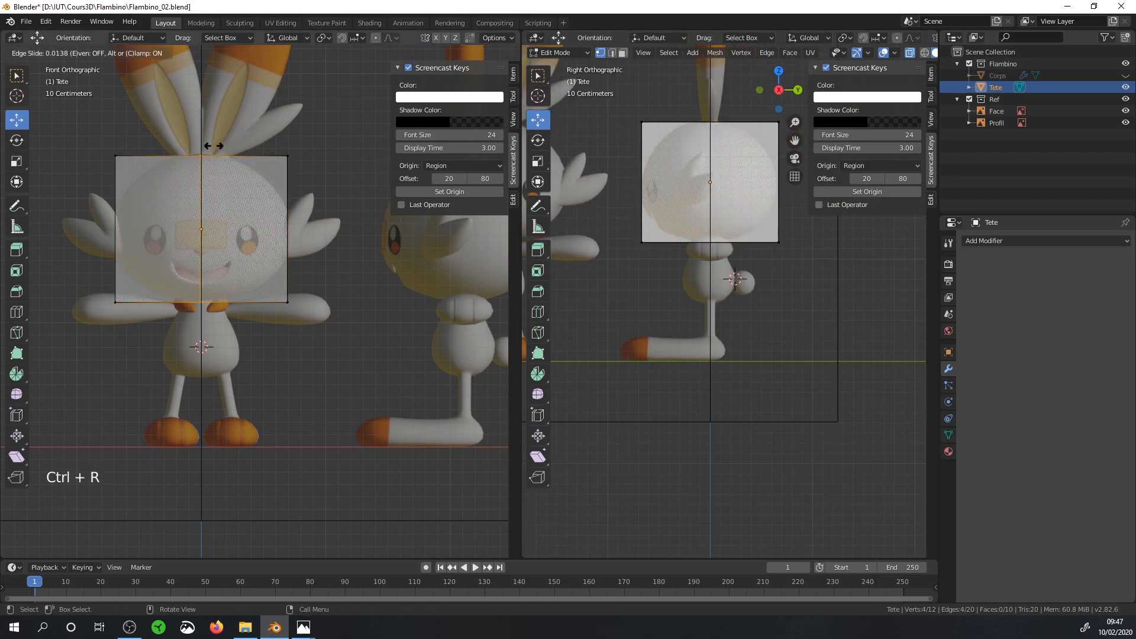
{"action": "left_click", "coordinate": [213, 145]}
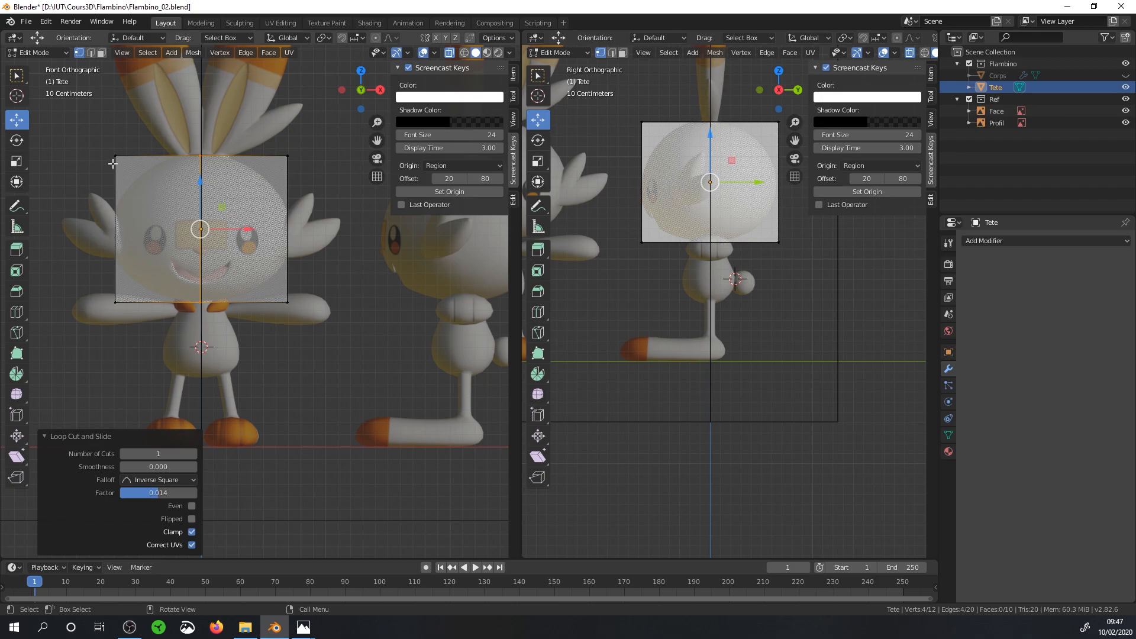
Step: Delete the vertices of the head cube on the negative X side of the centre loop
{"action": "key", "text": "a"}
{"action": "key", "text": "a"}
{"action": "key", "text": "a"}
{"action": "key", "text": "b"}
{"action": "left_click_drag", "start_coordinate": [81, 126], "coordinate": [165, 328]}
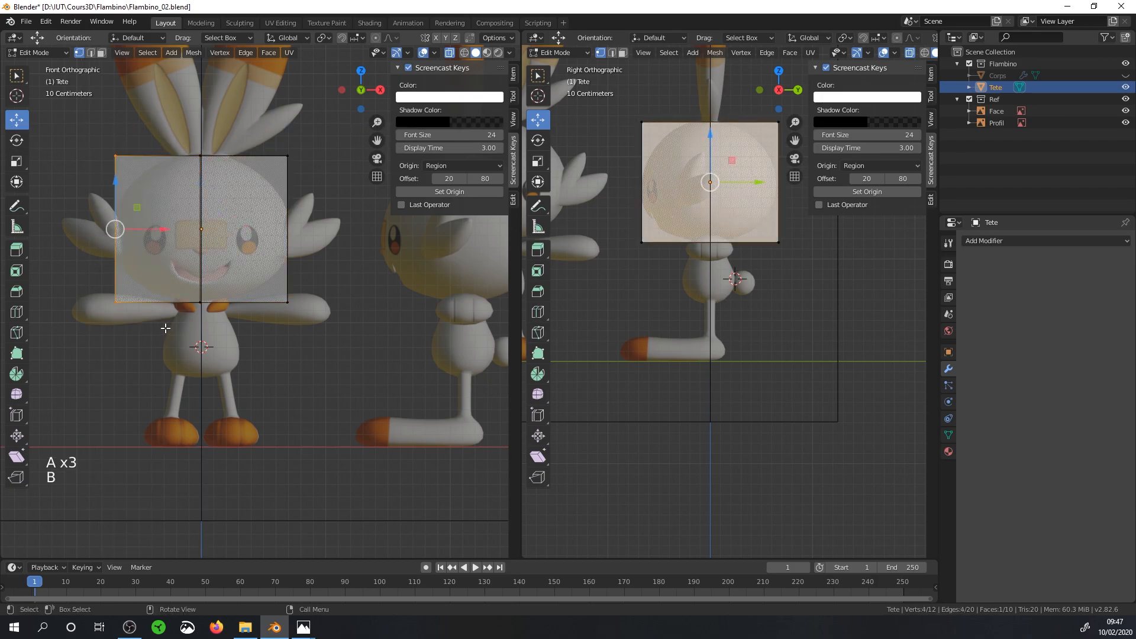
{"action": "key", "text": "Delete"}
Step: Add a Mirror modifier on the X axis with Clipping enabled, and move the centre edge loop against the mirror plane
{"action": "left_click", "coordinate": [1008, 241]}
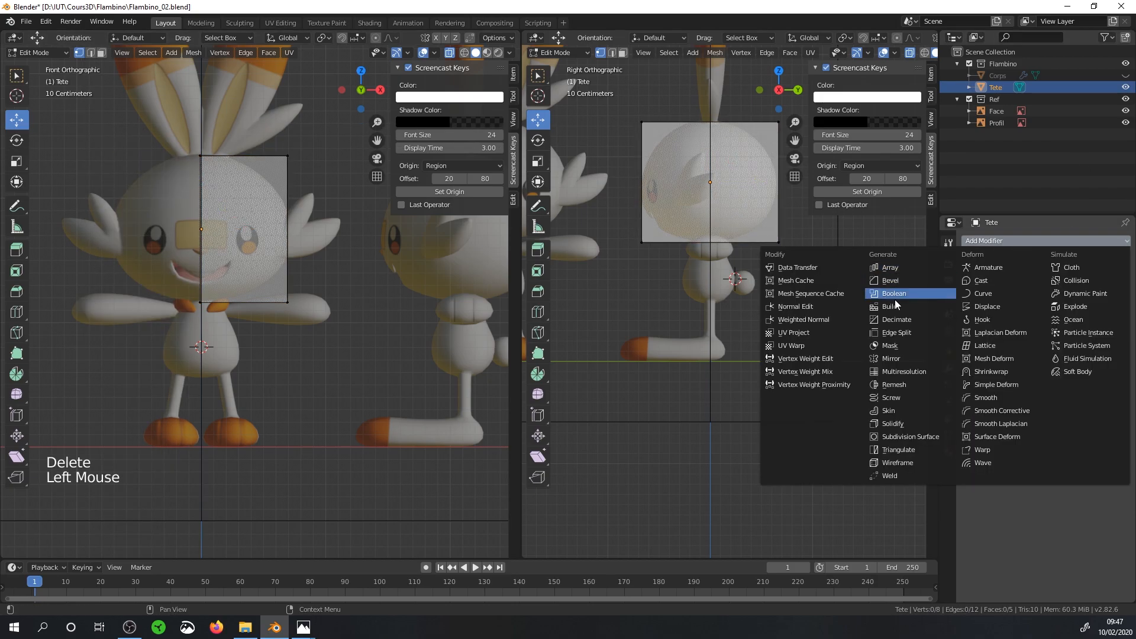
{"action": "left_click", "coordinate": [895, 359]}
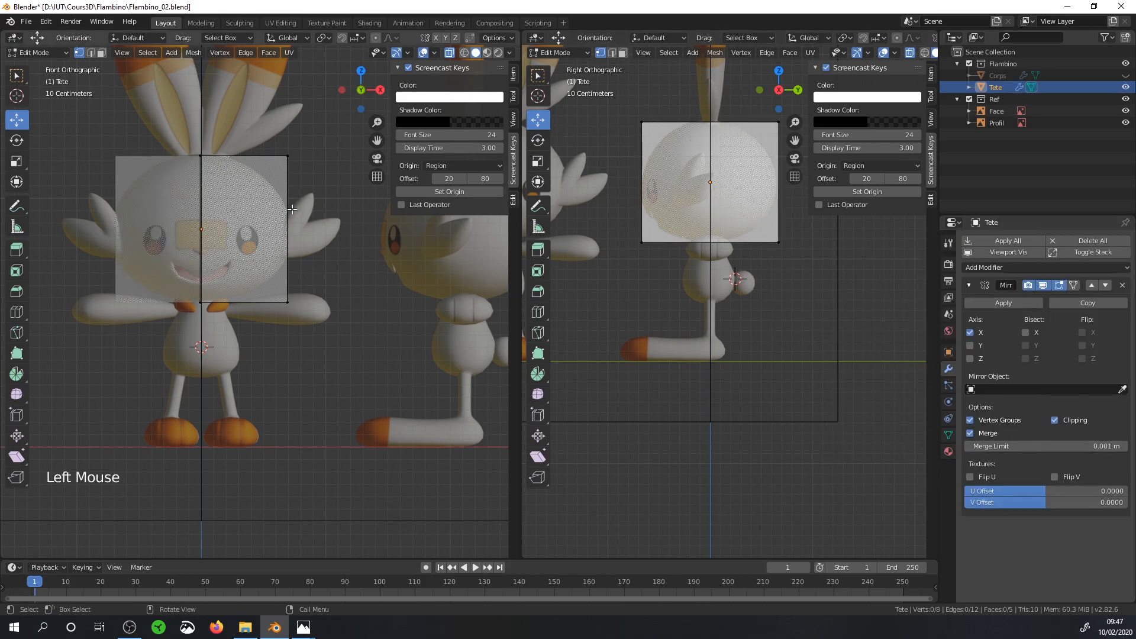
{"action": "left_click", "coordinate": [218, 181], "text": "alt"}
{"action": "left_click_drag", "start_coordinate": [236, 228], "coordinate": [314, 237]}
{"action": "left_click_drag", "start_coordinate": [247, 227], "coordinate": [260, 227]}
{"action": "mouse_move", "coordinate": [260, 227]}
{"action": "middle_mouse_down"}
{"action": "mouse_move", "coordinate": [289, 241]}
{"action": "mouse_move", "coordinate": [255, 231]}
{"action": "middle_mouse_up"}
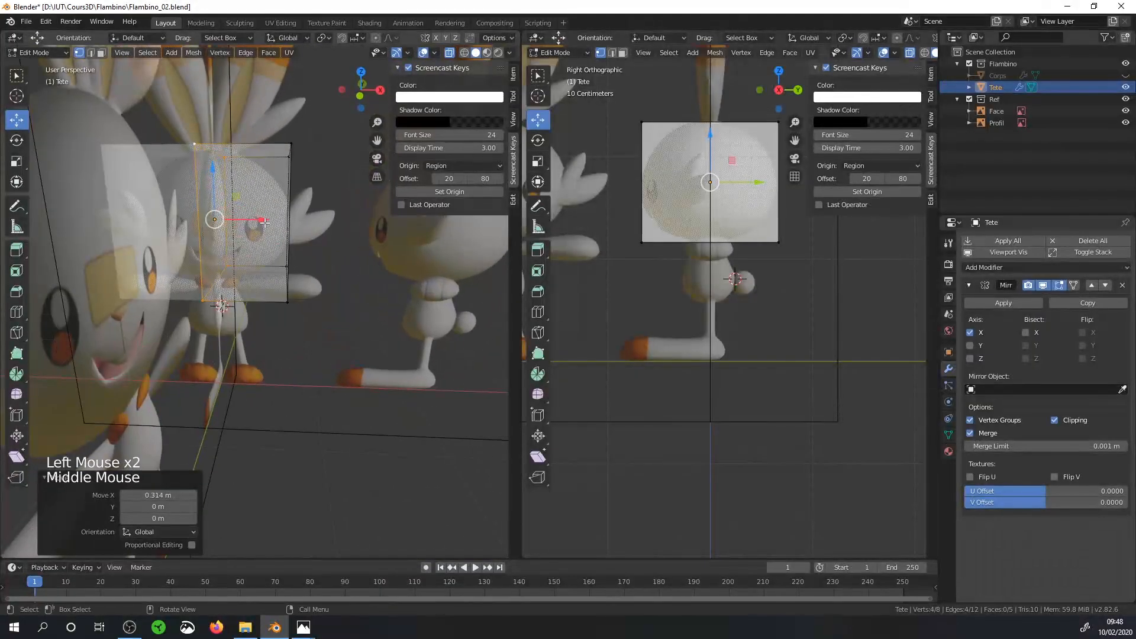
{"action": "key", "text": "KP_3"}
{"action": "key", "text": "KP_1"}
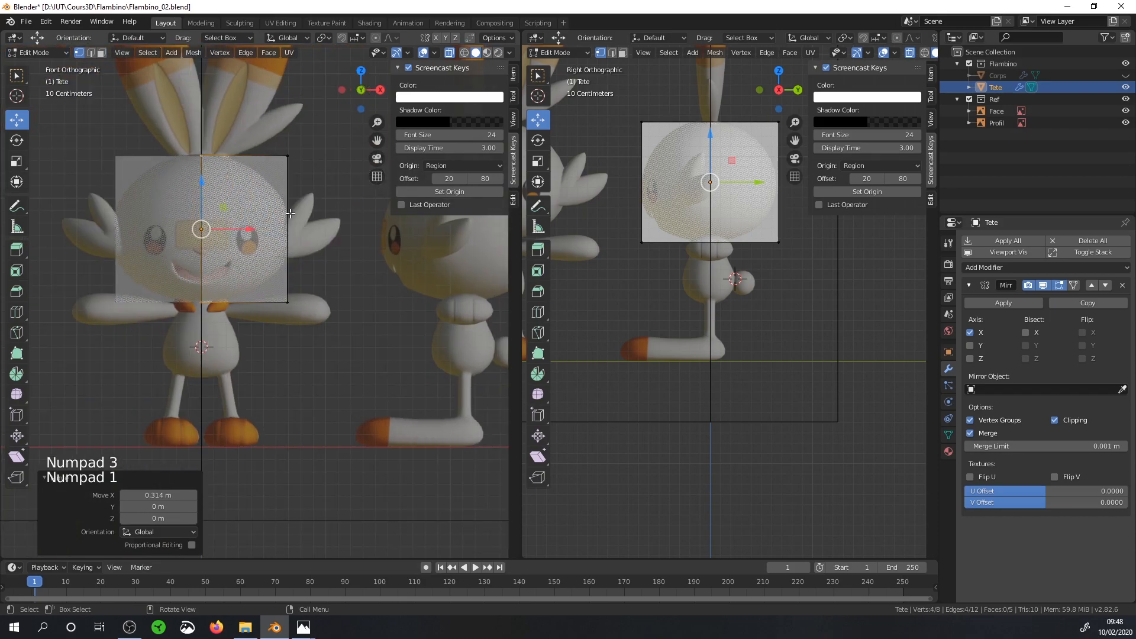
Step: Cut a horizontal edge loop around the half head slightly below its mid-height
{"action": "scroll", "coordinate": [291, 213], "scroll_direction": "up", "scroll_amount": 2}
{"action": "key", "text": "a"}
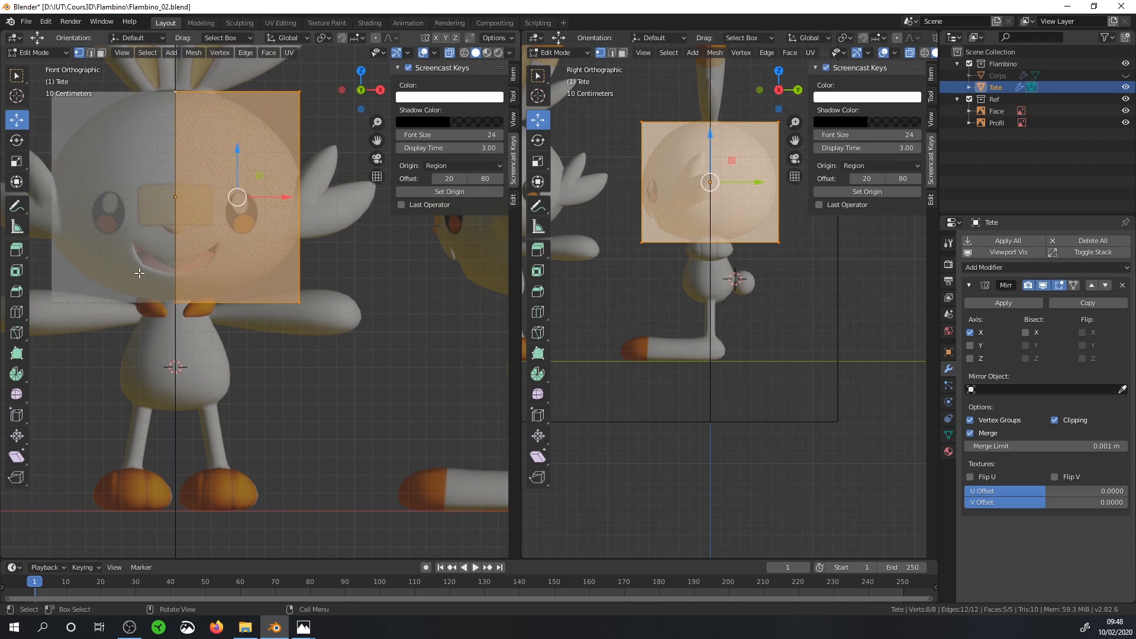
{"action": "key", "text": "ctrl+r"}
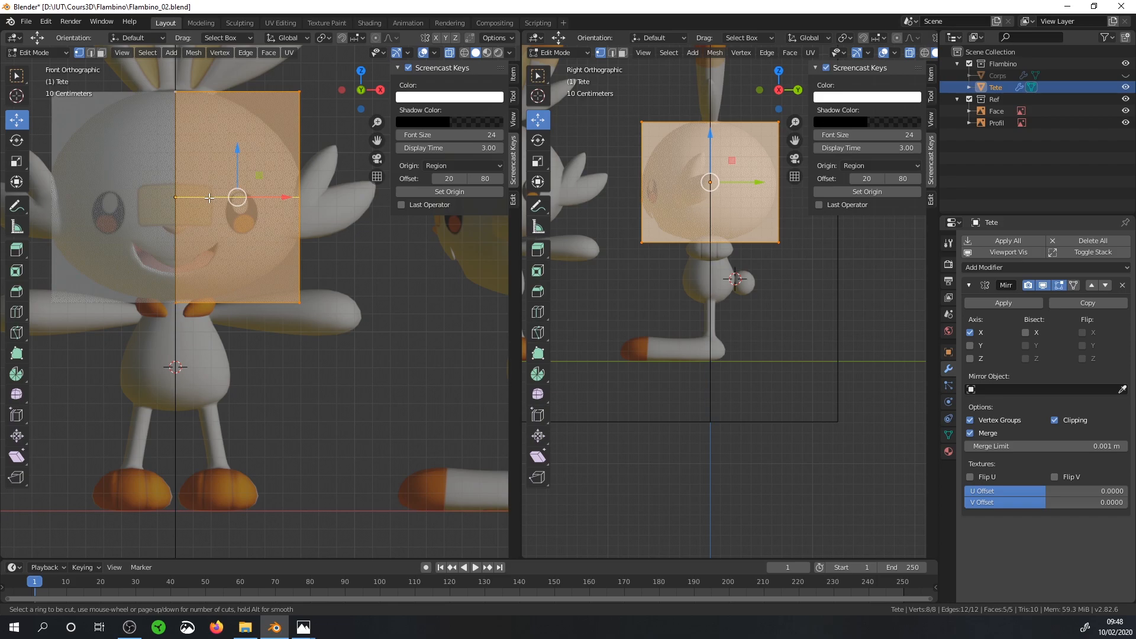
{"action": "left_click", "coordinate": [208, 197]}
{"action": "left_click", "coordinate": [210, 206]}
Step: Move the upper outer corner vertices inward and down to follow the head's outline in front view
{"action": "key", "text": "a"}
{"action": "key", "text": "b"}
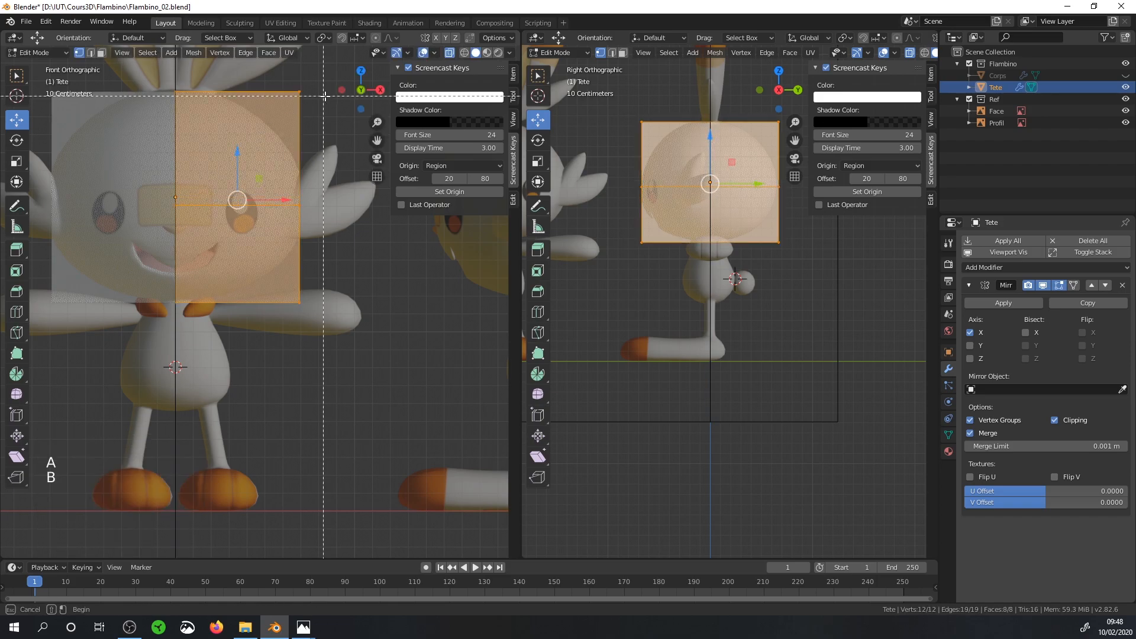
{"action": "key", "text": "alt+a"}
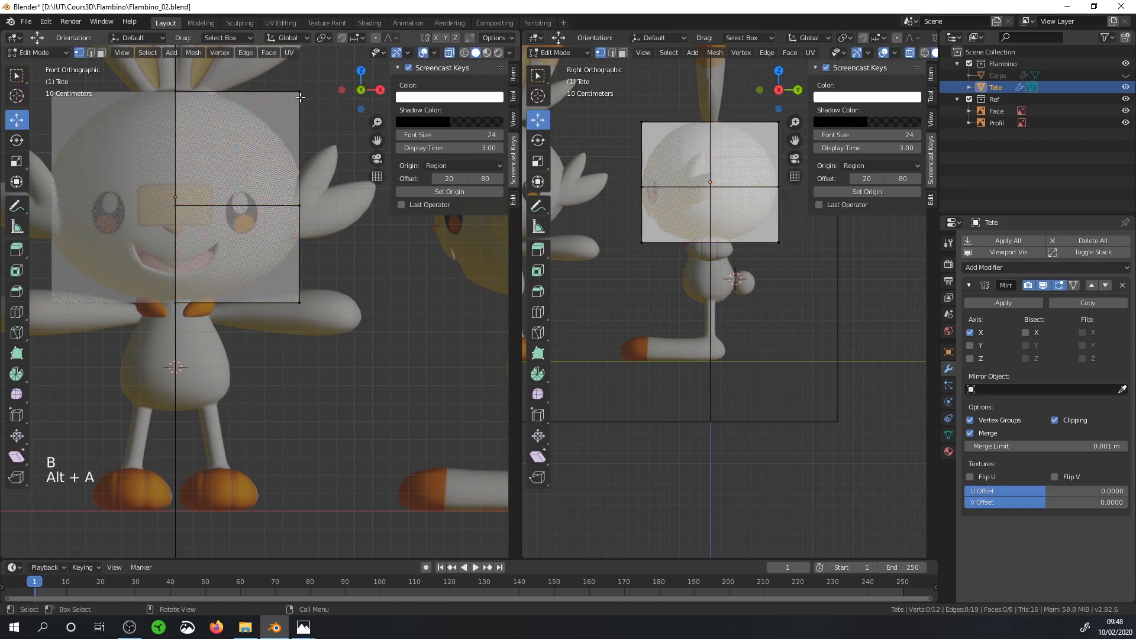
{"action": "key", "text": "b"}
{"action": "left_click_drag", "start_coordinate": [337, 114], "coordinate": [259, 115]}
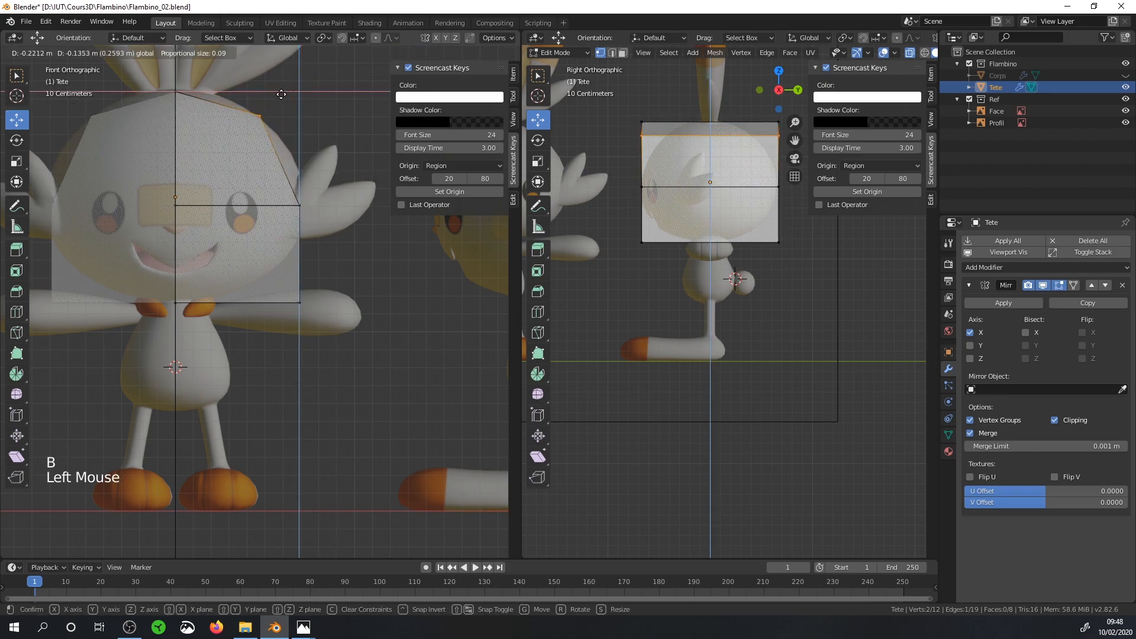
Step: Move the lower outer corner vertices inward and up to follow the cheek outline in front view
{"action": "key", "text": "a"}
{"action": "key", "text": "a"}
{"action": "key", "text": "a"}
{"action": "key", "text": "b"}
{"action": "left_click_drag", "start_coordinate": [343, 336], "coordinate": [277, 283]}
{"action": "left_click_drag", "start_coordinate": [321, 280], "coordinate": [289, 251]}
Step: Push the upper outer front vertex of the head backward along Y in side view
{"action": "scroll", "coordinate": [681, 121], "scroll_direction": "up", "scroll_amount": 1}
{"action": "middle_click_drag", "start_coordinate": [681, 127], "coordinate": [657, 181], "text": "shift"}
{"action": "left_click", "coordinate": [603, 170]}
{"action": "left_click_drag", "start_coordinate": [637, 171], "coordinate": [690, 181]}
Step: Push the middle outer front vertex backward along Y, and move the top front centre vertex 0.164 m in Y and -0.12 m in Z
{"action": "left_click", "coordinate": [600, 231]}
{"action": "left_click", "coordinate": [299, 206]}
{"action": "middle_click_drag", "start_coordinate": [302, 209], "coordinate": [244, 260]}
{"action": "left_click", "coordinate": [300, 221]}
{"action": "left_click_drag", "start_coordinate": [635, 231], "coordinate": [688, 237]}
{"action": "left_click", "coordinate": [600, 154]}
{"action": "left_click_drag", "start_coordinate": [622, 131], "coordinate": [642, 146]}
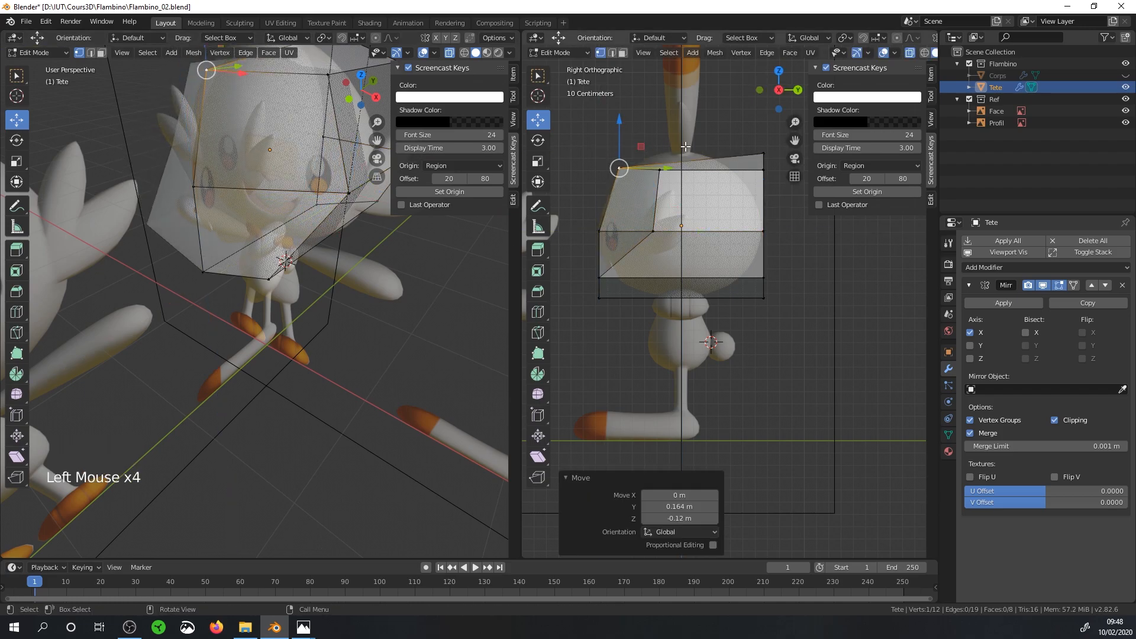
Step: Cut a vertical edge loop through the middle of the head in side view
{"action": "key", "text": "ctrl+r"}
{"action": "left_click", "coordinate": [683, 180]}
{"action": "left_click", "coordinate": [682, 181]}
Step: Straighten the new edge loop by scaling it to 0 along Y, and shift it slightly toward the face
{"action": "key", "text": "s"}
{"action": "key", "text": "y"}
{"action": "key", "text": "0"}
{"action": "left_click", "coordinate": [682, 185]}
{"action": "left_click_drag", "start_coordinate": [735, 228], "coordinate": [723, 227]}
Step: Raise the top vertices of the middle edge loop along Z to the crown of the head in side view
{"action": "key", "text": "a"}
{"action": "key", "text": "alt+a"}
{"action": "left_click_drag", "start_coordinate": [702, 148], "coordinate": [669, 178]}
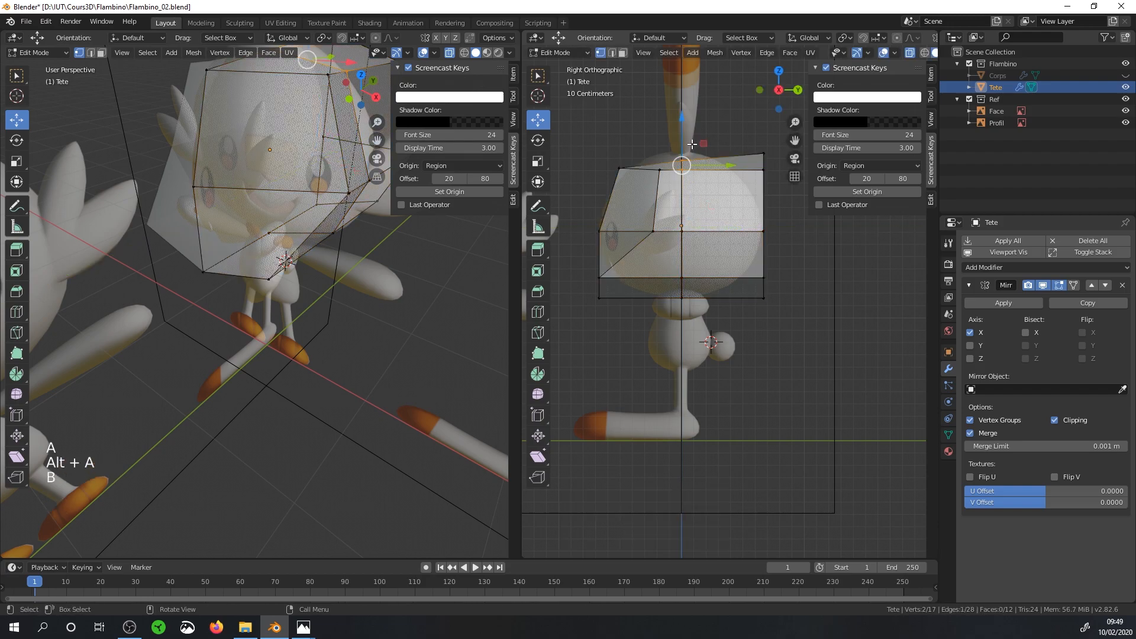
{"action": "left_click_drag", "start_coordinate": [682, 120], "coordinate": [681, 112]}
Step: Reshape the front of the head in side view by moving its upper and lower front vertices toward the profile outline
{"action": "left_click", "coordinate": [619, 168]}
{"action": "left_click_drag", "start_coordinate": [641, 146], "coordinate": [644, 148]}
{"action": "left_click", "coordinate": [600, 278]}
{"action": "left_click_drag", "start_coordinate": [650, 278], "coordinate": [710, 292]}
{"action": "left_click", "coordinate": [600, 298]}
{"action": "left_click_drag", "start_coordinate": [621, 276], "coordinate": [648, 261]}
Step: Move the upper rear vertices of the head inward in side view to round off the back
{"action": "left_click", "coordinate": [764, 170]}
{"action": "middle_click_drag", "start_coordinate": [733, 208], "coordinate": [629, 260], "text": "shift"}
{"action": "left_click_drag", "start_coordinate": [682, 199], "coordinate": [643, 202]}
{"action": "left_click", "coordinate": [659, 206]}
{"action": "left_click_drag", "start_coordinate": [680, 184], "coordinate": [654, 201]}
Step: Move the lower rear vertices forward and up to the profile outline, one of them by -0.255 m in Y and 0.145 m in Z
{"action": "left_click", "coordinate": [658, 283]}
{"action": "left_click", "coordinate": [659, 284]}
{"action": "left_click_drag", "start_coordinate": [702, 284], "coordinate": [679, 253]}
{"action": "left_click", "coordinate": [658, 330]}
{"action": "left_click_drag", "start_coordinate": [681, 308], "coordinate": [649, 291]}
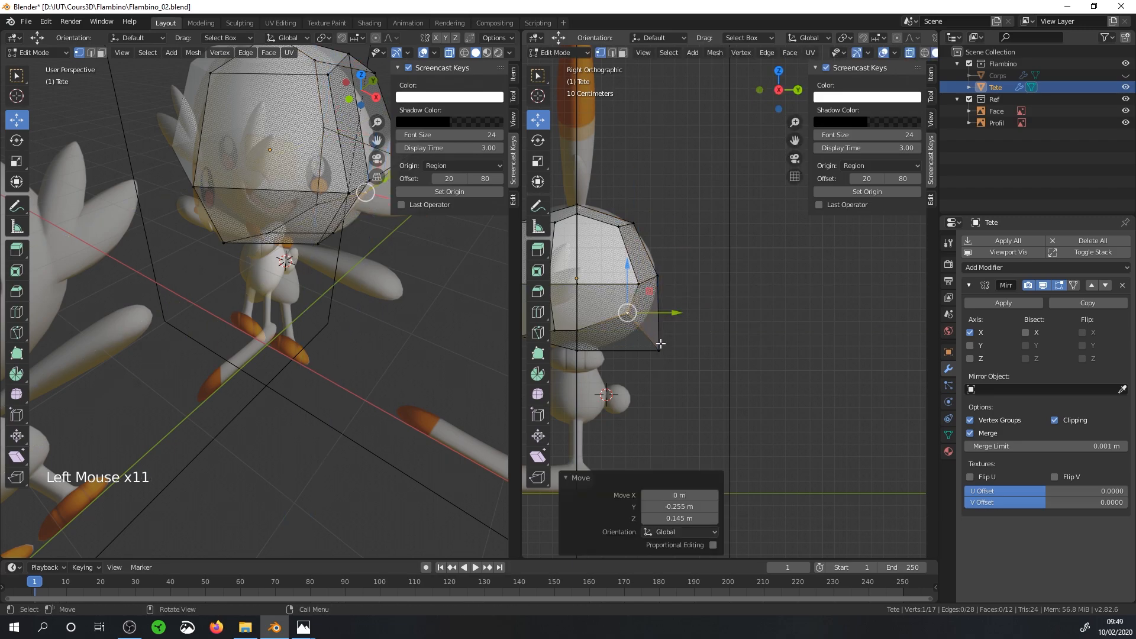
{"action": "left_click", "coordinate": [659, 351]}
{"action": "left_click_drag", "start_coordinate": [680, 329], "coordinate": [659, 306]}
{"action": "scroll", "coordinate": [659, 308], "scroll_direction": "down", "scroll_amount": 3}
{"action": "middle_click_drag", "start_coordinate": [659, 306], "coordinate": [677, 304], "text": "shift"}
{"action": "scroll", "coordinate": [677, 305], "scroll_direction": "up", "scroll_amount": 2}
{"action": "left_click", "coordinate": [608, 234]}
{"action": "left_click_drag", "start_coordinate": [622, 279], "coordinate": [623, 279]}
Step: Select the outer rear vertices of the head and move them -0.0958 m along X
{"action": "scroll", "coordinate": [266, 267], "scroll_direction": "down", "scroll_amount": 4}
{"action": "middle_click_drag", "start_coordinate": [266, 266], "coordinate": [236, 254]}
{"action": "key", "text": "KP_1"}
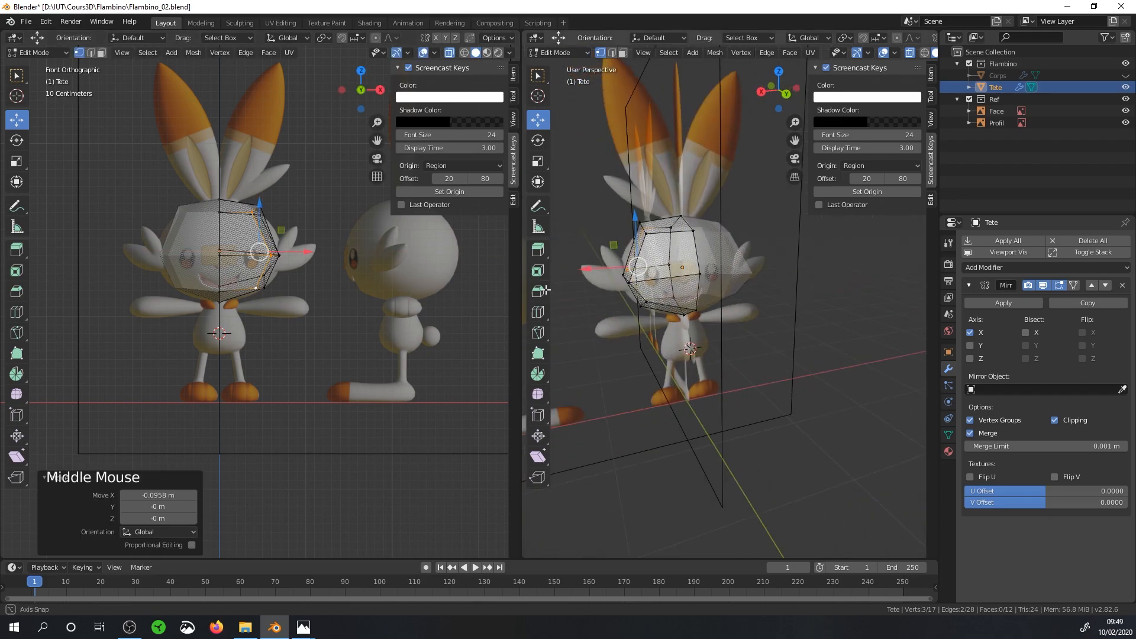
{"action": "left_click", "coordinate": [641, 227]}
{"action": "left_click", "coordinate": [639, 272], "text": "shift"}
{"action": "middle_click_drag", "start_coordinate": [546, 290], "coordinate": [680, 278]}
{"action": "left_click_drag", "start_coordinate": [633, 261], "coordinate": [651, 257]}
Step: Turn off X-ray in the perspective view and slide the upper rear vertex of the head along its edge
{"action": "middle_click_drag", "start_coordinate": [650, 258], "coordinate": [722, 266]}
{"action": "left_click", "coordinate": [910, 53]}
{"action": "mouse_move", "coordinate": [704, 227]}
{"action": "middle_mouse_down"}
{"action": "mouse_move", "coordinate": [653, 237]}
{"action": "mouse_move", "coordinate": [698, 228]}
{"action": "middle_mouse_up"}
{"action": "left_click", "coordinate": [651, 232]}
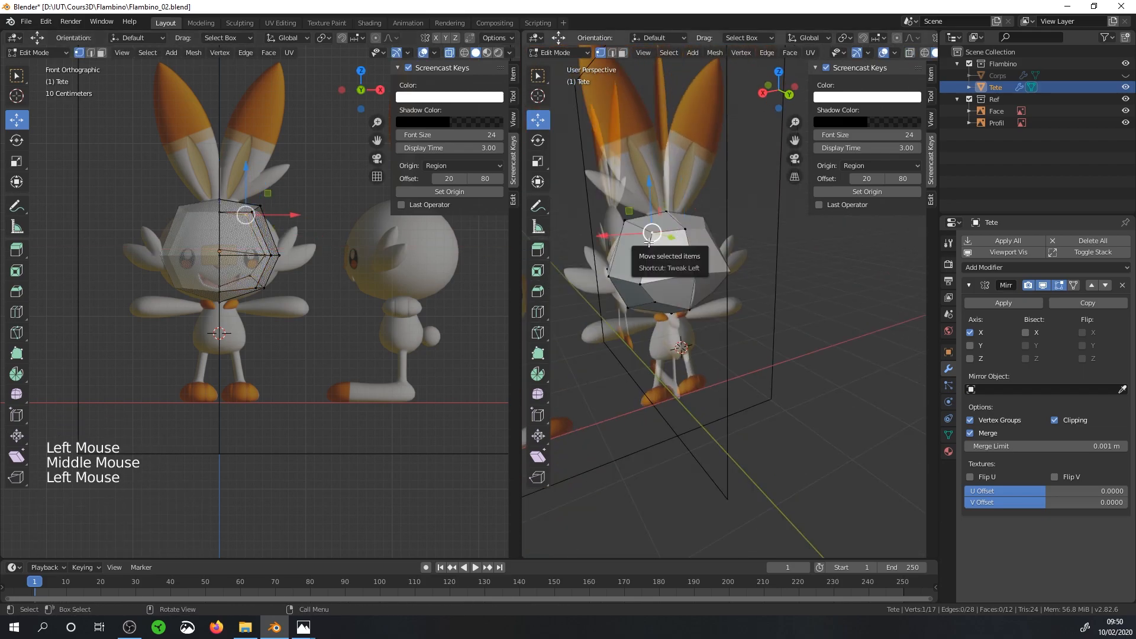
{"action": "key", "text": "g"}
{"action": "key", "text": "g"}
{"action": "left_click", "coordinate": [651, 245]}
Step: Slide further vertices on the other side of the head along their edges to even out the shape
{"action": "middle_click_drag", "start_coordinate": [609, 263], "coordinate": [757, 204]}
{"action": "left_click", "coordinate": [743, 239]}
{"action": "key", "text": "g"}
{"action": "key", "text": "g"}
{"action": "left_click", "coordinate": [766, 272]}
{"action": "key", "text": "g"}
{"action": "key", "text": "g"}
Step: Turn X-ray back on and, in front view, move the upper inner side vertex down and inward
{"action": "scroll", "coordinate": [761, 266], "scroll_direction": "down", "scroll_amount": 3}
{"action": "middle_click_drag", "start_coordinate": [760, 266], "coordinate": [728, 301]}
{"action": "scroll", "coordinate": [734, 290], "scroll_direction": "up", "scroll_amount": 3}
{"action": "key", "text": "KP_1"}
{"action": "left_click", "coordinate": [797, 226]}
{"action": "double_click", "coordinate": [884, 53]}
{"action": "left_click", "coordinate": [910, 53]}
{"action": "middle_click_drag", "start_coordinate": [797, 237], "coordinate": [684, 281], "text": "shift"}
{"action": "scroll", "coordinate": [684, 272], "scroll_direction": "up", "scroll_amount": 2}
{"action": "left_click_drag", "start_coordinate": [686, 235], "coordinate": [676, 257]}
Step: Adjust the lower inner side vertex in front view and move the upper outer one -0.012 m in X and -0.00402 m in Z
{"action": "left_click", "coordinate": [646, 283]}
{"action": "left_click", "coordinate": [650, 374]}
{"action": "left_click_drag", "start_coordinate": [669, 353], "coordinate": [676, 363]}
{"action": "left_click", "coordinate": [673, 271]}
{"action": "left_click_drag", "start_coordinate": [695, 249], "coordinate": [692, 251]}
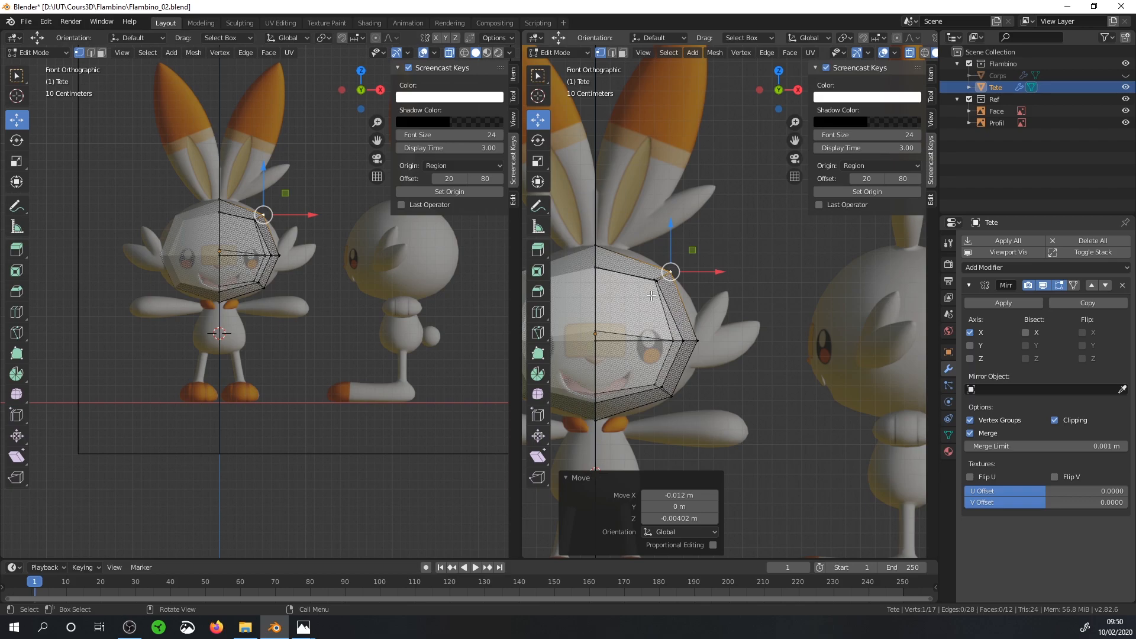
Step: Cut a centred vertical edge loop between the face's centre line and its outer side in front view
{"action": "key", "text": "ctrl"}
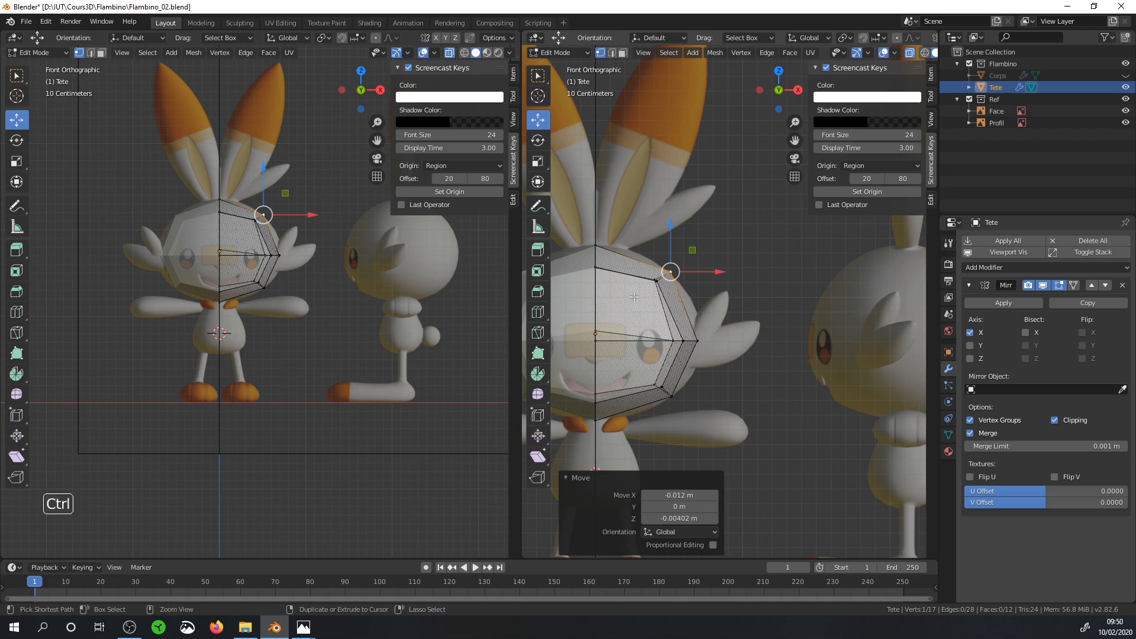
{"action": "key", "text": "ctrl+r"}
{"action": "left_click", "coordinate": [627, 274]}
{"action": "right_click", "coordinate": [627, 275]}
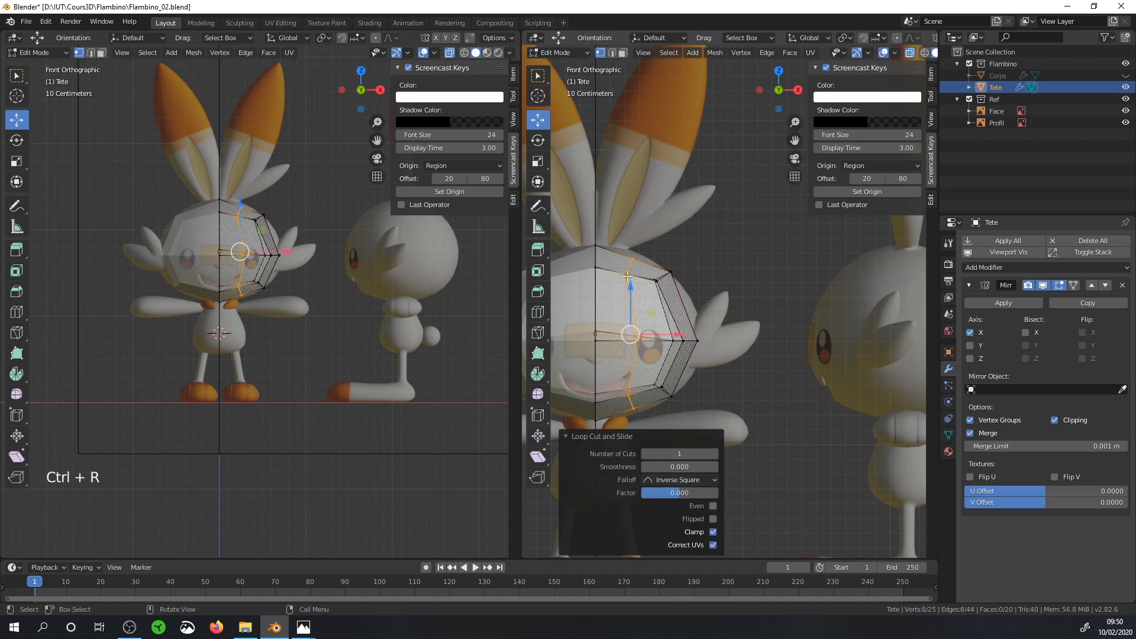
{"action": "key", "text": "alt+a"}
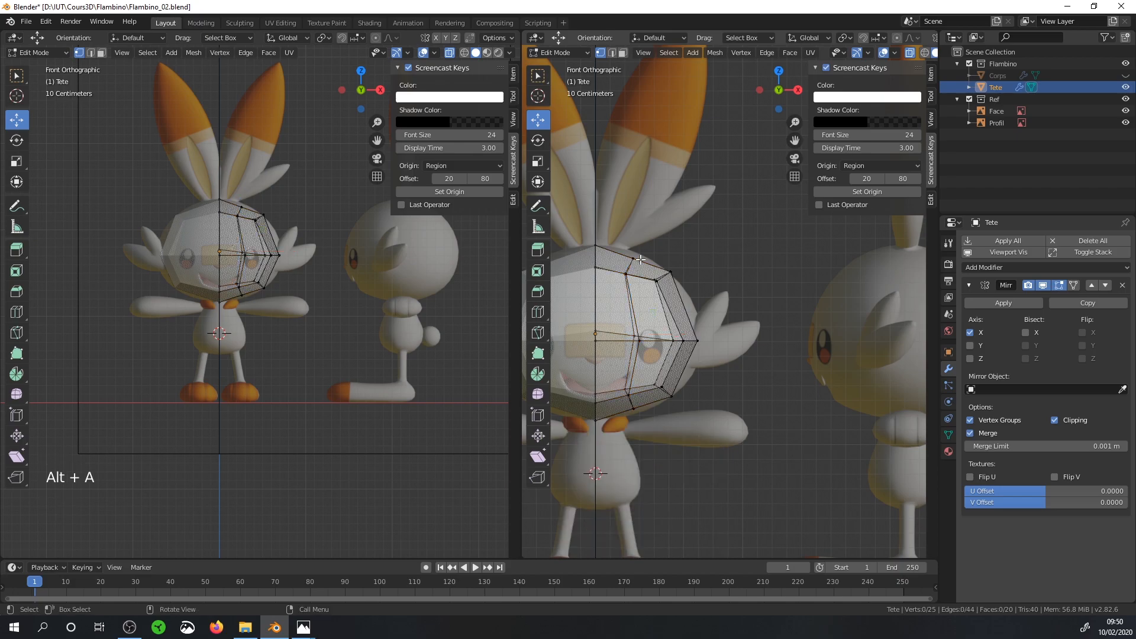
Step: Move the new vertical loop's top vertices up and outward, and its bottom vertices 0.0201 m in X and -0.0361 m in Z
{"action": "key", "text": "b"}
{"action": "left_click_drag", "start_coordinate": [615, 252], "coordinate": [640, 305]}
{"action": "left_click_drag", "start_coordinate": [651, 244], "coordinate": [656, 236]}
{"action": "key", "text": "alt+a"}
{"action": "key", "text": "b"}
{"action": "left_click_drag", "start_coordinate": [662, 468], "coordinate": [646, 379]}
{"action": "key", "text": "alt+a"}
{"action": "key", "text": "b"}
Step: Cut a centred horizontal edge loop through the upper half of the head and box-select its outer vertices
{"action": "key", "text": "ctrl+r"}
{"action": "left_click", "coordinate": [631, 294]}
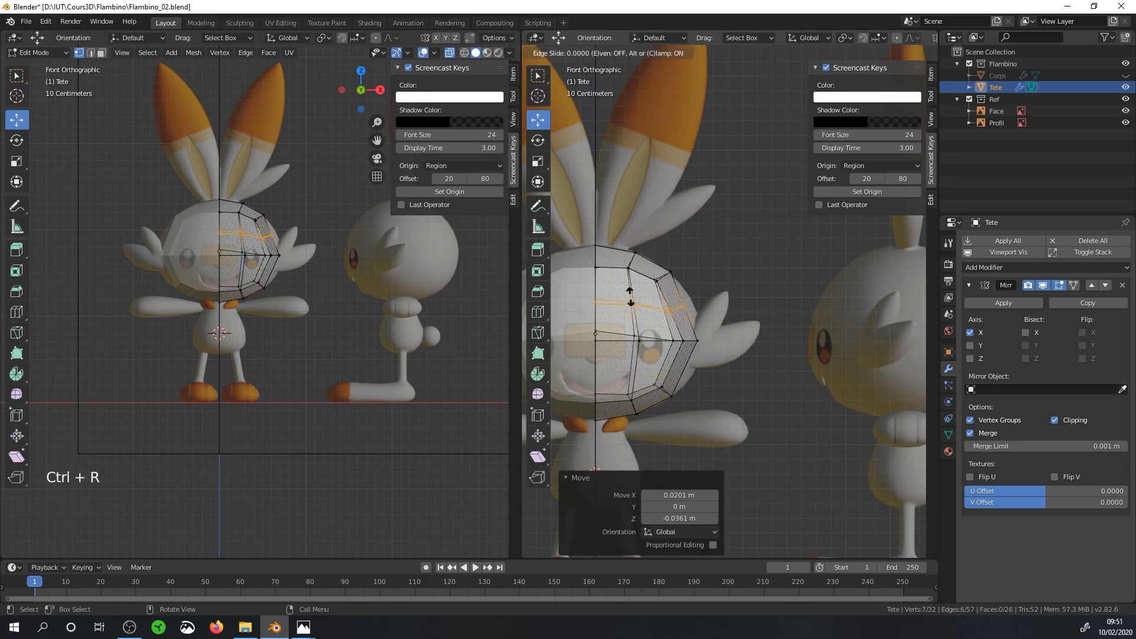
{"action": "right_click", "coordinate": [632, 292]}
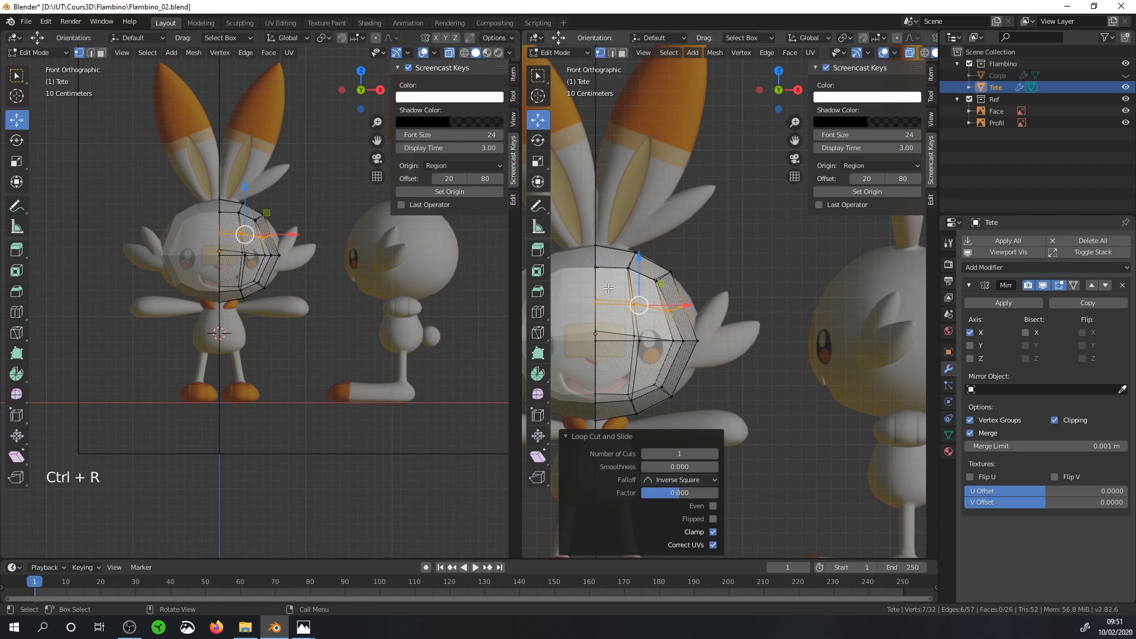
{"action": "key", "text": "alt+a"}
{"action": "key", "text": "b"}
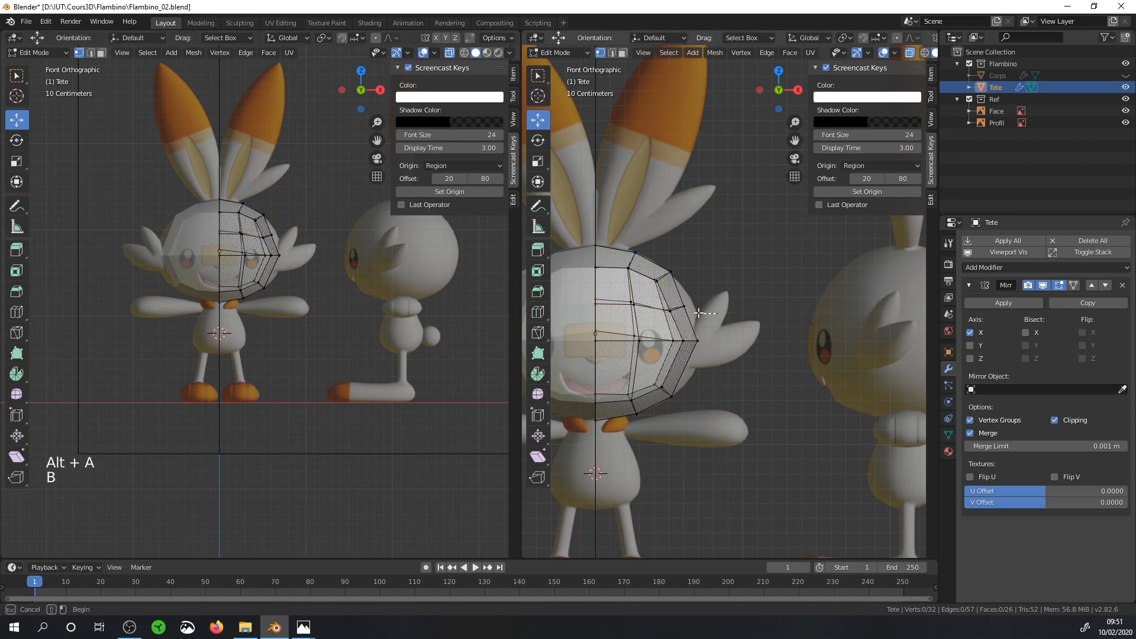
{"action": "left_click_drag", "start_coordinate": [655, 300], "coordinate": [706, 282]}
Step: Cut a centred horizontal edge loop through the lower half of the head and box-select its outer vertices
{"action": "key", "text": "ctrl+r"}
{"action": "left_click", "coordinate": [664, 369]}
{"action": "right_click", "coordinate": [669, 371]}
{"action": "key", "text": "alt+a"}
{"action": "key", "text": "b"}
{"action": "left_click_drag", "start_coordinate": [733, 389], "coordinate": [702, 349]}
{"action": "key", "text": "b"}
Step: Turn off X-ray, select a path of vertices running down the head in perspective view, and shift it slightly
{"action": "middle_click_drag", "start_coordinate": [703, 348], "coordinate": [642, 350]}
{"action": "scroll", "coordinate": [642, 350], "scroll_direction": "down", "scroll_amount": 3}
{"action": "middle_click_drag", "start_coordinate": [642, 350], "coordinate": [535, 374]}
{"action": "scroll", "coordinate": [535, 374], "scroll_direction": "up", "scroll_amount": 6}
{"action": "left_click", "coordinate": [912, 53]}
{"action": "left_click", "coordinate": [913, 52]}
{"action": "left_click", "coordinate": [912, 55]}
{"action": "middle_click_drag", "start_coordinate": [718, 237], "coordinate": [827, 279]}
{"action": "left_click", "coordinate": [700, 246]}
{"action": "middle_click_drag", "start_coordinate": [702, 260], "coordinate": [737, 207]}
{"action": "left_click", "coordinate": [760, 472], "text": "ctrl"}
{"action": "middle_click_drag", "start_coordinate": [760, 471], "coordinate": [769, 440]}
{"action": "left_click_drag", "start_coordinate": [782, 416], "coordinate": [773, 415]}
Step: Move a single vertex on the head's surface in perspective view to round off the shape
{"action": "left_click", "coordinate": [743, 421]}
{"action": "left_click", "coordinate": [734, 474], "text": "shift"}
{"action": "middle_click_drag", "start_coordinate": [774, 415], "coordinate": [763, 378]}
{"action": "scroll", "coordinate": [739, 355], "scroll_direction": "down", "scroll_amount": 2}
{"action": "middle_click_drag", "start_coordinate": [728, 331], "coordinate": [710, 355], "text": "shift"}
{"action": "left_click", "coordinate": [689, 339]}
{"action": "left_click_drag", "start_coordinate": [720, 299], "coordinate": [734, 284]}
Step: Nudge two more individual vertices from different viewing angles to even out the head's curvature
{"action": "left_click", "coordinate": [635, 306]}
{"action": "left_click_drag", "start_coordinate": [664, 268], "coordinate": [658, 278]}
{"action": "middle_click_drag", "start_coordinate": [658, 278], "coordinate": [615, 373]}
{"action": "left_click_drag", "start_coordinate": [639, 415], "coordinate": [646, 416]}
{"action": "middle_click_drag", "start_coordinate": [646, 416], "coordinate": [657, 437]}
{"action": "middle_click_drag", "start_coordinate": [668, 331], "coordinate": [633, 278], "text": "shift"}
{"action": "middle_click_drag", "start_coordinate": [639, 225], "coordinate": [746, 284]}
{"action": "left_click", "coordinate": [698, 267]}
{"action": "left_click_drag", "start_coordinate": [740, 267], "coordinate": [747, 264]}
Step: Select the whole head mesh and smooth its vertices with a smoothing factor of 0.528
{"action": "middle_click_drag", "start_coordinate": [747, 264], "coordinate": [740, 349]}
{"action": "scroll", "coordinate": [722, 355], "scroll_direction": "down", "scroll_amount": 5}
{"action": "middle_click_drag", "start_coordinate": [669, 366], "coordinate": [675, 431]}
{"action": "scroll", "coordinate": [698, 379], "scroll_direction": "up", "scroll_amount": 2}
{"action": "key", "text": "a"}
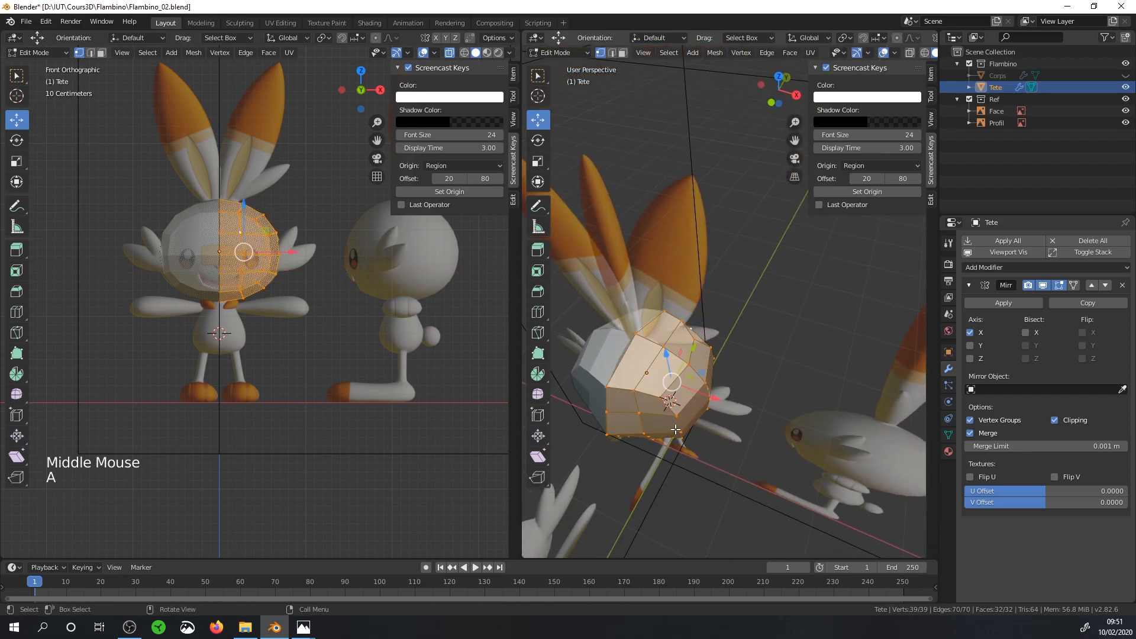
{"action": "left_click", "coordinate": [16, 394]}
{"action": "left_click_drag", "start_coordinate": [726, 402], "coordinate": [745, 397]}
Step: In side view, scale the whole head mesh along Y to fit the profile reference, and by 1.108 along Z
{"action": "key", "text": "KP_3"}
{"action": "left_click", "coordinate": [538, 119]}
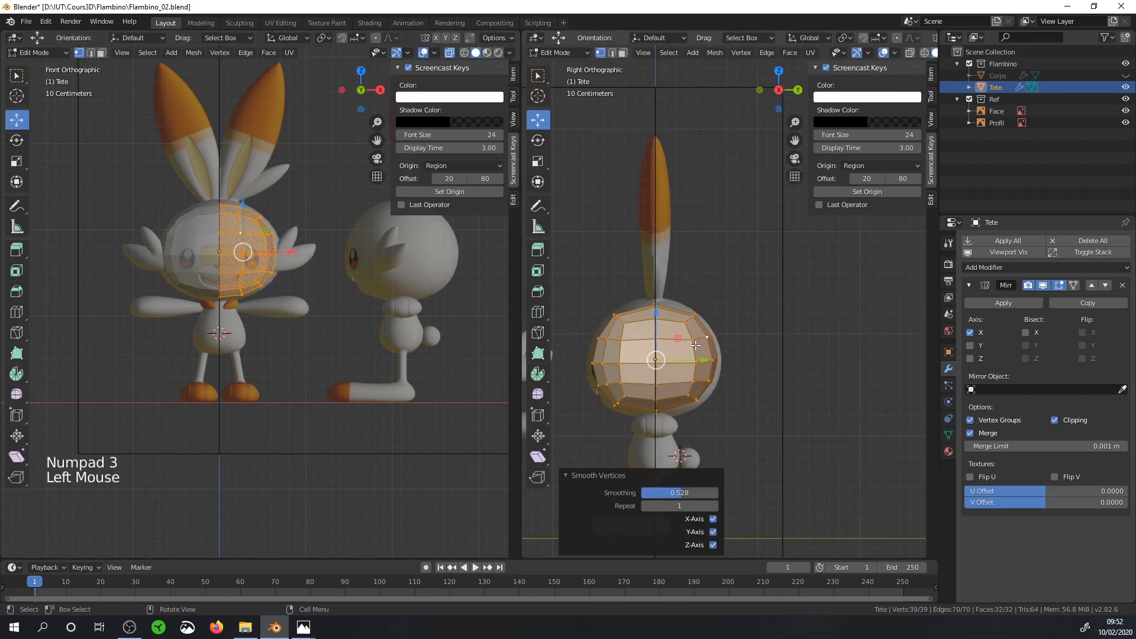
{"action": "key", "text": "s"}
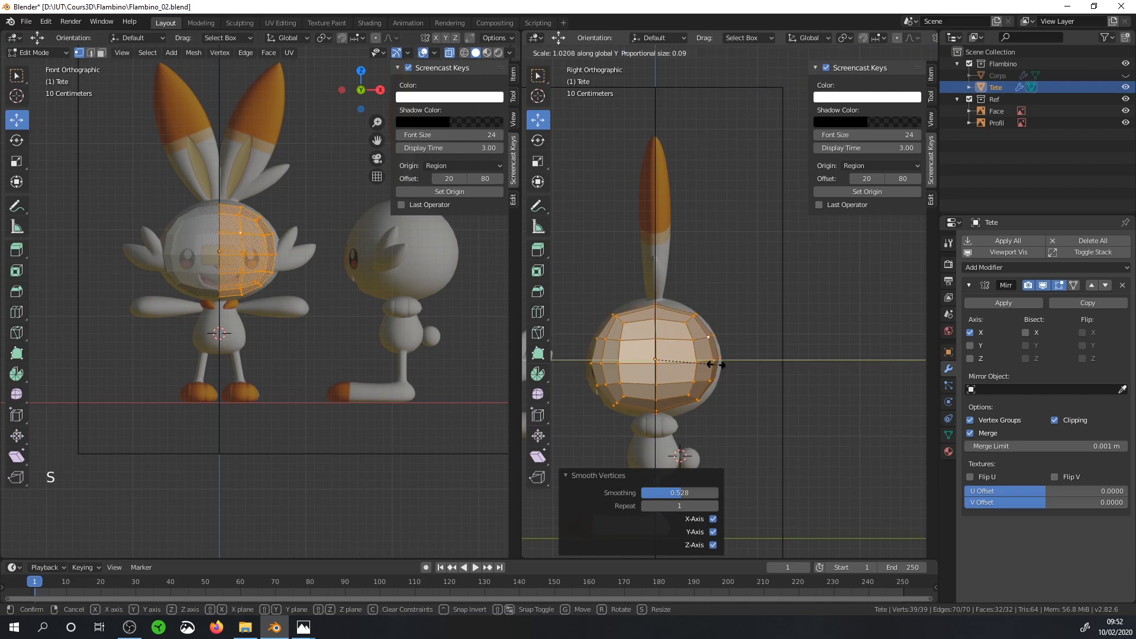
{"action": "key", "text": "y"}
{"action": "left_click", "coordinate": [710, 373]}
{"action": "key", "text": "s"}
{"action": "key", "text": "z"}
{"action": "left_click", "coordinate": [706, 385]}
Step: In front view, scale the whole head mesh along X to match the width of the front reference
{"action": "key", "text": "KP_1"}
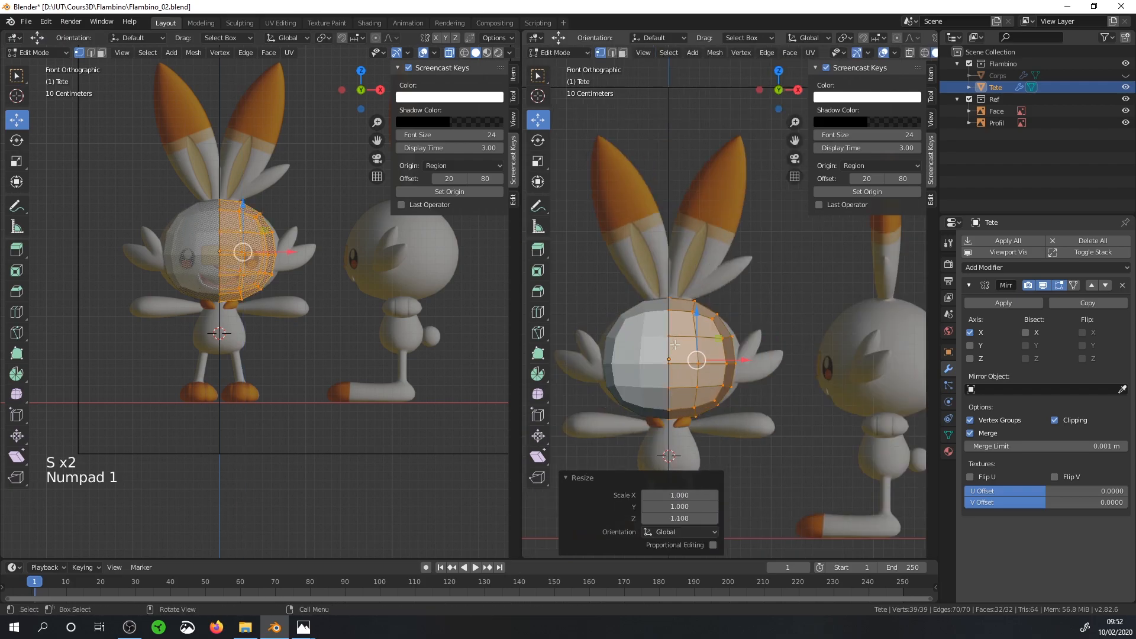
{"action": "key", "text": "s"}
{"action": "key", "text": "x"}
{"action": "left_click", "coordinate": [755, 361]}
{"action": "mouse_move", "coordinate": [754, 362]}
{"action": "middle_mouse_down"}
{"action": "mouse_move", "coordinate": [686, 360]}
{"action": "mouse_move", "coordinate": [654, 347]}
{"action": "mouse_move", "coordinate": [748, 378]}
{"action": "middle_mouse_up"}
Step: Return to Object Mode and apply smooth shading to the head
{"action": "key", "text": "Tab"}
{"action": "right_click", "coordinate": [655, 345]}
{"action": "left_click", "coordinate": [655, 345]}
{"action": "scroll", "coordinate": [655, 346], "scroll_direction": "down", "scroll_amount": 3}
{"action": "middle_click_drag", "start_coordinate": [674, 364], "coordinate": [785, 311], "text": "shift"}
Step: Enable Auto Smooth for the head's normals and set its angle to 80°
{"action": "left_click", "coordinate": [948, 435]}
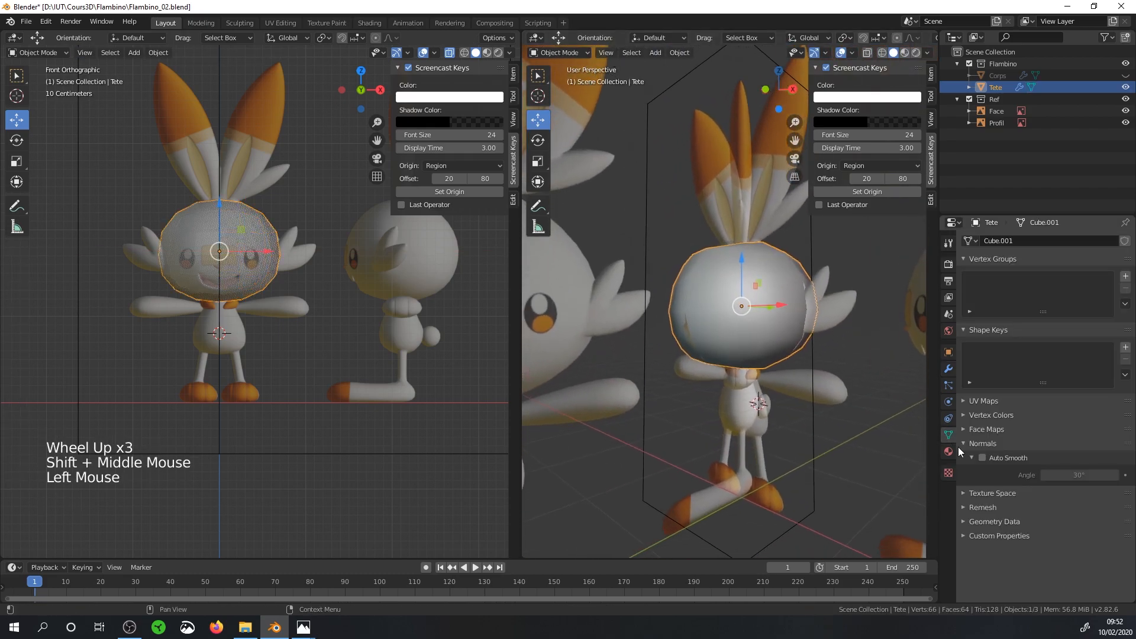
{"action": "left_click", "coordinate": [989, 458]}
{"action": "left_click", "coordinate": [1076, 474]}
{"action": "type", "text": "80"}
{"action": "key", "text": "Return"}
Step: Switch the head back to Edit Mode in a closer perspective view
{"action": "mouse_move", "coordinate": [775, 332]}
{"action": "middle_mouse_down"}
{"action": "mouse_move", "coordinate": [813, 434]}
{"action": "mouse_move", "coordinate": [714, 369]}
{"action": "mouse_move", "coordinate": [686, 328]}
{"action": "mouse_move", "coordinate": [879, 327]}
{"action": "mouse_move", "coordinate": [849, 345]}
{"action": "mouse_move", "coordinate": [798, 339]}
{"action": "mouse_move", "coordinate": [888, 354]}
{"action": "middle_mouse_up"}
{"action": "scroll", "coordinate": [783, 343], "scroll_direction": "up", "scroll_amount": 2}
{"action": "key", "text": "Tab"}
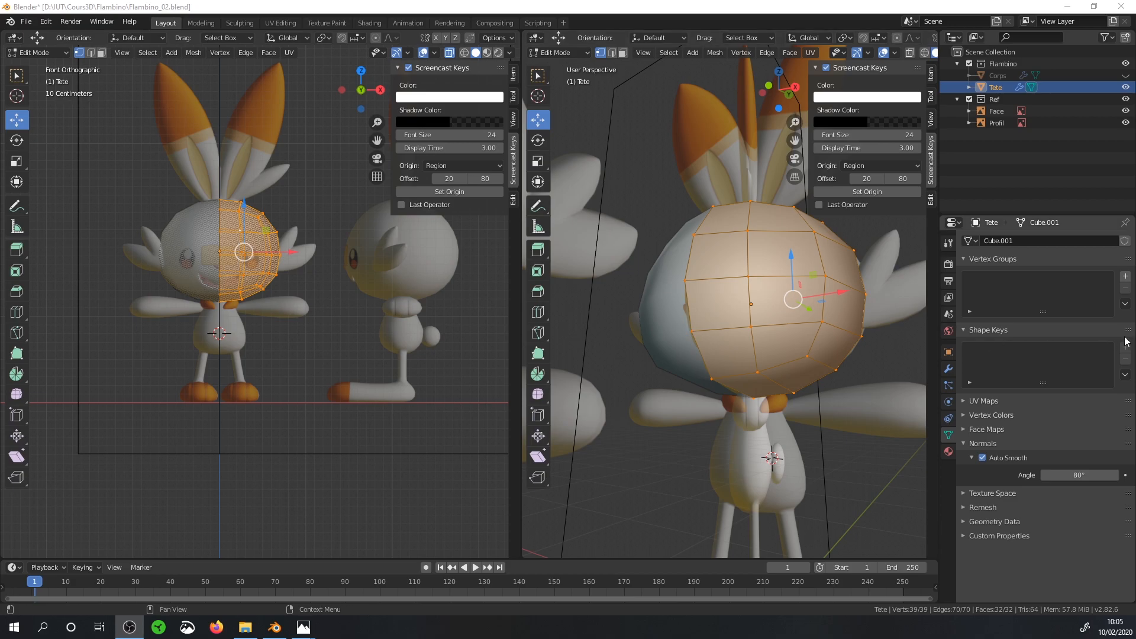
{"action": "middle_click_drag", "start_coordinate": [787, 308], "coordinate": [765, 318]}
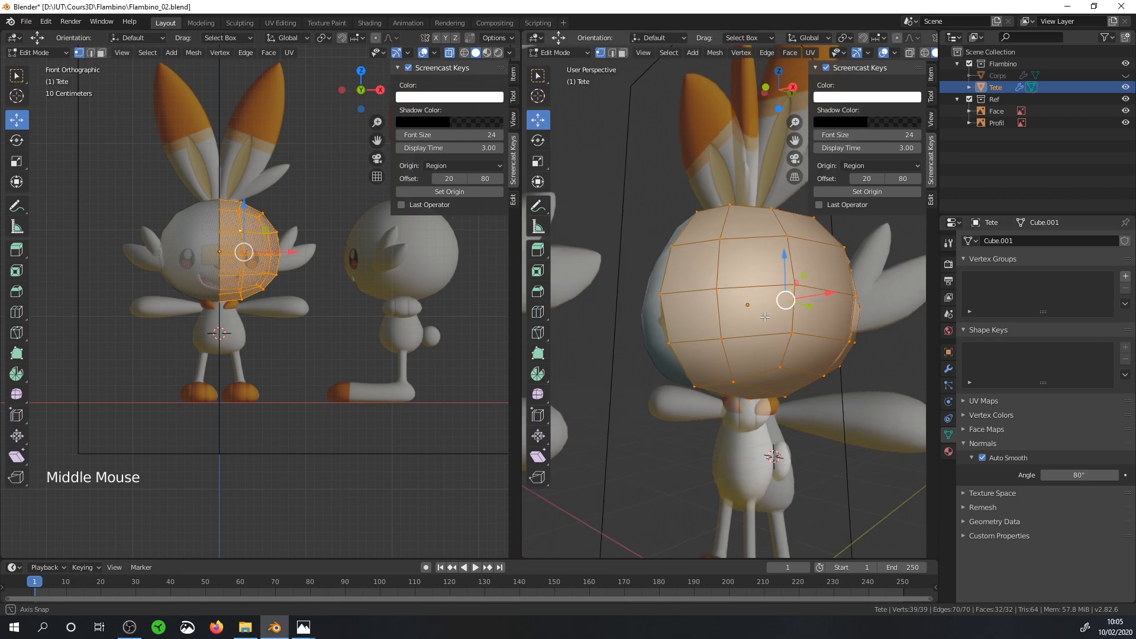
Step: Show the head in right orthographic view with X-ray enabled
{"action": "key", "text": "KP_3"}
{"action": "scroll", "coordinate": [765, 318], "scroll_direction": "up", "scroll_amount": 1}
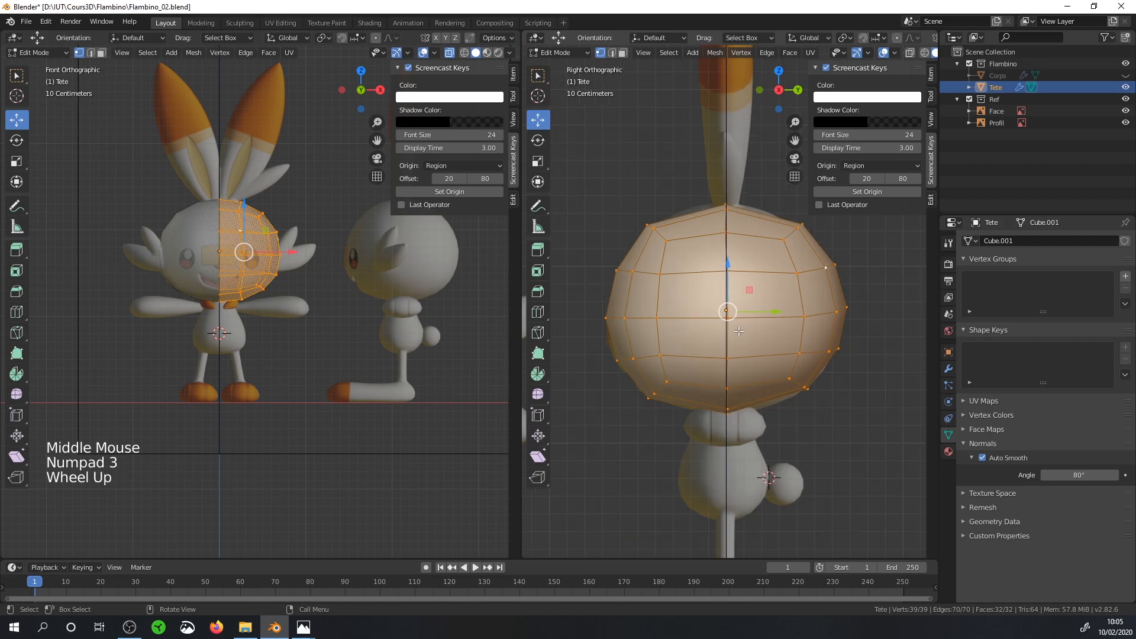
{"action": "left_click", "coordinate": [885, 52]}
{"action": "left_click", "coordinate": [883, 52]}
{"action": "left_click", "coordinate": [912, 54]}
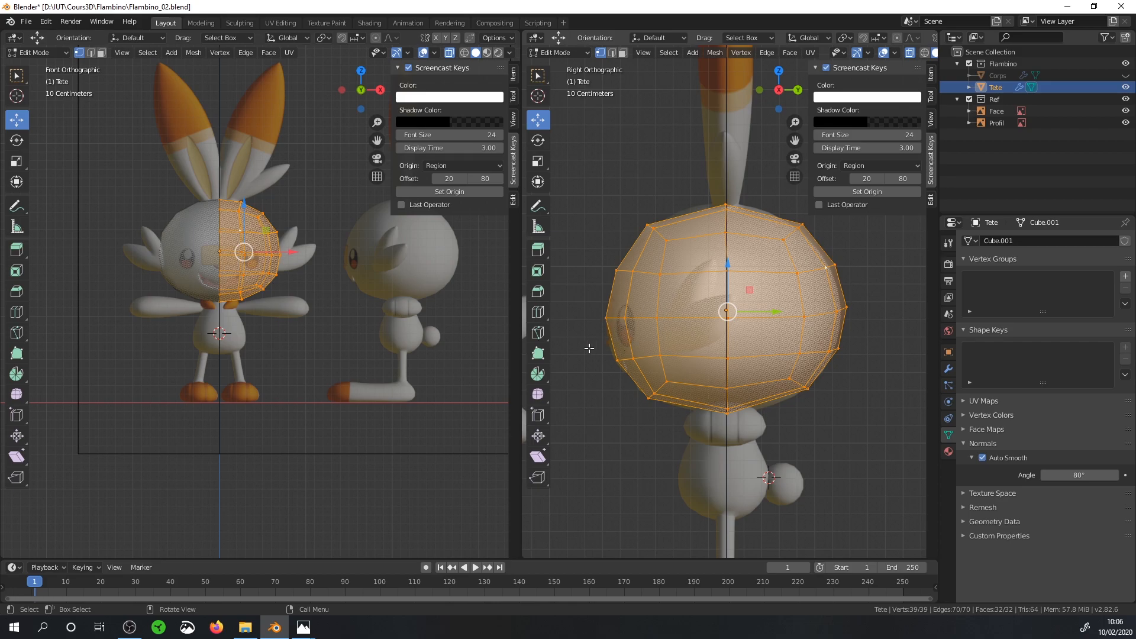
Step: Try subdividing the whole head mesh with one cut and adjusted smoothness
{"action": "middle_click_drag", "start_coordinate": [689, 361], "coordinate": [748, 409]}
{"action": "scroll", "coordinate": [746, 415], "scroll_direction": "down", "scroll_amount": 2}
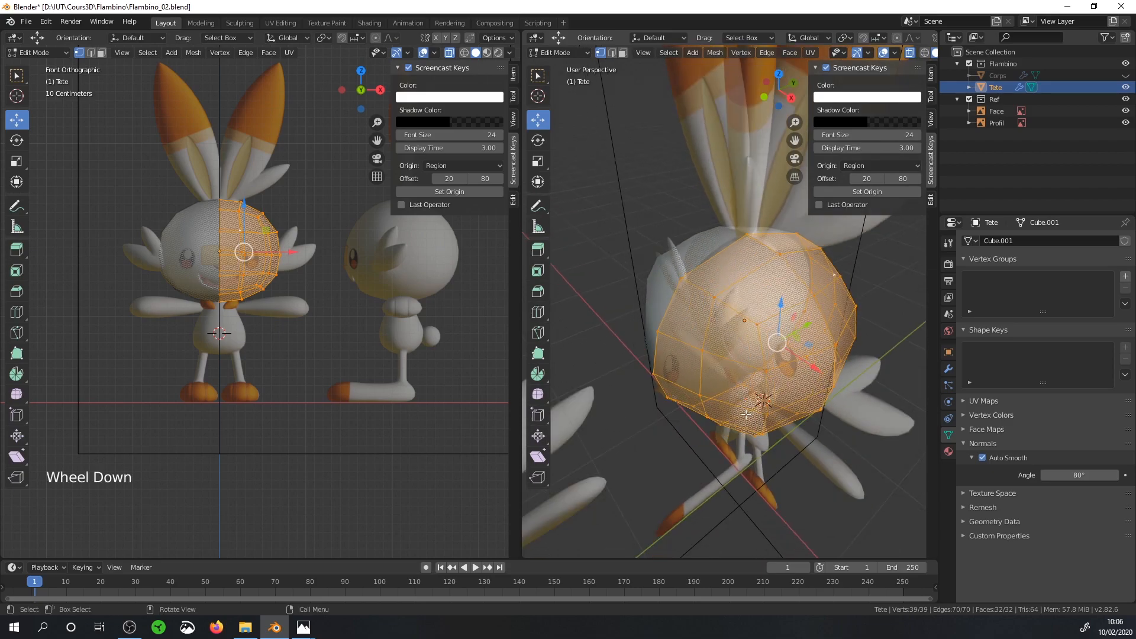
{"action": "right_click", "coordinate": [715, 375]}
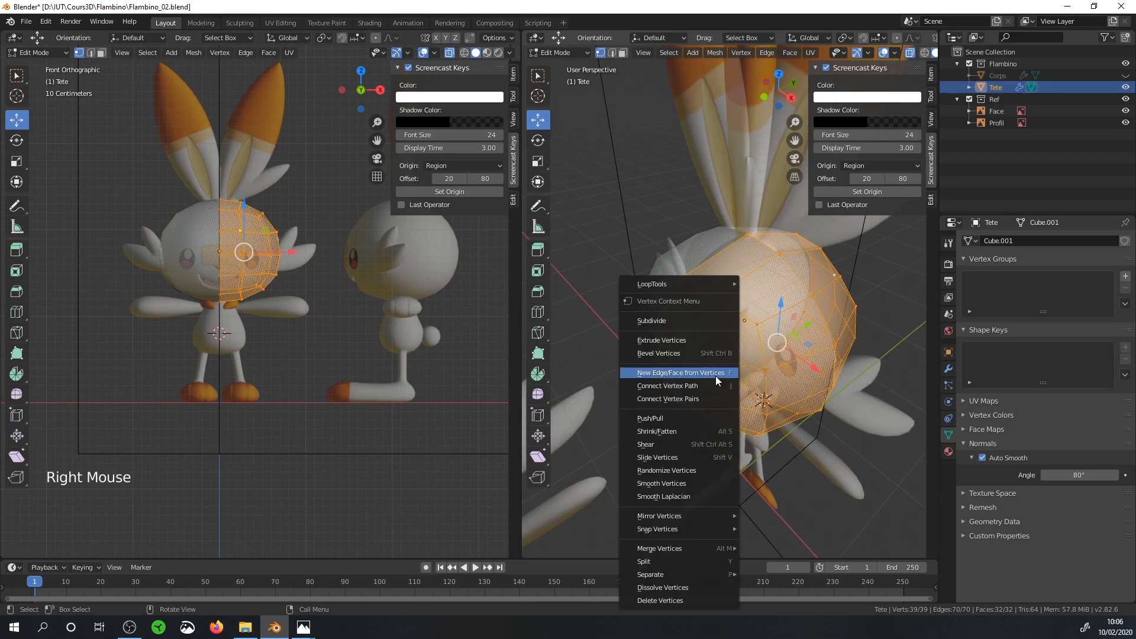
{"action": "left_click", "coordinate": [698, 321]}
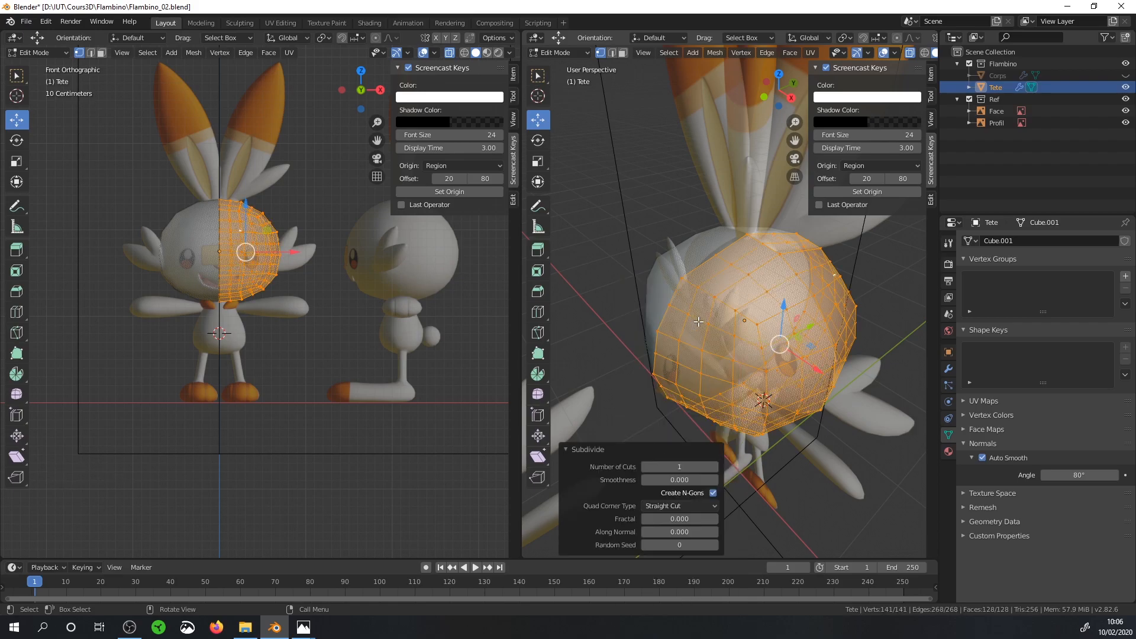
{"action": "left_click_drag", "start_coordinate": [698, 479], "coordinate": [739, 480]}
{"action": "mouse_move", "coordinate": [781, 397]}
{"action": "middle_mouse_down"}
{"action": "mouse_move", "coordinate": [630, 330]}
{"action": "mouse_move", "coordinate": [829, 358]}
{"action": "mouse_move", "coordinate": [756, 353]}
{"action": "mouse_move", "coordinate": [765, 389]}
{"action": "middle_mouse_up"}
{"action": "key", "text": "ctrl+z"}
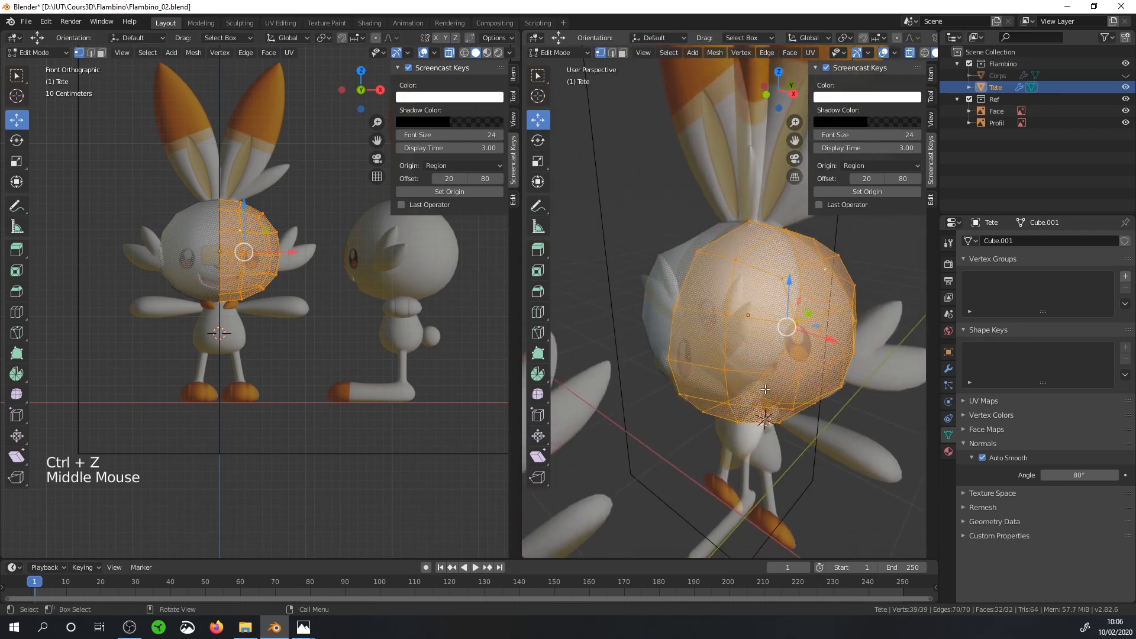
Step: Turn off X-ray and view the head mesh as a solid in perspective
{"action": "middle_click_drag", "start_coordinate": [724, 323], "coordinate": [727, 279]}
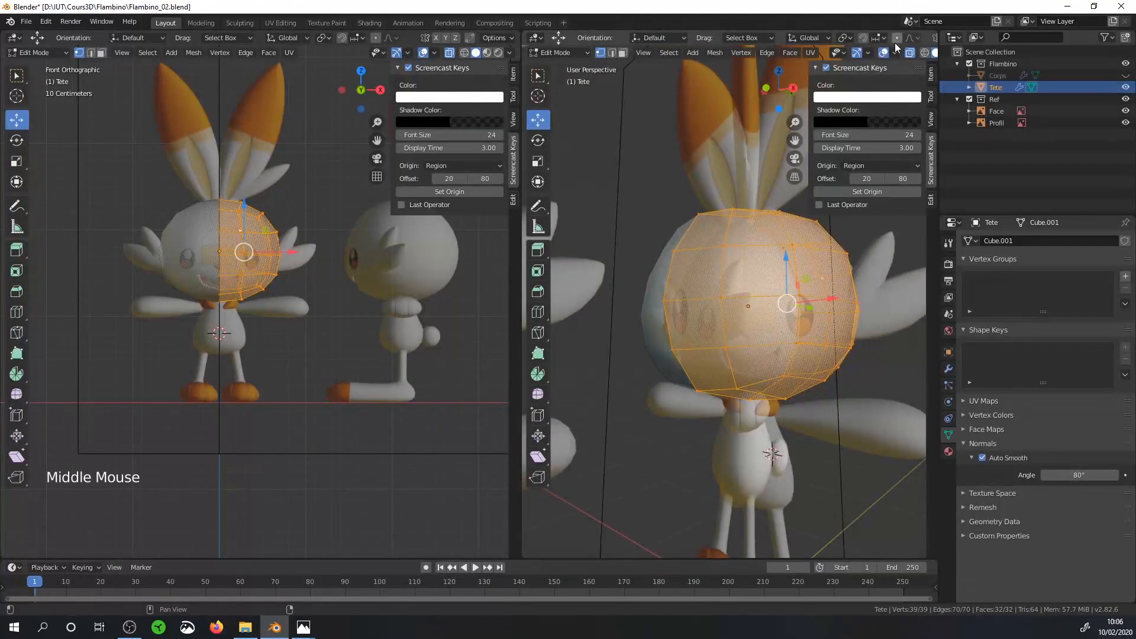
{"action": "left_click", "coordinate": [885, 53]}
{"action": "left_click", "coordinate": [884, 53]}
{"action": "left_click", "coordinate": [911, 54]}
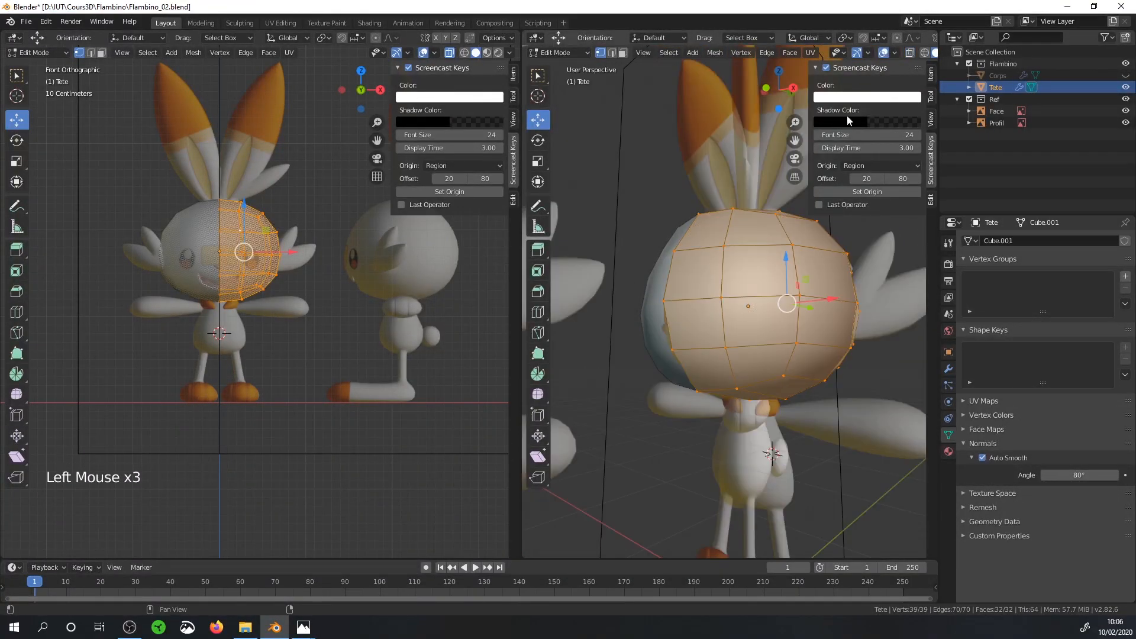
{"action": "middle_click_drag", "start_coordinate": [728, 307], "coordinate": [703, 336]}
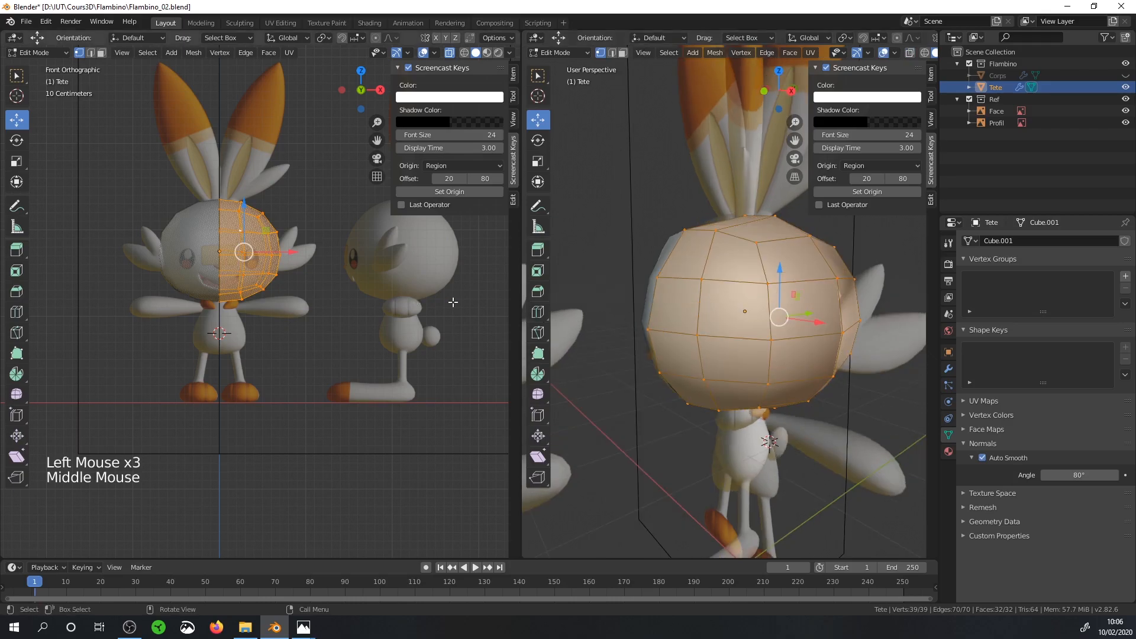
Step: Return to the right orthographic view and make the head see-through with X-ray
{"action": "key", "text": "KP_3"}
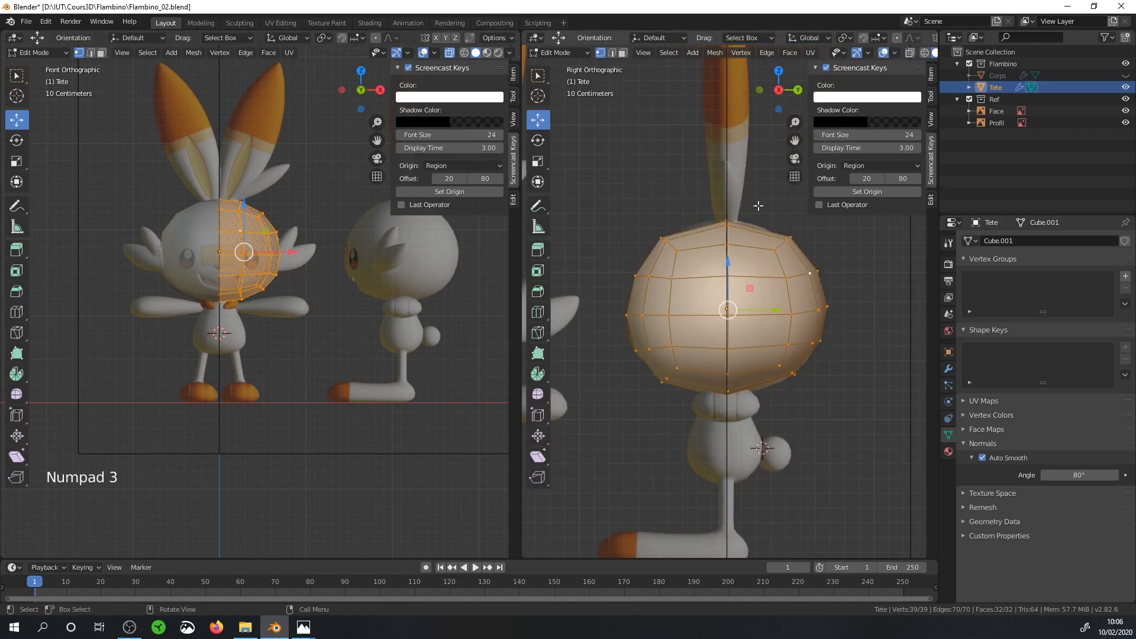
{"action": "left_click", "coordinate": [884, 52]}
{"action": "left_click", "coordinate": [884, 53]}
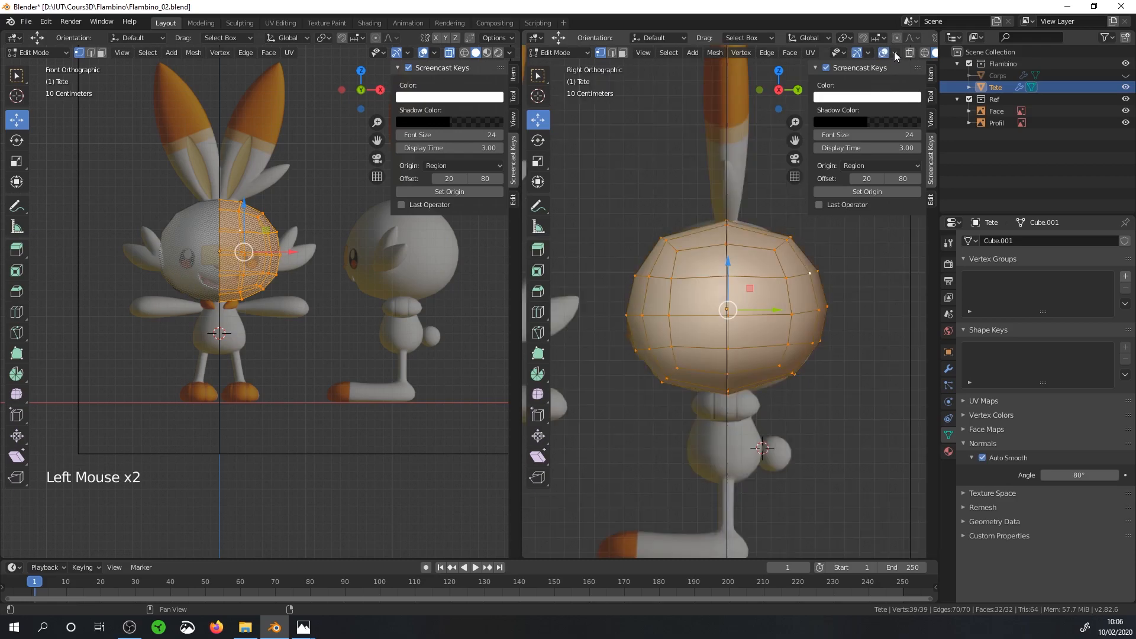
{"action": "left_click", "coordinate": [909, 52]}
Step: Add a centred horizontal loop cut just above the head's middle loop and scale it to 1.016 along Y
{"action": "scroll", "coordinate": [602, 306], "scroll_direction": "up", "scroll_amount": 1}
{"action": "key", "text": "ctrl+r"}
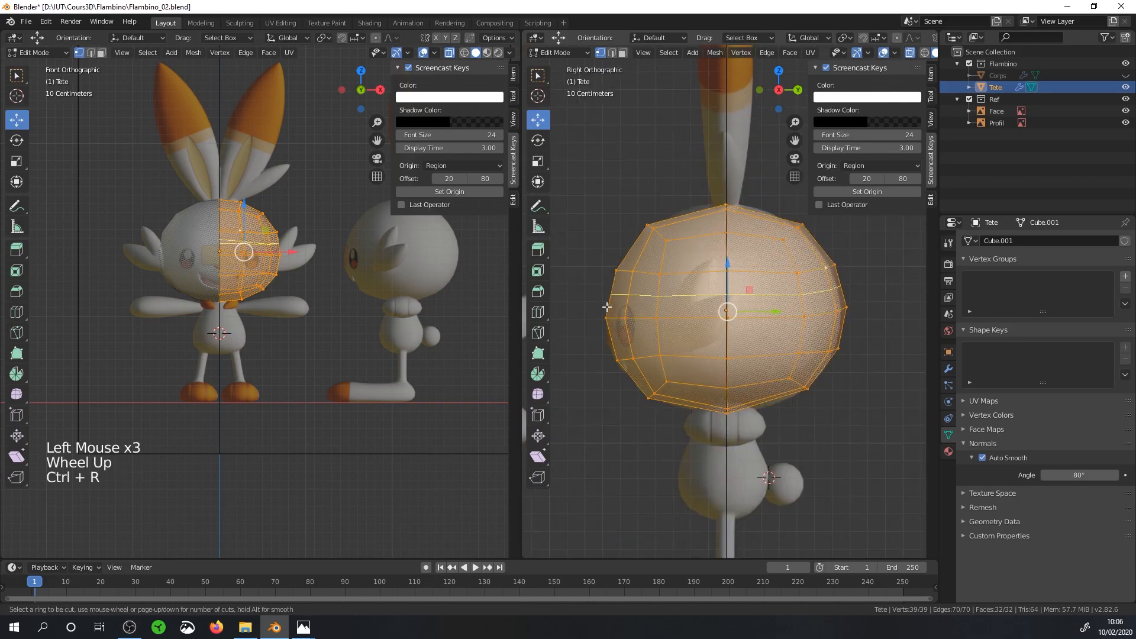
{"action": "left_click", "coordinate": [605, 307]}
{"action": "left_click", "coordinate": [606, 307]}
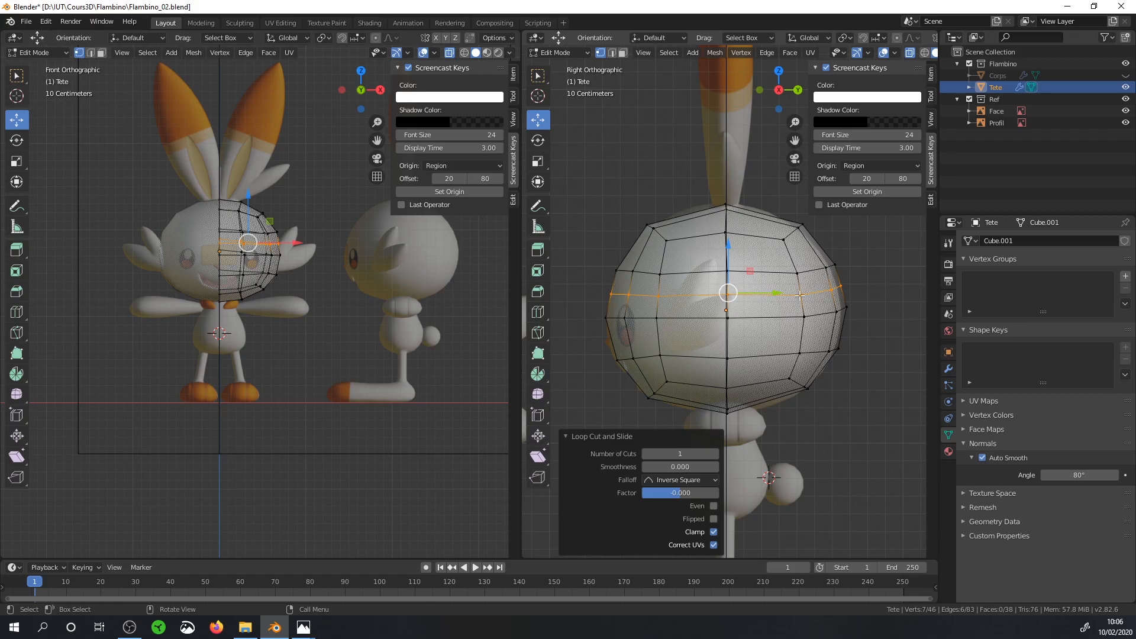
{"action": "key", "text": "s"}
{"action": "key", "text": "y"}
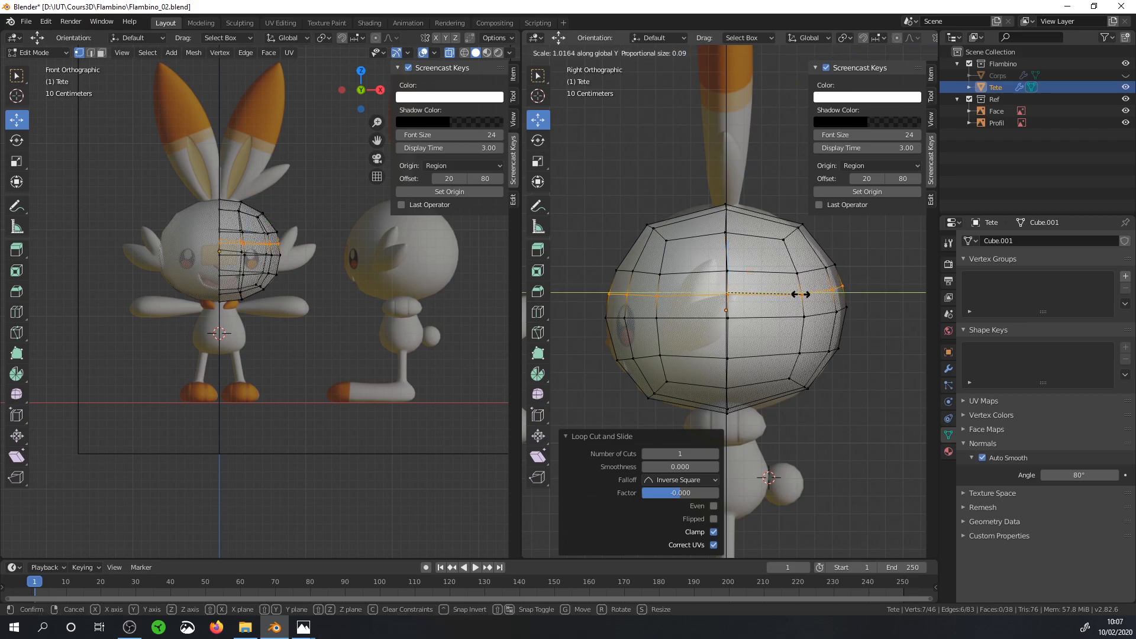
{"action": "left_click", "coordinate": [805, 297]}
Step: Add a horizontal loop cut below the head's middle loop, slid to factor 0.555, and scale it to 1.025 along Y
{"action": "key", "text": "ctrl"}
{"action": "key", "text": "ctrl+r"}
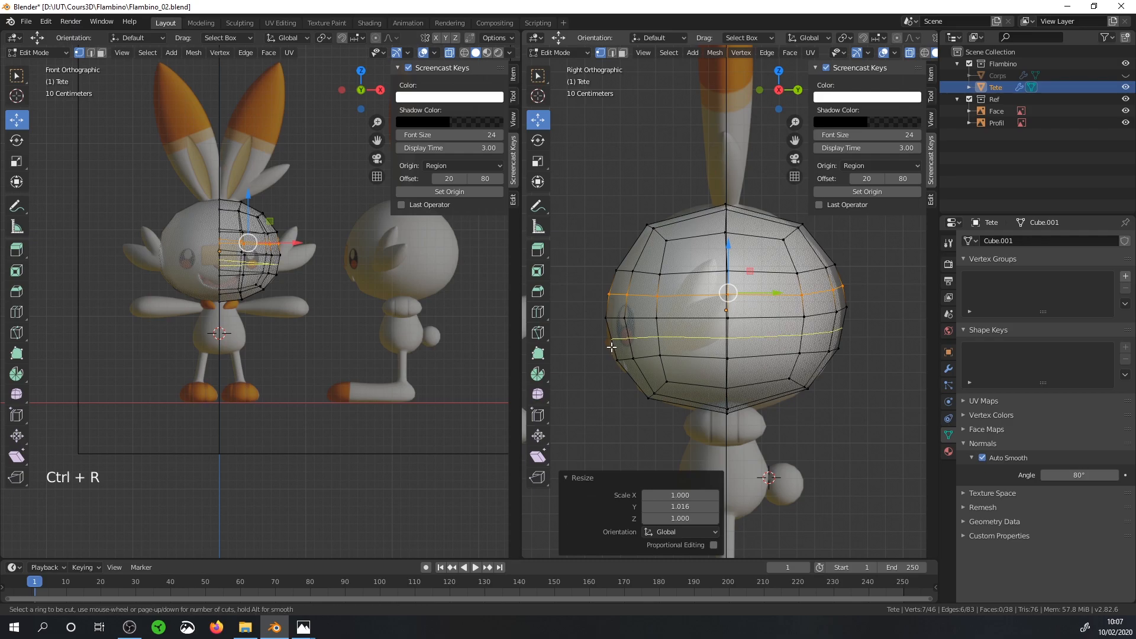
{"action": "left_click", "coordinate": [612, 346]}
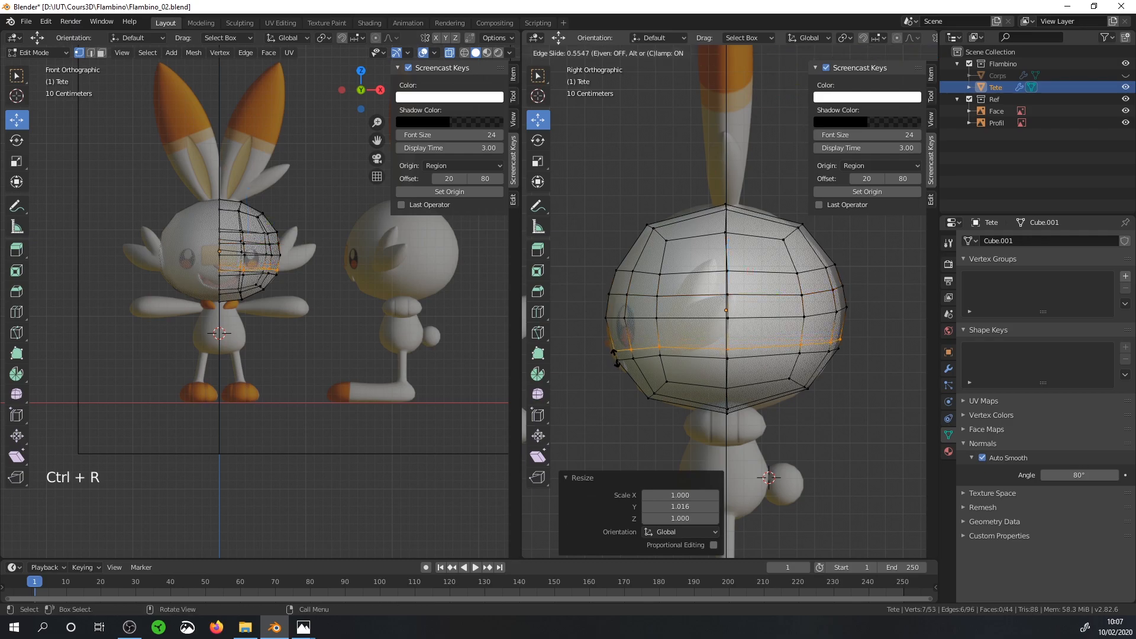
{"action": "left_click", "coordinate": [616, 358]}
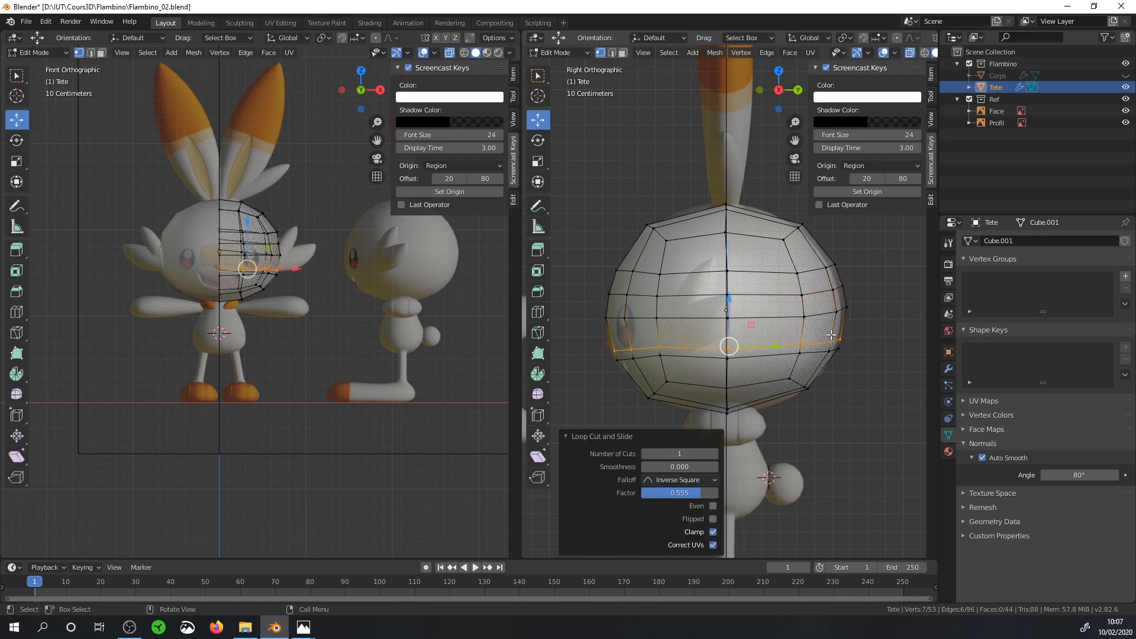
Step: Select the head's middle horizontal edge loop and lower it by 0.0335 m along Z
{"action": "left_click", "coordinate": [676, 313], "text": "alt"}
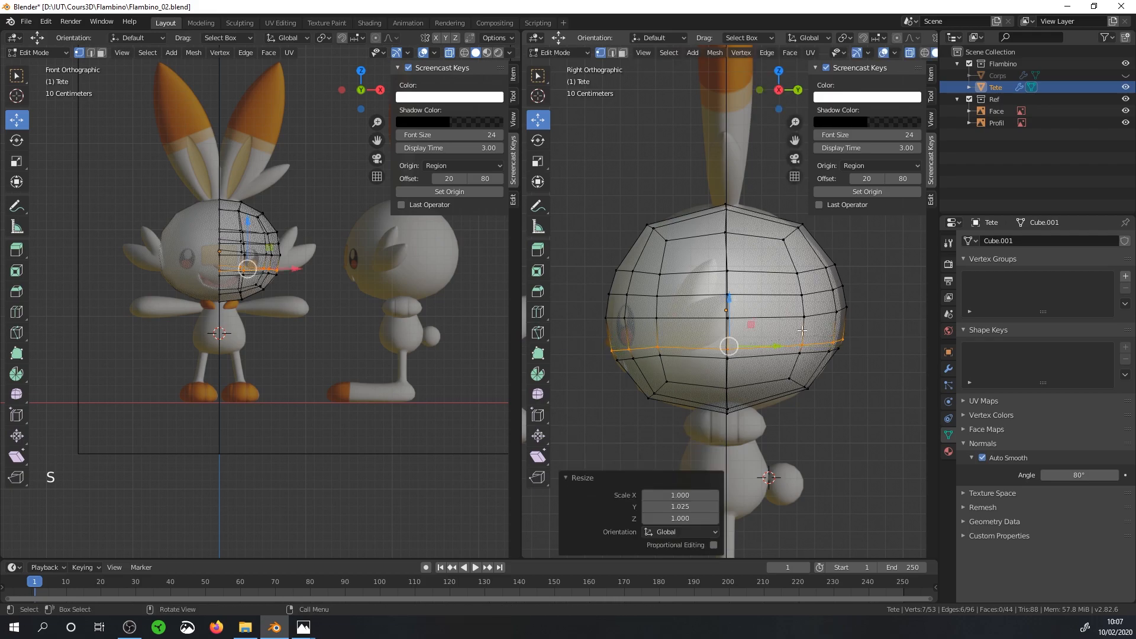
{"action": "left_click_drag", "start_coordinate": [729, 278], "coordinate": [735, 286]}
{"action": "middle_click_drag", "start_coordinate": [862, 294], "coordinate": [845, 297], "text": "shift"}
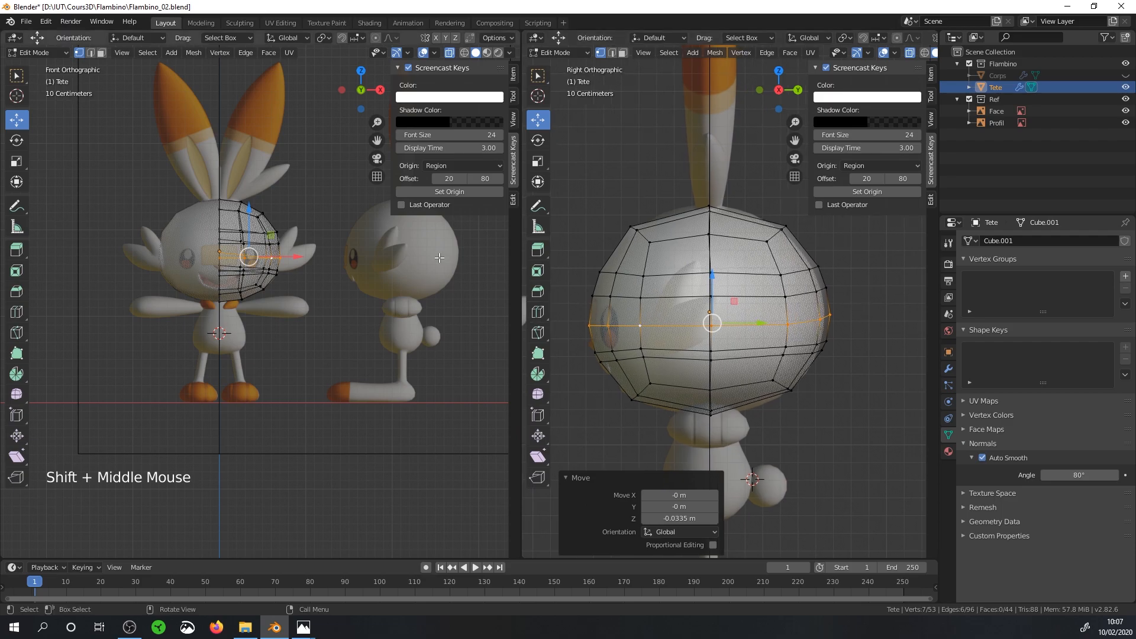
Step: Enable proportional editing and move individual vertices at the back of the head to match the profile reference
{"action": "key", "text": "alt+a"}
{"action": "key", "text": "b"}
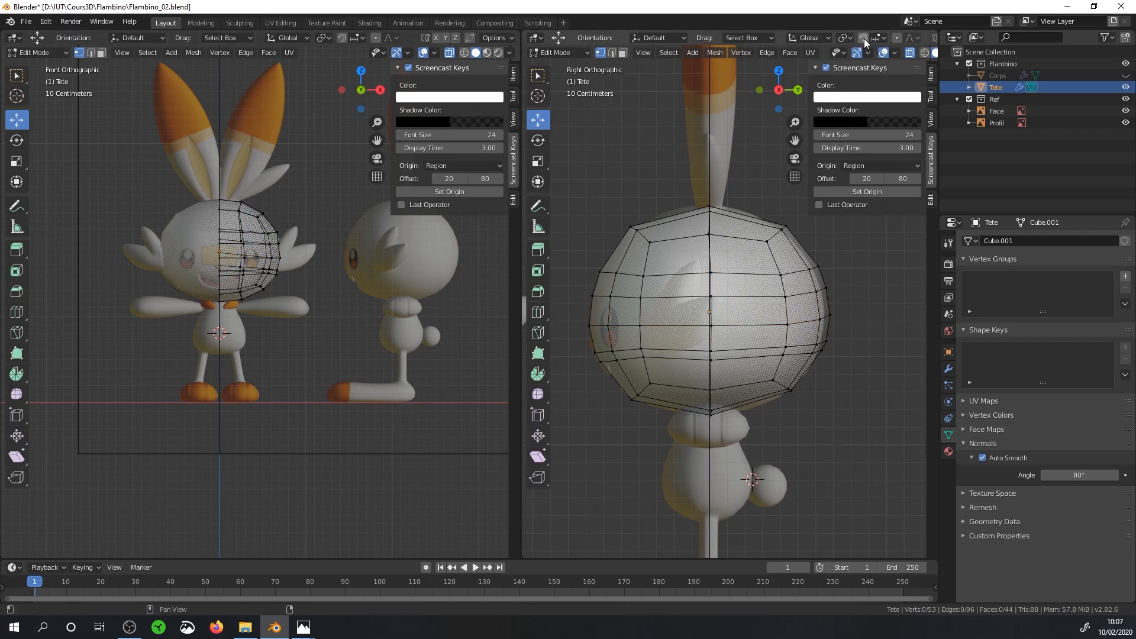
{"action": "left_click", "coordinate": [896, 39]}
{"action": "left_click", "coordinate": [816, 267]}
{"action": "left_click_drag", "start_coordinate": [861, 267], "coordinate": [856, 273]}
{"action": "scroll", "coordinate": [855, 272], "scroll_direction": "down", "scroll_amount": 9}
{"action": "left_click", "coordinate": [786, 226]}
{"action": "left_click_drag", "start_coordinate": [804, 208], "coordinate": [782, 223]}
{"action": "left_click", "coordinate": [826, 314]}
{"action": "left_click_drag", "start_coordinate": [862, 314], "coordinate": [855, 350]}
{"action": "left_click", "coordinate": [820, 350]}
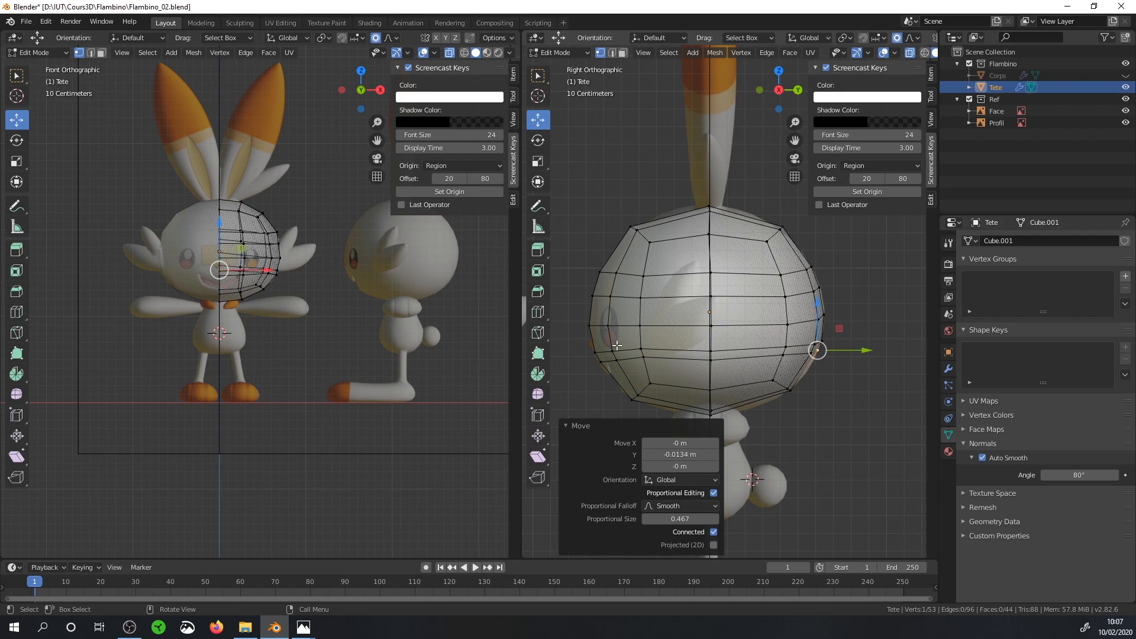
Step: In the front view, add a vertical loop cut through the eye area and scale it to 1.013 along Z
{"action": "middle_click_drag", "start_coordinate": [614, 308], "coordinate": [701, 317]}
{"action": "scroll", "coordinate": [710, 331], "scroll_direction": "down", "scroll_amount": 3}
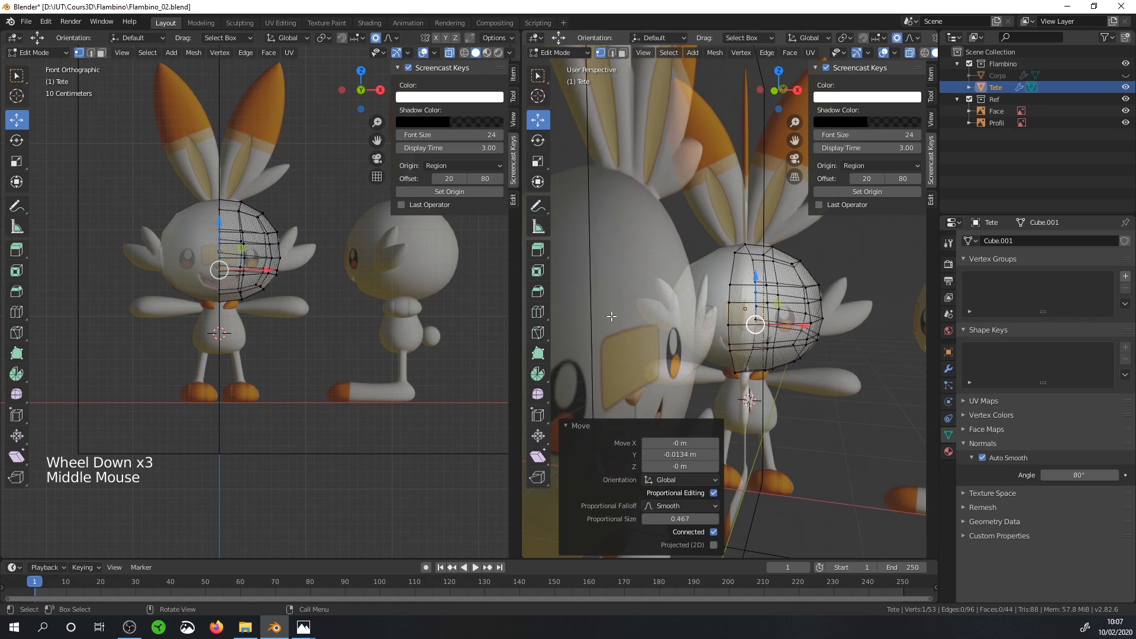
{"action": "scroll", "coordinate": [252, 219], "scroll_direction": "up", "scroll_amount": 4}
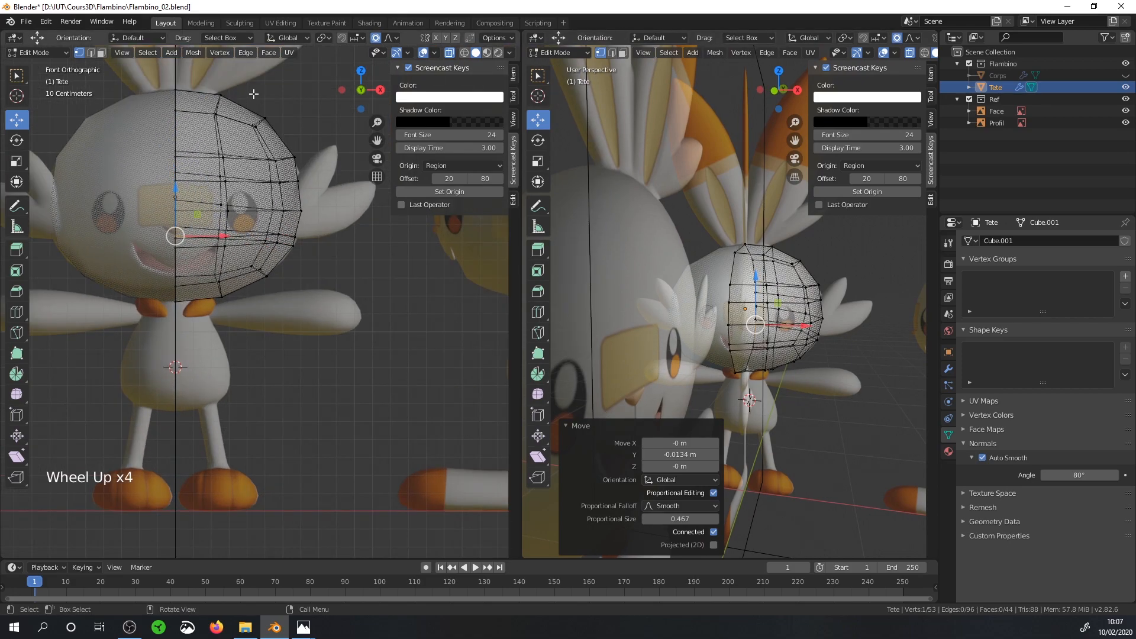
{"action": "key", "text": "ctrl+r"}
{"action": "left_click", "coordinate": [247, 257]}
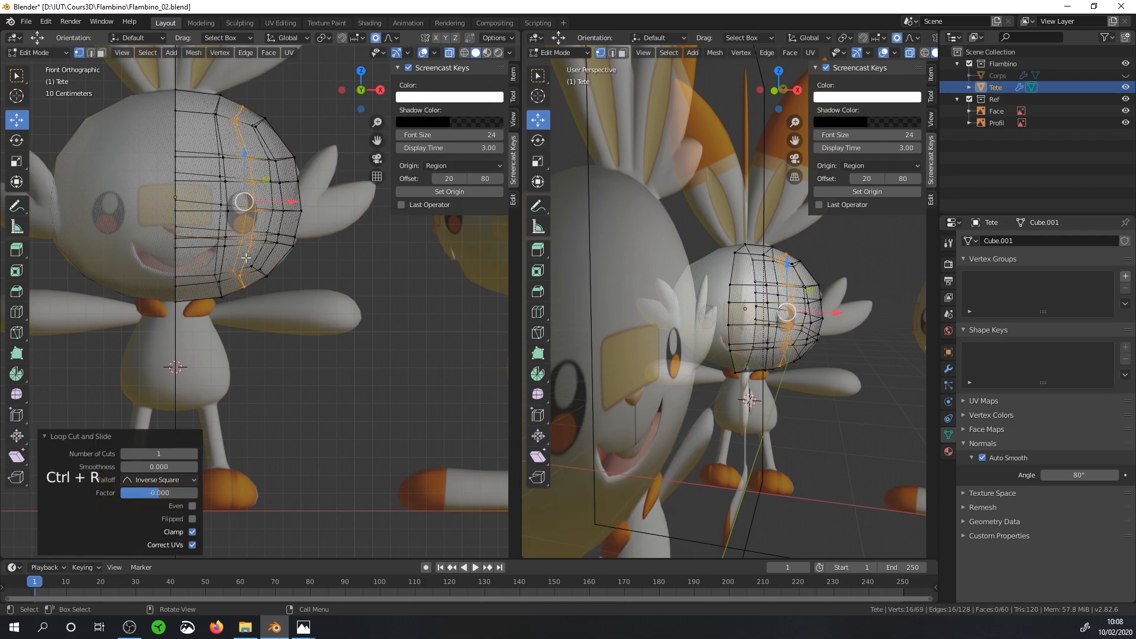
{"action": "key", "text": "s"}
{"action": "key", "text": "z"}
{"action": "left_click", "coordinate": [350, 223]}
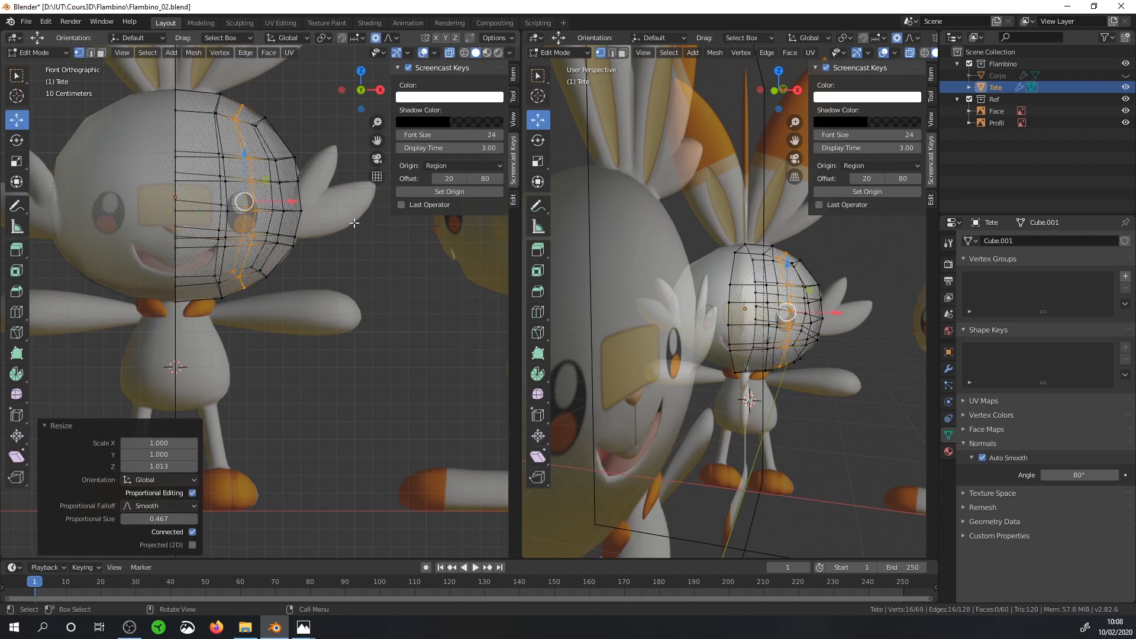
Step: Select the entire head mesh and smooth its vertices by 0.335 with the Smooth tool
{"action": "middle_click_drag", "start_coordinate": [865, 328], "coordinate": [562, 341]}
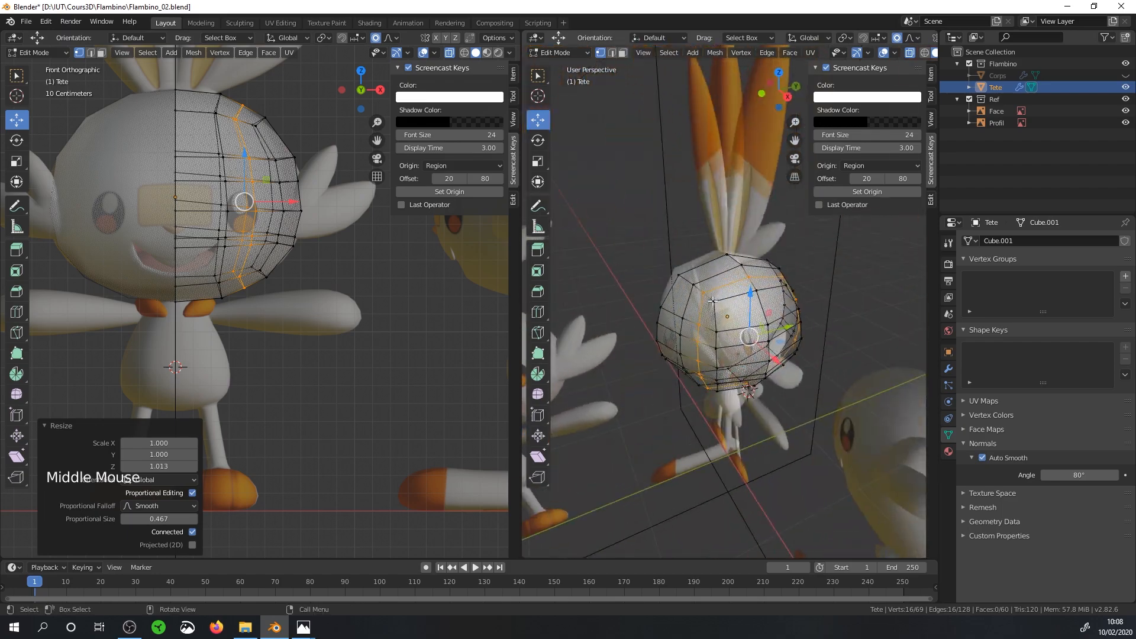
{"action": "key", "text": "a"}
{"action": "left_click", "coordinate": [537, 394]}
{"action": "left_click", "coordinate": [786, 370]}
{"action": "left_click_drag", "start_coordinate": [787, 369], "coordinate": [822, 381]}
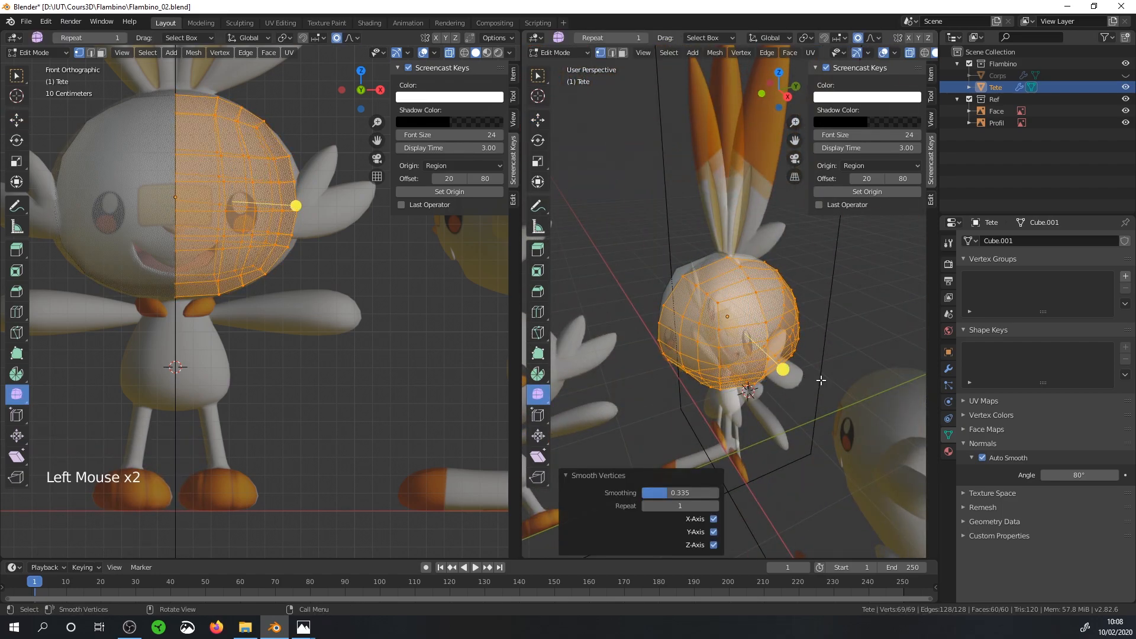
Step: In the right view, scale the whole head mesh to 1.014 along Y to match the profile reference
{"action": "key", "text": "KP_3"}
{"action": "scroll", "coordinate": [754, 322], "scroll_direction": "up", "scroll_amount": 3}
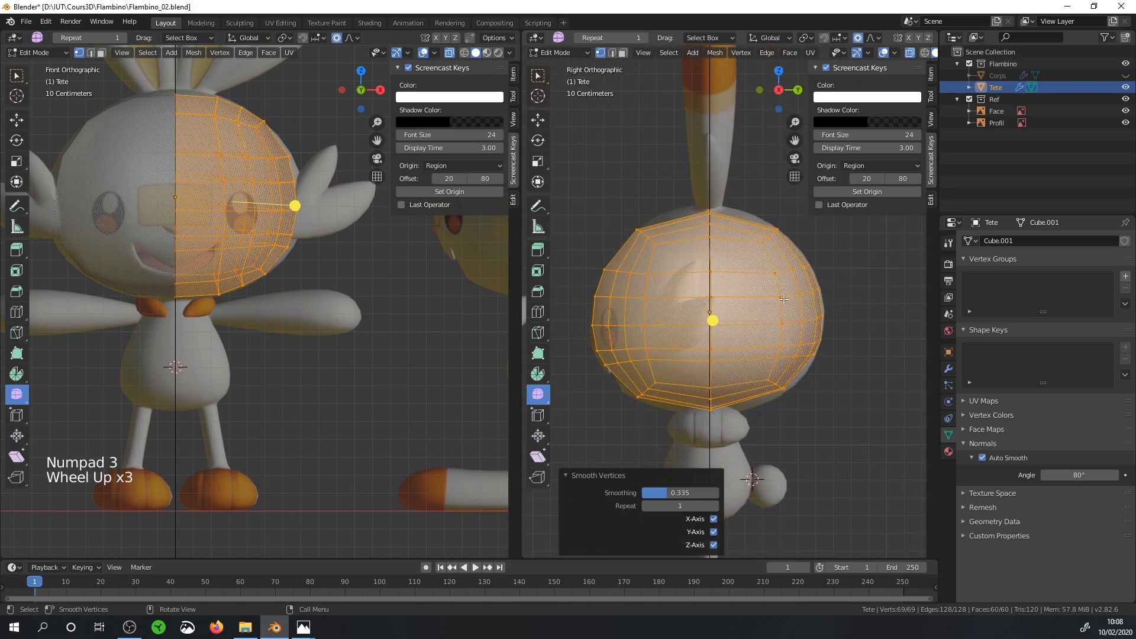
{"action": "key", "text": "s"}
{"action": "key", "text": "y"}
{"action": "left_click", "coordinate": [755, 319]}
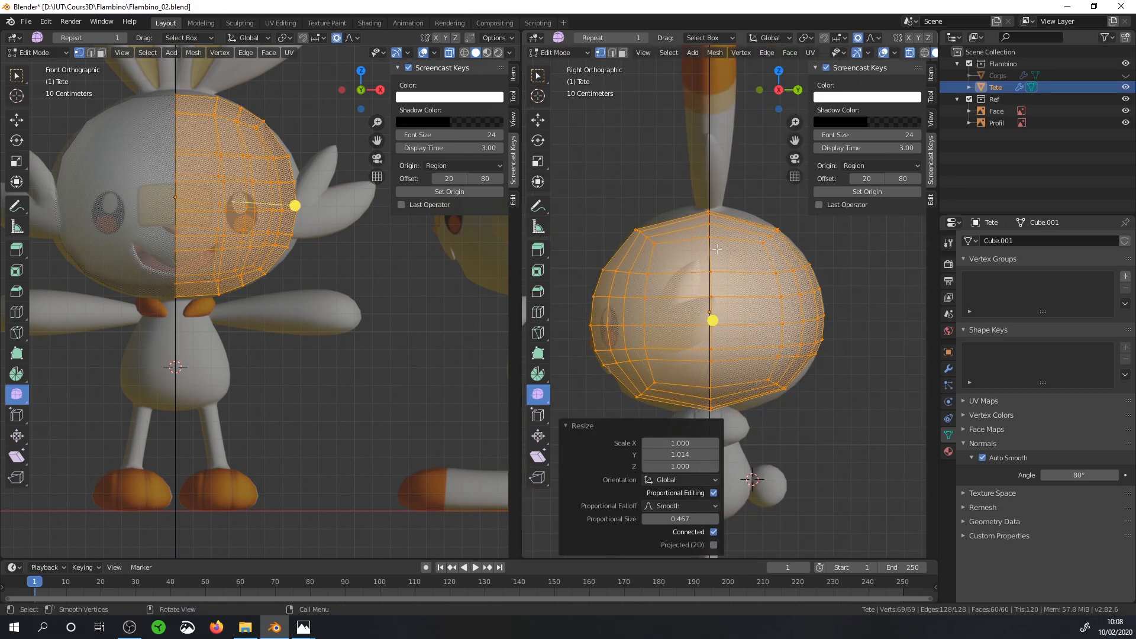
Step: Add a centred vertical loop cut just in front of the head's centre line and scale it to 1.075 along Z
{"action": "key", "text": "ctrl+r"}
{"action": "left_click", "coordinate": [692, 237]}
{"action": "right_click", "coordinate": [731, 258]}
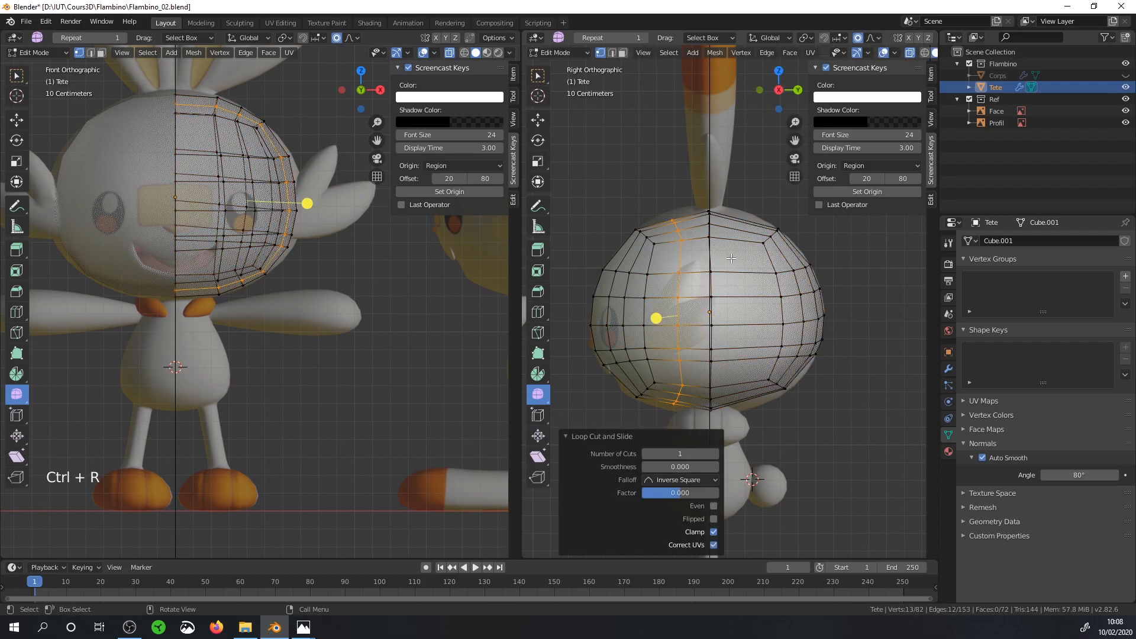
{"action": "key", "text": "s"}
{"action": "key", "text": "z"}
{"action": "left_click", "coordinate": [751, 231]}
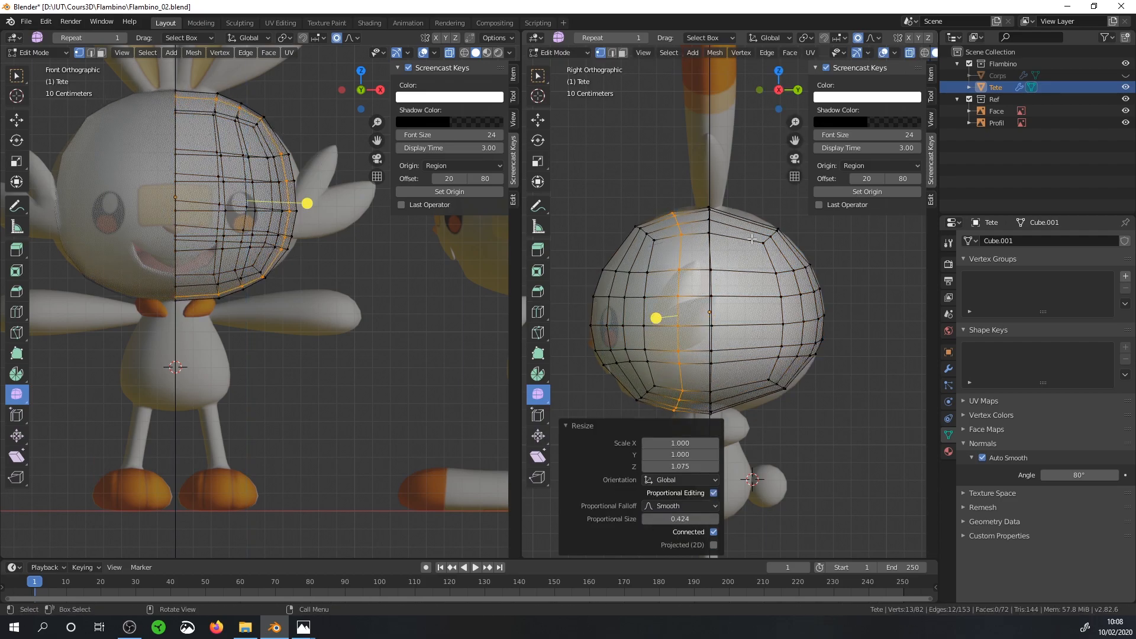
Step: Add a centred vertical loop cut just behind the head's centre line and scale it to 1.008 along Z
{"action": "key", "text": "ctrl+r"}
{"action": "left_click", "coordinate": [793, 251]}
{"action": "right_click", "coordinate": [792, 251]}
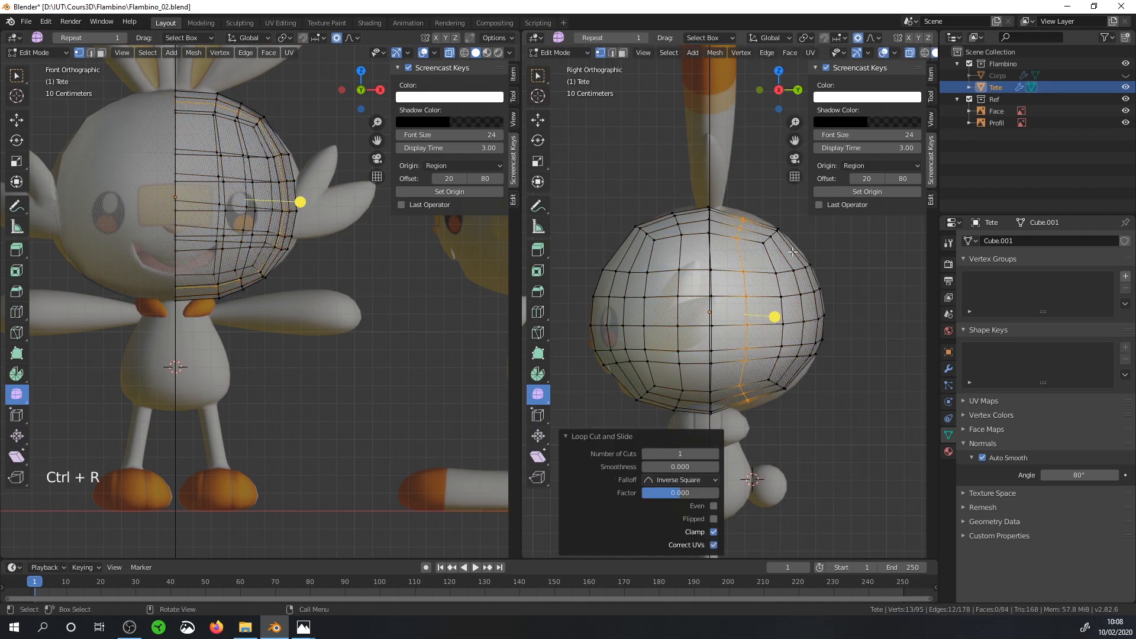
{"action": "key", "text": "s"}
{"action": "key", "text": "z"}
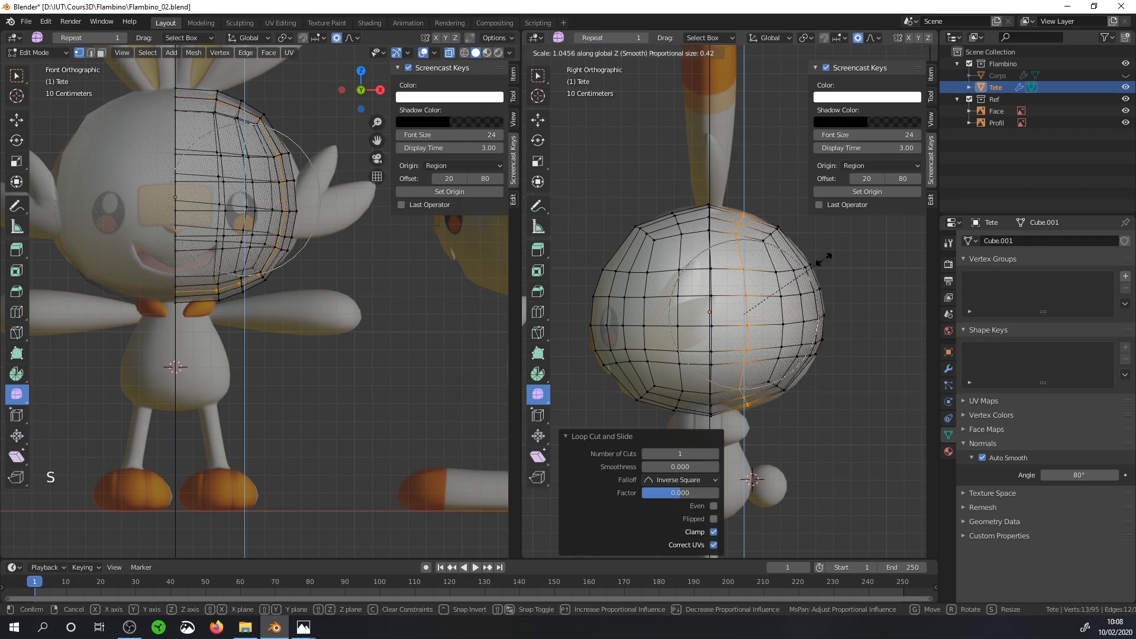
{"action": "left_click", "coordinate": [822, 261]}
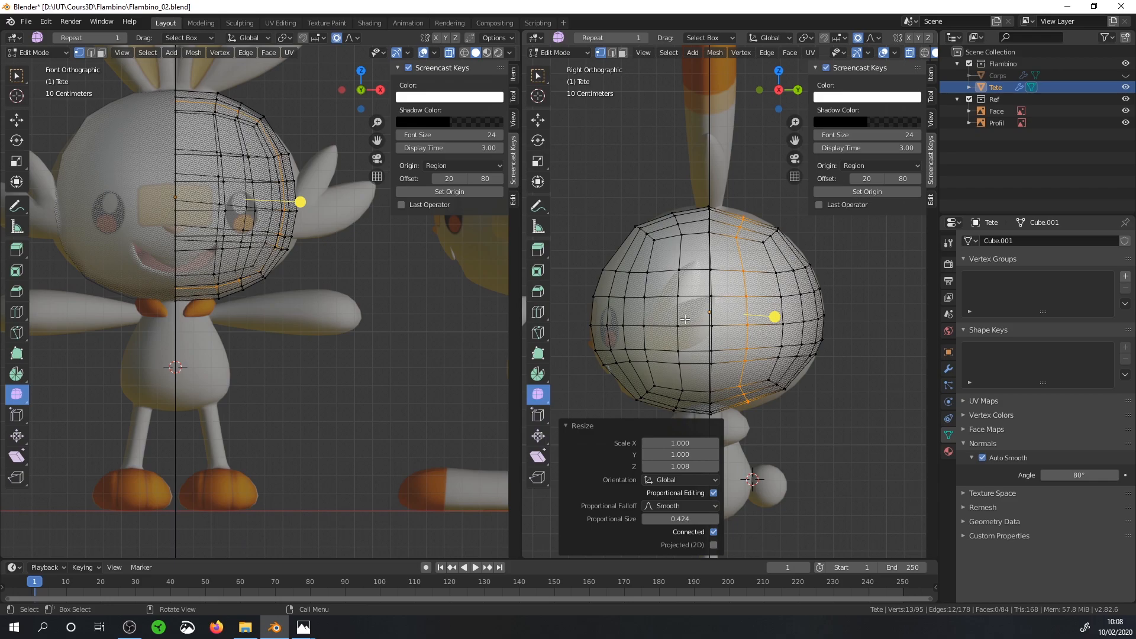
{"action": "middle_click_drag", "start_coordinate": [642, 337], "coordinate": [899, 142]}
{"action": "scroll", "coordinate": [710, 326], "scroll_direction": "up", "scroll_amount": 1}
{"action": "scroll", "coordinate": [813, 307], "scroll_direction": "down", "scroll_amount": 3}
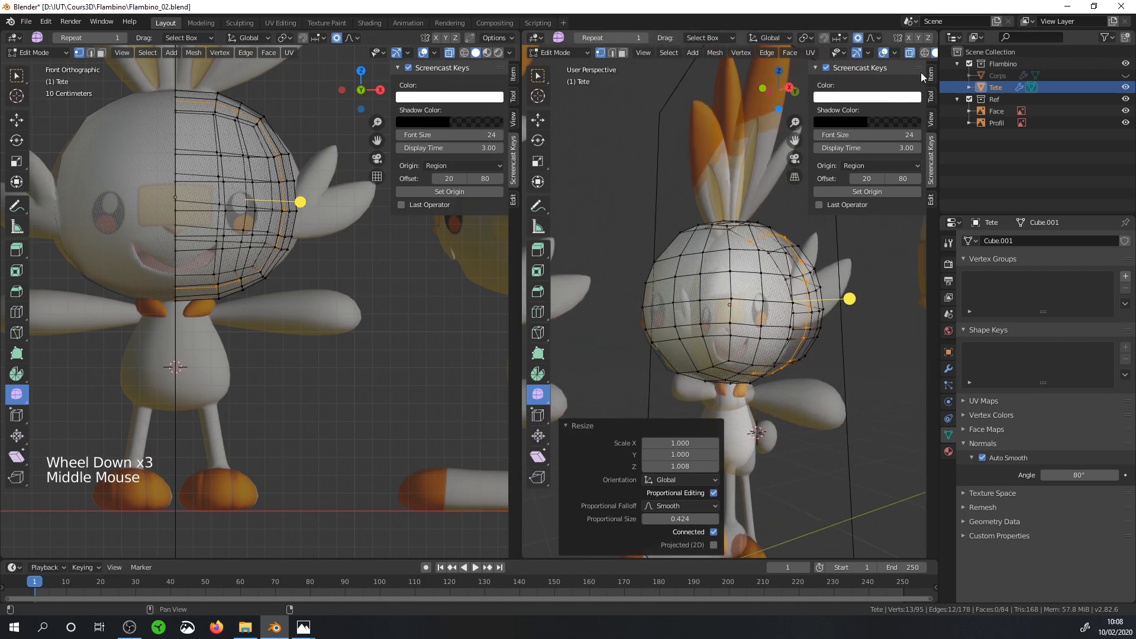
Step: Turn off X-ray in the perspective view so the head mesh is shown opaque
{"action": "left_click", "coordinate": [883, 52]}
{"action": "left_click", "coordinate": [882, 52]}
{"action": "left_click", "coordinate": [911, 53]}
{"action": "middle_click_drag", "start_coordinate": [775, 240], "coordinate": [690, 221], "text": "shift"}
{"action": "key", "text": "KP_1"}
{"action": "left_click", "coordinate": [909, 54]}
{"action": "left_click", "coordinate": [910, 55]}
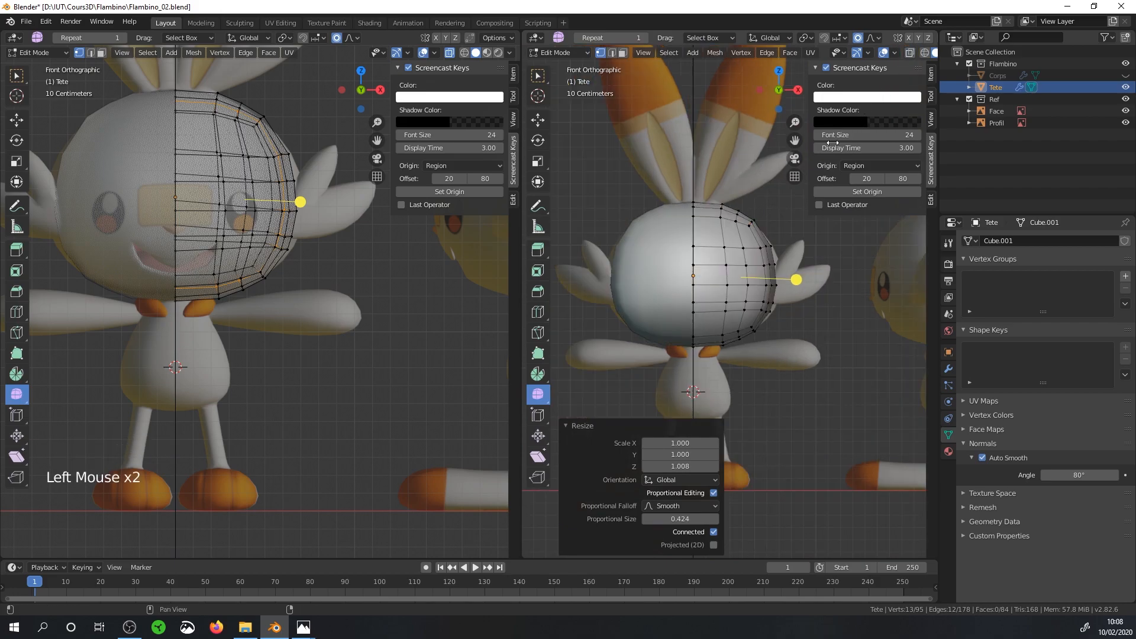
Step: Select the four faces covering the eye on the head's modelled half and inset them by 0.06075 m
{"action": "middle_click_drag", "start_coordinate": [799, 212], "coordinate": [778, 219]}
{"action": "left_click", "coordinate": [620, 54]}
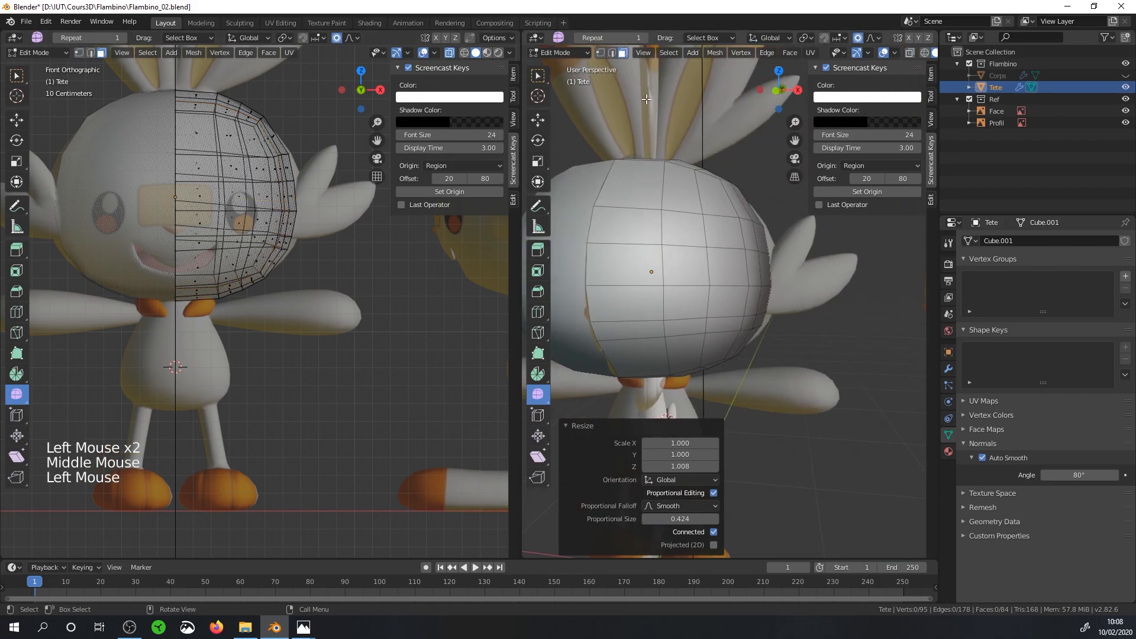
{"action": "left_click", "coordinate": [680, 263]}
{"action": "left_click", "coordinate": [732, 264], "text": "shift"}
{"action": "left_click", "coordinate": [727, 303], "text": "shift"}
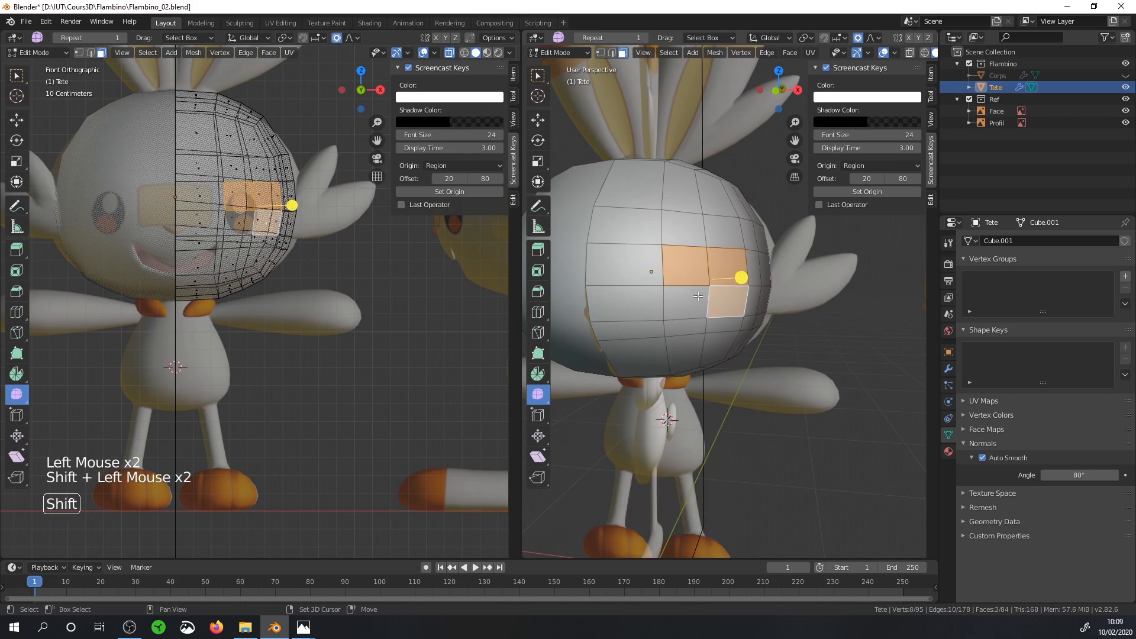
{"action": "left_click", "coordinate": [685, 301], "text": "shift"}
{"action": "middle_click_drag", "start_coordinate": [685, 302], "coordinate": [716, 294]}
{"action": "left_click", "coordinate": [538, 76]}
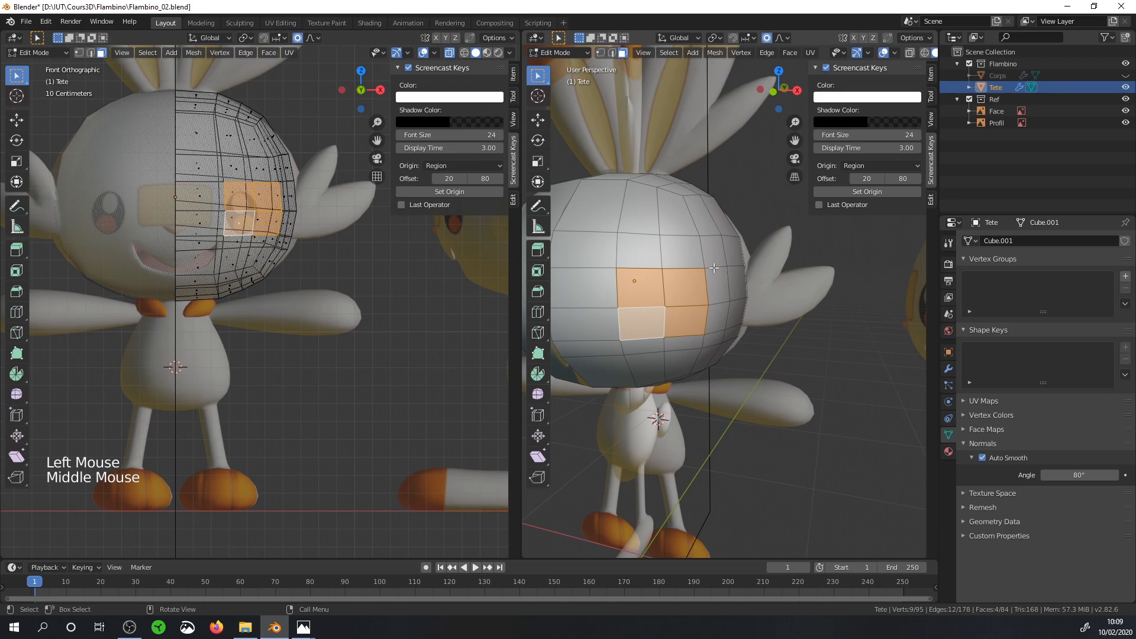
{"action": "key", "text": "i"}
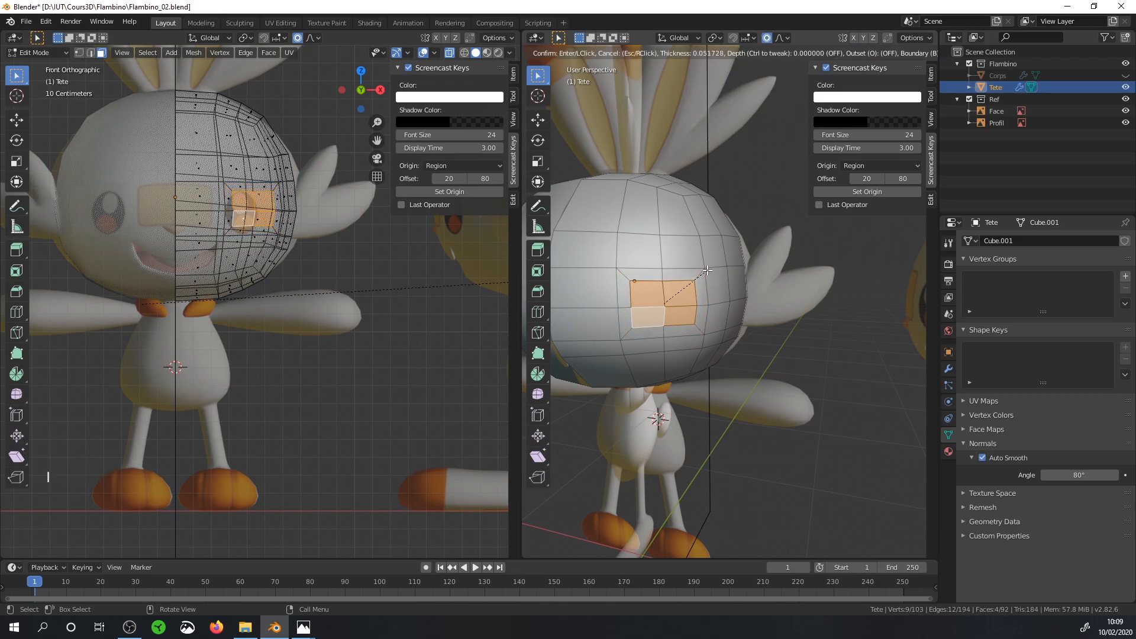
{"action": "left_click", "coordinate": [706, 271]}
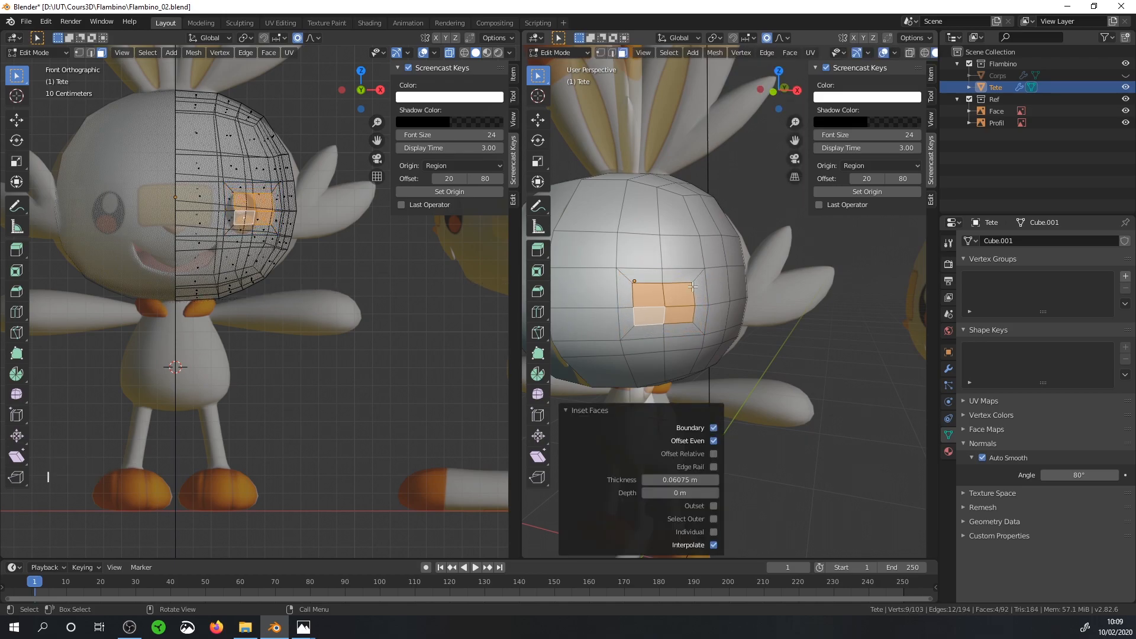
{"action": "scroll", "coordinate": [689, 284], "scroll_direction": "up", "scroll_amount": 2}
{"action": "left_click", "coordinate": [613, 52]}
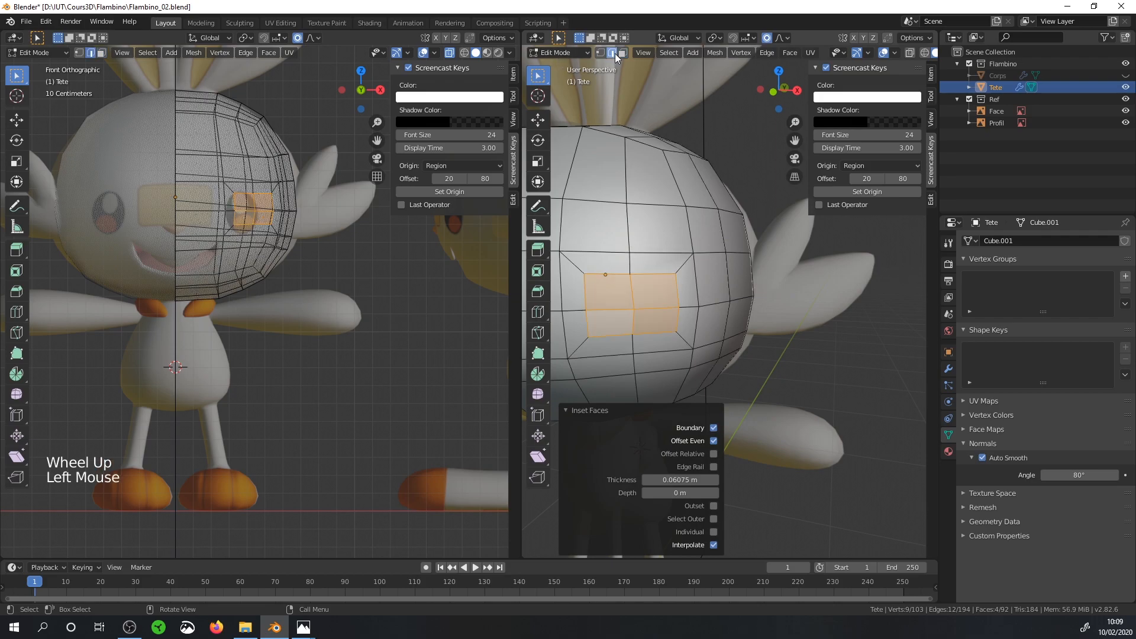
{"action": "left_click", "coordinate": [643, 256]}
{"action": "left_click", "coordinate": [636, 260]}
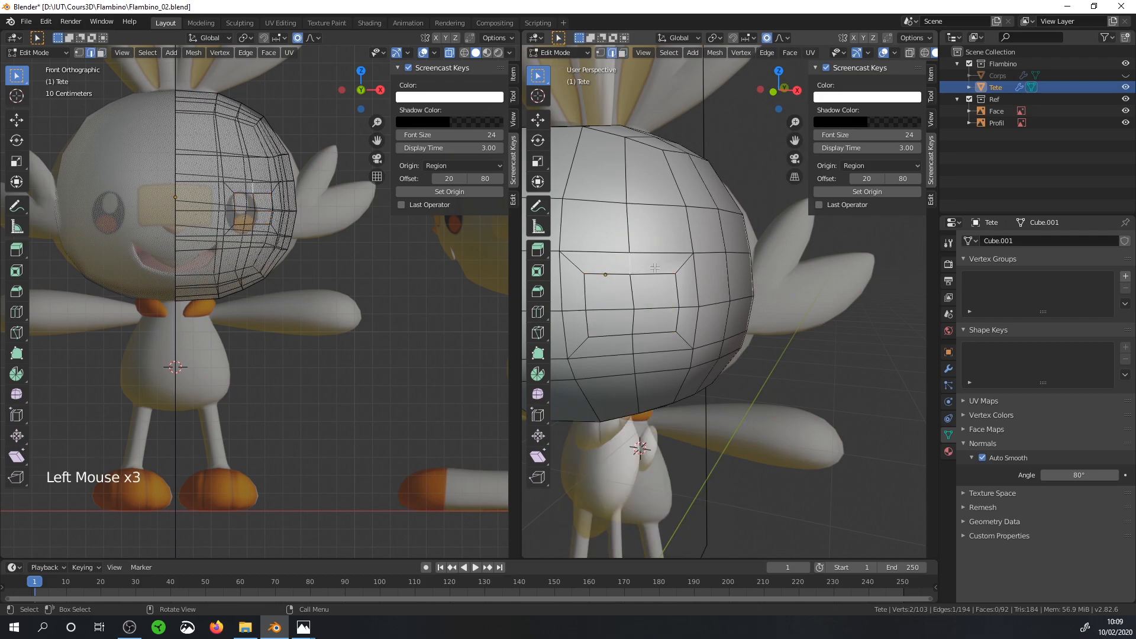
{"action": "middle_click_drag", "start_coordinate": [616, 272], "coordinate": [644, 285], "text": "shift"}
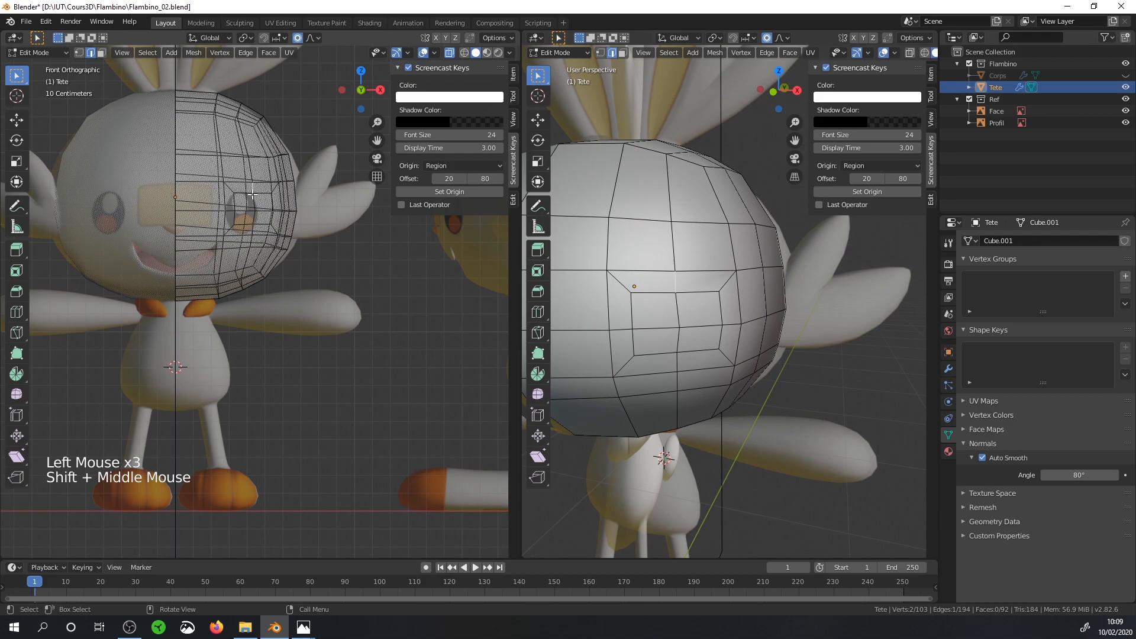
{"action": "scroll", "coordinate": [252, 193], "scroll_direction": "up", "scroll_amount": 1}
{"action": "scroll", "coordinate": [774, 281], "scroll_direction": "down", "scroll_amount": 3}
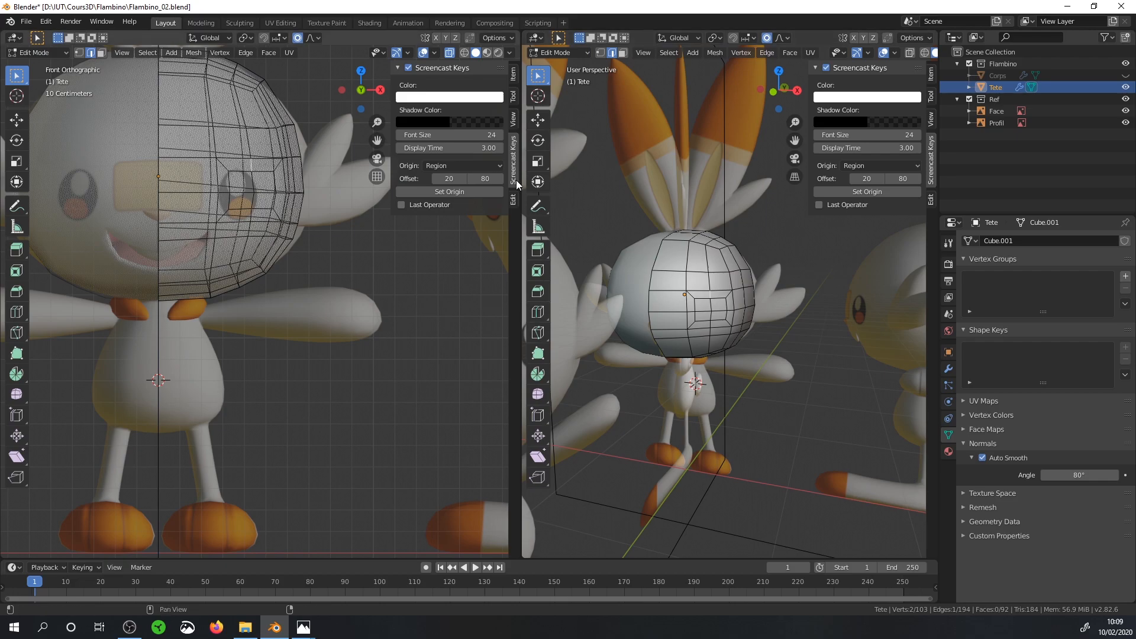
Step: With X-ray on in the right orthographic view, select all faces of the head's back half and hide them
{"action": "key", "text": "KP_3"}
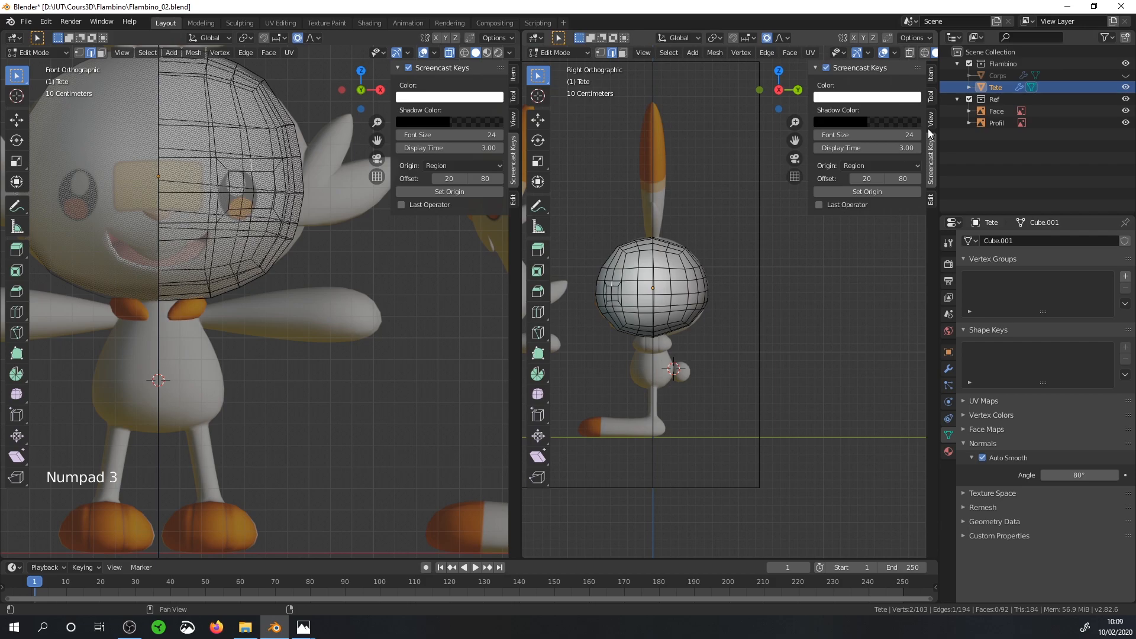
{"action": "left_click", "coordinate": [920, 54]}
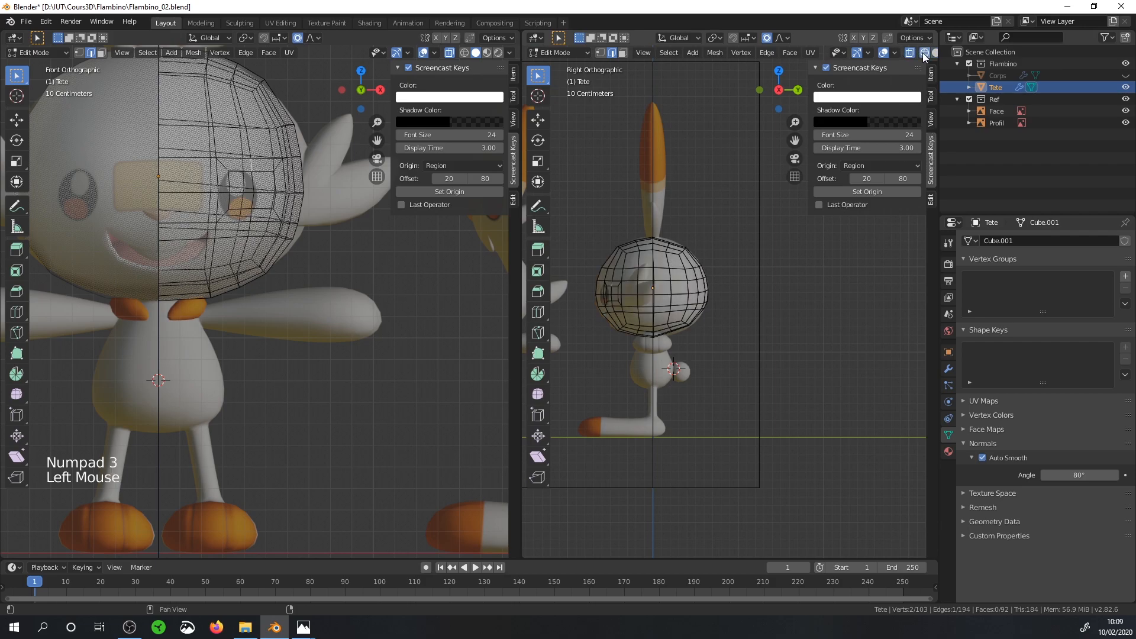
{"action": "key", "text": "alt+a"}
{"action": "key", "text": "b"}
{"action": "left_click_drag", "start_coordinate": [753, 375], "coordinate": [658, 221]}
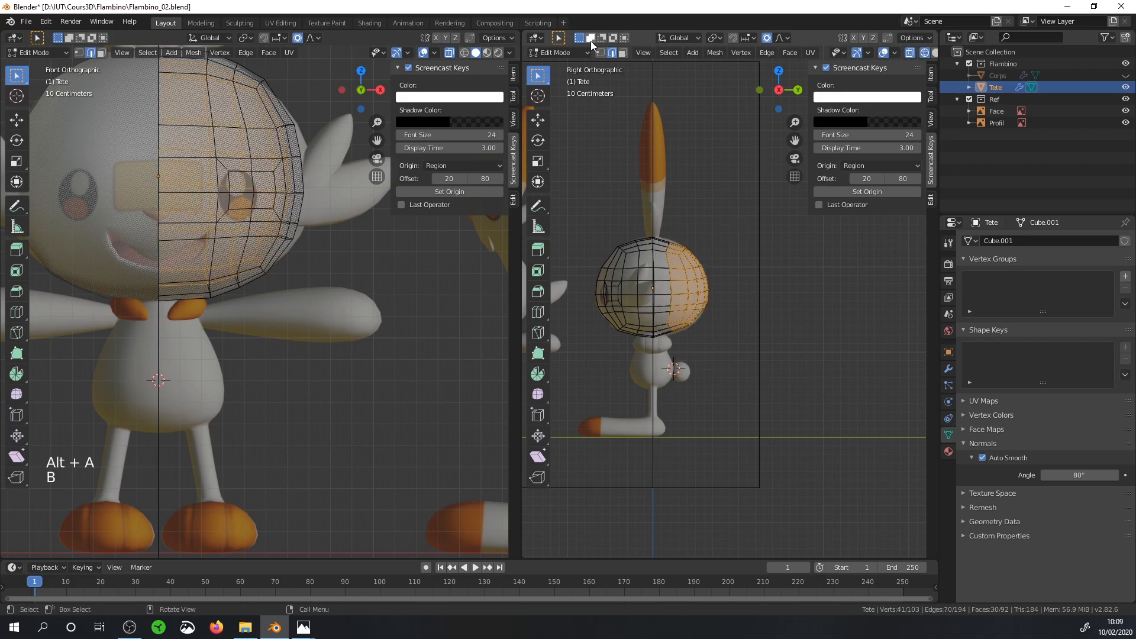
{"action": "left_click", "coordinate": [623, 53]}
{"action": "left_click_drag", "start_coordinate": [755, 380], "coordinate": [652, 230]}
{"action": "key", "text": "b"}
{"action": "scroll", "coordinate": [697, 251], "scroll_direction": "up", "scroll_amount": 3}
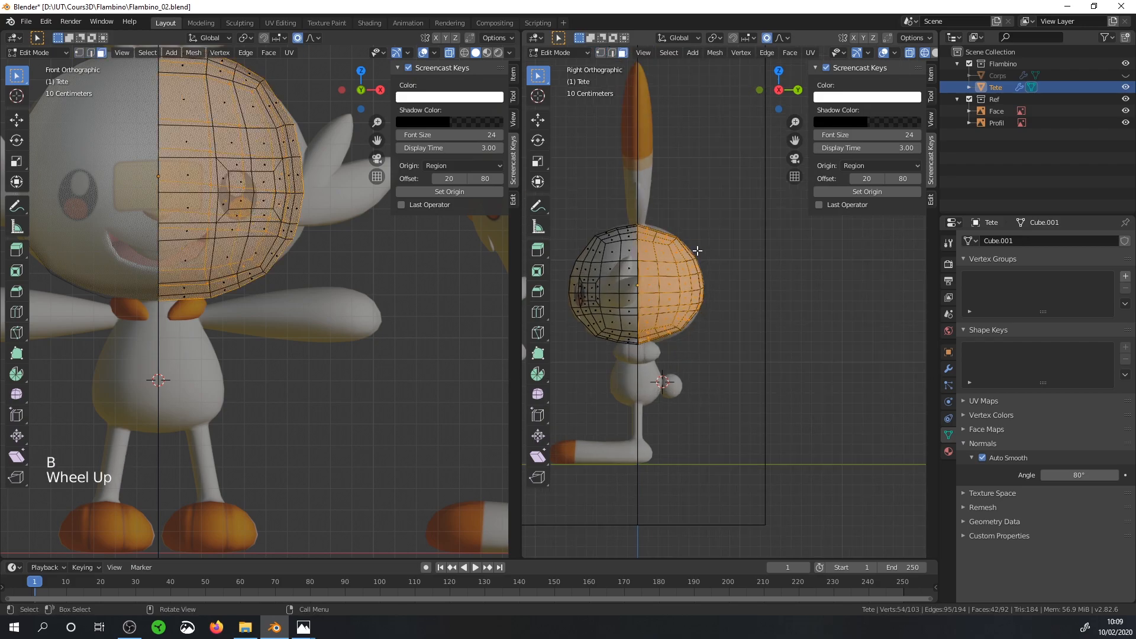
{"action": "scroll", "coordinate": [697, 251], "scroll_direction": "down", "scroll_amount": 1}
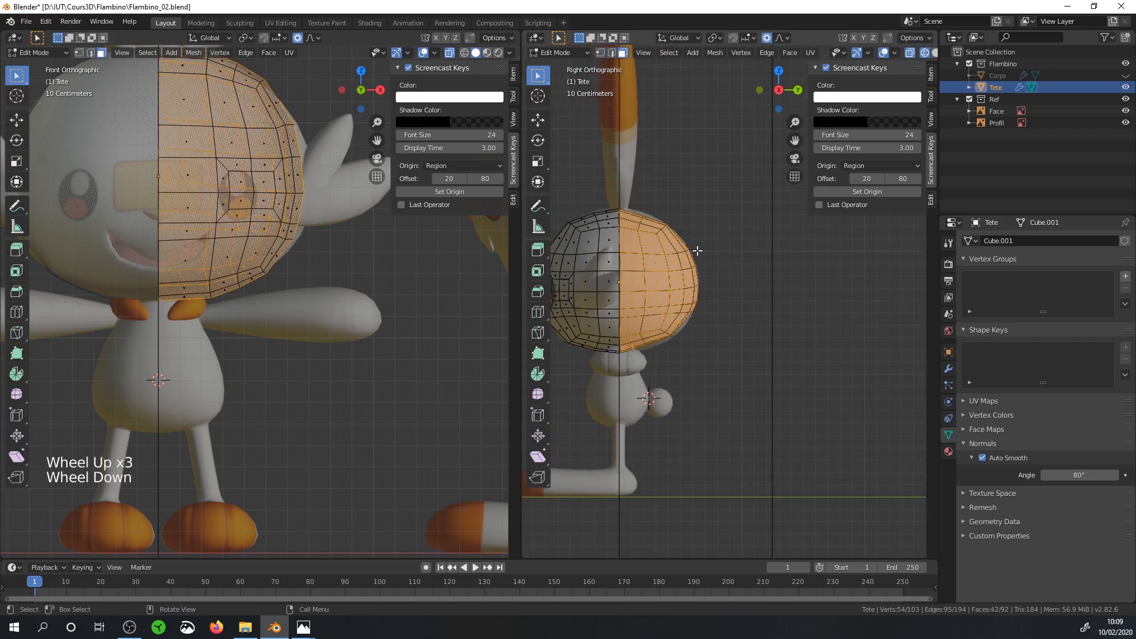
{"action": "key", "text": "h"}
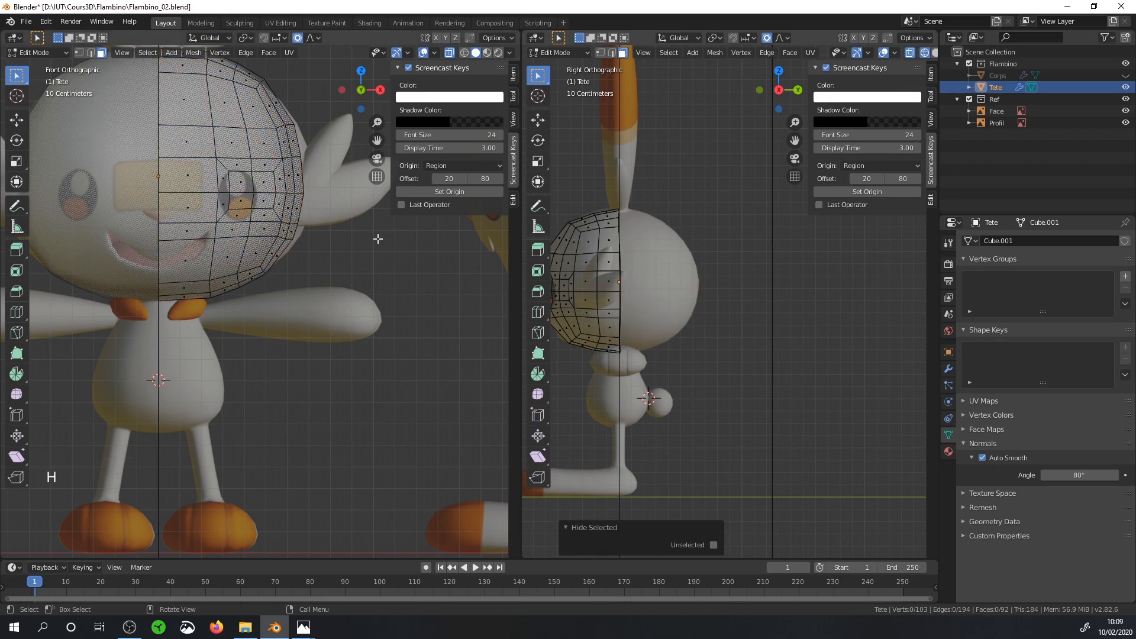
Step: In the front view, move the short horizontal edge on the eye's inner side by -0.0481 m along X with proportional editing
{"action": "scroll", "coordinate": [296, 224], "scroll_direction": "up", "scroll_amount": 1}
{"action": "middle_click_drag", "start_coordinate": [272, 208], "coordinate": [278, 258], "text": "shift"}
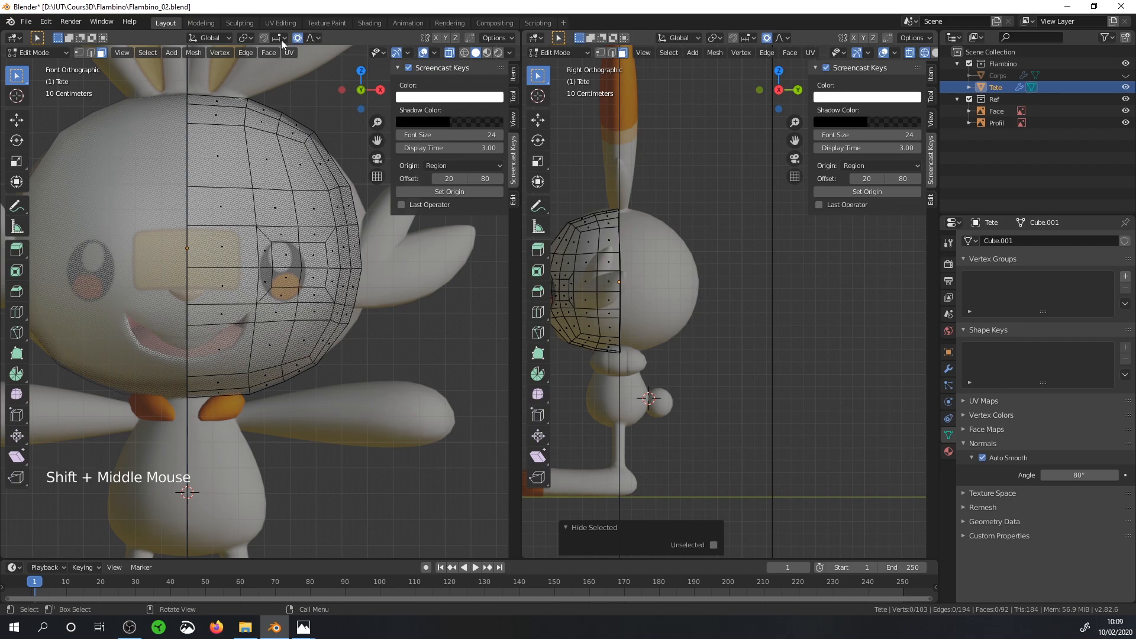
{"action": "left_click", "coordinate": [91, 53]}
{"action": "left_click", "coordinate": [263, 268]}
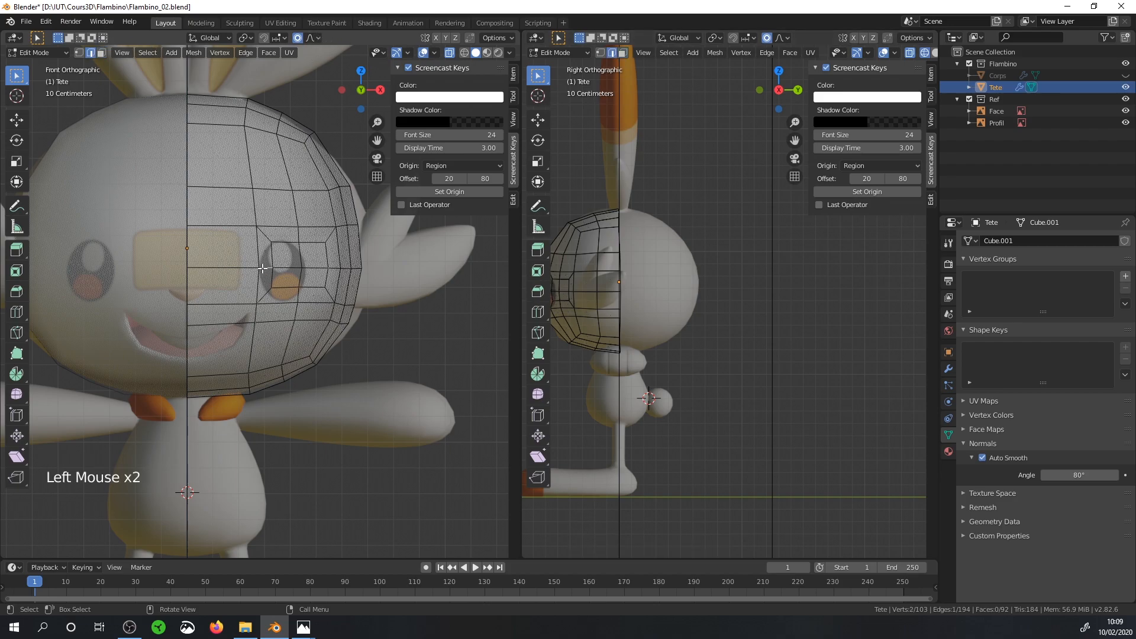
{"action": "left_click", "coordinate": [17, 120]}
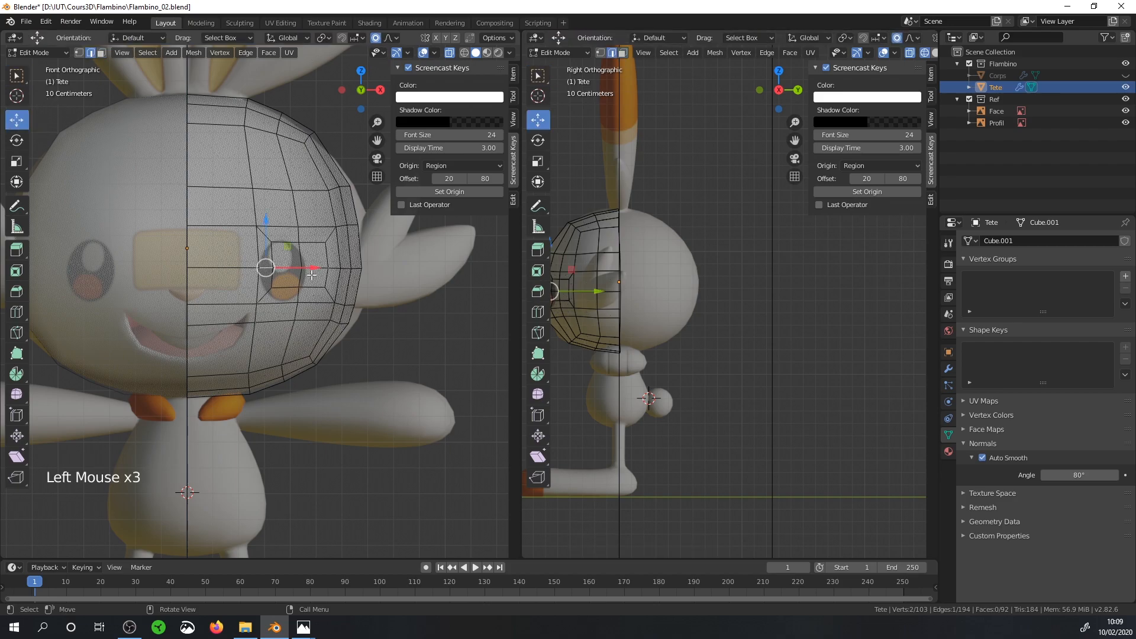
{"action": "left_click_drag", "start_coordinate": [302, 268], "coordinate": [288, 270]}
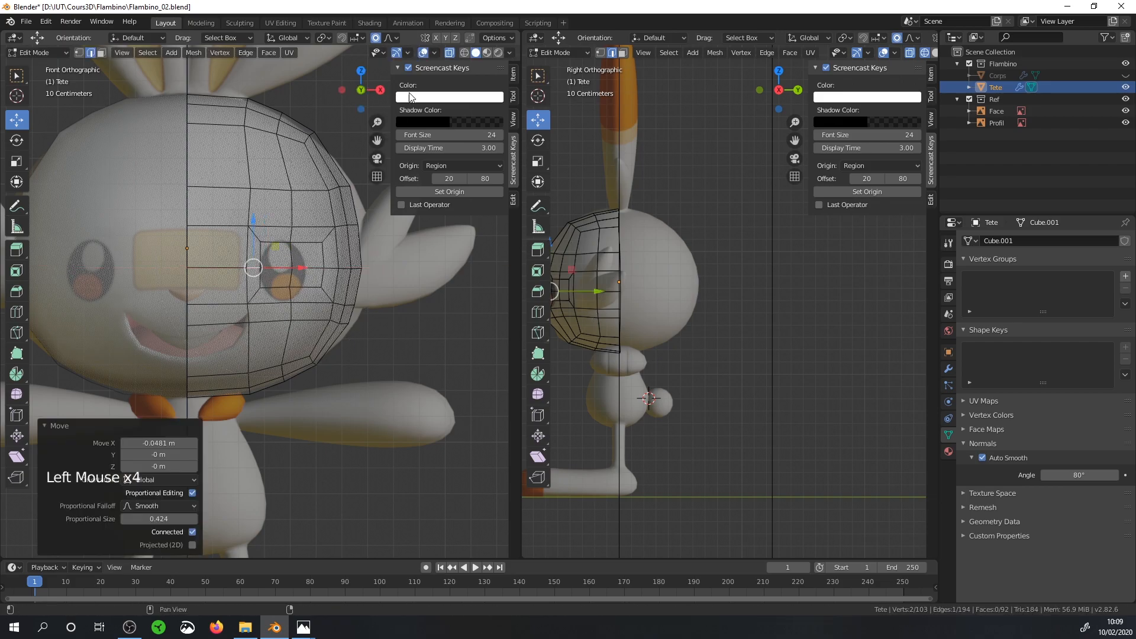
Step: Turn off proportional editing and move the short edges above and below the eye, the lower one by -0.0183 m X and -0.0573 m Z
{"action": "left_click", "coordinate": [375, 38]}
{"action": "left_click", "coordinate": [291, 232]}
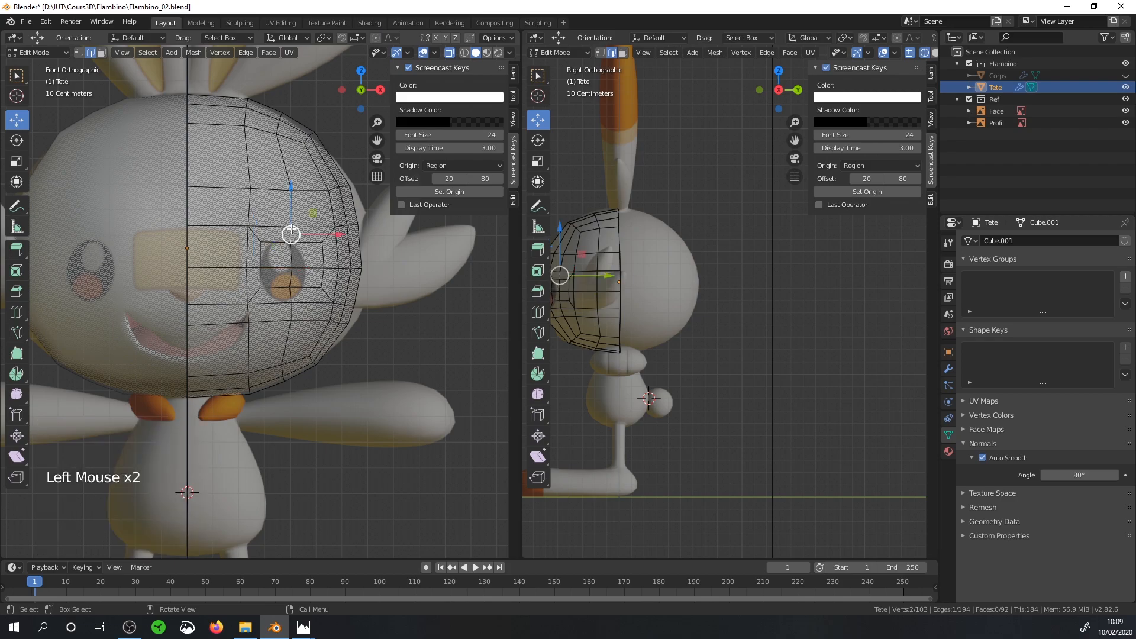
{"action": "left_click_drag", "start_coordinate": [313, 214], "coordinate": [304, 211]}
{"action": "left_click", "coordinate": [290, 294]}
{"action": "left_click_drag", "start_coordinate": [312, 273], "coordinate": [311, 287]}
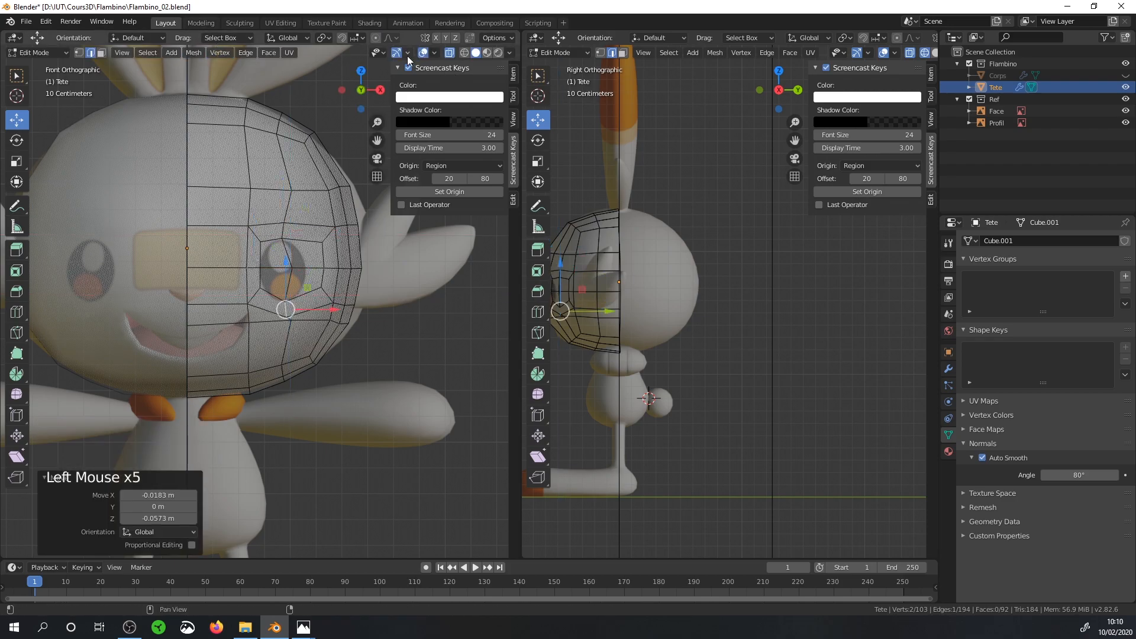
Step: Reposition the individual vertices of the inset eye loop and around it so they follow the eye's rounded outline in the front reference
{"action": "left_click", "coordinate": [80, 52]}
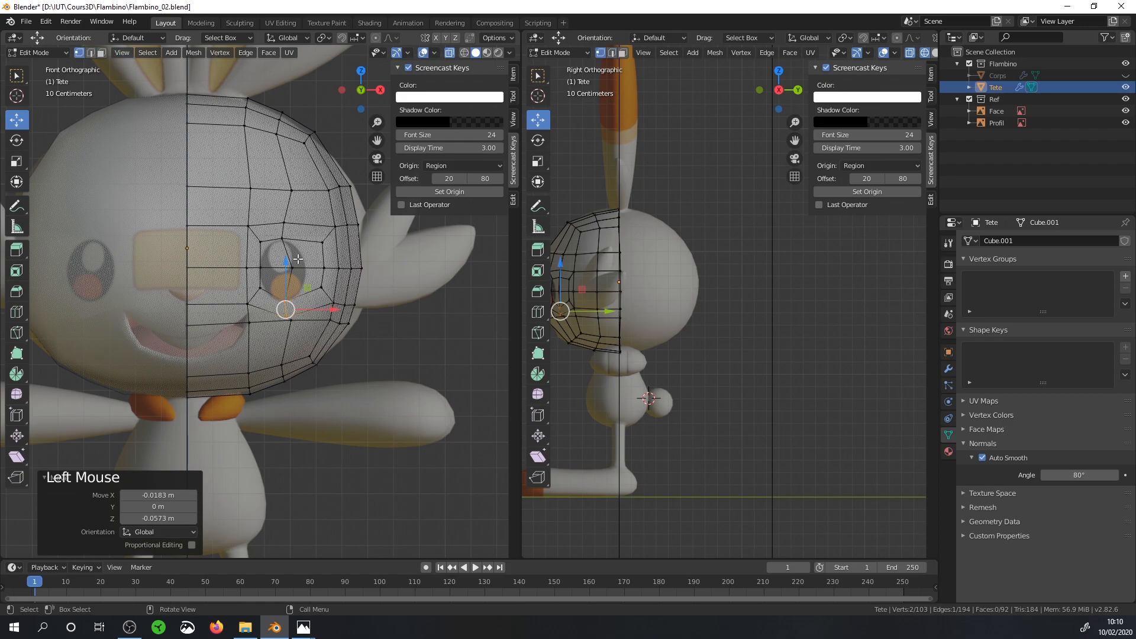
{"action": "left_click", "coordinate": [293, 319]}
{"action": "left_click", "coordinate": [313, 297]}
{"action": "left_click", "coordinate": [291, 266]}
{"action": "left_click", "coordinate": [332, 248]}
{"action": "left_click_drag", "start_coordinate": [357, 224], "coordinate": [336, 229]}
{"action": "left_click_drag", "start_coordinate": [325, 291], "coordinate": [325, 291]}
{"action": "left_click", "coordinate": [331, 250]}
{"action": "left_click_drag", "start_coordinate": [332, 250], "coordinate": [332, 255]}
{"action": "left_click", "coordinate": [285, 285]}
{"action": "left_click_drag", "start_coordinate": [285, 286], "coordinate": [319, 268]}
{"action": "left_click", "coordinate": [303, 287]}
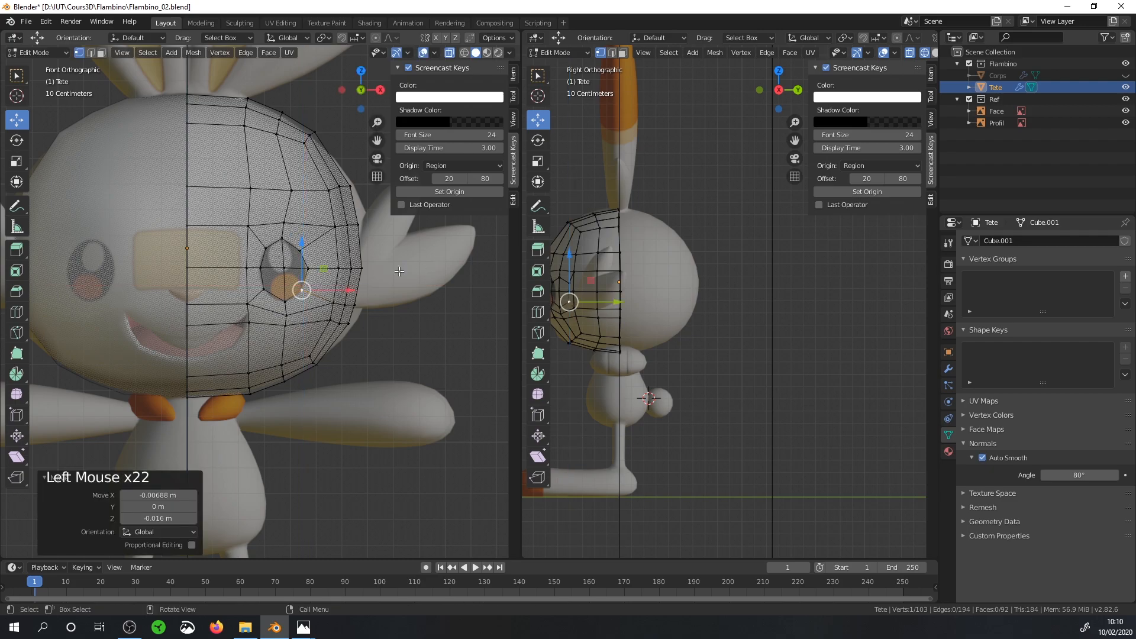
{"action": "left_click", "coordinate": [262, 269]}
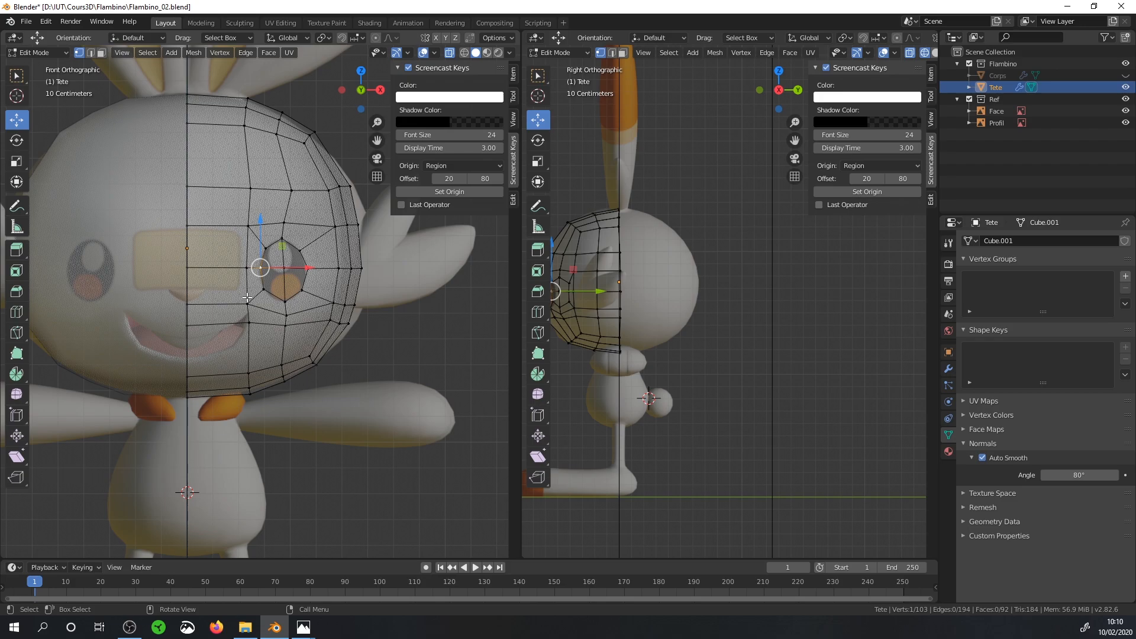
{"action": "left_click", "coordinate": [292, 310]}
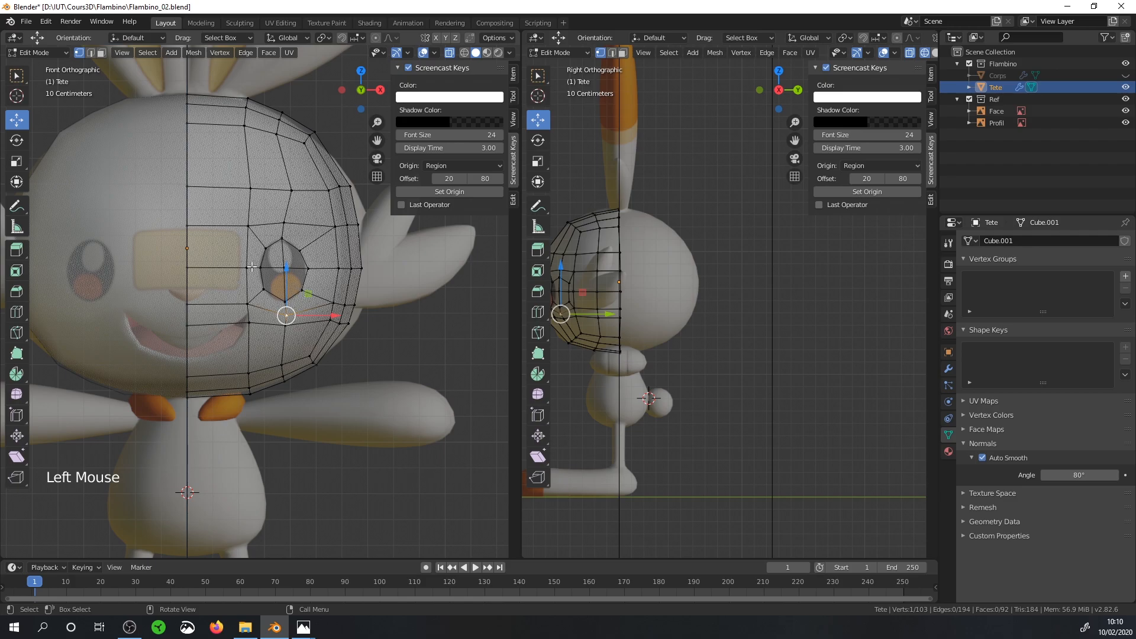
Step: Try to add a loop cut around the eye and shift one of its upper vertices along Y
{"action": "middle_click_drag", "start_coordinate": [296, 268], "coordinate": [127, 302]}
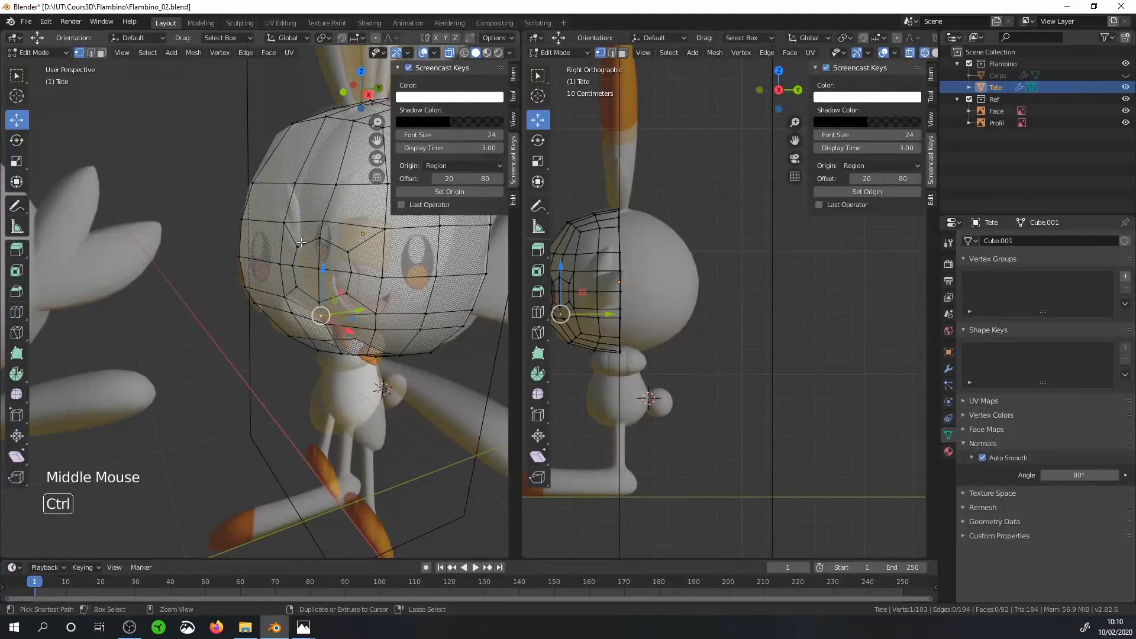
{"action": "key", "text": "ctrl+r"}
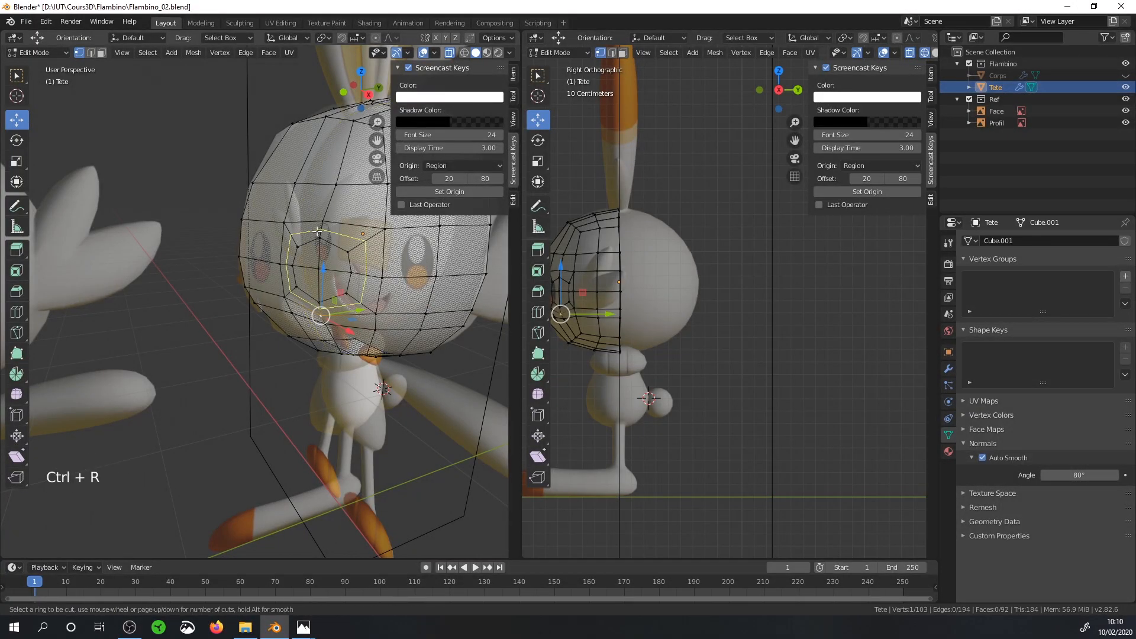
{"action": "left_click", "coordinate": [317, 231]}
{"action": "middle_click_drag", "start_coordinate": [318, 231], "coordinate": [321, 234]}
{"action": "left_click", "coordinate": [350, 225]}
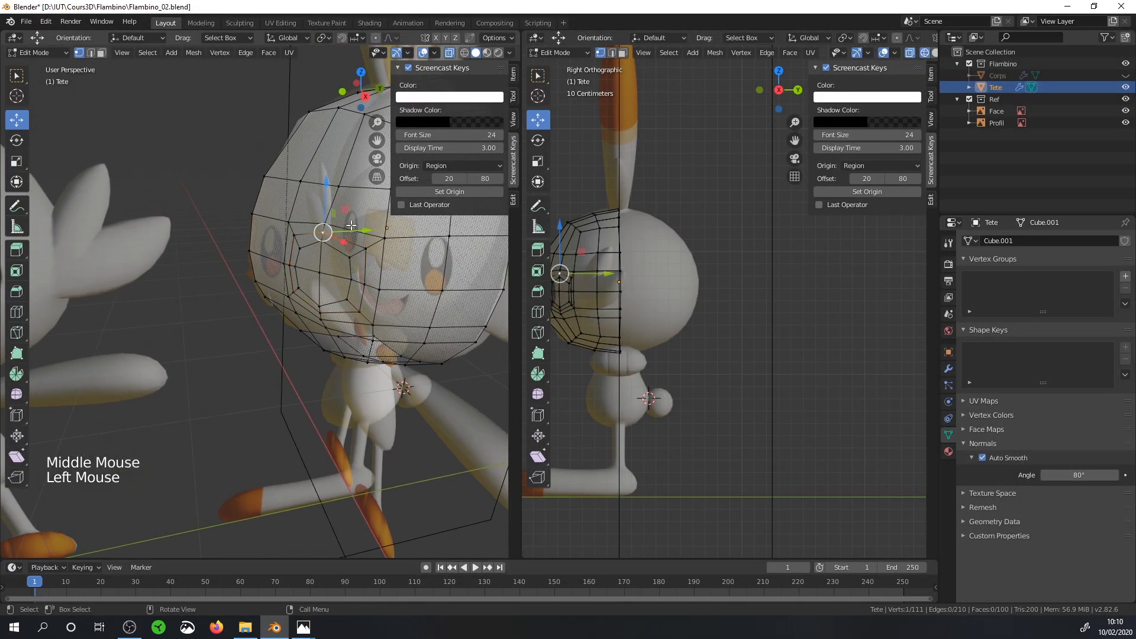
{"action": "left_click_drag", "start_coordinate": [355, 228], "coordinate": [345, 229]}
{"action": "middle_click_drag", "start_coordinate": [345, 229], "coordinate": [331, 260]}
{"action": "key", "text": "ctrl+z"}
{"action": "key", "text": "ctrl+z"}
{"action": "key", "text": "ctrl+z"}
{"action": "scroll", "coordinate": [363, 250], "scroll_direction": "up", "scroll_amount": 2}
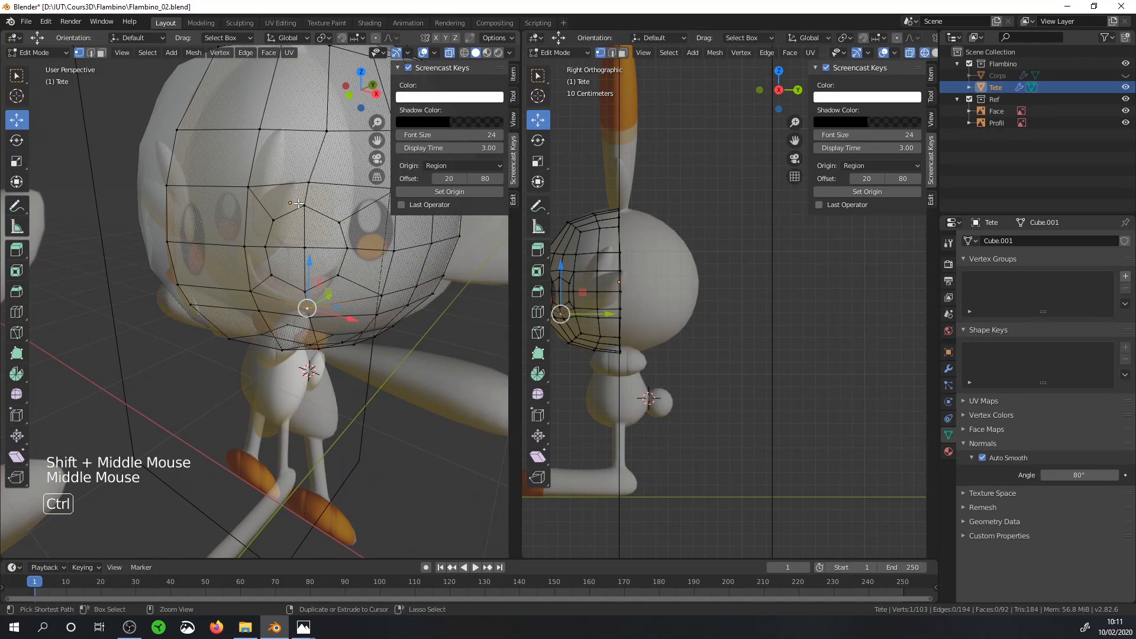
{"action": "key", "text": "ctrl+r"}
{"action": "scroll", "coordinate": [268, 205], "scroll_direction": "up", "scroll_amount": 3}
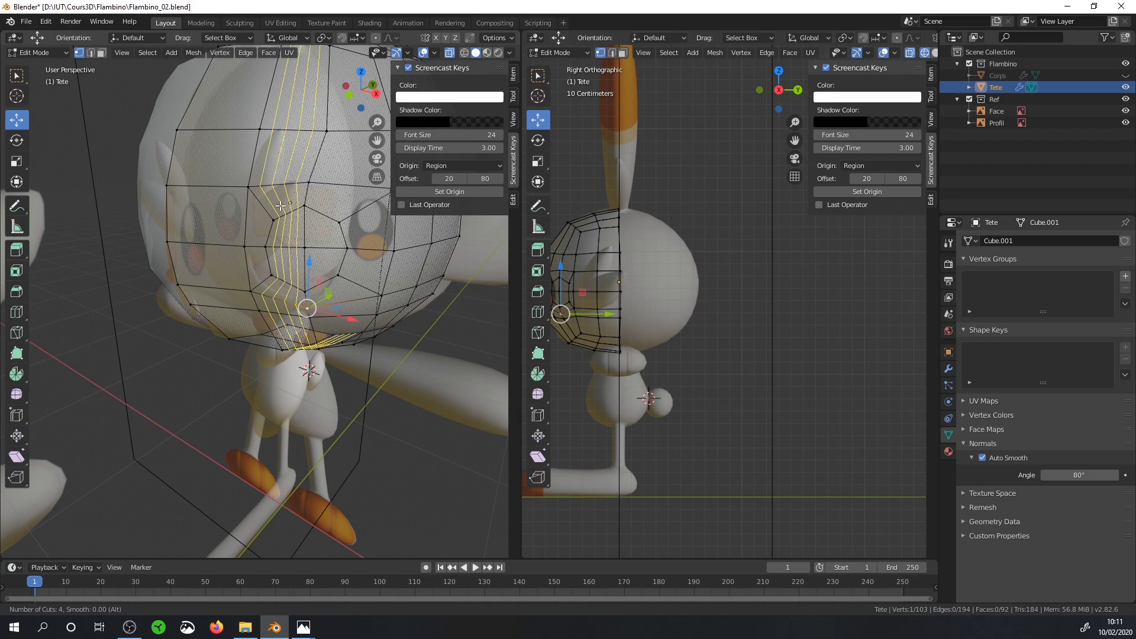
{"action": "key", "text": "Escape"}
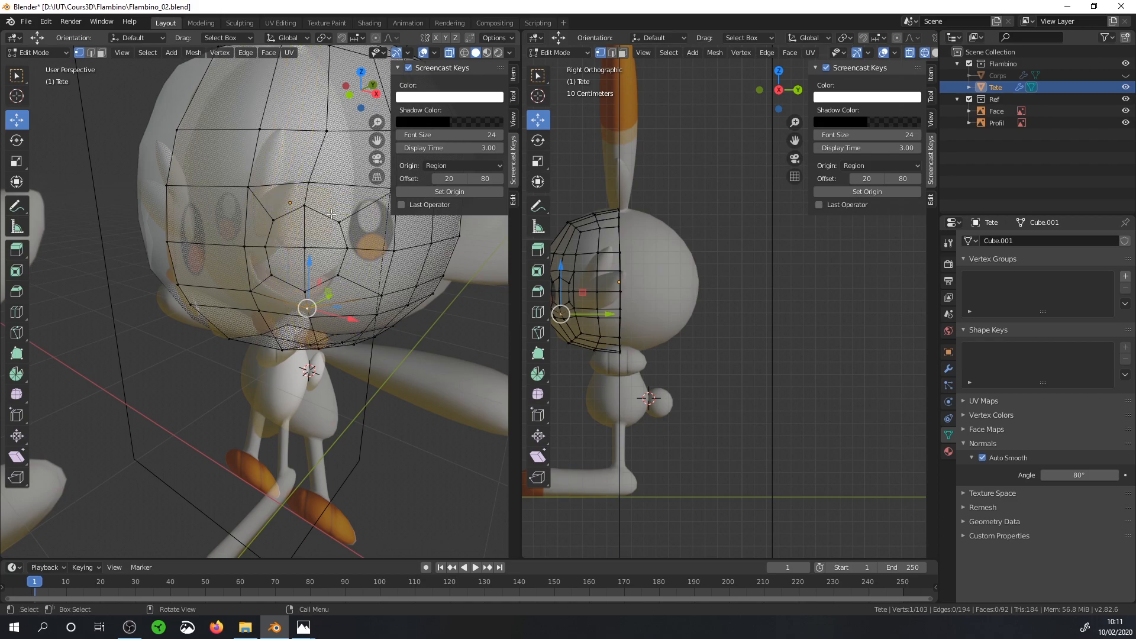
{"action": "scroll", "coordinate": [306, 215], "scroll_direction": "down", "scroll_amount": 2}
{"action": "middle_click_drag", "start_coordinate": [306, 215], "coordinate": [382, 258]}
{"action": "key", "text": "KP_1"}
{"action": "scroll", "coordinate": [313, 225], "scroll_direction": "up", "scroll_amount": 2}
{"action": "left_click", "coordinate": [385, 259]}
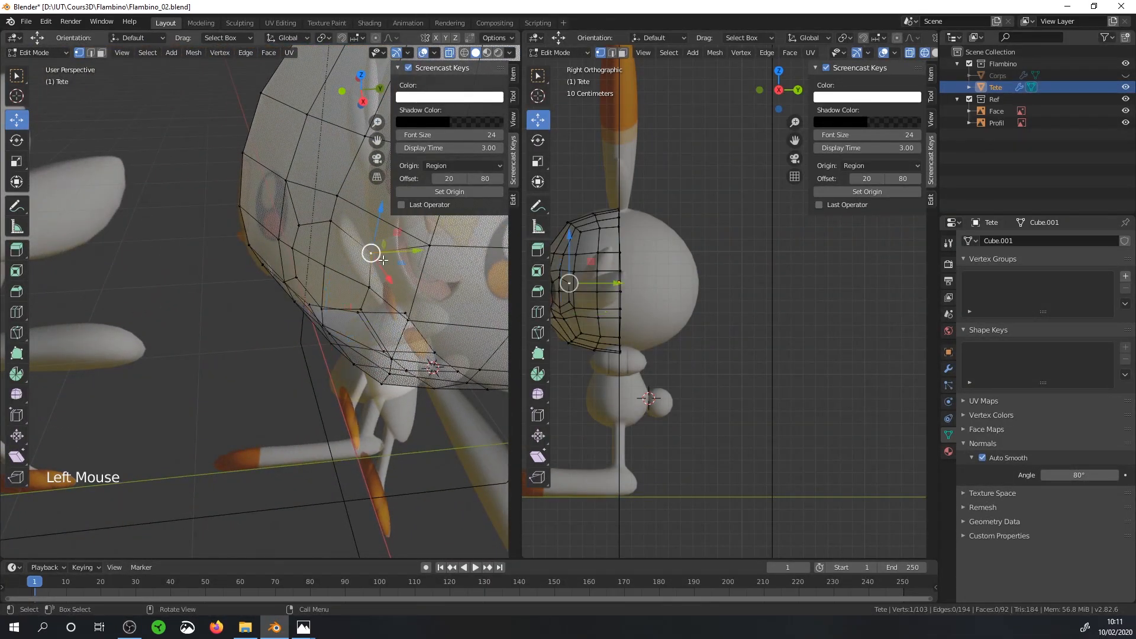
{"action": "left_click", "coordinate": [369, 287], "text": "shift"}
{"action": "left_click", "coordinate": [359, 310], "text": "shift"}
{"action": "middle_click_drag", "start_coordinate": [359, 310], "coordinate": [371, 251]}
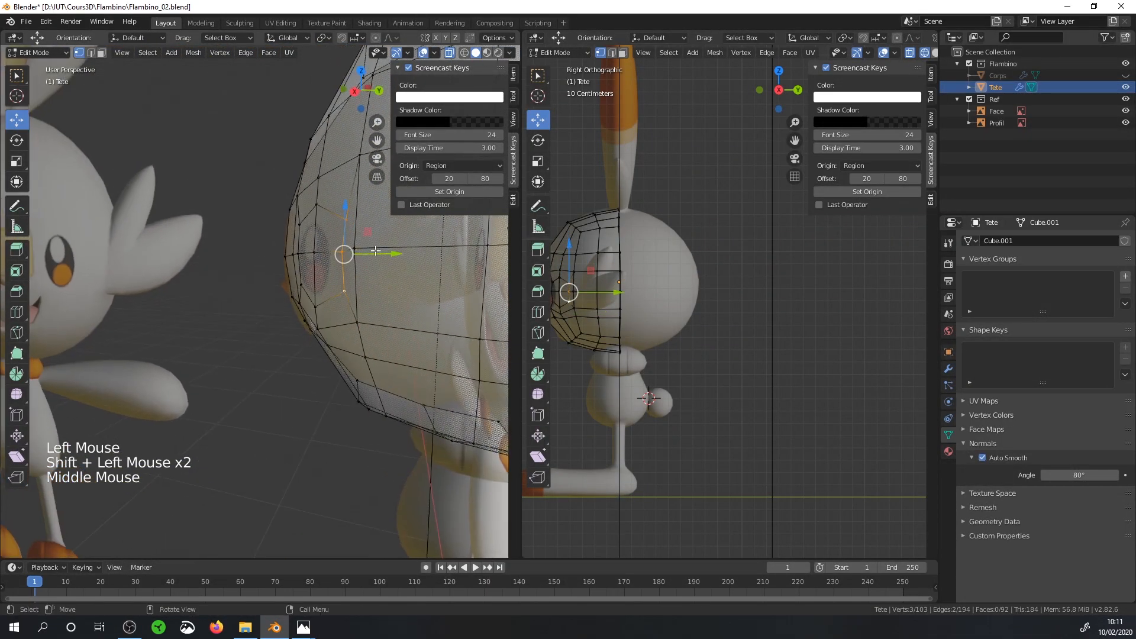
Step: In the profile view, move the vertices above, level with and below the eye forward along Y to follow the face's curve
{"action": "key", "text": "KP_3"}
{"action": "left_click", "coordinate": [284, 253]}
{"action": "left_click_drag", "start_coordinate": [319, 250], "coordinate": [294, 248]}
{"action": "left_click", "coordinate": [292, 195]}
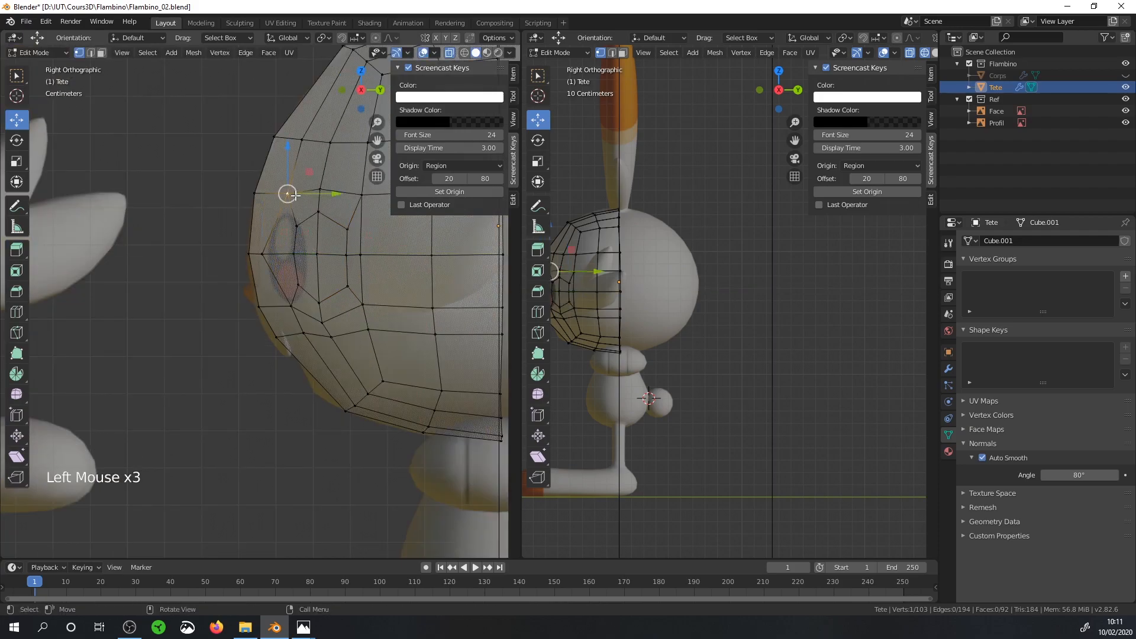
{"action": "left_click_drag", "start_coordinate": [334, 195], "coordinate": [313, 196]}
{"action": "left_click", "coordinate": [292, 305]}
{"action": "left_click_drag", "start_coordinate": [348, 306], "coordinate": [331, 306]}
{"action": "left_click", "coordinate": [294, 253]}
{"action": "left_click_drag", "start_coordinate": [324, 254], "coordinate": [300, 256]}
Step: Shift the upper, outer and lower vertices of the eye loop in the profile view to match the eye's outline
{"action": "left_click", "coordinate": [296, 225]}
{"action": "mouse_move", "coordinate": [340, 225]}
{"action": "left_mouse_down"}
{"action": "mouse_move", "coordinate": [314, 226]}
{"action": "mouse_move", "coordinate": [350, 210]}
{"action": "mouse_move", "coordinate": [328, 209]}
{"action": "left_mouse_up"}
{"action": "left_click", "coordinate": [317, 212]}
{"action": "left_click", "coordinate": [347, 229]}
{"action": "left_click", "coordinate": [317, 254]}
{"action": "left_click_drag", "start_coordinate": [353, 255], "coordinate": [310, 285]}
{"action": "left_click", "coordinate": [300, 283]}
{"action": "left_click", "coordinate": [320, 302]}
{"action": "left_click_drag", "start_coordinate": [362, 303], "coordinate": [334, 302]}
Step: Bring the three vertices on the outer side of the ring surrounding the eye forward toward the face
{"action": "left_click", "coordinate": [347, 255]}
{"action": "left_click_drag", "start_coordinate": [379, 256], "coordinate": [339, 257]}
{"action": "left_click", "coordinate": [347, 229]}
{"action": "left_click_drag", "start_coordinate": [388, 229], "coordinate": [346, 230]}
{"action": "left_click", "coordinate": [347, 286]}
{"action": "left_click_drag", "start_coordinate": [387, 287], "coordinate": [313, 308]}
Step: Reposition the vertices on the face's front contour and below the eye so they follow the profile reference
{"action": "left_click", "coordinate": [274, 306]}
{"action": "left_click", "coordinate": [262, 254]}
{"action": "left_click_drag", "start_coordinate": [310, 253], "coordinate": [306, 252]}
{"action": "left_click", "coordinate": [303, 333]}
{"action": "left_click_drag", "start_coordinate": [334, 335], "coordinate": [303, 306]}
{"action": "left_click", "coordinate": [258, 307]}
{"action": "left_click", "coordinate": [248, 254]}
{"action": "left_click_drag", "start_coordinate": [295, 254], "coordinate": [327, 254]}
{"action": "left_click", "coordinate": [360, 255]}
{"action": "left_click", "coordinate": [278, 253]}
Step: Move the vertex directly above the eye by -0.063 m along Y in the profile view
{"action": "scroll", "coordinate": [338, 230], "scroll_direction": "down", "scroll_amount": 1}
{"action": "key", "text": "KP_1"}
{"action": "middle_click_drag", "start_coordinate": [343, 225], "coordinate": [246, 234]}
{"action": "left_click", "coordinate": [296, 224]}
{"action": "key", "text": "KP_3"}
{"action": "left_click_drag", "start_coordinate": [362, 208], "coordinate": [341, 209]}
Step: Turn off X-ray in the perspective viewport and adjust a vertex on the front of the face to smooth the surface
{"action": "middle_click_drag", "start_coordinate": [596, 247], "coordinate": [679, 259]}
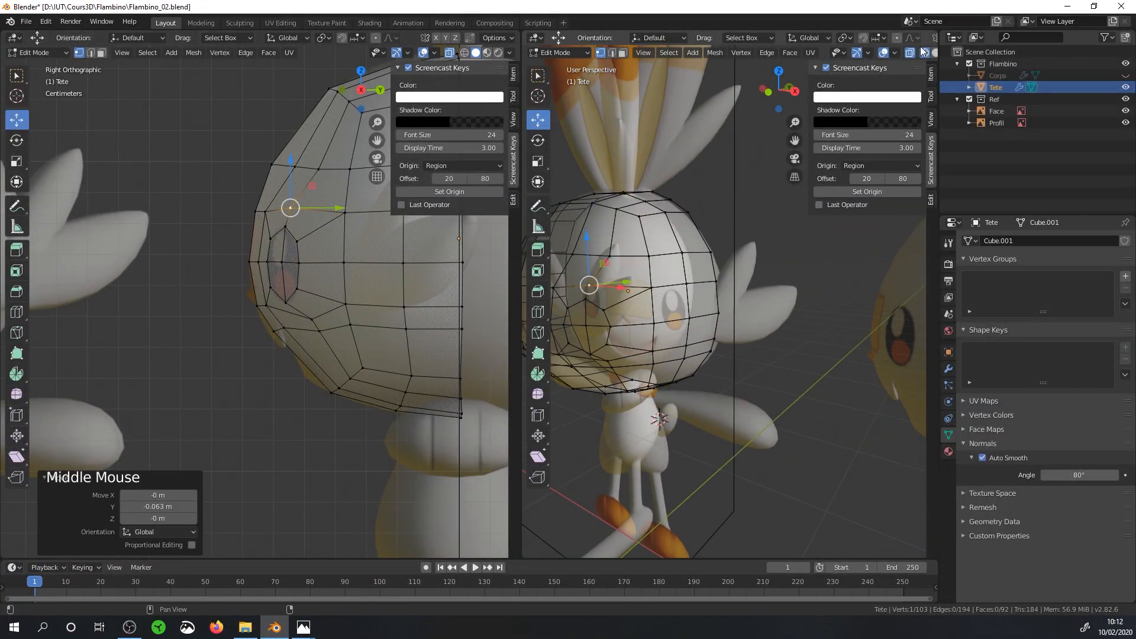
{"action": "left_click", "coordinate": [910, 52]}
{"action": "scroll", "coordinate": [787, 224], "scroll_direction": "down", "scroll_amount": 1}
{"action": "left_click", "coordinate": [934, 54]}
{"action": "mouse_move", "coordinate": [787, 224]}
{"action": "middle_mouse_down"}
{"action": "mouse_move", "coordinate": [719, 228]}
{"action": "mouse_move", "coordinate": [773, 224]}
{"action": "middle_mouse_up"}
{"action": "scroll", "coordinate": [772, 224], "scroll_direction": "up", "scroll_amount": 2}
{"action": "middle_click_drag", "start_coordinate": [772, 223], "coordinate": [751, 246]}
{"action": "left_click", "coordinate": [614, 256]}
{"action": "left_click_drag", "start_coordinate": [661, 255], "coordinate": [667, 261]}
{"action": "left_click", "coordinate": [631, 264]}
Step: Even out the face's curvature by nudging individual vertices, moving the forehead vertex above the eye 0.00939 m along Y
{"action": "middle_click_drag", "start_coordinate": [666, 261], "coordinate": [648, 240]}
{"action": "left_click", "coordinate": [619, 312]}
{"action": "left_click_drag", "start_coordinate": [651, 310], "coordinate": [639, 310]}
{"action": "middle_click_drag", "start_coordinate": [639, 310], "coordinate": [639, 361]}
{"action": "left_click", "coordinate": [615, 304]}
{"action": "left_click_drag", "start_coordinate": [646, 295], "coordinate": [650, 294]}
{"action": "middle_click_drag", "start_coordinate": [624, 313], "coordinate": [662, 200]}
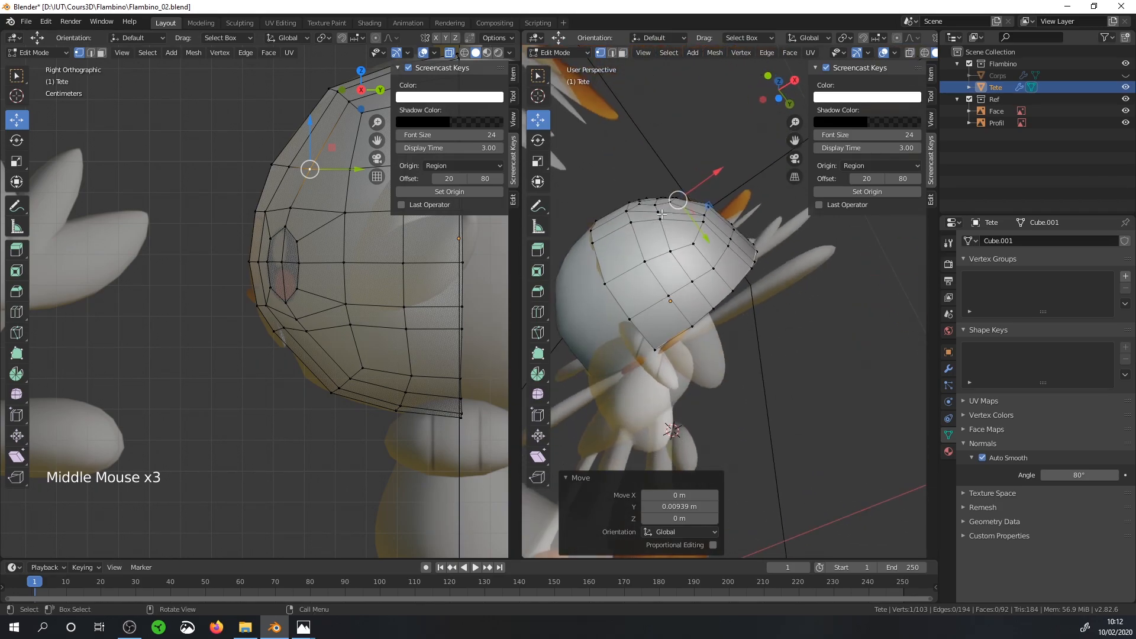
{"action": "left_click", "coordinate": [660, 209]}
{"action": "left_click_drag", "start_coordinate": [671, 220], "coordinate": [667, 217]}
{"action": "left_click", "coordinate": [658, 214]}
Step: Slide two vertices near the eye along their edges to space the surrounding faces more evenly
{"action": "middle_click_drag", "start_coordinate": [658, 220], "coordinate": [631, 312]}
{"action": "left_click", "coordinate": [613, 320]}
{"action": "key", "text": "g"}
{"action": "key", "text": "g"}
{"action": "left_click", "coordinate": [615, 300]}
{"action": "left_click", "coordinate": [661, 252]}
{"action": "key", "text": "g"}
{"action": "key", "text": "g"}
{"action": "left_click", "coordinate": [666, 305]}
Step: Slide three more vertices on the outer side of and below the eye along their edges, the last by a factor of 0.356
{"action": "left_click", "coordinate": [691, 348]}
{"action": "key", "text": "g"}
{"action": "key", "text": "g"}
{"action": "left_click", "coordinate": [671, 343]}
{"action": "left_click", "coordinate": [693, 322]}
{"action": "key", "text": "g"}
{"action": "key", "text": "g"}
{"action": "left_click", "coordinate": [682, 320]}
{"action": "left_click", "coordinate": [648, 350]}
{"action": "key", "text": "g"}
{"action": "key", "text": "g"}
{"action": "left_click", "coordinate": [637, 352]}
{"action": "middle_click_drag", "start_coordinate": [638, 350], "coordinate": [599, 358]}
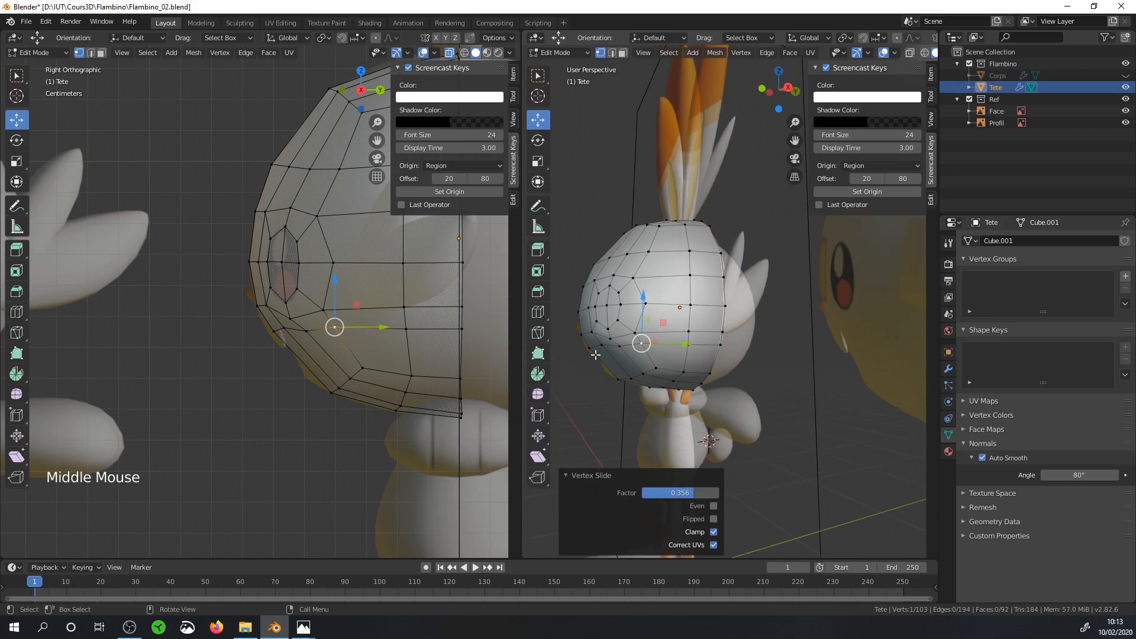
Step: Select the two-vertex edge below the eye level beside the centre line and move it by -0.0191 m along Y
{"action": "left_click", "coordinate": [592, 349]}
{"action": "left_click", "coordinate": [284, 329], "text": "shift"}
{"action": "left_click_drag", "start_coordinate": [326, 329], "coordinate": [320, 330]}
{"action": "middle_click_drag", "start_coordinate": [680, 349], "coordinate": [692, 345]}
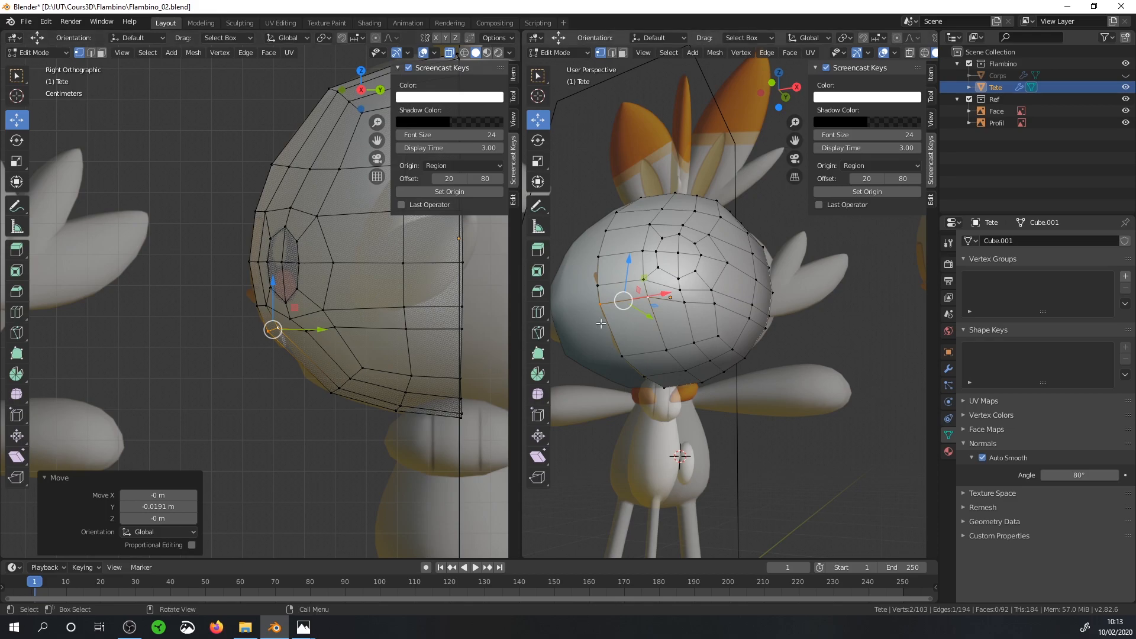
{"action": "middle_click_drag", "start_coordinate": [604, 315], "coordinate": [603, 352]}
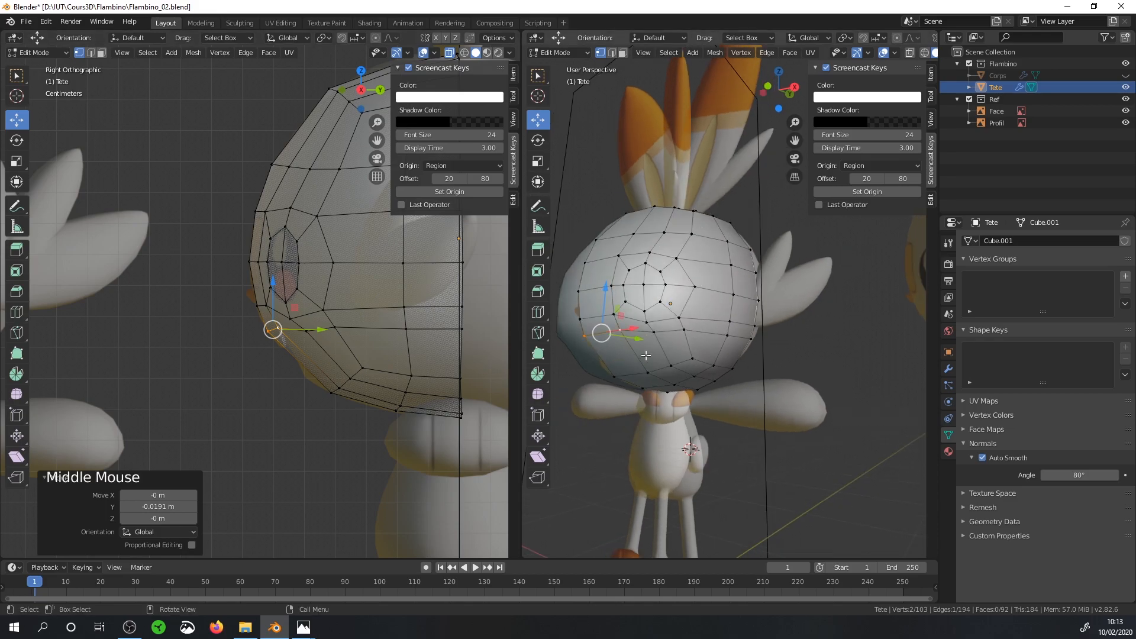
{"action": "scroll", "coordinate": [617, 353], "scroll_direction": "down", "scroll_amount": 1}
{"action": "middle_click_drag", "start_coordinate": [616, 354], "coordinate": [728, 350]}
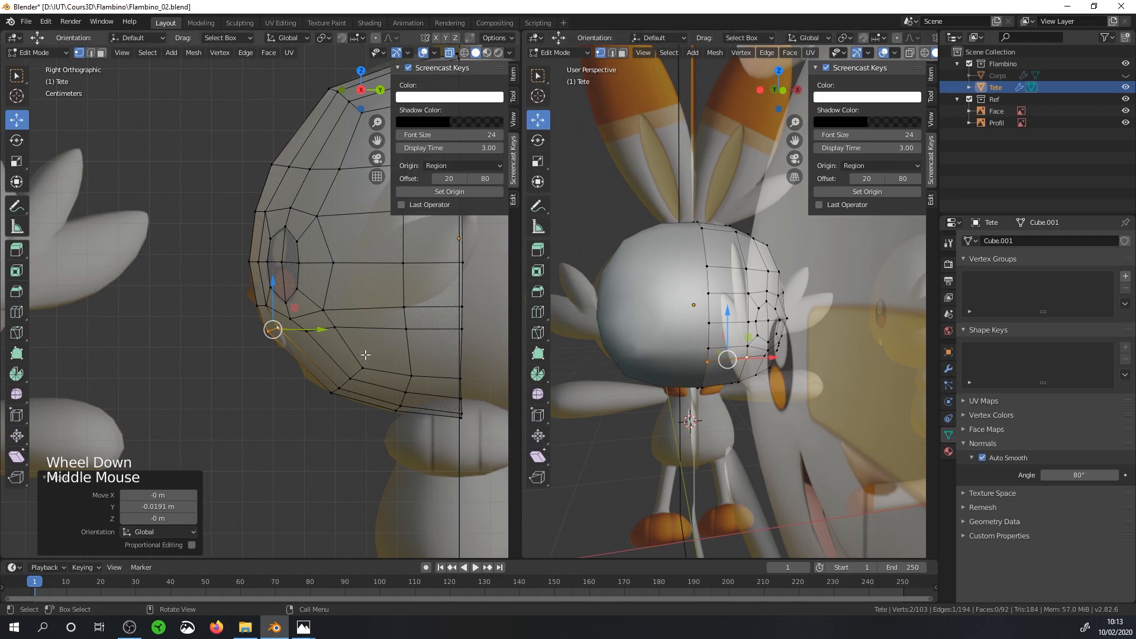
Step: Reveal the hidden back of the head and add a centred vertical loop cut between the centre line and the eye
{"action": "scroll", "coordinate": [343, 350], "scroll_direction": "down", "scroll_amount": 5}
{"action": "scroll", "coordinate": [298, 352], "scroll_direction": "up", "scroll_amount": 1}
{"action": "middle_click_drag", "start_coordinate": [298, 352], "coordinate": [388, 355], "text": "shift"}
{"action": "key", "text": "KP_1"}
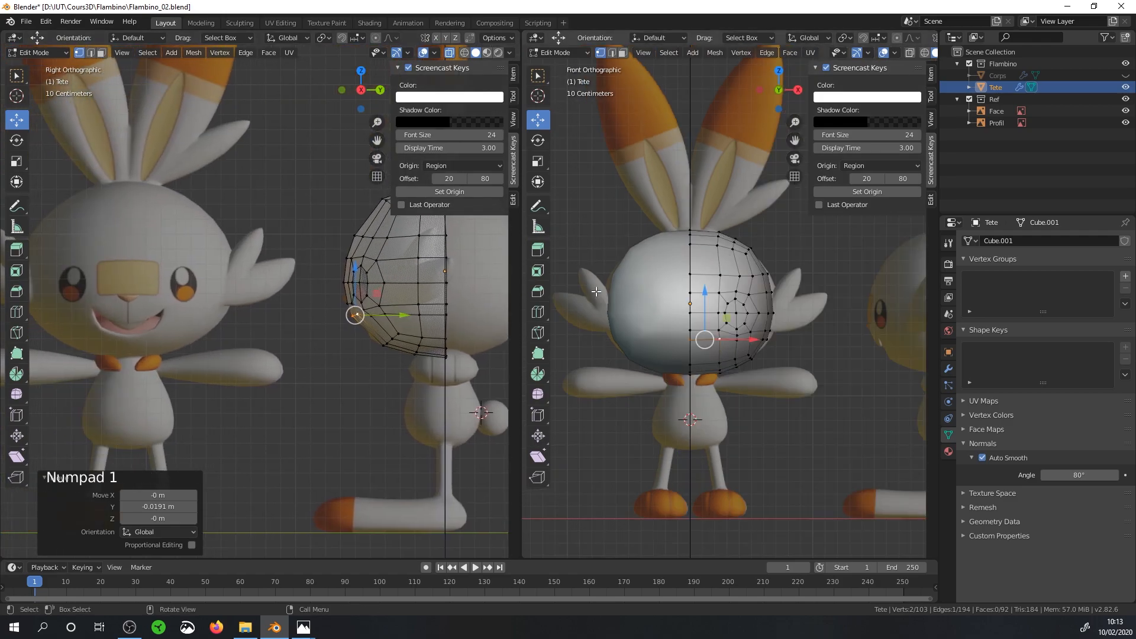
{"action": "scroll", "coordinate": [653, 286], "scroll_direction": "up", "scroll_amount": 2}
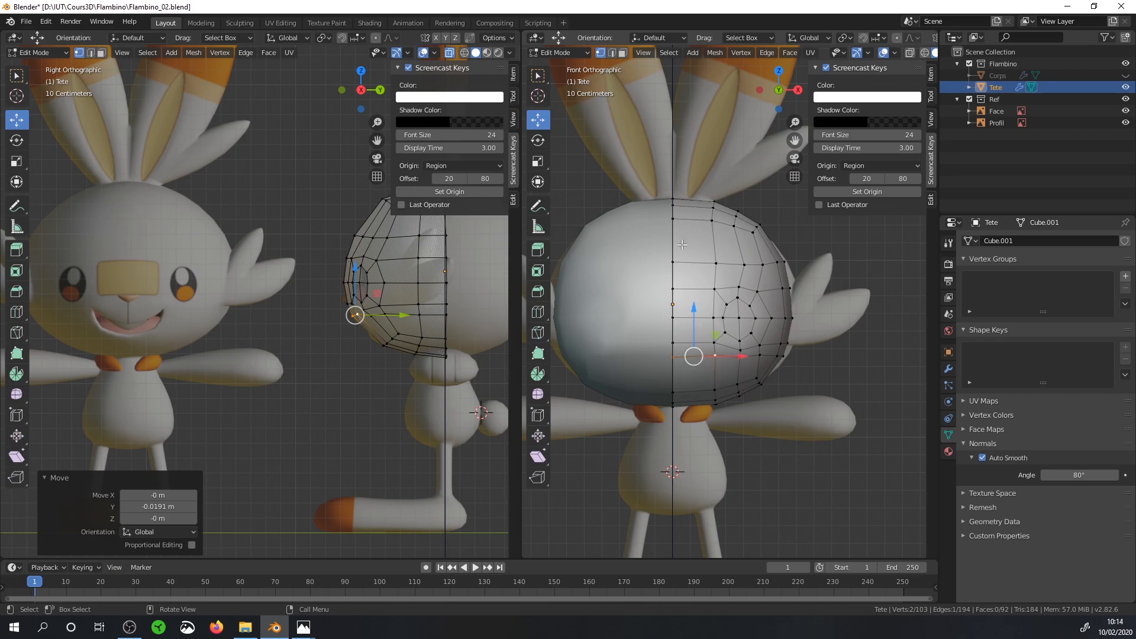
{"action": "key", "text": "alt"}
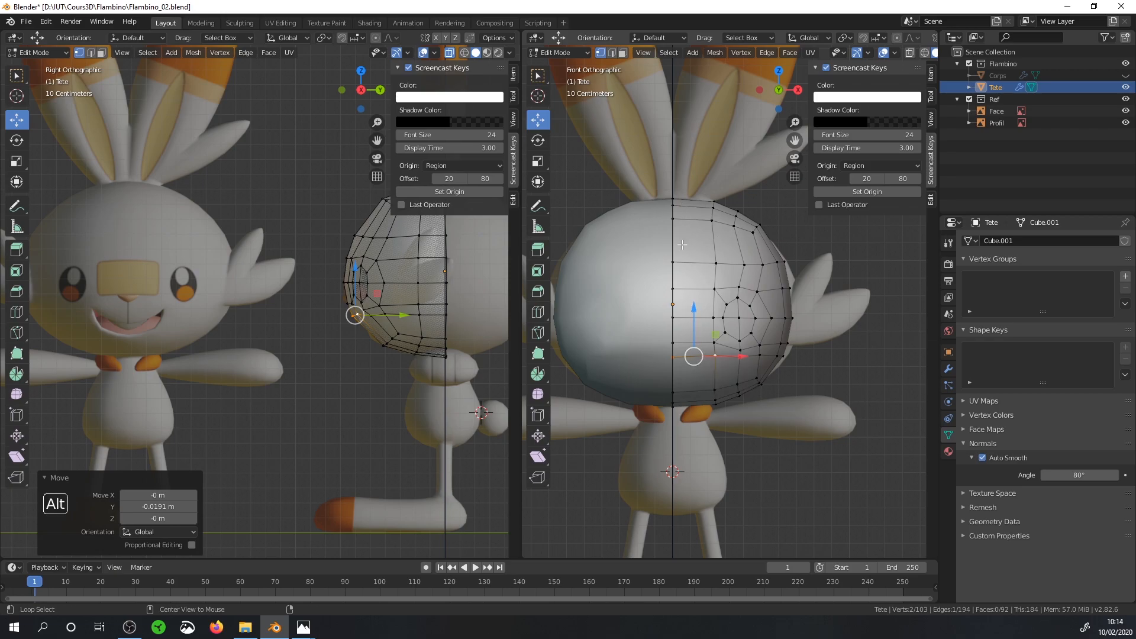
{"action": "key", "text": "alt+h"}
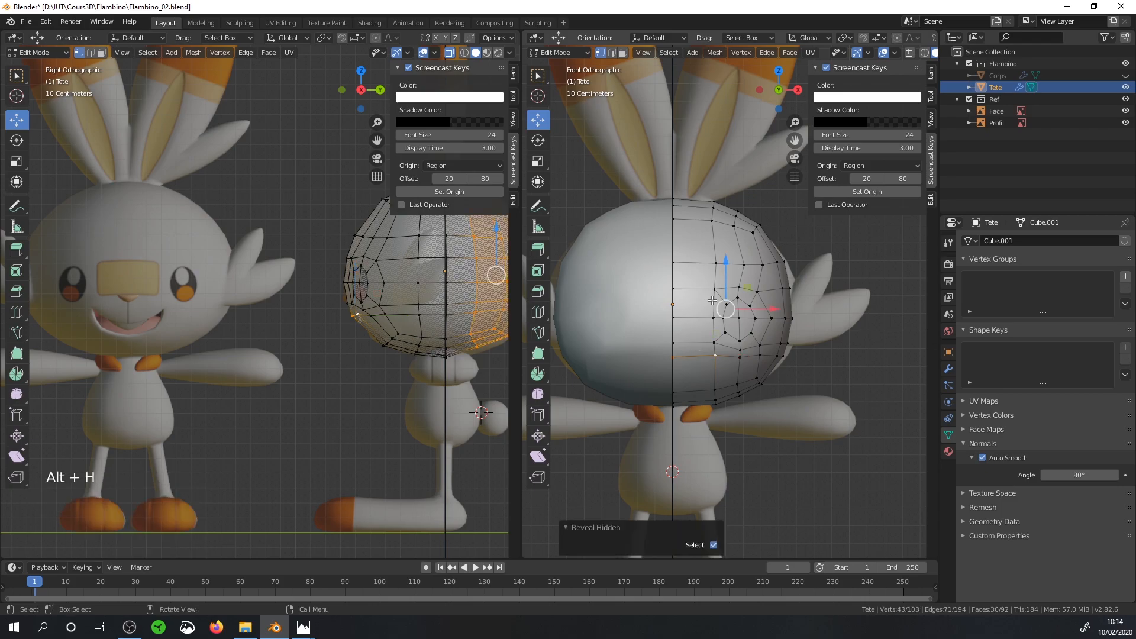
{"action": "key", "text": "ctrl"}
{"action": "key", "text": "ctrl+r"}
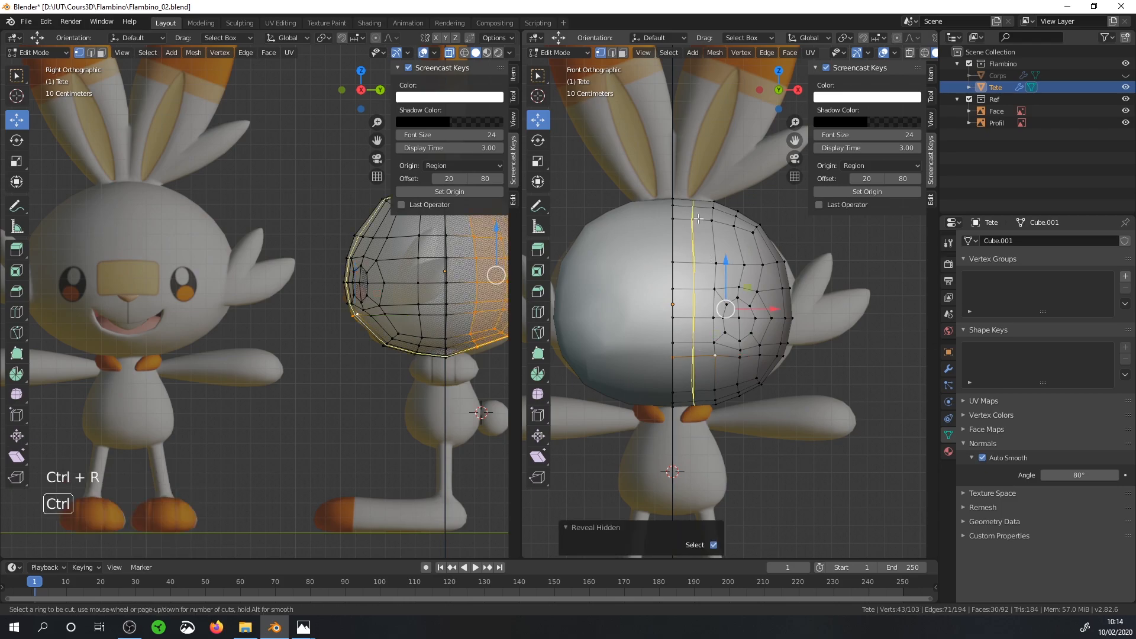
{"action": "left_click", "coordinate": [699, 219]}
{"action": "right_click", "coordinate": [698, 218]}
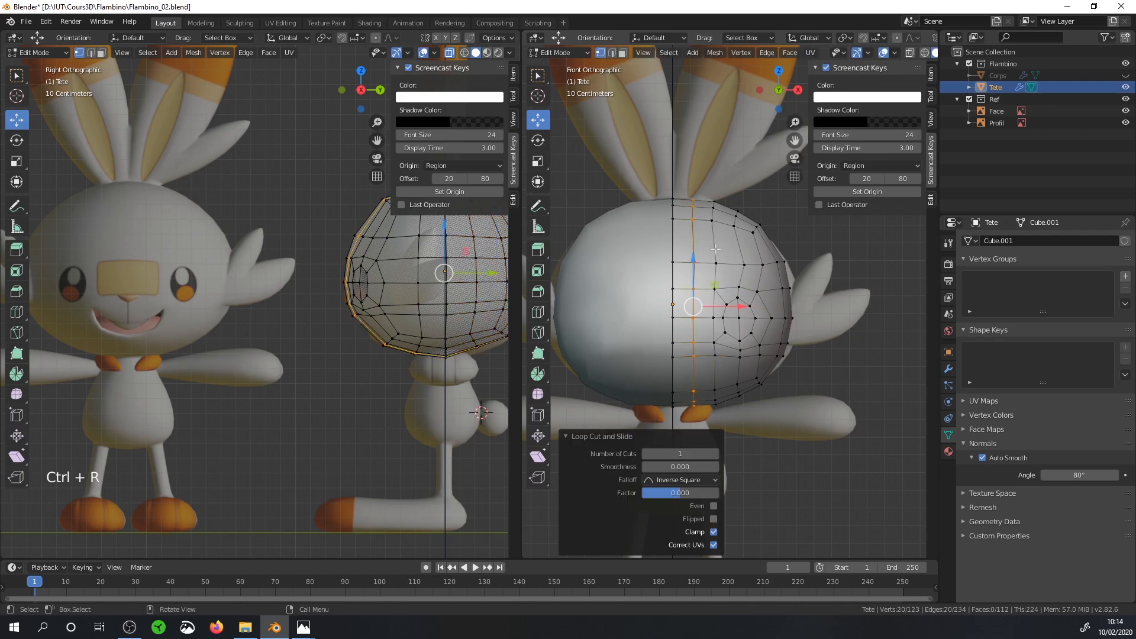
Step: Flatten the new vertical loop by scaling it to 0 on X, and enlarge it slightly along Z
{"action": "key", "text": "s"}
{"action": "key", "text": "x"}
{"action": "key", "text": "0"}
{"action": "key", "text": "Return"}
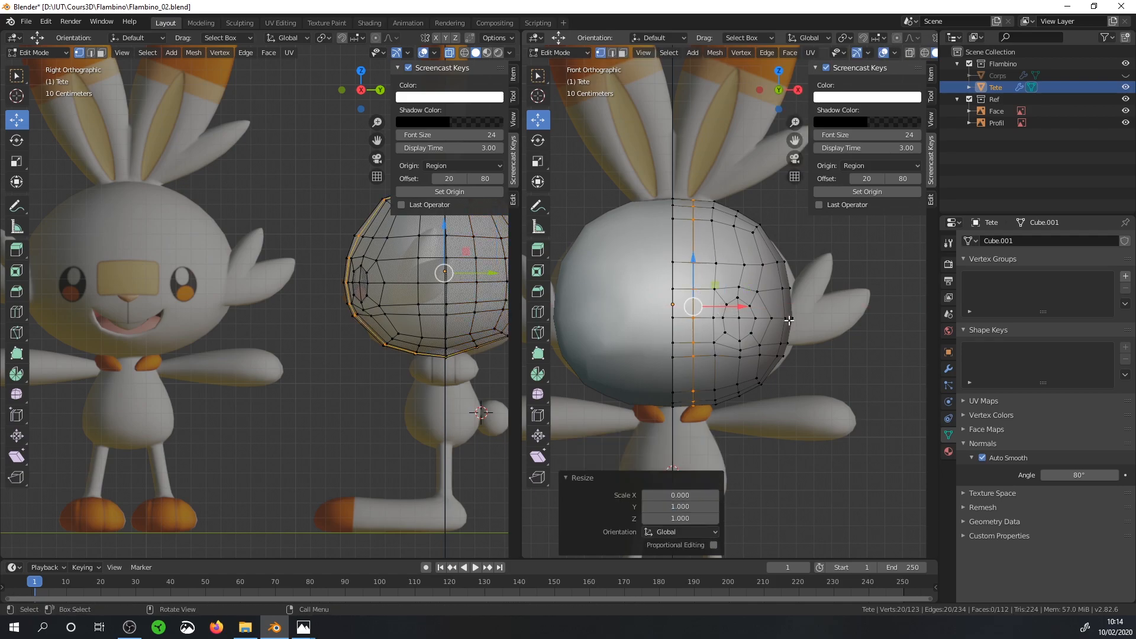
{"action": "key", "text": "s"}
{"action": "key", "text": "z"}
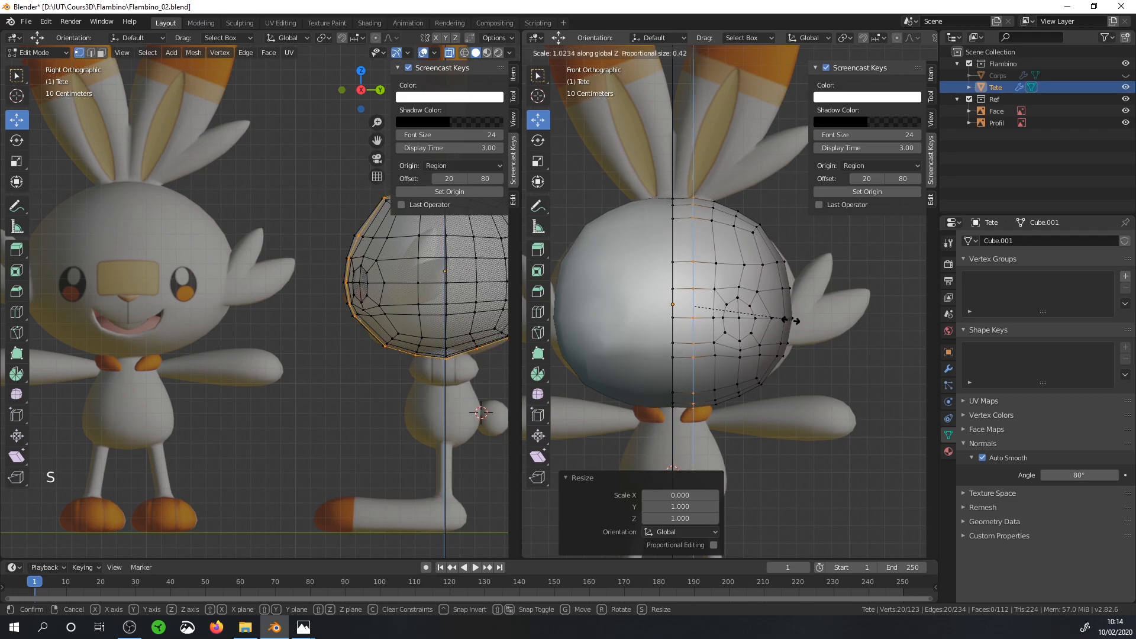
{"action": "left_click", "coordinate": [790, 321]}
Step: Select the edge loop on the head's centre line and scale it by 1.002 along Z
{"action": "left_click", "coordinate": [675, 237], "text": "alt"}
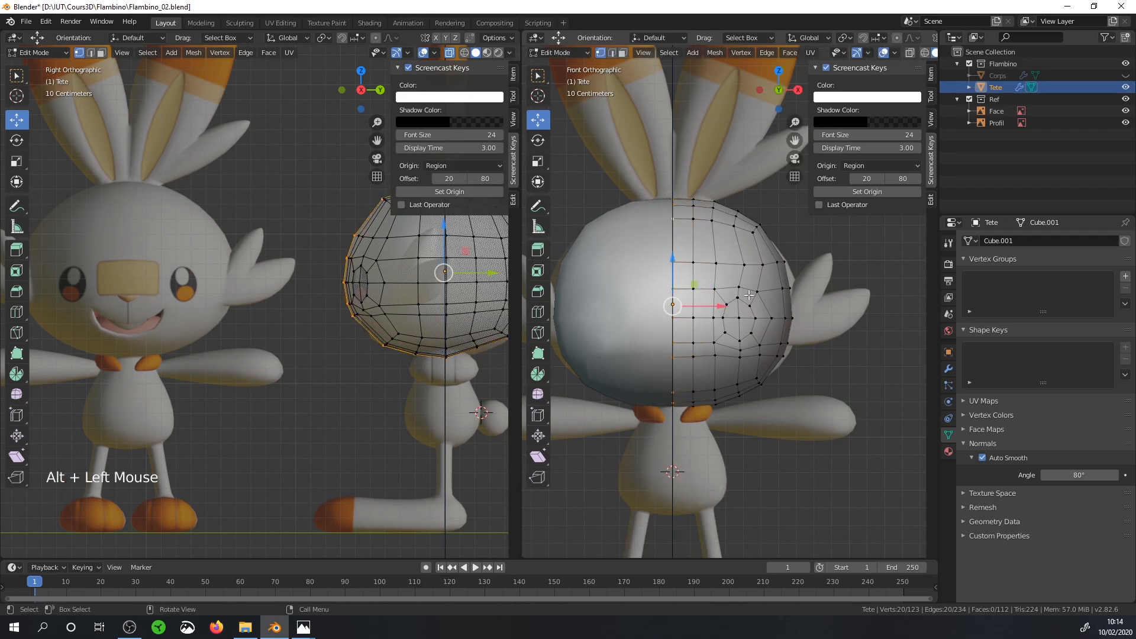
{"action": "key", "text": "s"}
{"action": "key", "text": "z"}
{"action": "left_click", "coordinate": [748, 294]}
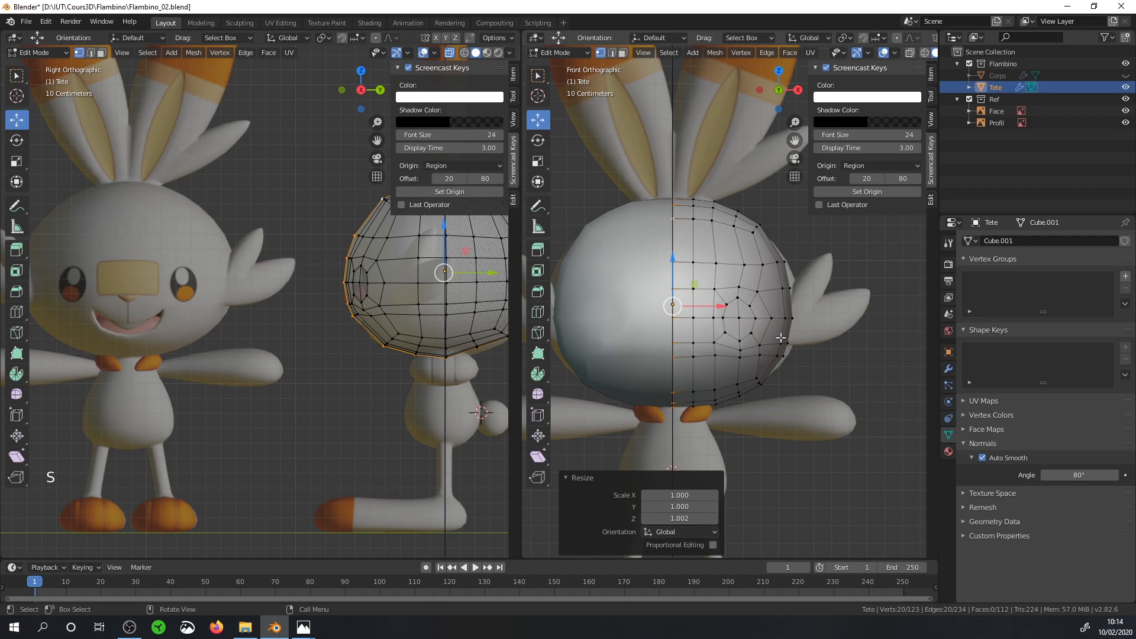
Step: Add a horizontal loop cut around the lower part of the head, below the eye
{"action": "middle_click_drag", "start_coordinate": [760, 354], "coordinate": [749, 308], "text": "shift"}
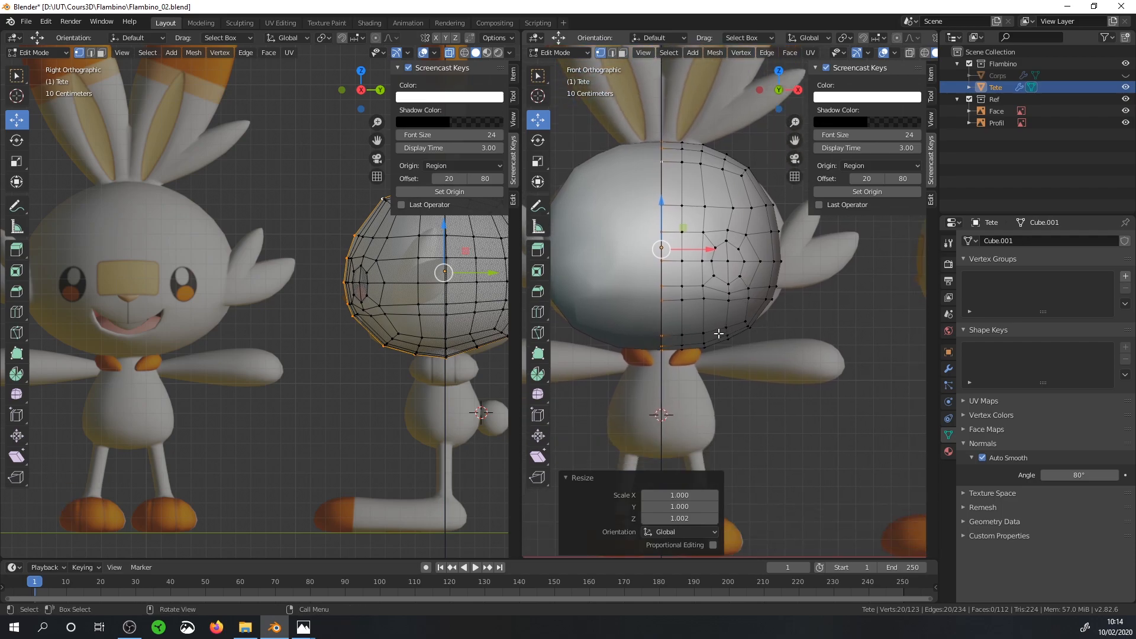
{"action": "middle_click_drag", "start_coordinate": [826, 319], "coordinate": [611, 321]}
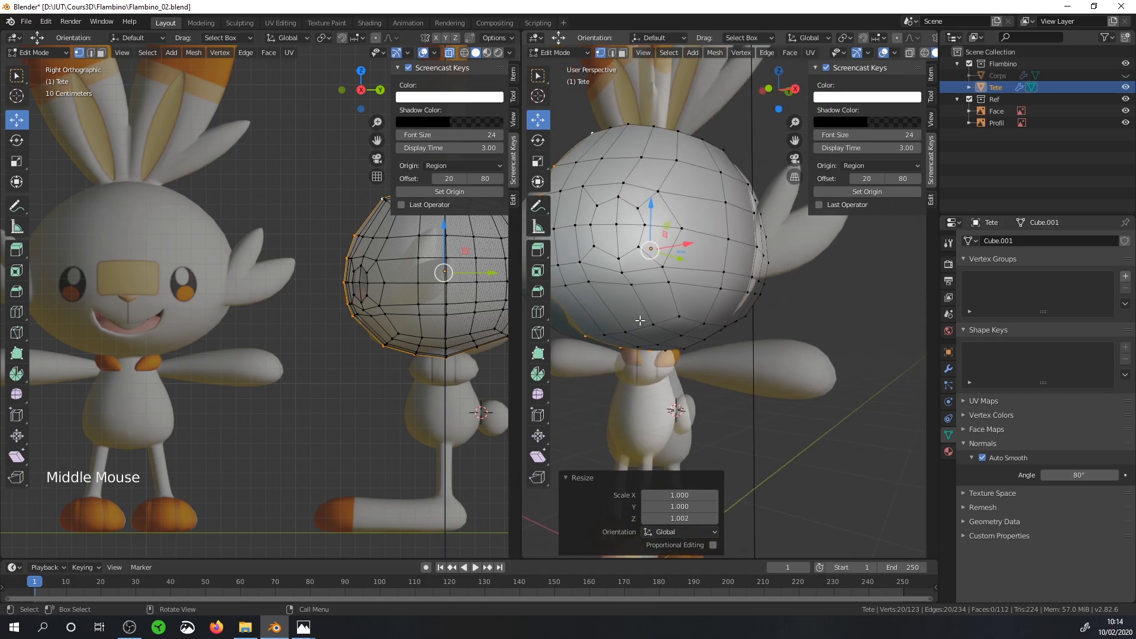
{"action": "key", "text": "ctrl"}
{"action": "key", "text": "ctrl+r"}
{"action": "left_click", "coordinate": [589, 316]}
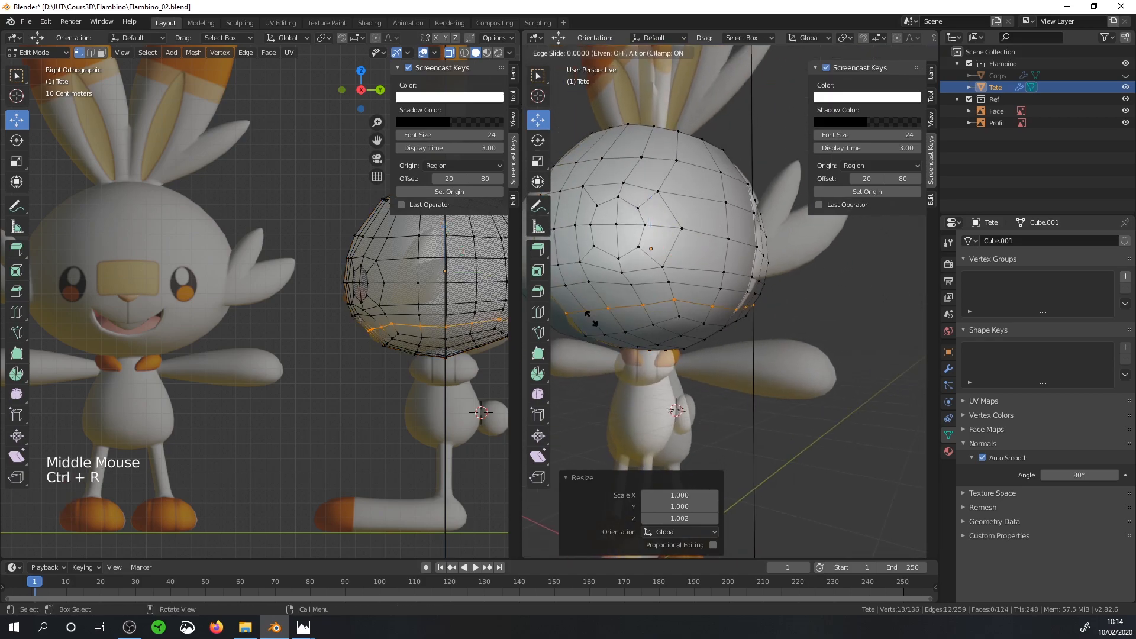
{"action": "left_click", "coordinate": [594, 320]}
Step: In the front view, nudge the new lower loop outward along X and turn X-ray back on
{"action": "key", "text": "KP_3"}
{"action": "key", "text": "KP_1"}
{"action": "left_click_drag", "start_coordinate": [767, 310], "coordinate": [771, 309]}
{"action": "scroll", "coordinate": [779, 298], "scroll_direction": "up", "scroll_amount": 1}
{"action": "left_click", "coordinate": [772, 295]}
{"action": "key", "text": "alt+a"}
{"action": "left_click", "coordinate": [911, 53]}
Step: Select the horizontal edge loop above the eye and move it 0.0167 m along X in the front view
{"action": "key", "text": "b"}
{"action": "left_click_drag", "start_coordinate": [811, 297], "coordinate": [759, 235]}
{"action": "key", "text": "alt+a"}
{"action": "key", "text": "b"}
{"action": "left_click_drag", "start_coordinate": [793, 298], "coordinate": [758, 260]}
{"action": "key", "text": "alt+a"}
{"action": "left_click", "coordinate": [775, 225]}
{"action": "middle_click_drag", "start_coordinate": [775, 225], "coordinate": [742, 283], "text": "shift"}
{"action": "key", "text": "alt+a"}
{"action": "left_click", "coordinate": [734, 245], "text": "alt"}
{"action": "left_click_drag", "start_coordinate": [737, 244], "coordinate": [739, 244]}
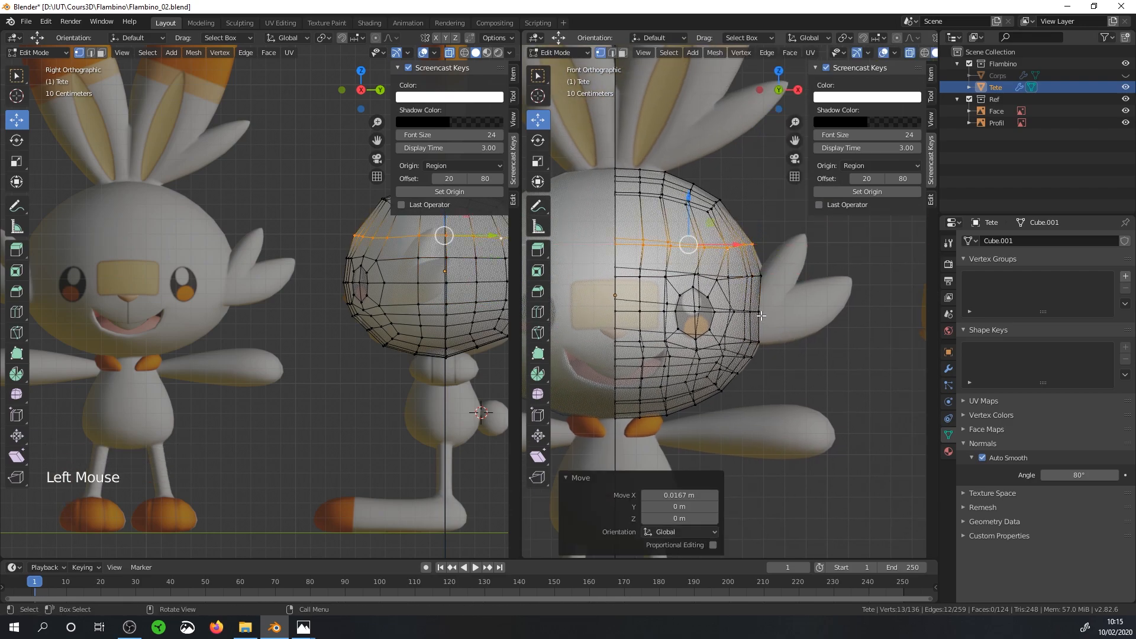
Step: Move the outermost side edge at eye level 0.0307 m along X
{"action": "key", "text": "alt+a"}
{"action": "left_click", "coordinate": [756, 309]}
{"action": "left_click_drag", "start_coordinate": [782, 311], "coordinate": [791, 313]}
Step: In the profile view, adjust the vertex rows on the upper head to the reference, moving the last row -0.0167 m Y and 0.0251 m Z
{"action": "key", "text": "KP_3"}
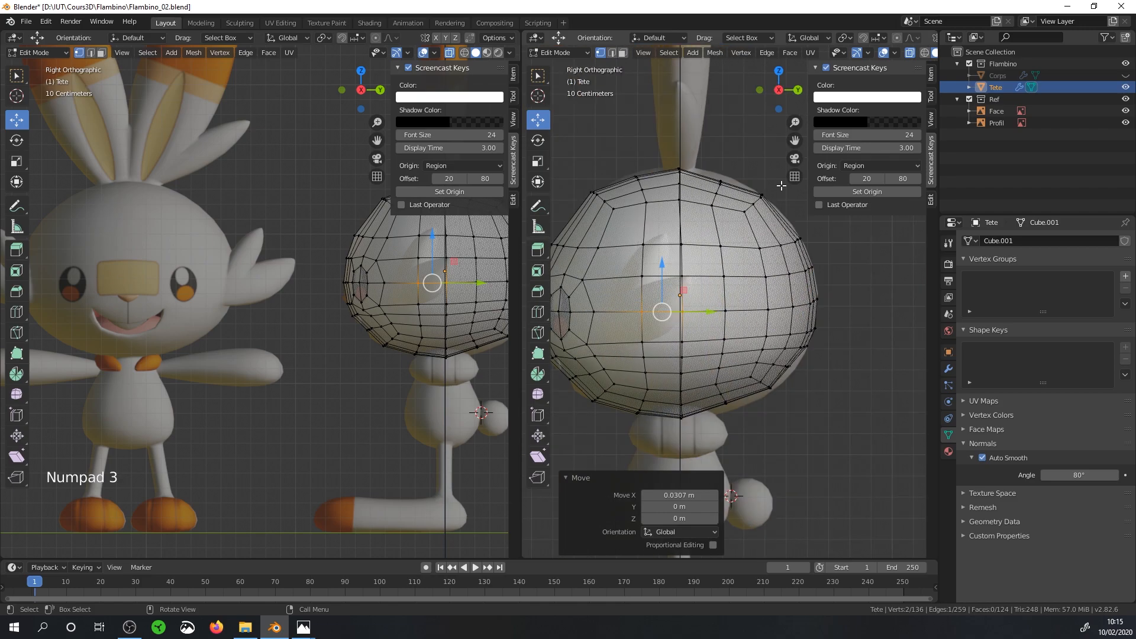
{"action": "key", "text": "b"}
{"action": "left_click", "coordinate": [651, 194]}
{"action": "key", "text": "alt+a"}
{"action": "key", "text": "b"}
{"action": "left_click_drag", "start_coordinate": [703, 176], "coordinate": [805, 216]}
{"action": "key", "text": "alt+a"}
{"action": "key", "text": "alt+a"}
{"action": "key", "text": "b"}
{"action": "key", "text": "r"}
{"action": "left_click", "coordinate": [832, 248]}
{"action": "scroll", "coordinate": [768, 252], "scroll_direction": "down", "scroll_amount": 3}
{"action": "middle_click_drag", "start_coordinate": [768, 252], "coordinate": [681, 278]}
{"action": "key", "text": "KP_1"}
{"action": "scroll", "coordinate": [218, 297], "scroll_direction": "up", "scroll_amount": 2}
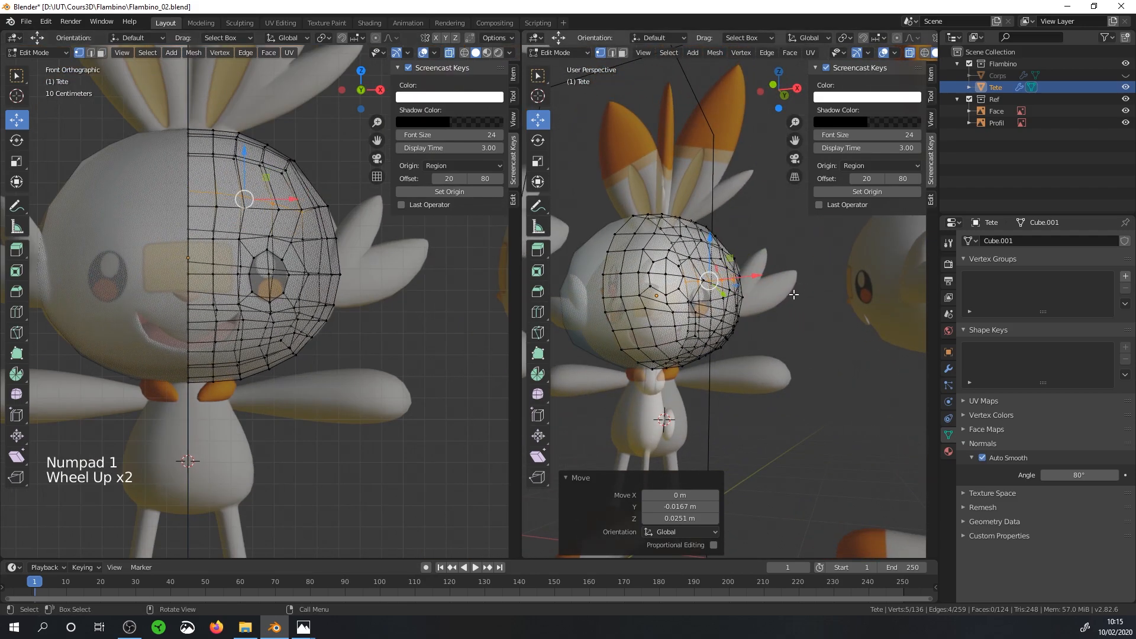
Step: Select the rear half of the head mesh in the profile view, hide it and return to the front view
{"action": "key", "text": "KP_3"}
{"action": "key", "text": "a"}
{"action": "key", "text": "a"}
{"action": "key", "text": "a"}
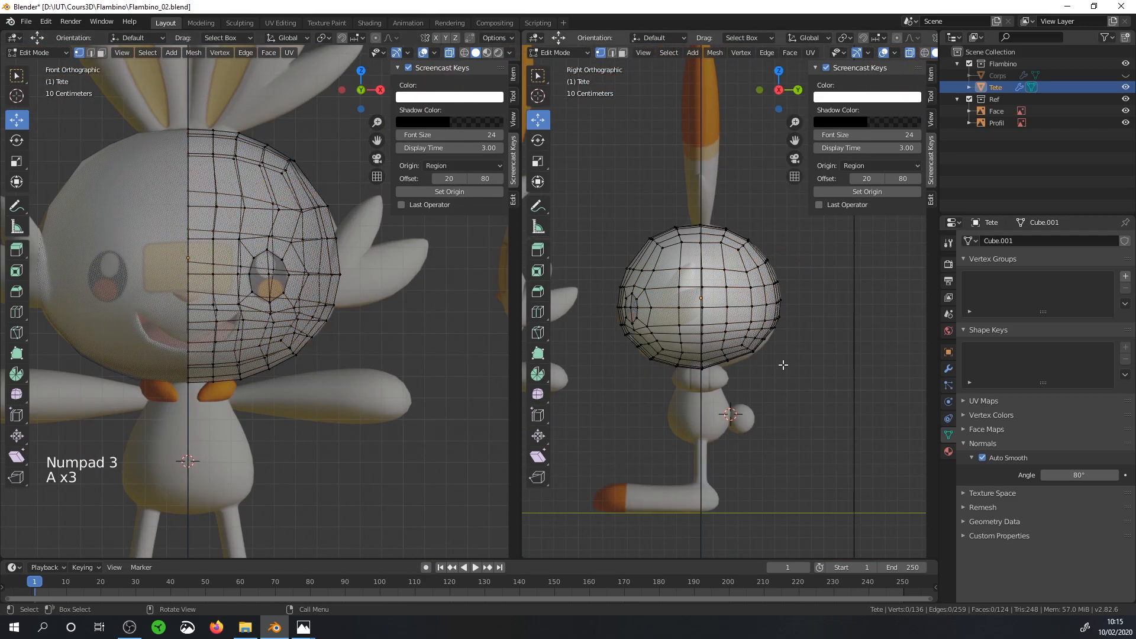
{"action": "key", "text": "b"}
{"action": "left_click_drag", "start_coordinate": [835, 404], "coordinate": [715, 206]}
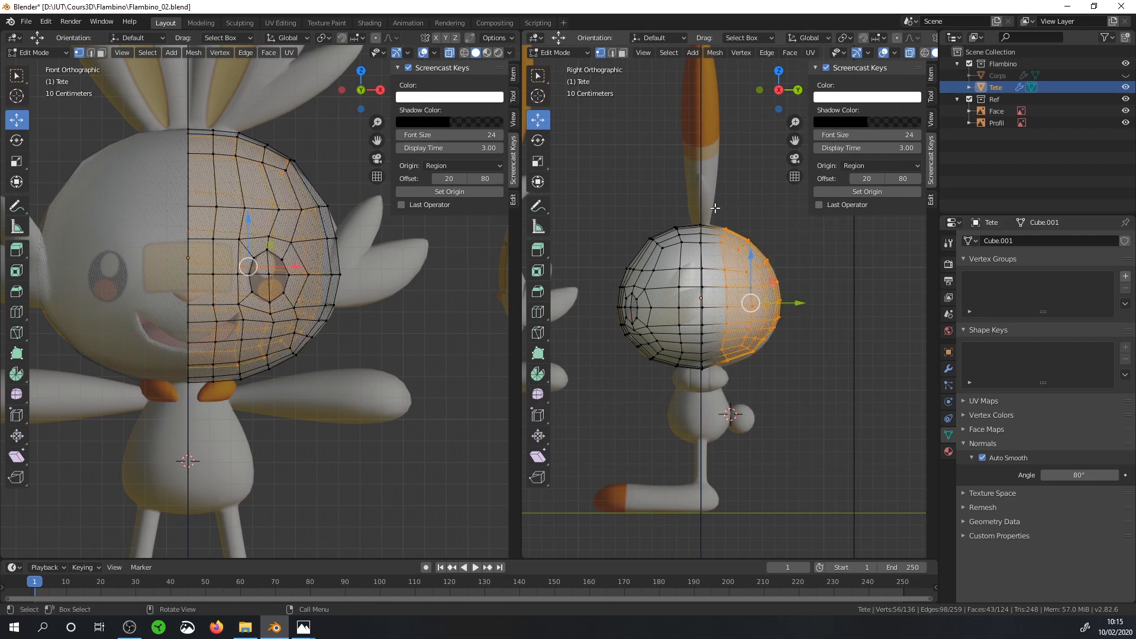
{"action": "key", "text": "h"}
{"action": "key", "text": "KP_1"}
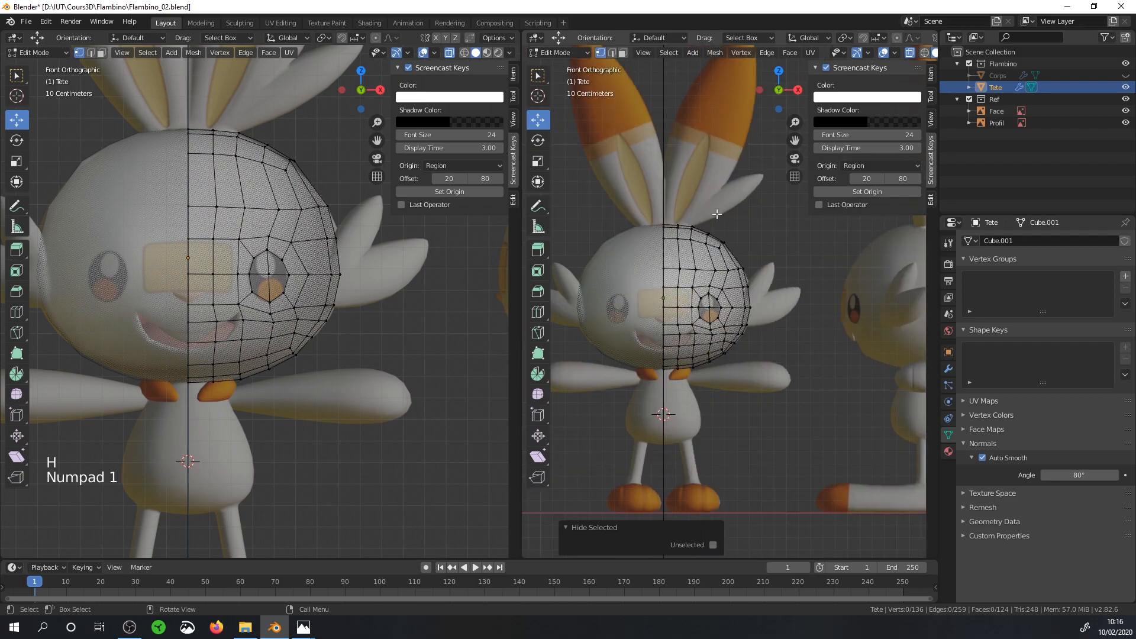
Step: Slide the inner-side vertices of the loop around the eye along their edges, the upper inner one by a factor of 0.492
{"action": "scroll", "coordinate": [681, 319], "scroll_direction": "up", "scroll_amount": 3}
{"action": "middle_click_drag", "start_coordinate": [677, 319], "coordinate": [696, 331], "text": "shift"}
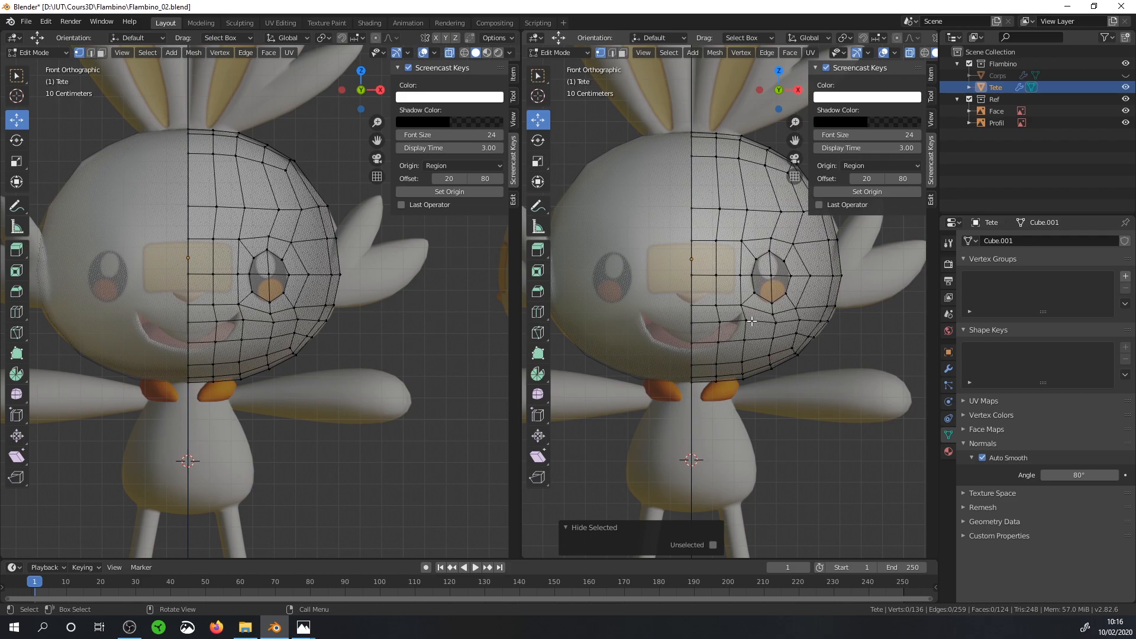
{"action": "left_click", "coordinate": [743, 304]}
{"action": "key", "text": "g"}
{"action": "key", "text": "g"}
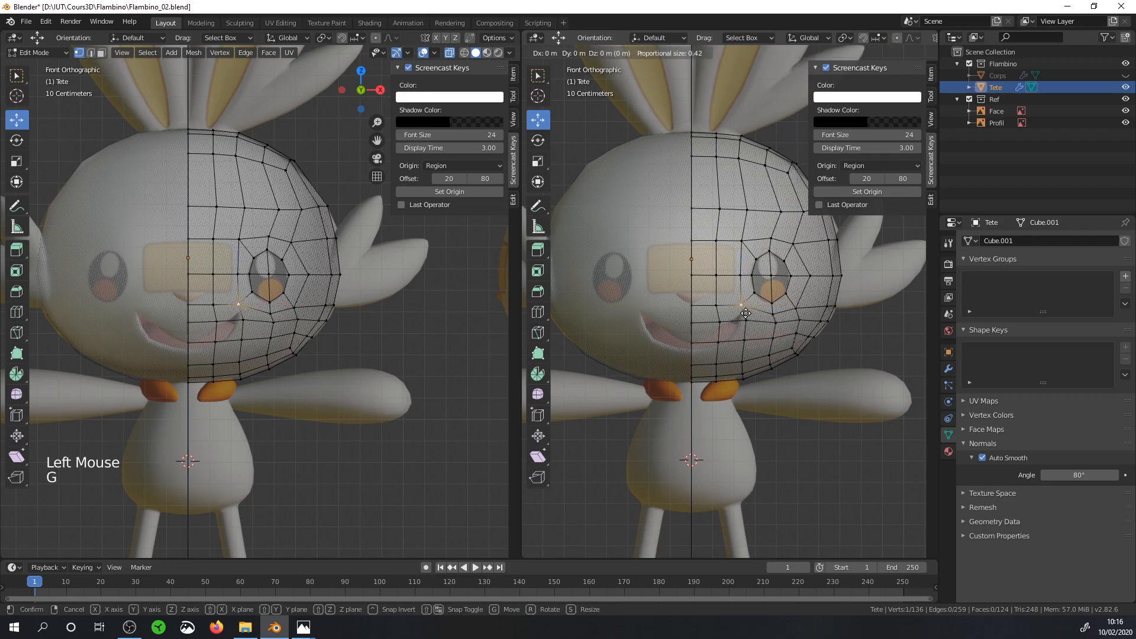
{"action": "left_click", "coordinate": [739, 276]}
{"action": "key", "text": "g"}
{"action": "key", "text": "g"}
{"action": "left_click", "coordinate": [763, 266]}
{"action": "key", "text": "g"}
{"action": "key", "text": "g"}
{"action": "left_click", "coordinate": [792, 258]}
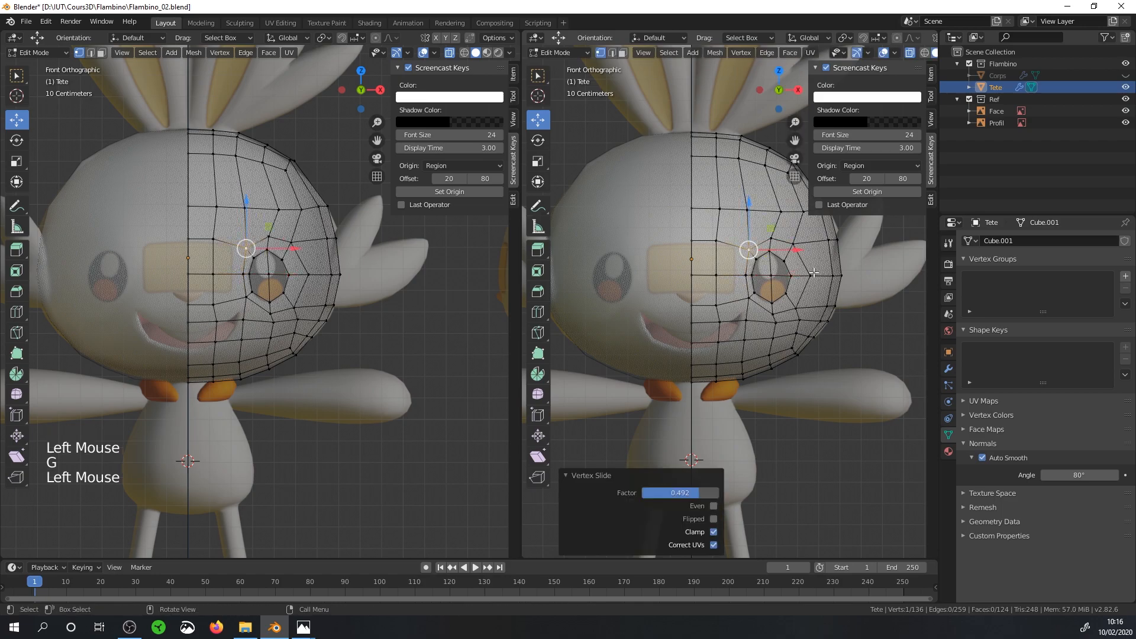
Step: Slide the outer vertex of the loop around the eye by a factor of 0.485 and the lower outer one by 0.476
{"action": "key", "text": "g"}
{"action": "key", "text": "g"}
{"action": "left_click", "coordinate": [805, 272]}
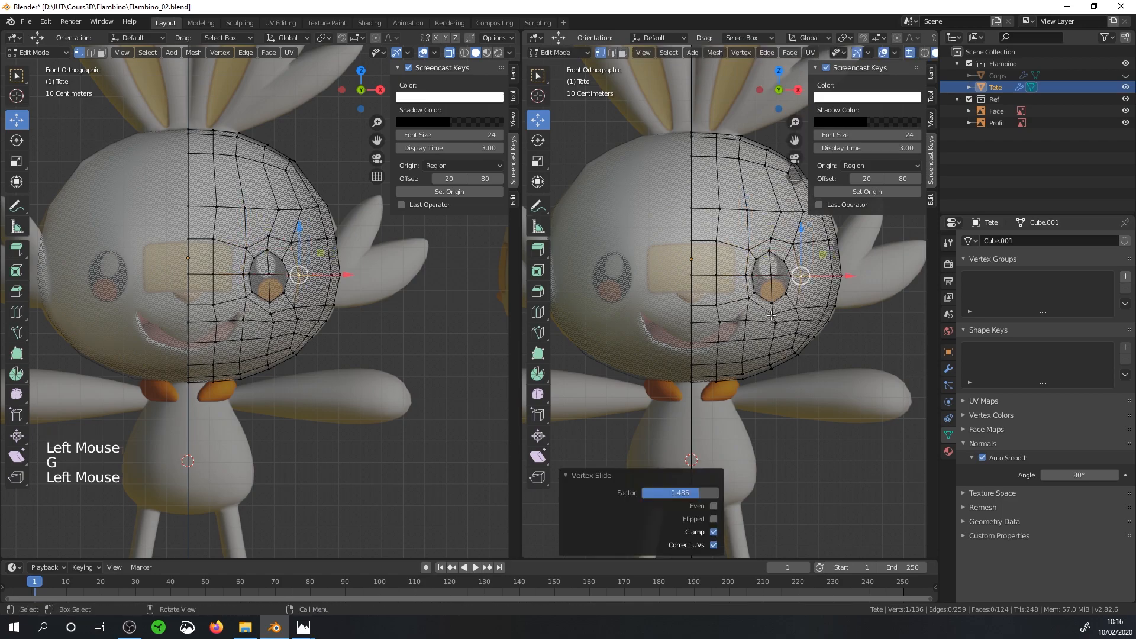
{"action": "key", "text": "g"}
{"action": "key", "text": "g"}
{"action": "left_click", "coordinate": [769, 311]}
{"action": "key", "text": "g"}
{"action": "key", "text": "g"}
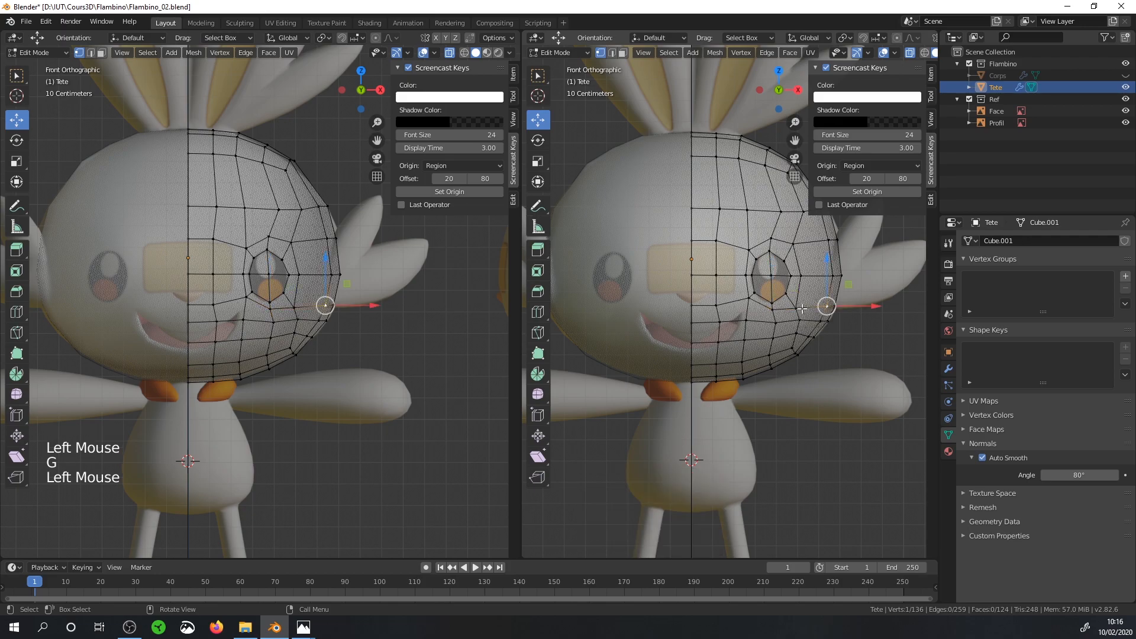
{"action": "key", "text": "g"}
{"action": "key", "text": "g"}
{"action": "left_click", "coordinate": [791, 300]}
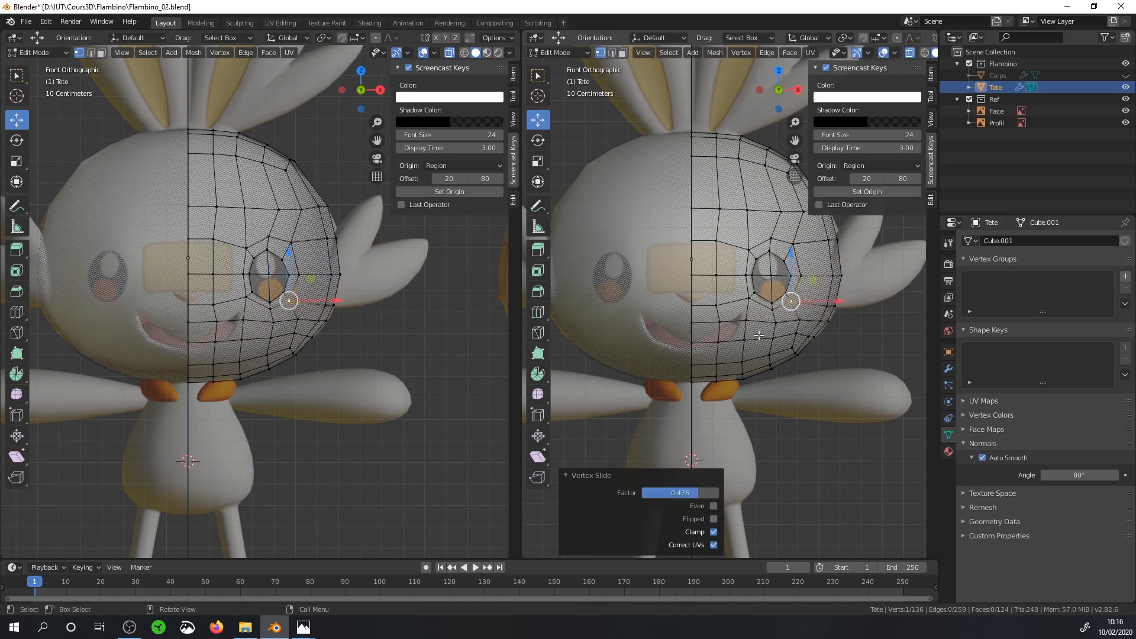
Step: Slide the centre-line vertex just below the nose upward by a factor of 0.385 and slide its neighbour up level with it
{"action": "left_click", "coordinate": [691, 274]}
{"action": "key", "text": "g"}
{"action": "key", "text": "g"}
{"action": "left_click", "coordinate": [700, 293]}
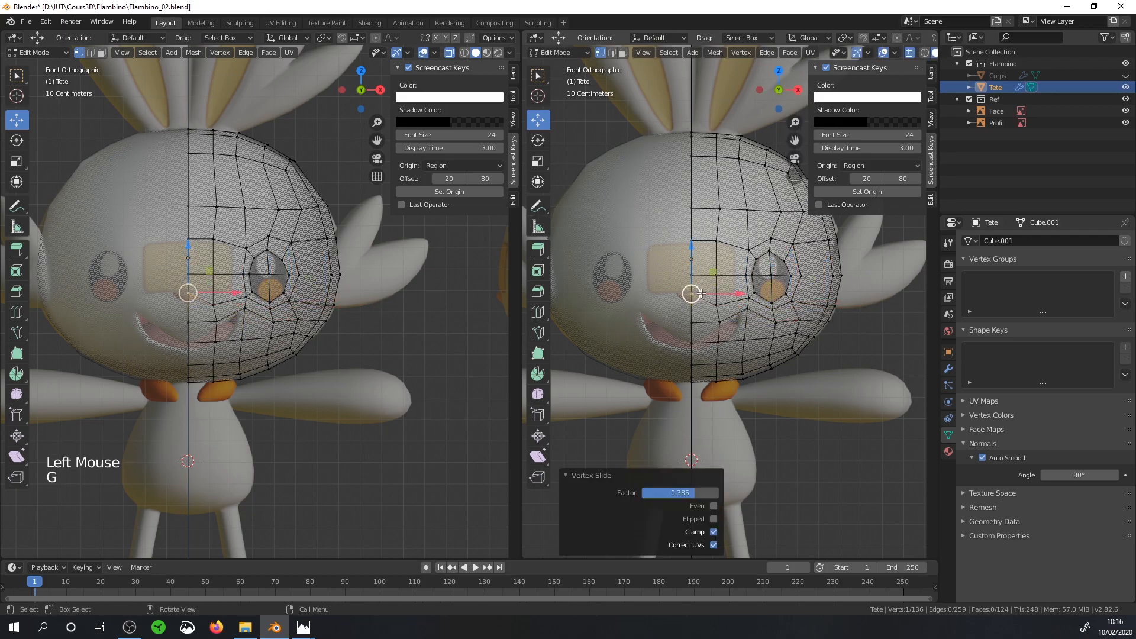
{"action": "left_click", "coordinate": [718, 300]}
{"action": "key", "text": "g"}
{"action": "key", "text": "g"}
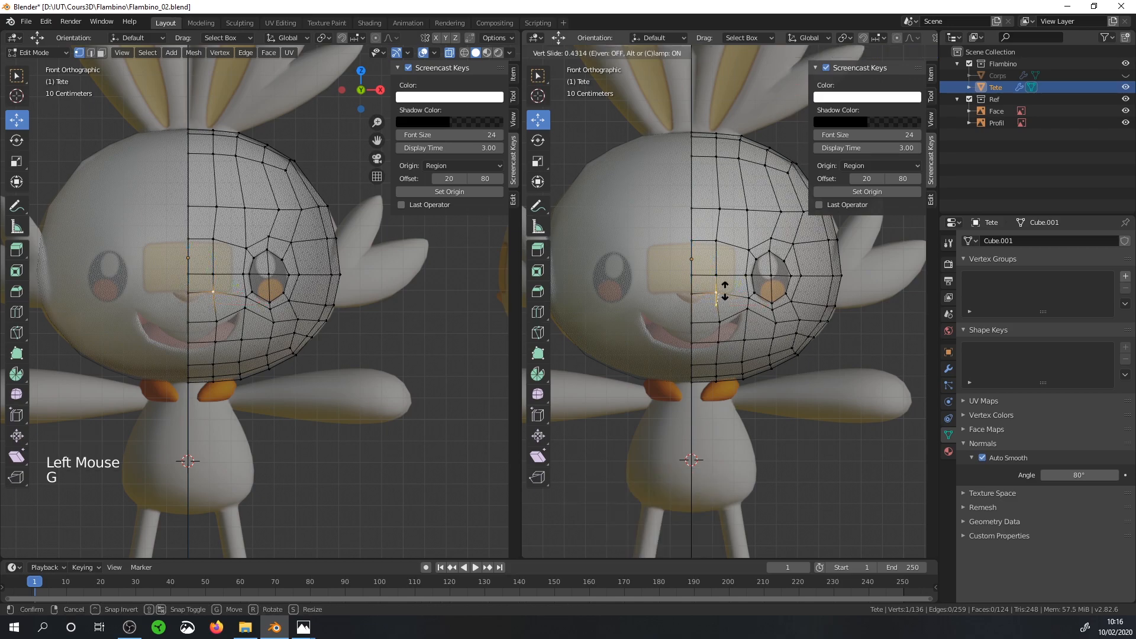
{"action": "left_click", "coordinate": [725, 291]}
Step: Fine-tune the same two vertices under the nose, sliding the centre-line one slightly and its neighbour by a factor of 0.100
{"action": "left_click", "coordinate": [693, 294]}
{"action": "key", "text": "g"}
{"action": "key", "text": "g"}
{"action": "left_click", "coordinate": [695, 291]}
{"action": "left_click", "coordinate": [718, 293]}
{"action": "key", "text": "g"}
{"action": "key", "text": "g"}
{"action": "left_click", "coordinate": [723, 301]}
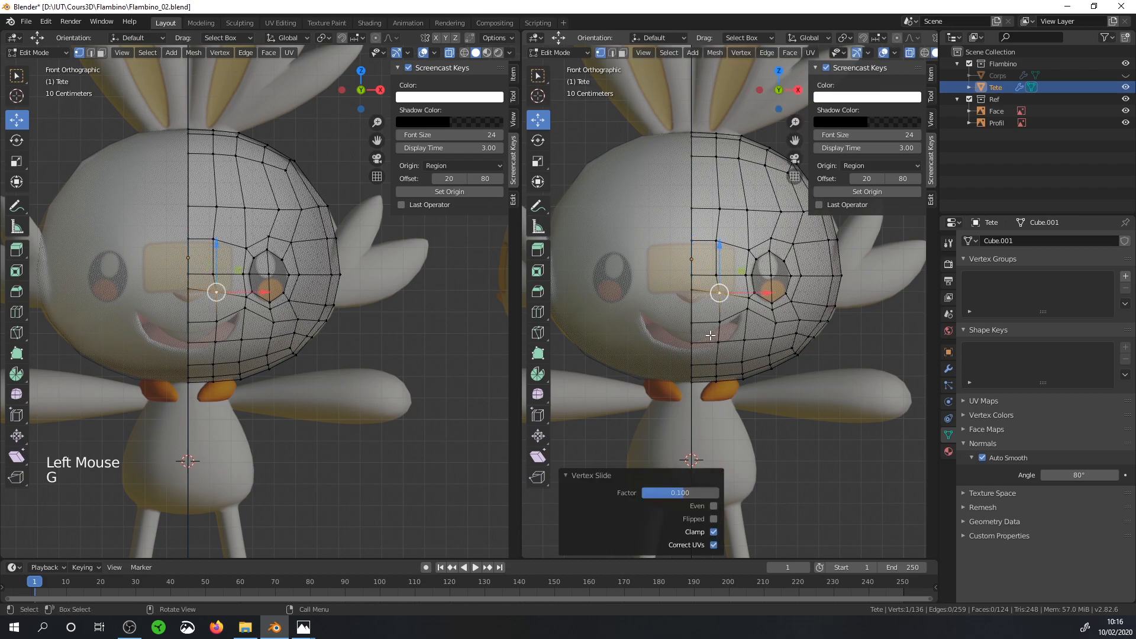
Step: Slide the three vertices along the upper mouth row by factors of 0.179, 0.284 and 0.226, from the centre line outward
{"action": "left_click", "coordinate": [693, 324]}
{"action": "key", "text": "g"}
{"action": "key", "text": "g"}
{"action": "left_click", "coordinate": [695, 318]}
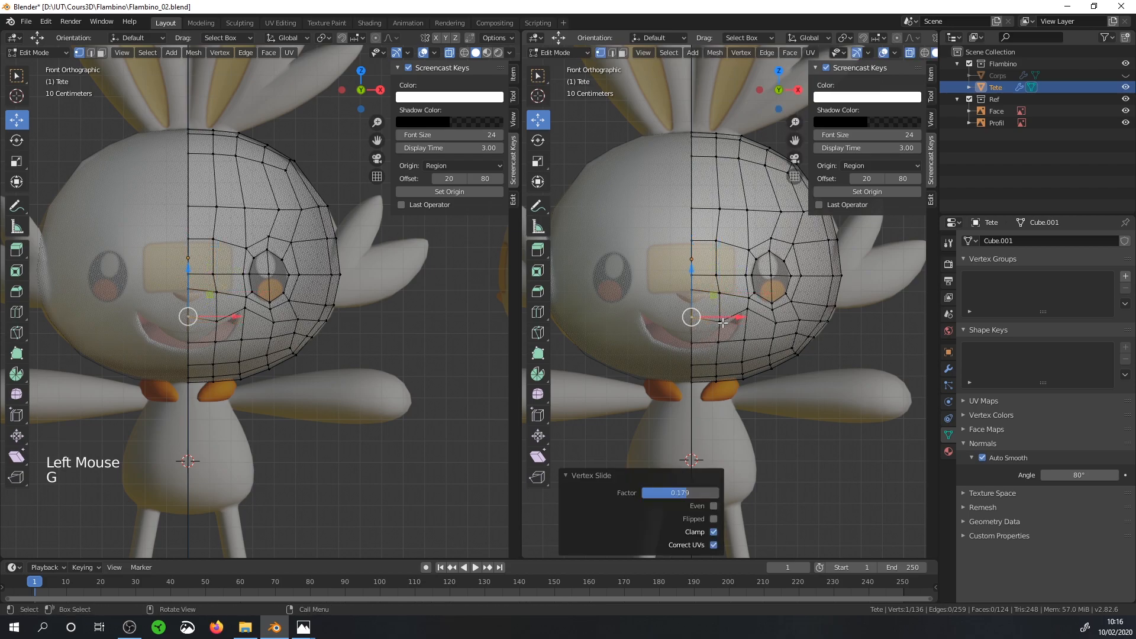
{"action": "left_click", "coordinate": [719, 318]}
{"action": "key", "text": "g"}
{"action": "key", "text": "g"}
{"action": "left_click", "coordinate": [732, 317]}
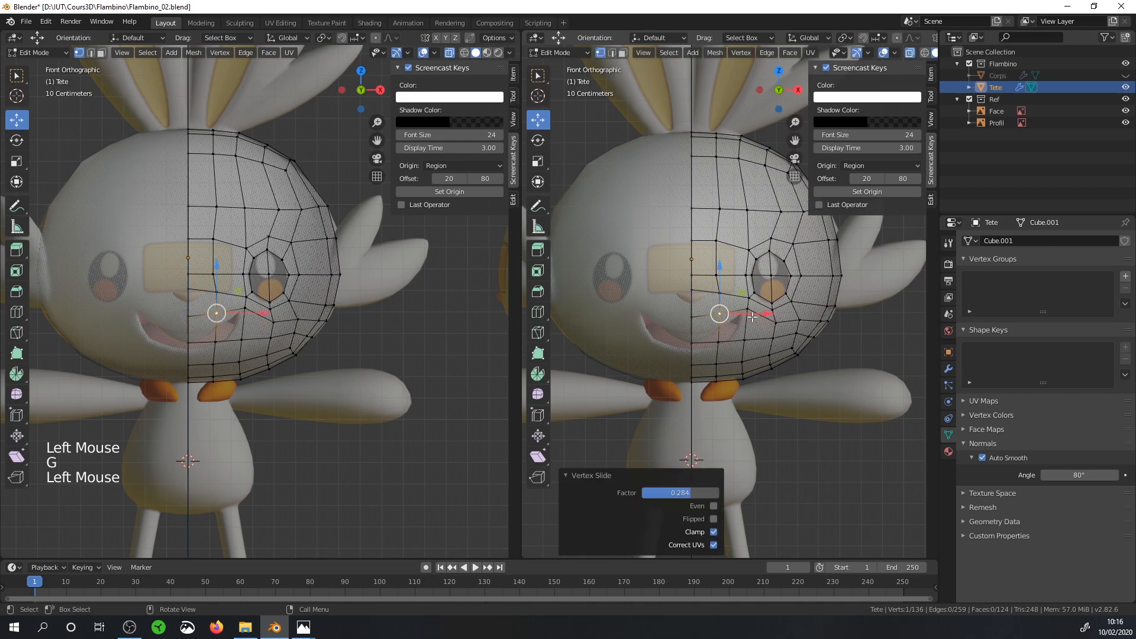
{"action": "left_click", "coordinate": [750, 316]}
{"action": "key", "text": "g"}
{"action": "key", "text": "g"}
{"action": "left_click", "coordinate": [750, 323]}
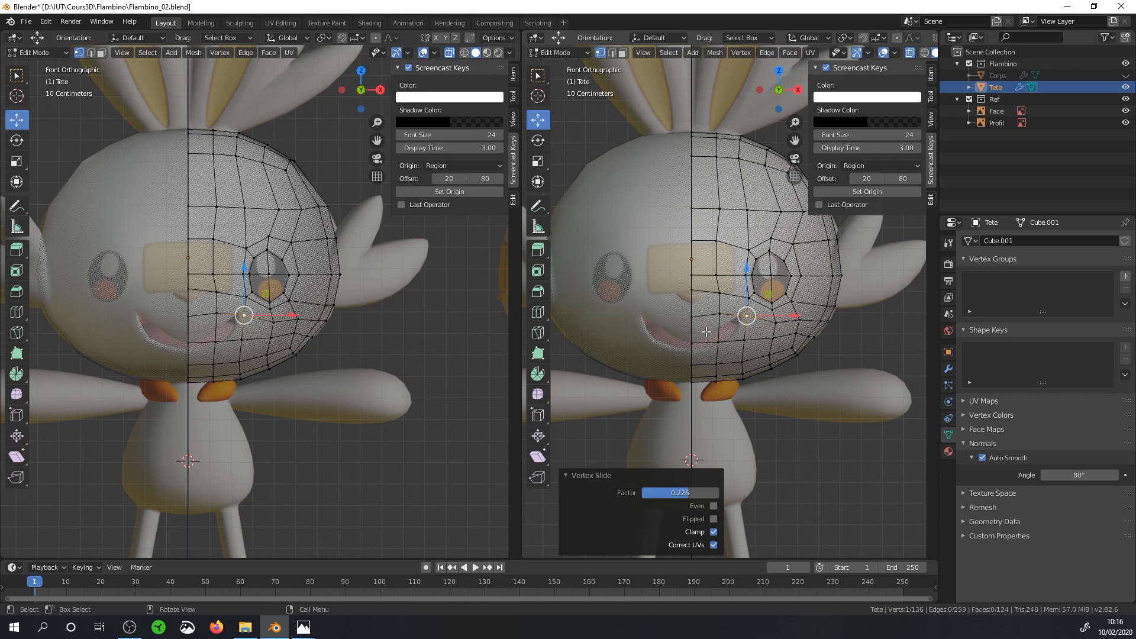
Step: Select the twelve faces covering the mouth and chin area and inset them with a thickness of 0.06359 m
{"action": "left_click", "coordinate": [622, 53]}
{"action": "left_click", "coordinate": [705, 306]}
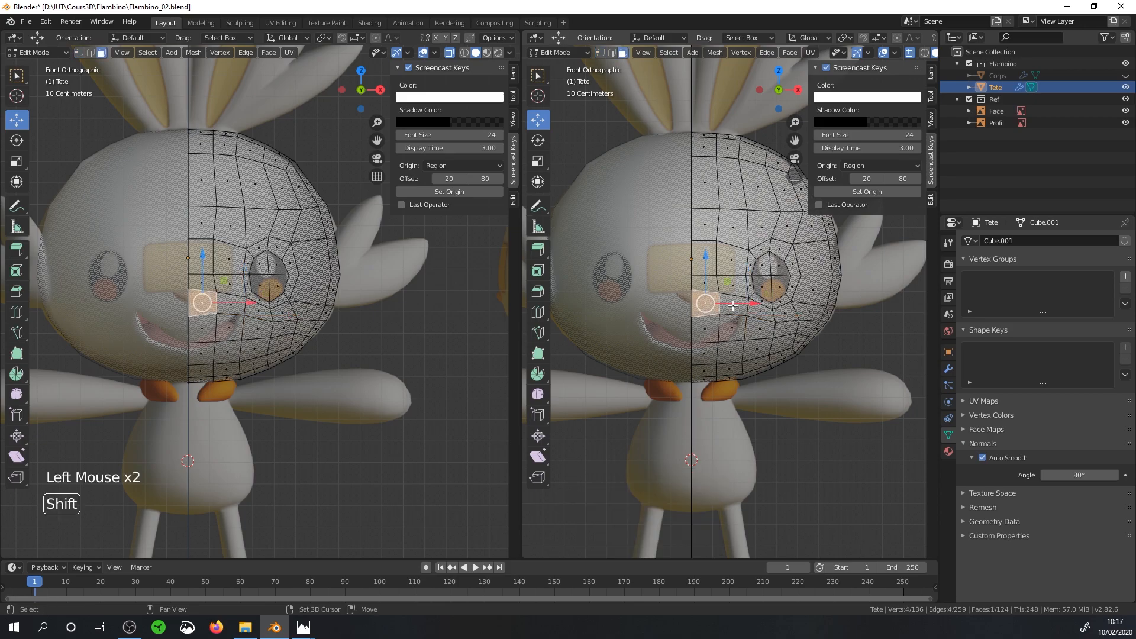
{"action": "left_click", "coordinate": [732, 311], "text": "shift"}
{"action": "left_click", "coordinate": [708, 329], "text": "shift"}
{"action": "left_click", "coordinate": [706, 352], "text": "shift"}
{"action": "left_click", "coordinate": [728, 351], "text": "shift"}
{"action": "left_click", "coordinate": [764, 313], "text": "shift"}
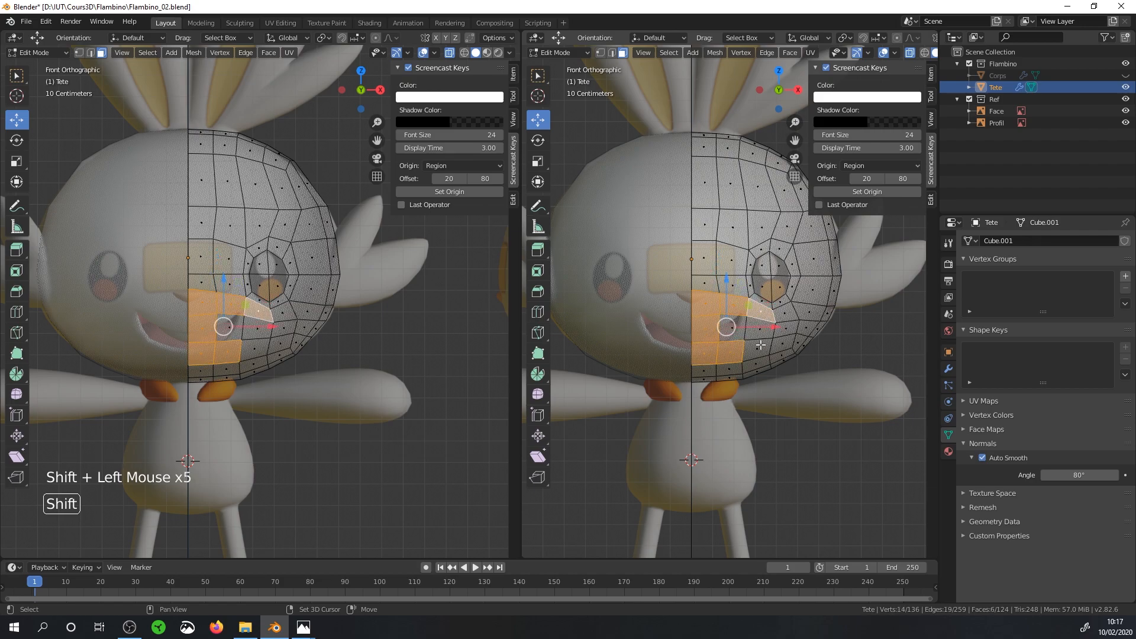
{"action": "left_click", "coordinate": [759, 348], "text": "shift"}
{"action": "left_click", "coordinate": [759, 325], "text": "shift"}
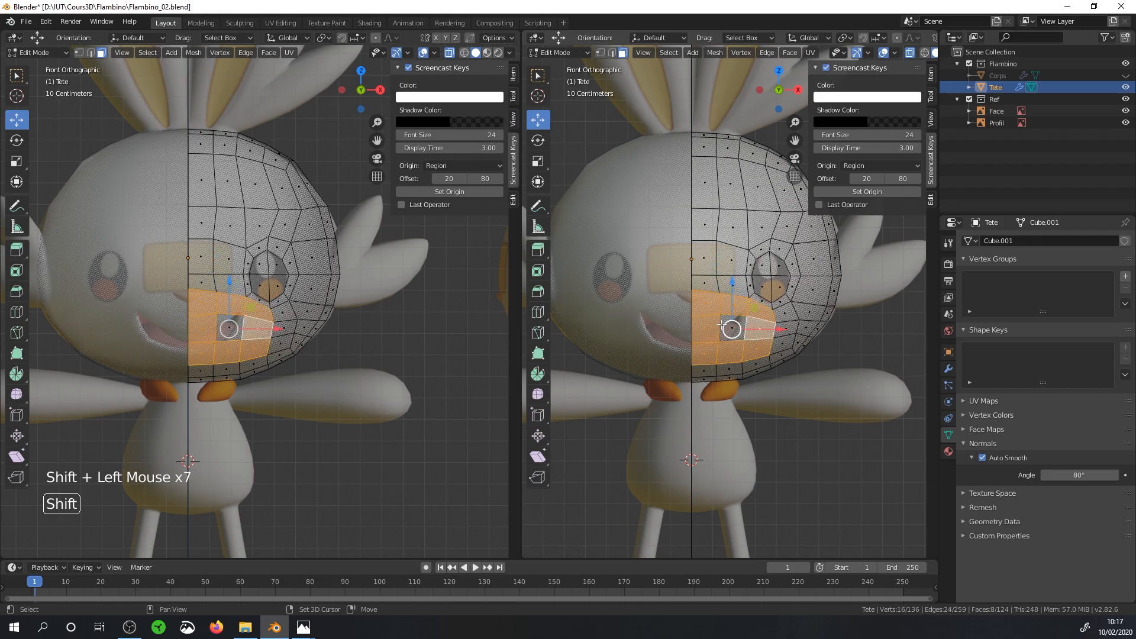
{"action": "left_click", "coordinate": [721, 324], "text": "shift"}
{"action": "left_click", "coordinate": [705, 368], "text": "shift"}
{"action": "left_click", "coordinate": [727, 368], "text": "shift"}
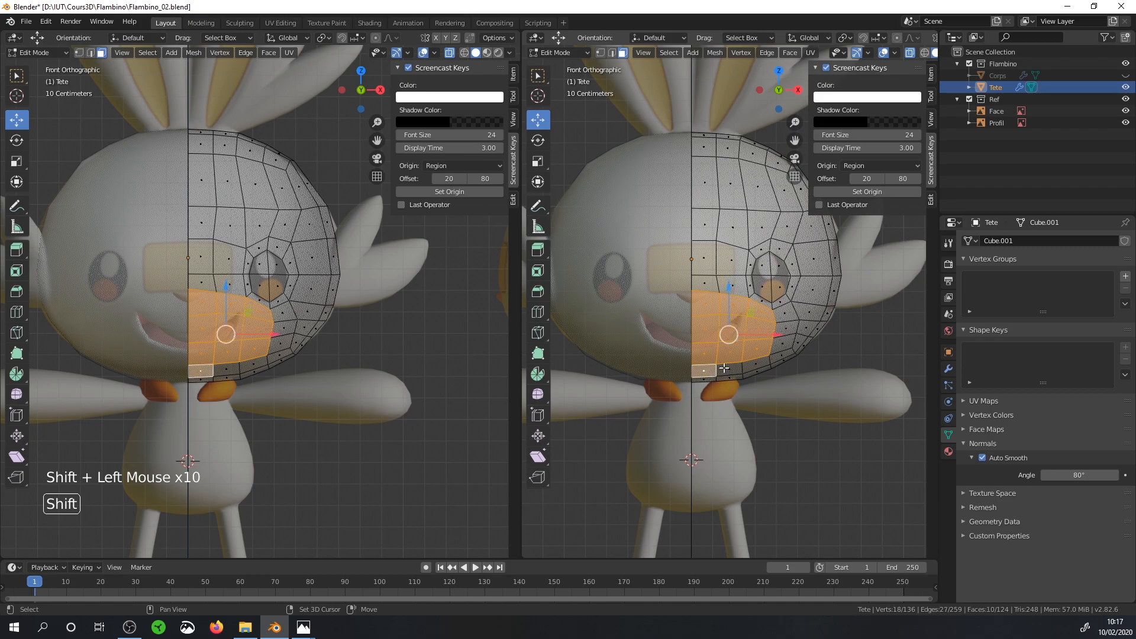
{"action": "left_click", "coordinate": [757, 361], "text": "shift"}
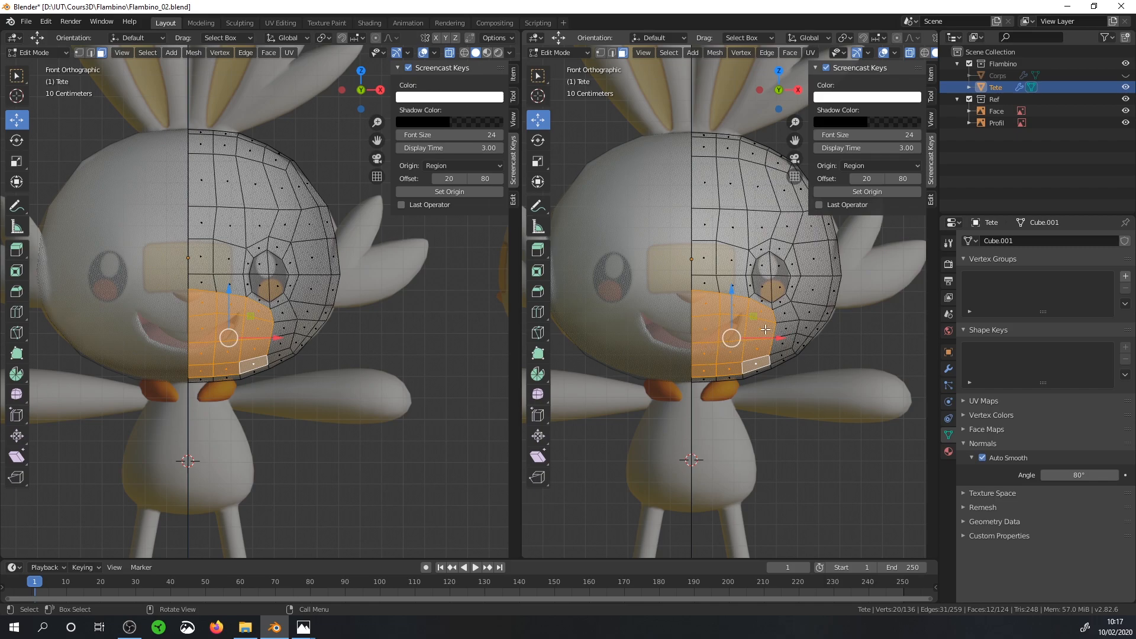
{"action": "key", "text": "i"}
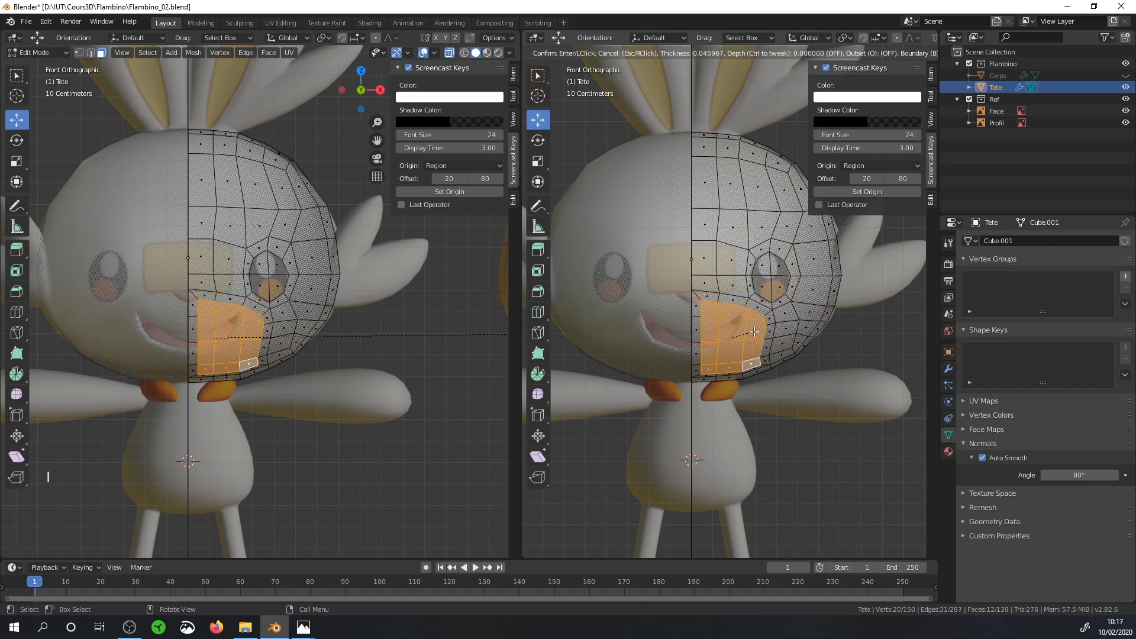
{"action": "left_click", "coordinate": [750, 332]}
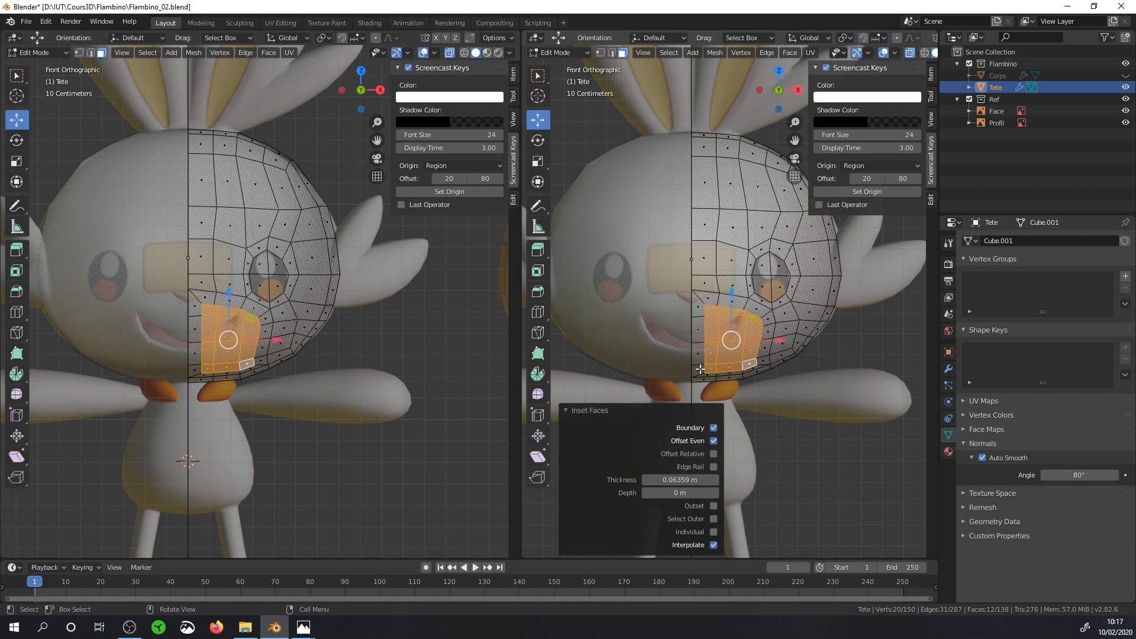
Step: Delete the four inset faces running along the centre line of the mouth area
{"action": "left_click", "coordinate": [700, 369]}
{"action": "left_click", "coordinate": [694, 323], "text": "shift"}
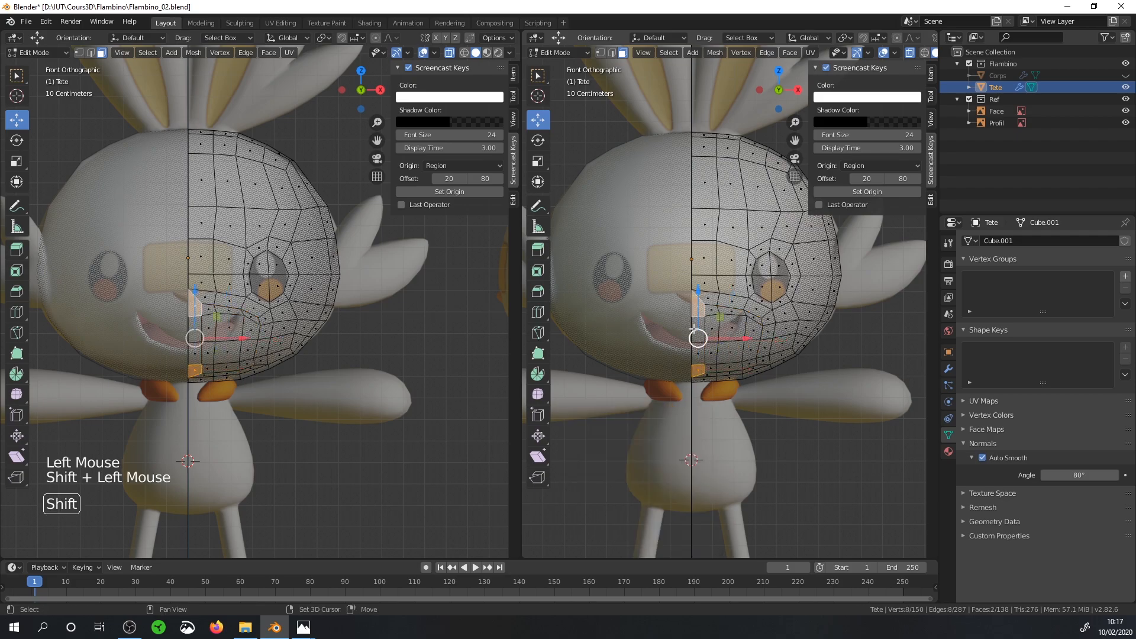
{"action": "left_click", "coordinate": [699, 341], "text": "shift"}
{"action": "left_click", "coordinate": [700, 355], "text": "shift"}
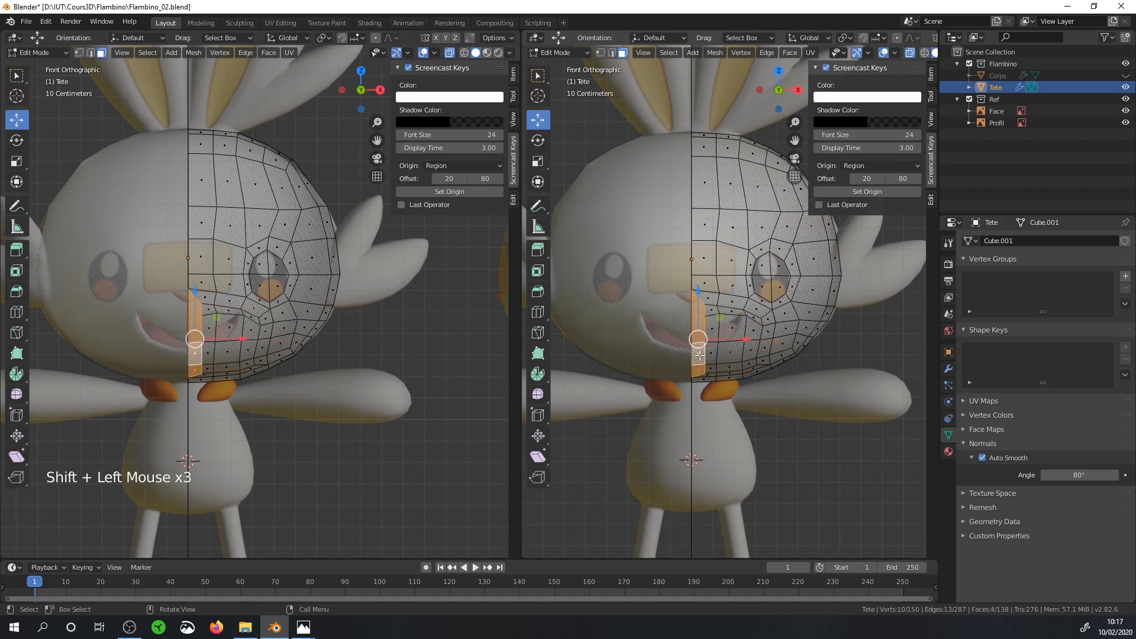
{"action": "key", "text": "x"}
{"action": "left_click", "coordinate": [686, 377]}
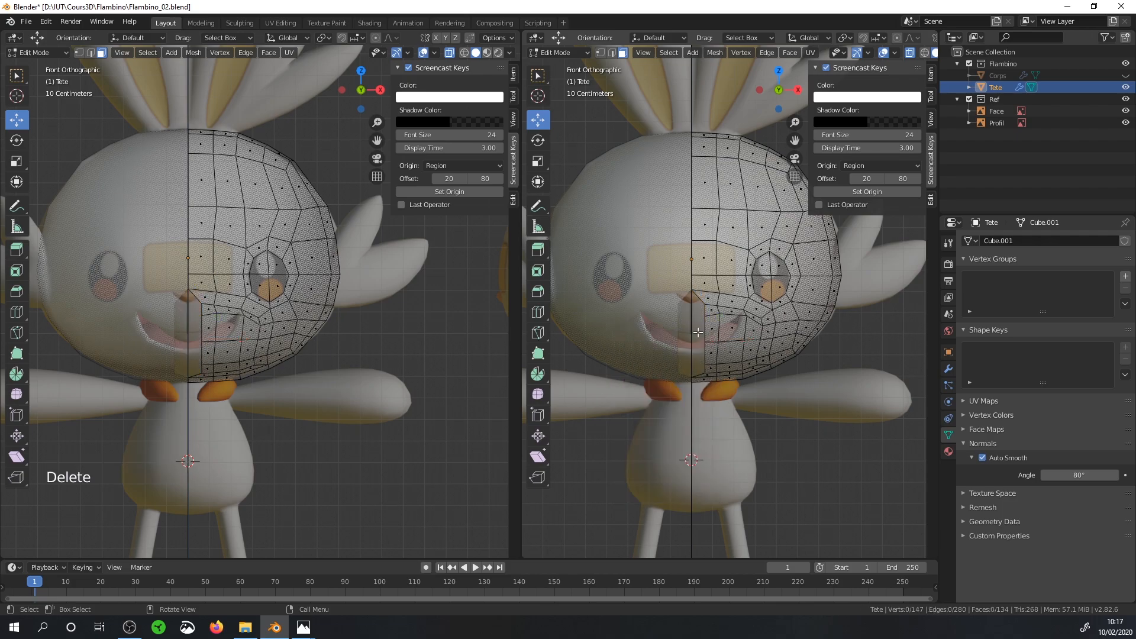
Step: Select the open edge loop along the centre and move it -0.134 m along X onto the clipped mirror plane
{"action": "left_click", "coordinate": [611, 53]}
{"action": "left_click", "coordinate": [704, 312], "text": "alt"}
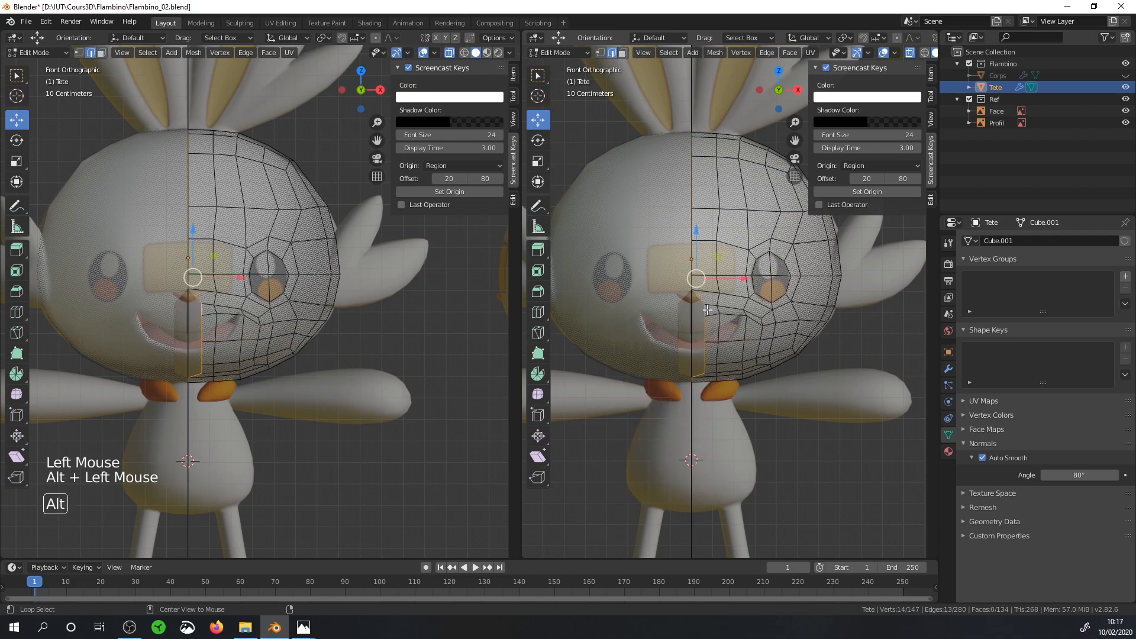
{"action": "left_click", "coordinate": [948, 368]}
{"action": "left_click", "coordinate": [948, 368]}
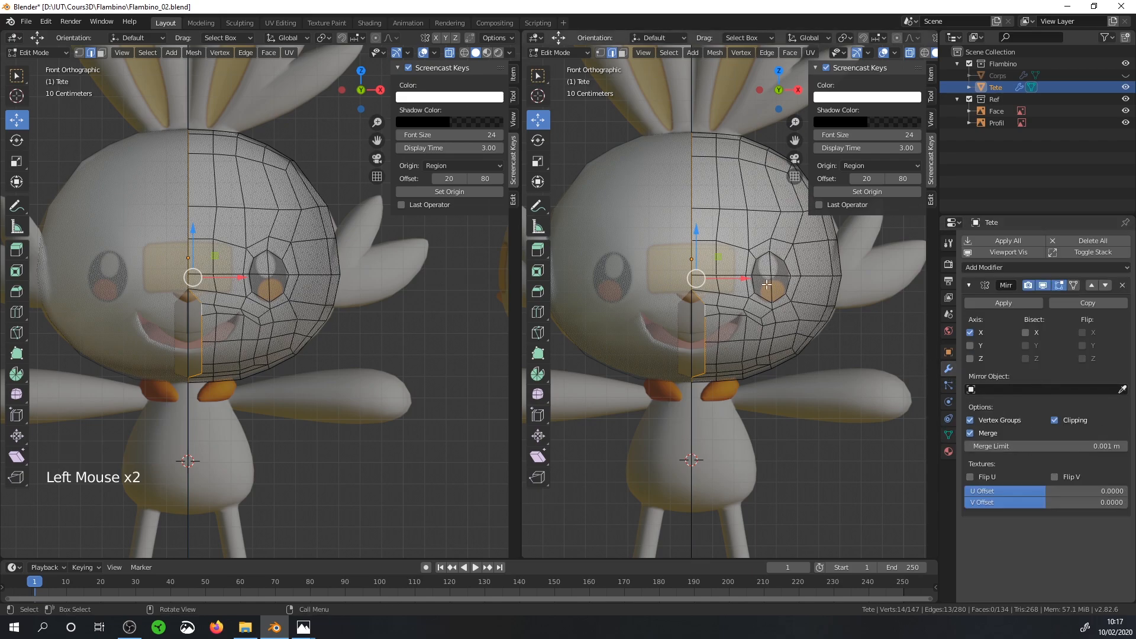
{"action": "left_click_drag", "start_coordinate": [747, 284], "coordinate": [745, 313]}
{"action": "scroll", "coordinate": [770, 349], "scroll_direction": "up", "scroll_amount": 1}
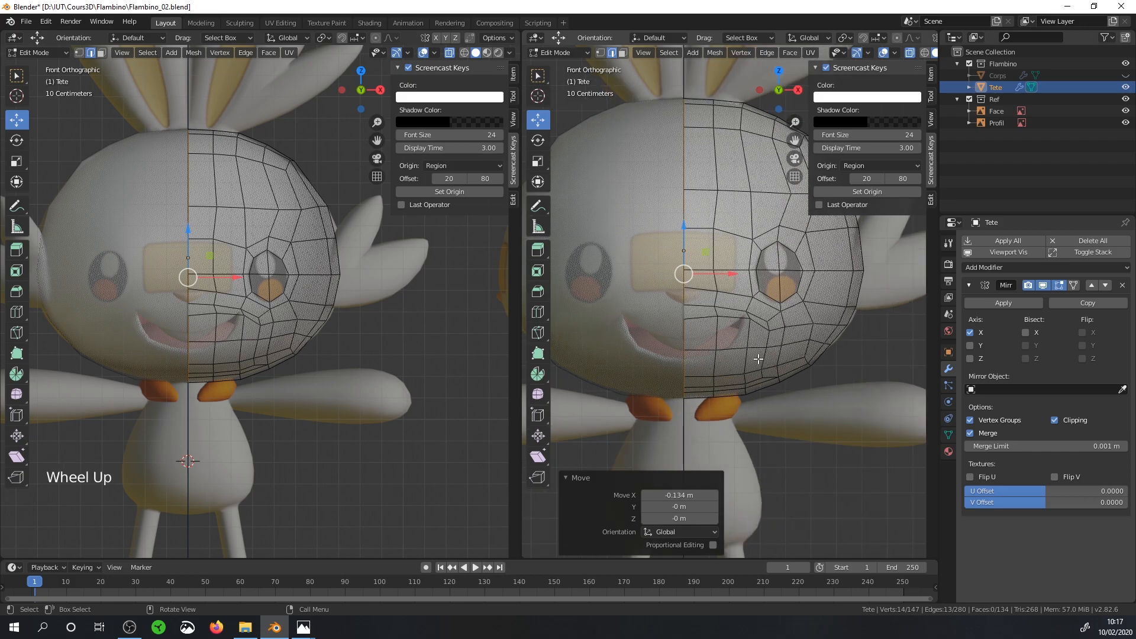
{"action": "key", "text": "ctrl+r"}
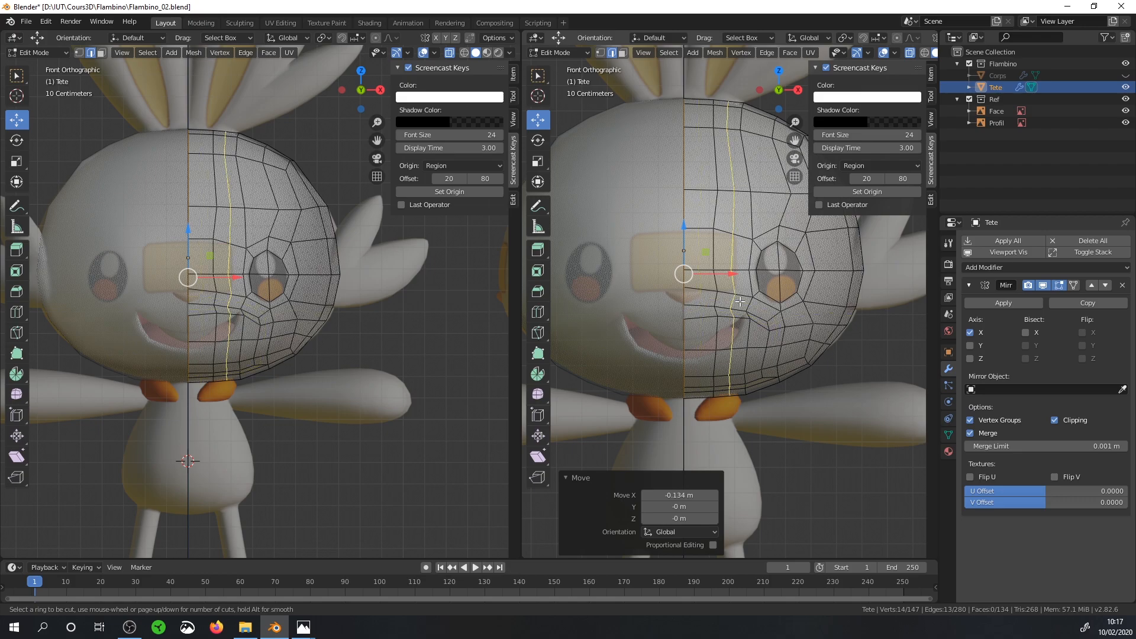
{"action": "key", "text": "Escape"}
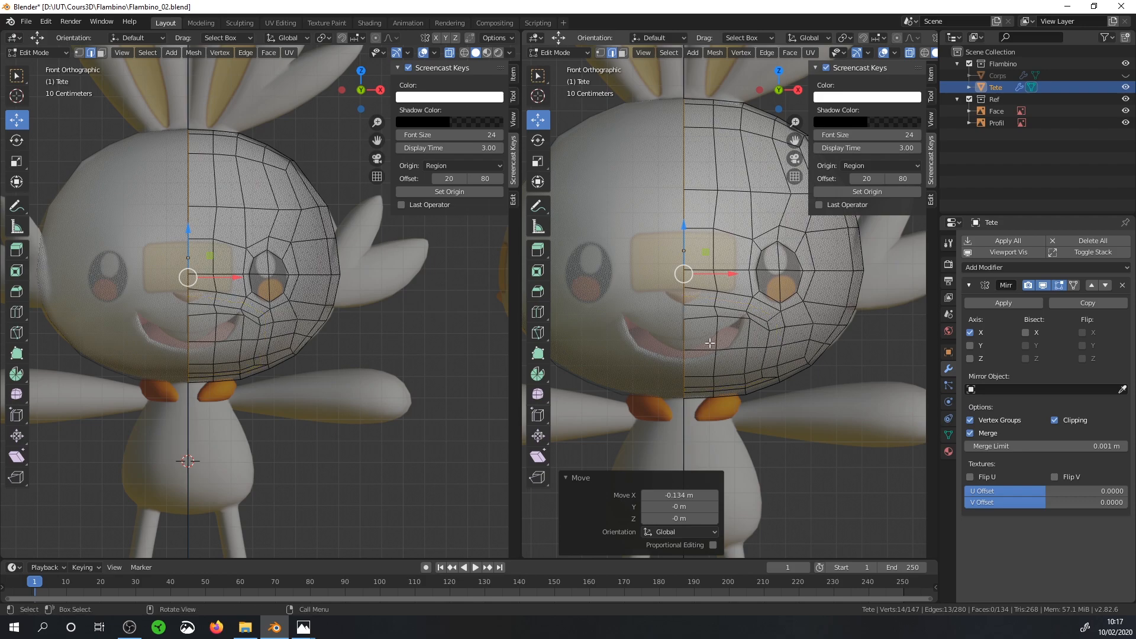
Step: Delete the six interior vertices of the inset mouth area to open up the mouth
{"action": "left_click", "coordinate": [600, 52]}
{"action": "left_click", "coordinate": [717, 316]}
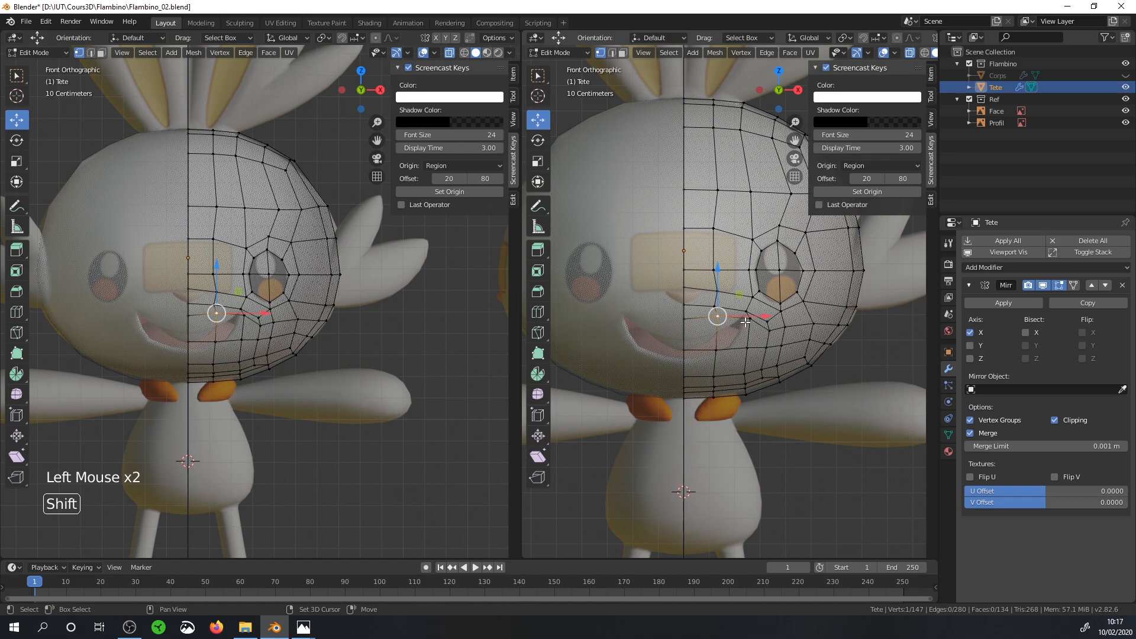
{"action": "left_click", "coordinate": [746, 323], "text": "shift"}
{"action": "left_click", "coordinate": [747, 344], "text": "shift"}
{"action": "left_click", "coordinate": [724, 348], "text": "shift"}
{"action": "left_click", "coordinate": [714, 378], "text": "shift"}
{"action": "left_click", "coordinate": [747, 374], "text": "shift"}
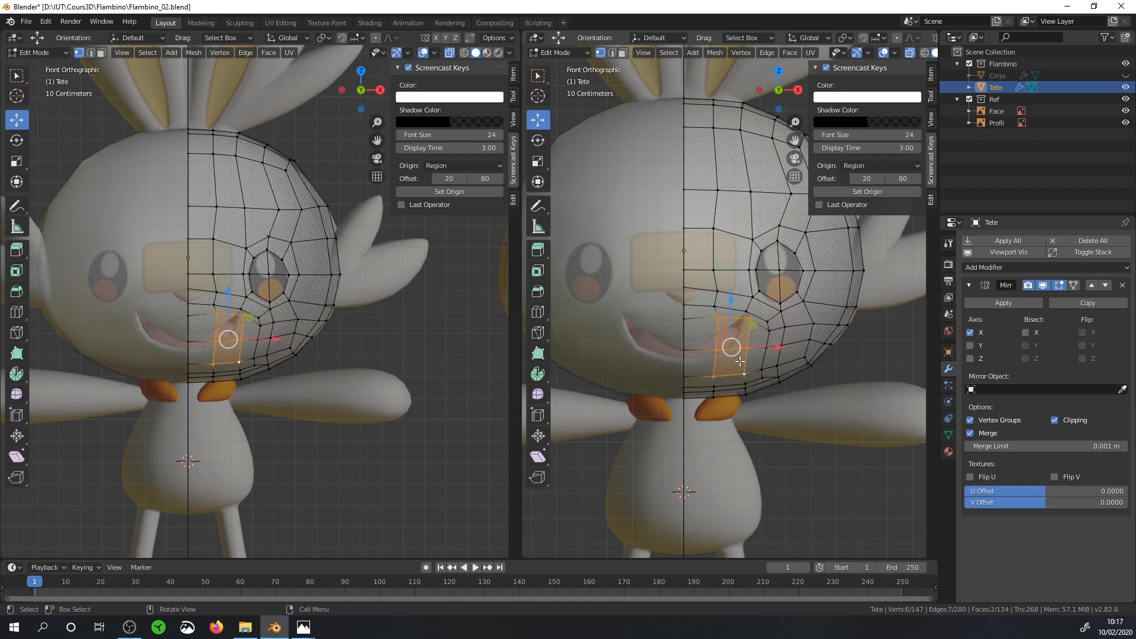
{"action": "key", "text": "Delete"}
Step: Select the leftover loose vertices on the centre line inside the mouth opening and delete them
{"action": "left_click", "coordinate": [764, 336], "text": "alt"}
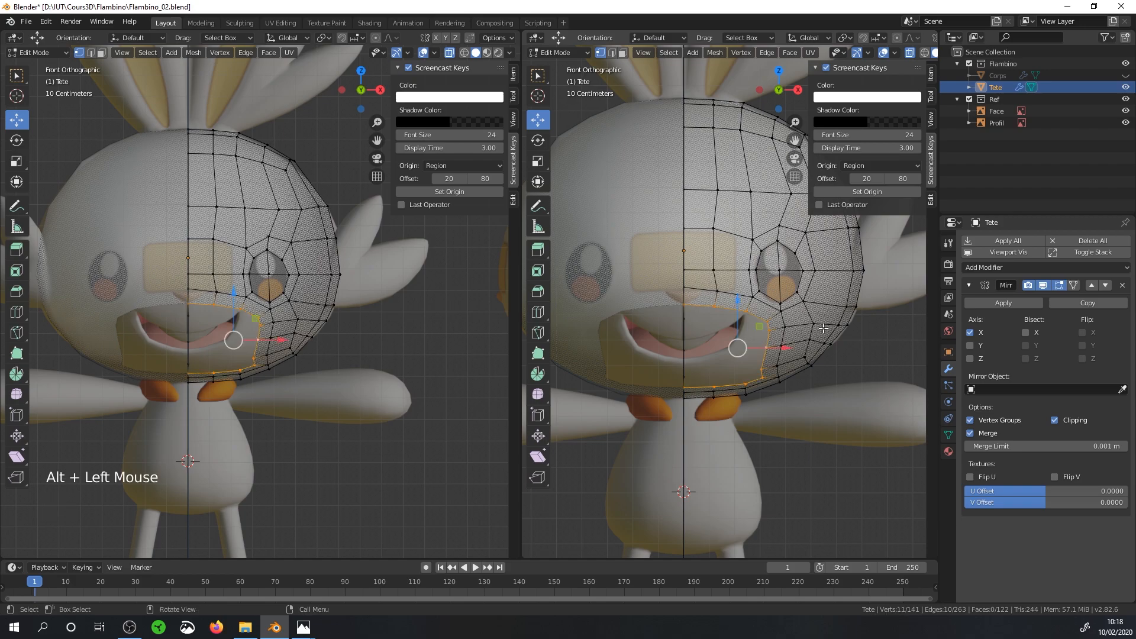
{"action": "left_click", "coordinate": [688, 338]}
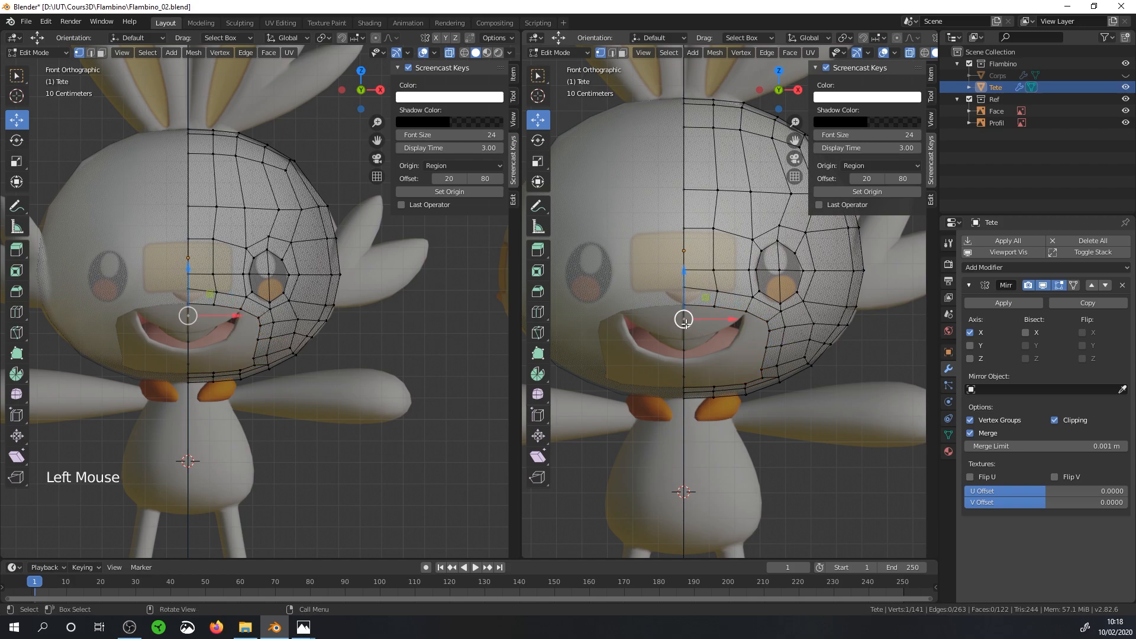
{"action": "left_click", "coordinate": [684, 354], "text": "shift"}
{"action": "left_click", "coordinate": [684, 362], "text": "shift"}
{"action": "left_click", "coordinate": [688, 376], "text": "shift"}
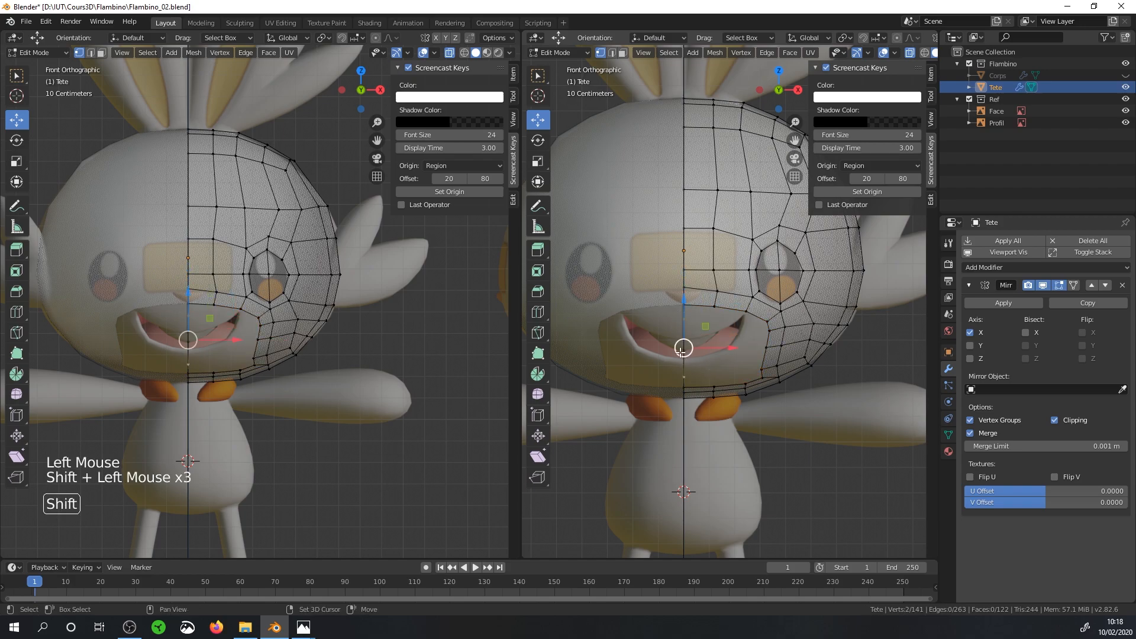
{"action": "left_click", "coordinate": [687, 352], "text": "shift"}
{"action": "key", "text": "x"}
{"action": "left_click", "coordinate": [754, 347]}
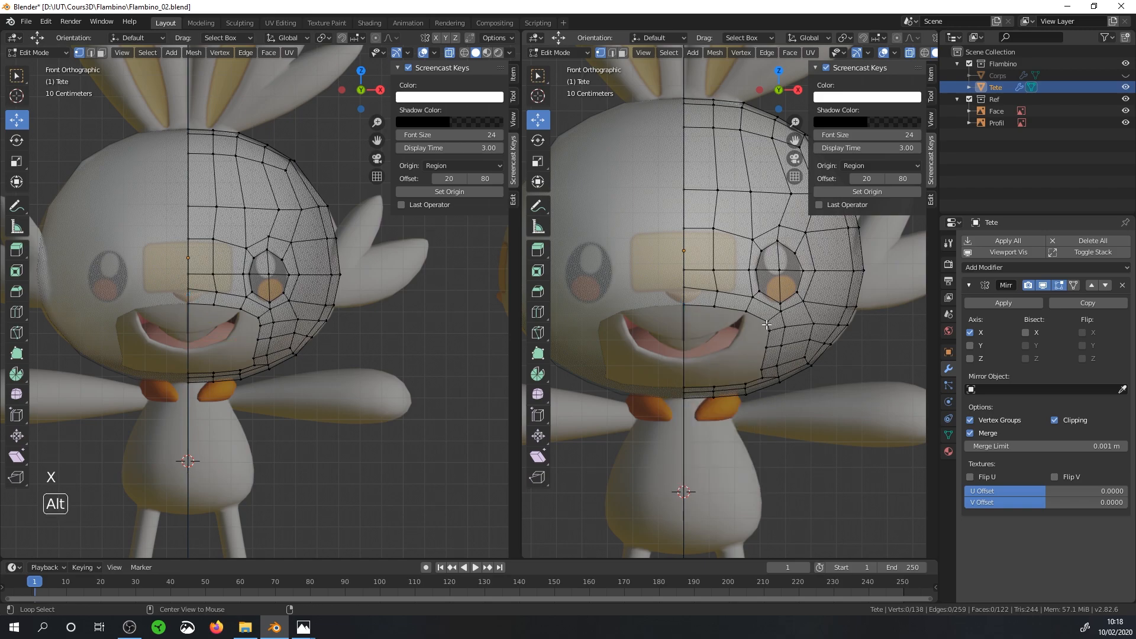
Step: Move the upper-edge vertices of the mouth opening onto the upper lip line of the front reference
{"action": "left_click", "coordinate": [764, 336], "text": "alt"}
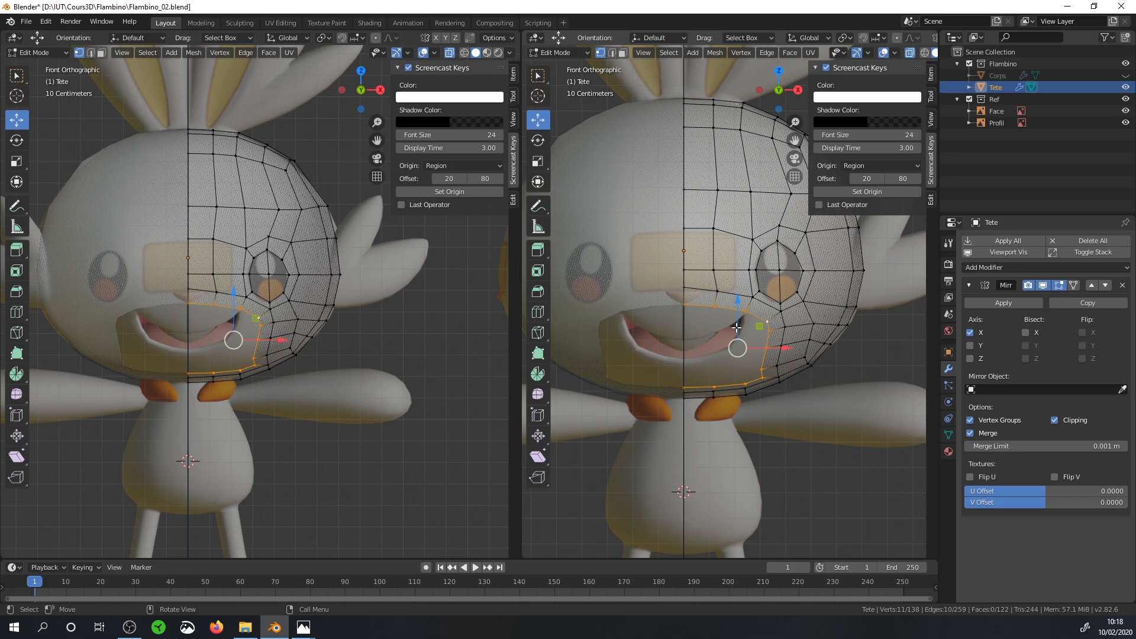
{"action": "left_click", "coordinate": [685, 306]}
{"action": "left_click_drag", "start_coordinate": [685, 306], "coordinate": [715, 331]}
{"action": "left_click", "coordinate": [715, 306]}
{"action": "left_click", "coordinate": [747, 311]}
{"action": "left_click_drag", "start_coordinate": [768, 288], "coordinate": [767, 292]}
Step: Raise the lower-edge vertices of the mouth opening one by one to follow the lower lip of the front reference
{"action": "left_click", "coordinate": [685, 385]}
{"action": "left_click_drag", "start_coordinate": [685, 347], "coordinate": [720, 325]}
{"action": "left_click", "coordinate": [715, 386]}
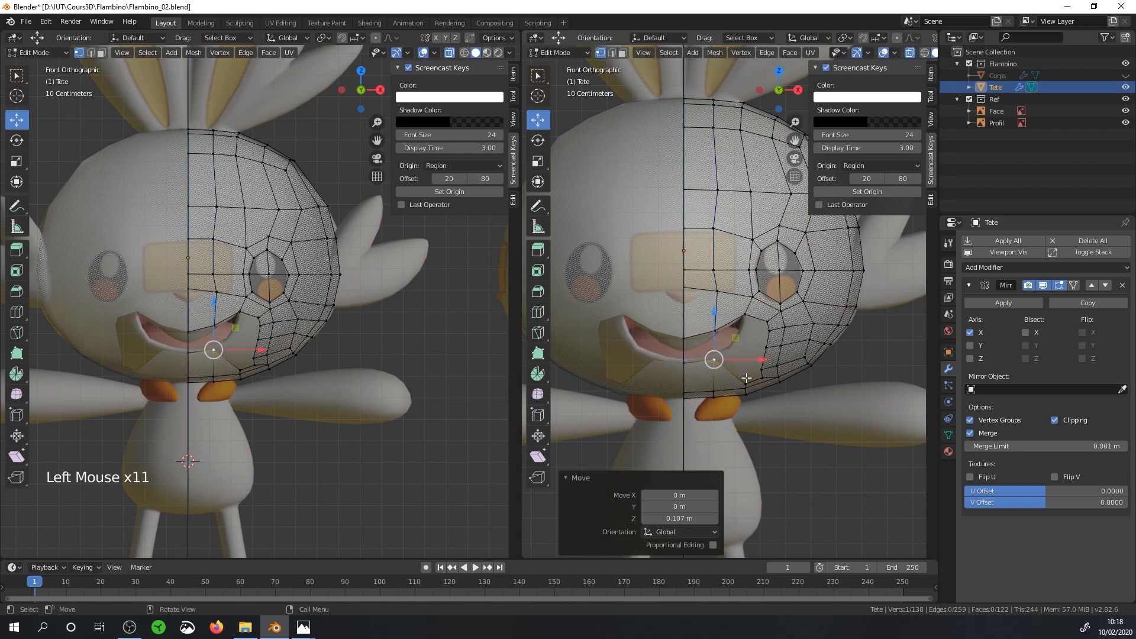
{"action": "left_click_drag", "start_coordinate": [746, 378], "coordinate": [762, 330]}
{"action": "left_click", "coordinate": [770, 324]}
{"action": "left_click", "coordinate": [763, 378]}
{"action": "left_click", "coordinate": [762, 370]}
{"action": "left_click_drag", "start_coordinate": [784, 349], "coordinate": [771, 324]}
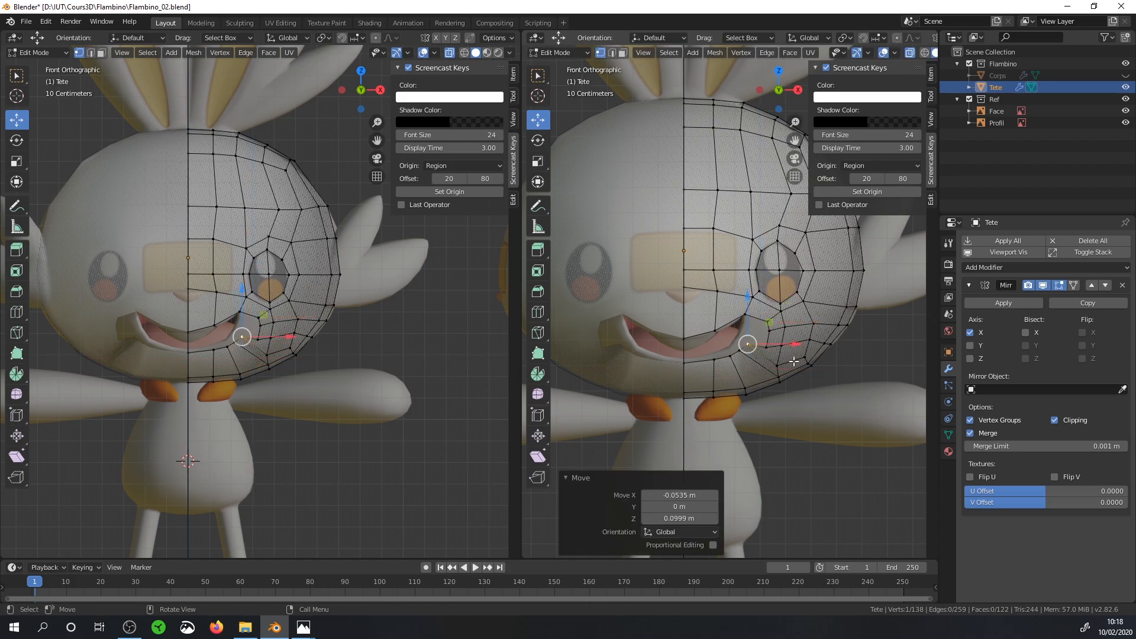
Step: Move the side vertex next to the mouth corner -0.0562 m on X and 0.06 m on Z
{"action": "scroll", "coordinate": [820, 365], "scroll_direction": "up", "scroll_amount": 1}
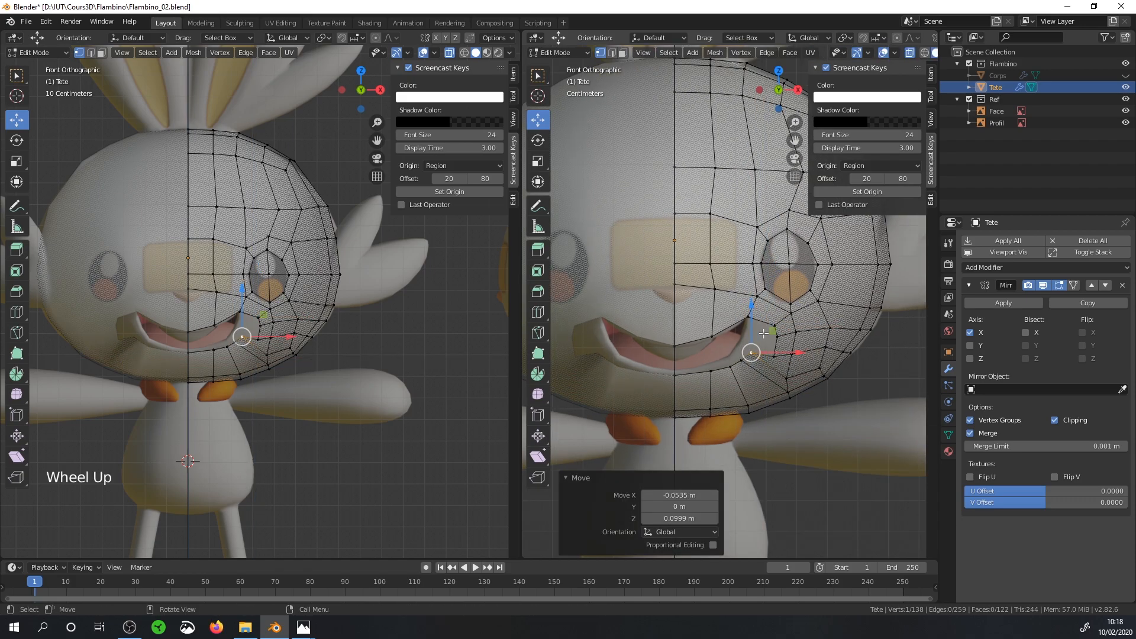
{"action": "left_click", "coordinate": [776, 356]}
{"action": "left_click_drag", "start_coordinate": [796, 335], "coordinate": [781, 314]}
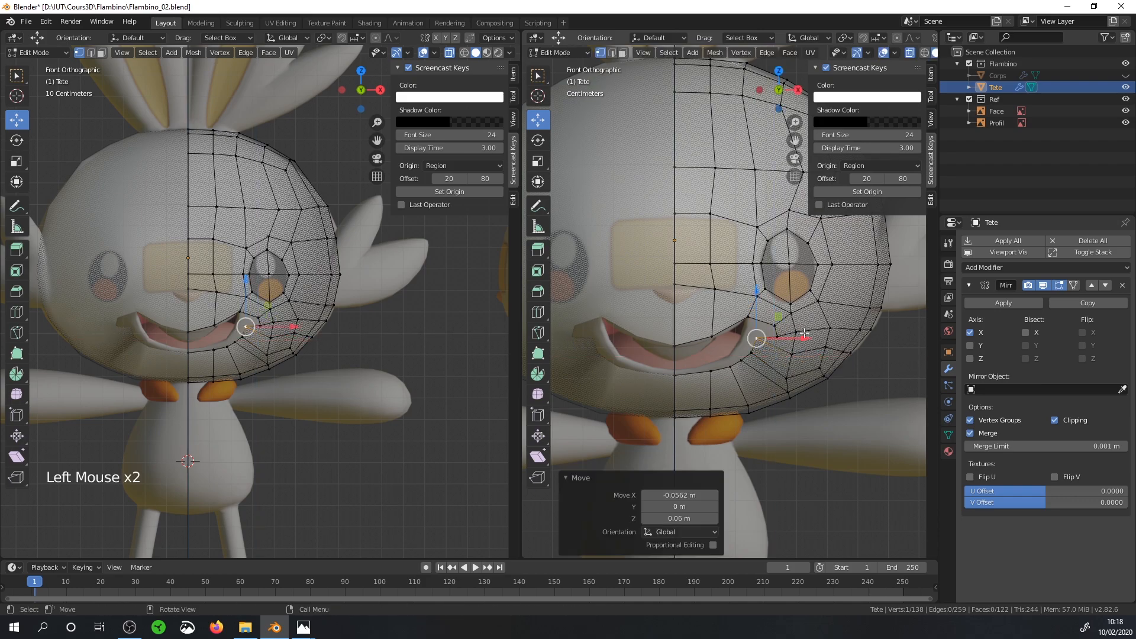
Step: Select the short cheek edge loop beside the mouth corner and reveal the hidden back half of the head
{"action": "key", "text": "alt"}
{"action": "left_click", "coordinate": [835, 332], "text": "alt"}
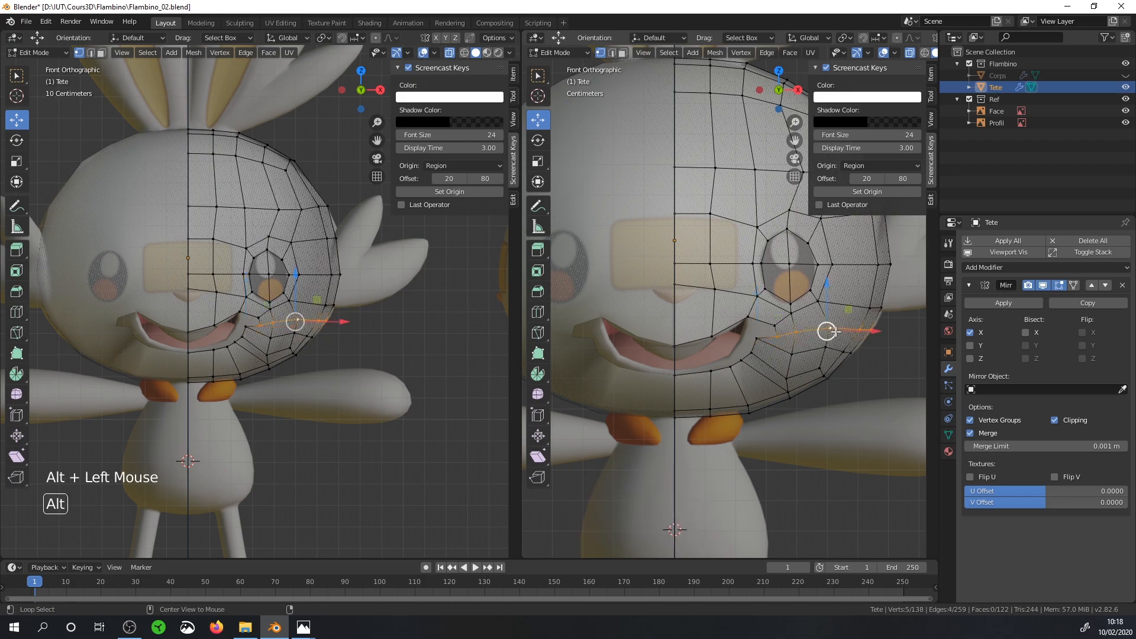
{"action": "scroll", "coordinate": [799, 347], "scroll_direction": "down", "scroll_amount": 1}
{"action": "middle_click_drag", "start_coordinate": [835, 333], "coordinate": [781, 334]}
{"action": "scroll", "coordinate": [798, 347], "scroll_direction": "down", "scroll_amount": 2}
{"action": "key", "text": "alt+h"}
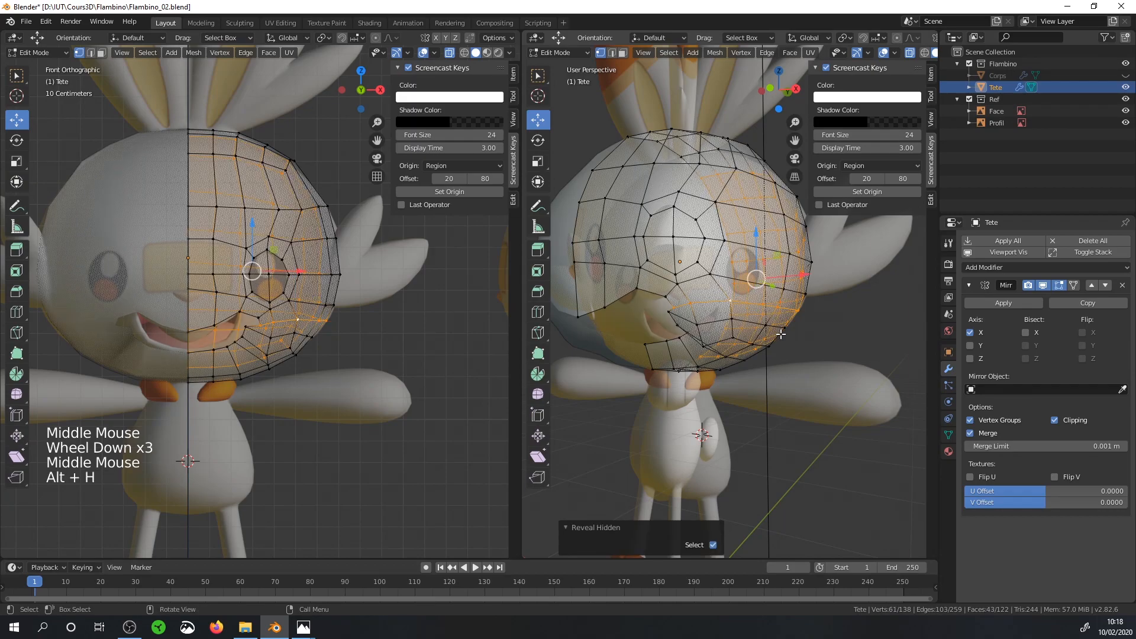
Step: Turn off X-ray, select the ten-edge loop running from the mouth across the cheek in edge mode, and dissolve it
{"action": "left_click", "coordinate": [910, 53]}
{"action": "mouse_move", "coordinate": [672, 65]}
{"action": "middle_mouse_down"}
{"action": "mouse_move", "coordinate": [625, 68]}
{"action": "mouse_move", "coordinate": [668, 69]}
{"action": "middle_mouse_up"}
{"action": "left_click", "coordinate": [612, 53]}
{"action": "middle_click_drag", "start_coordinate": [713, 308], "coordinate": [713, 270]}
{"action": "left_click", "coordinate": [627, 313], "text": "alt"}
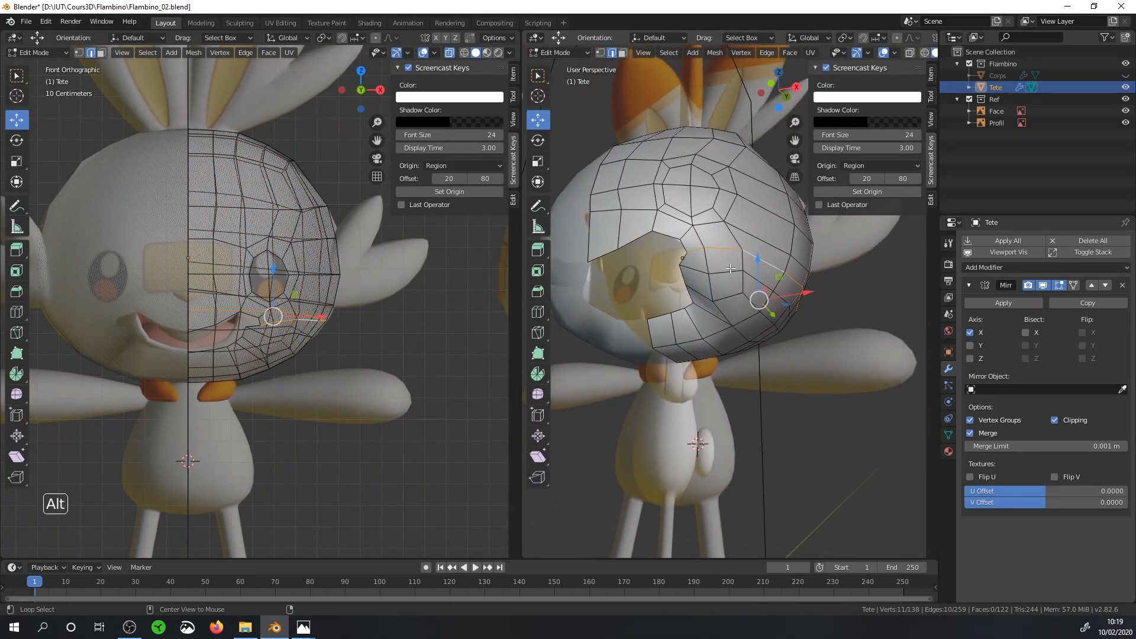
{"action": "key", "text": "x"}
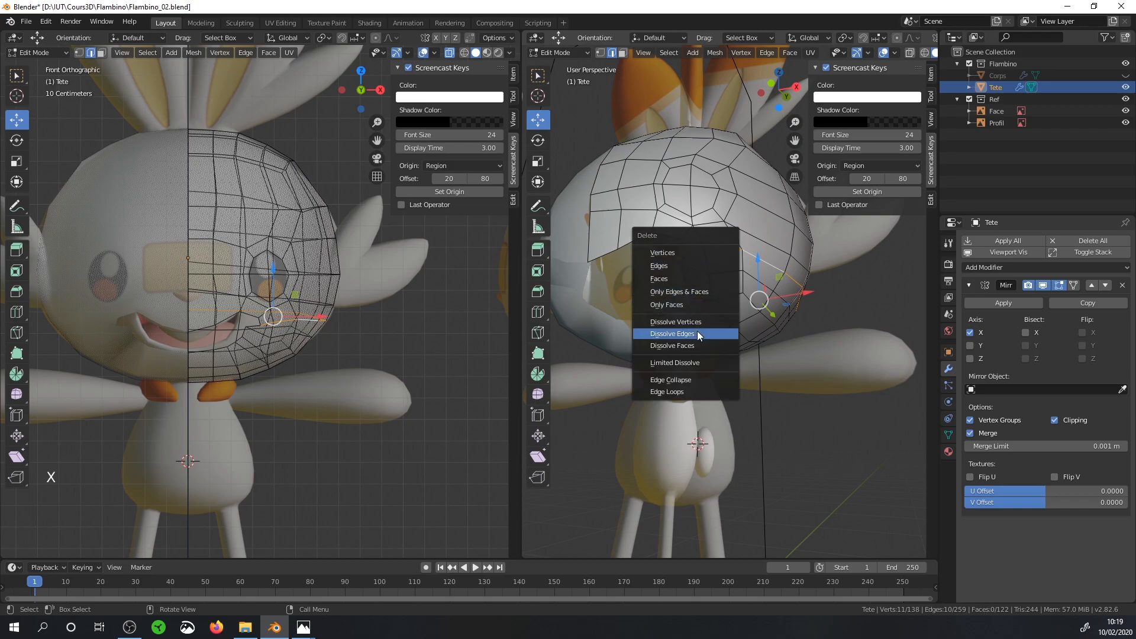
{"action": "left_click", "coordinate": [697, 333]}
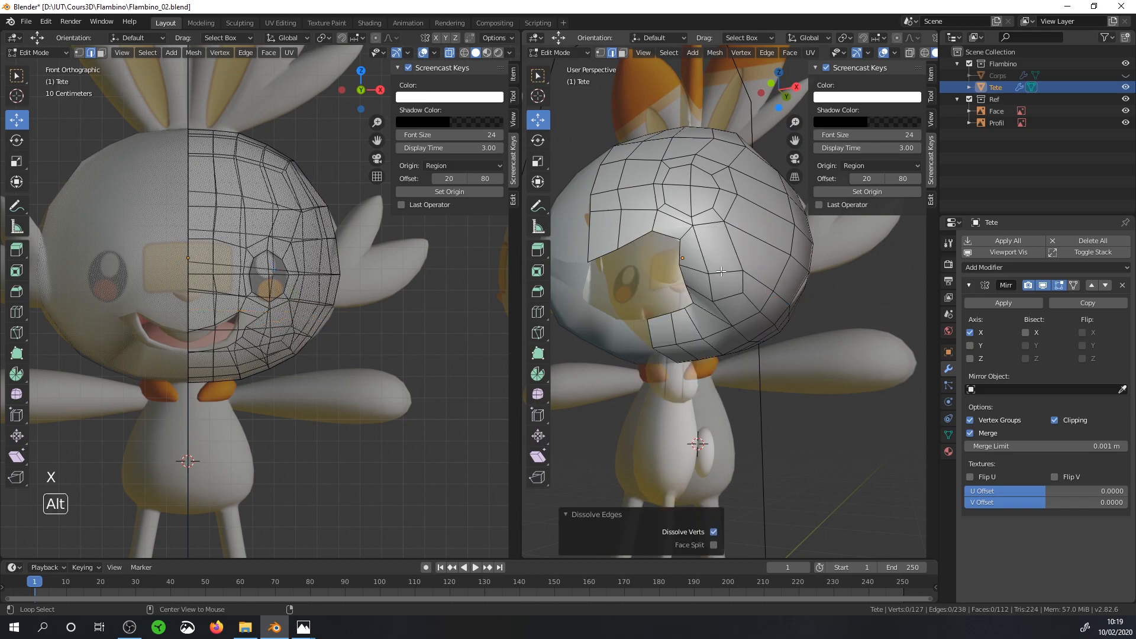
{"action": "left_click", "coordinate": [701, 323], "text": "alt"}
{"action": "middle_click_drag", "start_coordinate": [701, 322], "coordinate": [735, 307], "text": "alt"}
{"action": "scroll", "coordinate": [752, 285], "scroll_direction": "up", "scroll_amount": 2}
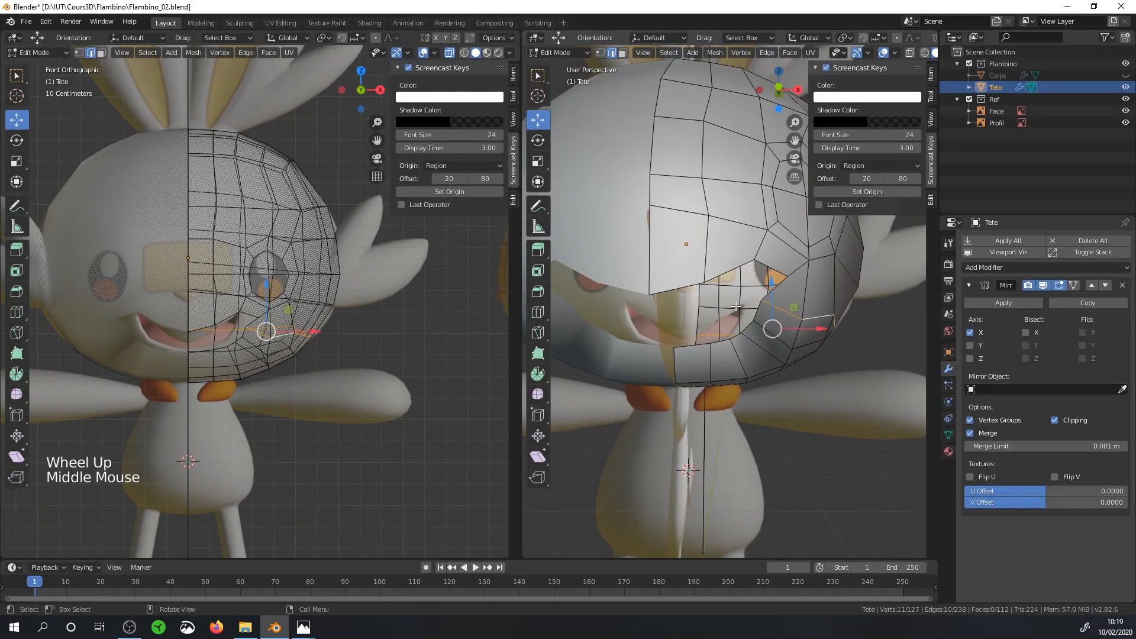
{"action": "scroll", "coordinate": [266, 302], "scroll_direction": "up", "scroll_amount": 2}
{"action": "scroll", "coordinate": [735, 295], "scroll_direction": "down", "scroll_amount": 3}
{"action": "middle_click_drag", "start_coordinate": [736, 295], "coordinate": [642, 284]}
Step: Switch to vertex selection, clear the selection, and hide the back half of the head from the right side view
{"action": "left_click", "coordinate": [599, 53]}
{"action": "key", "text": "alt+a"}
{"action": "middle_click_drag", "start_coordinate": [763, 285], "coordinate": [796, 290]}
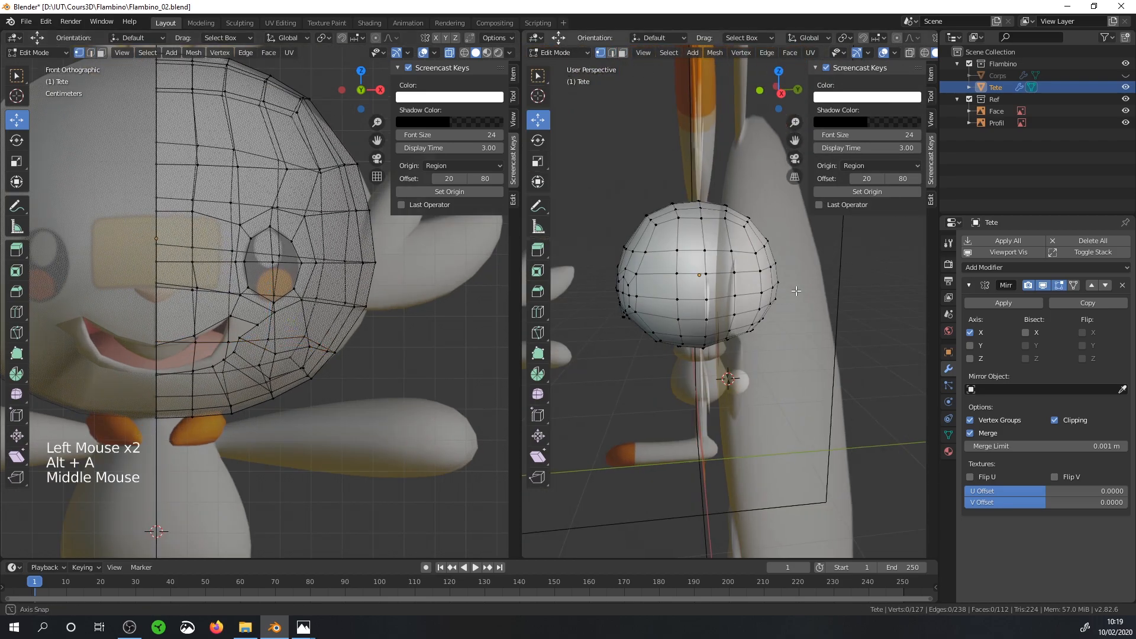
{"action": "key", "text": "KP_2"}
{"action": "key", "text": "KP_3"}
{"action": "left_click", "coordinate": [765, 355]}
{"action": "key", "text": "b"}
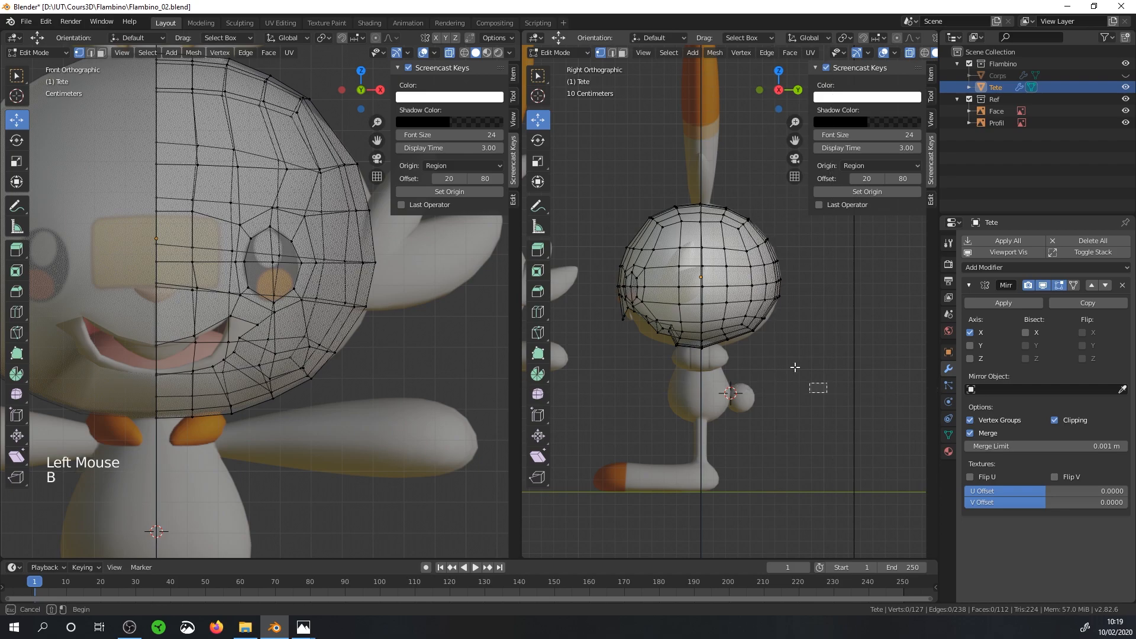
{"action": "left_click_drag", "start_coordinate": [817, 390], "coordinate": [704, 195]}
{"action": "key", "text": "h"}
{"action": "middle_click_drag", "start_coordinate": [704, 195], "coordinate": [645, 327]}
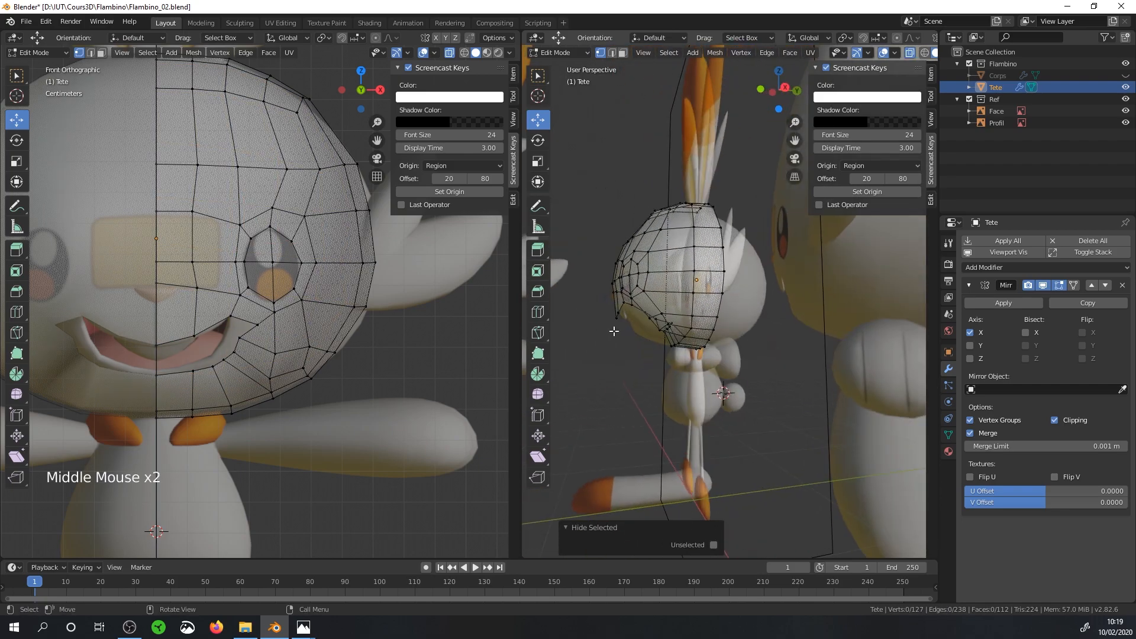
Step: Reposition the lip vertices and the vertices between mouth and eye in the front view to even out the face mesh
{"action": "scroll", "coordinate": [218, 365], "scroll_direction": "up", "scroll_amount": 1}
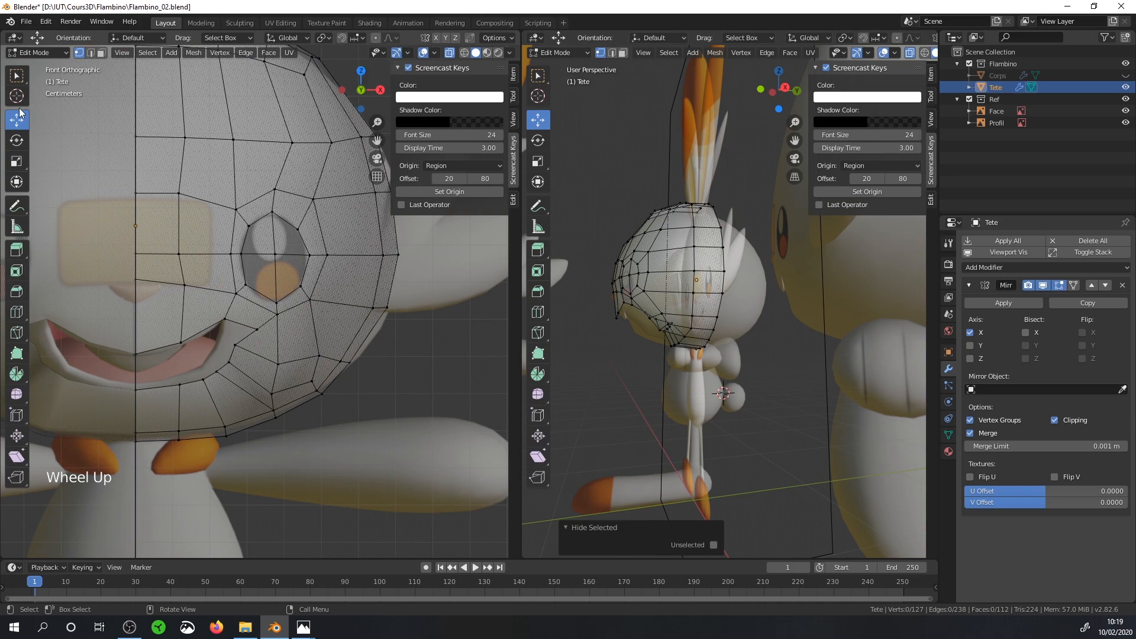
{"action": "left_click", "coordinate": [180, 385]}
{"action": "left_click", "coordinate": [141, 350]}
{"action": "left_click", "coordinate": [142, 389]}
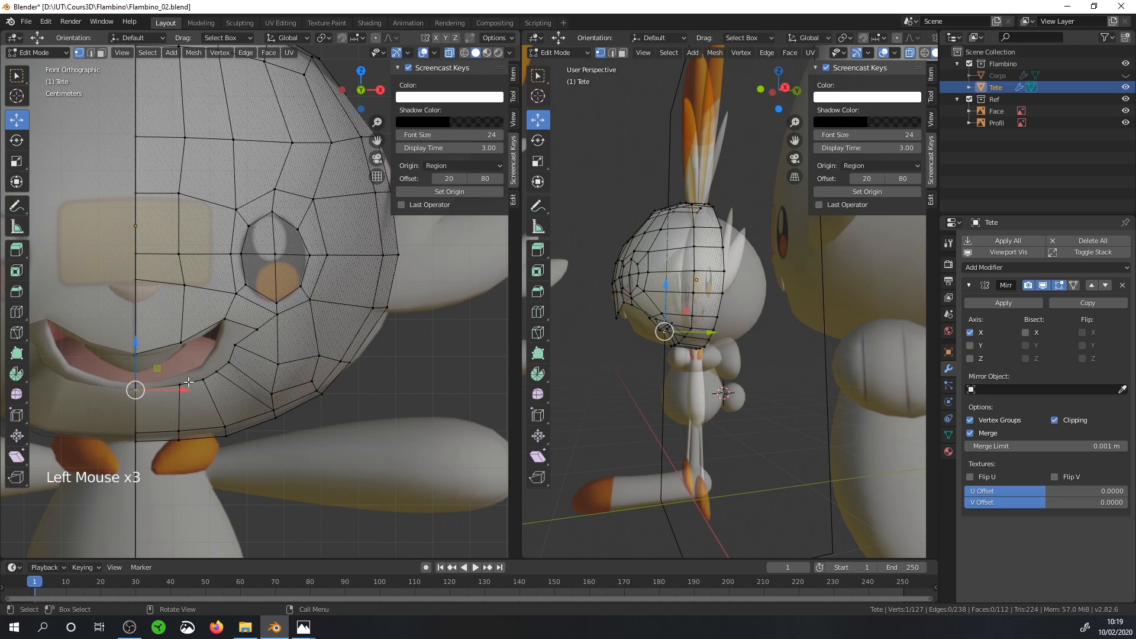
{"action": "left_click", "coordinate": [188, 404]}
{"action": "left_click_drag", "start_coordinate": [204, 362], "coordinate": [187, 365]}
{"action": "left_click", "coordinate": [185, 340]}
{"action": "left_click_drag", "start_coordinate": [201, 319], "coordinate": [246, 283]}
{"action": "left_click", "coordinate": [222, 319]}
{"action": "left_click", "coordinate": [247, 332]}
{"action": "left_click_drag", "start_coordinate": [249, 297], "coordinate": [234, 263]}
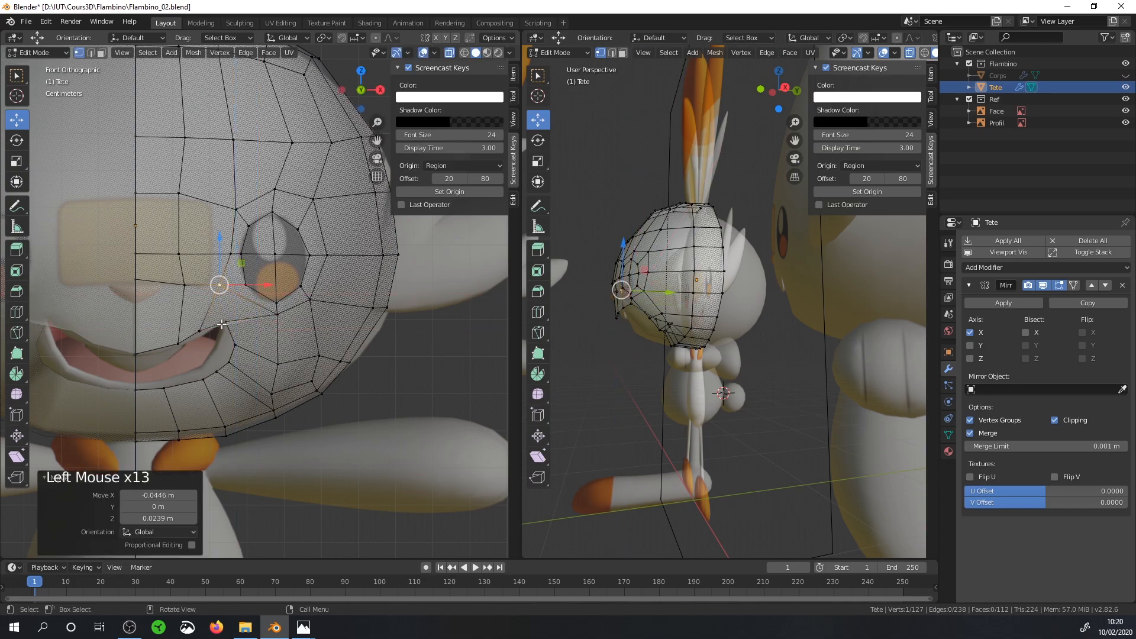
Step: Adjust the mouth-corner and lower-lip vertices so the opening follows the mouth outline of the front reference
{"action": "left_click", "coordinate": [221, 324]}
{"action": "left_click_drag", "start_coordinate": [226, 307], "coordinate": [256, 309]}
{"action": "left_click", "coordinate": [228, 322]}
{"action": "left_click", "coordinate": [202, 326]}
{"action": "left_click", "coordinate": [203, 330]}
{"action": "left_click", "coordinate": [229, 361]}
{"action": "left_click", "coordinate": [235, 345]}
{"action": "left_click", "coordinate": [203, 380]}
{"action": "left_click", "coordinate": [164, 388]}
{"action": "left_click", "coordinate": [136, 390]}
{"action": "left_click_drag", "start_coordinate": [136, 358], "coordinate": [213, 351]}
{"action": "left_click", "coordinate": [164, 388]}
{"action": "left_click", "coordinate": [203, 380]}
Step: Try a loop cut near the mouth and undo the last change
{"action": "middle_click_drag", "start_coordinate": [213, 352], "coordinate": [320, 307]}
{"action": "scroll", "coordinate": [278, 331], "scroll_direction": "down", "scroll_amount": 2}
{"action": "scroll", "coordinate": [331, 355], "scroll_direction": "up", "scroll_amount": 3}
{"action": "key", "text": "ctrl+z"}
{"action": "key", "text": "ctrl+r"}
{"action": "scroll", "coordinate": [331, 366], "scroll_direction": "up", "scroll_amount": 2}
{"action": "middle_click_drag", "start_coordinate": [320, 308], "coordinate": [310, 331]}
{"action": "scroll", "coordinate": [343, 355], "scroll_direction": "down", "scroll_amount": 2}
{"action": "scroll", "coordinate": [420, 306], "scroll_direction": "up", "scroll_amount": 2}
{"action": "scroll", "coordinate": [311, 331], "scroll_direction": "up", "scroll_amount": 1}
{"action": "middle_click_drag", "start_coordinate": [310, 332], "coordinate": [273, 305]}
{"action": "scroll", "coordinate": [347, 347], "scroll_direction": "down", "scroll_amount": 2}
{"action": "scroll", "coordinate": [299, 304], "scroll_direction": "down", "scroll_amount": 2}
Step: Reveal the hidden geometry, select the next ten-edge loop running across the lower cheek, and dissolve its edges
{"action": "key", "text": "alt+h"}
{"action": "scroll", "coordinate": [300, 304], "scroll_direction": "down", "scroll_amount": 3}
{"action": "left_click", "coordinate": [403, 314], "text": "alt"}
{"action": "scroll", "coordinate": [292, 305], "scroll_direction": "up", "scroll_amount": 3}
{"action": "scroll", "coordinate": [292, 305], "scroll_direction": "up", "scroll_amount": 1}
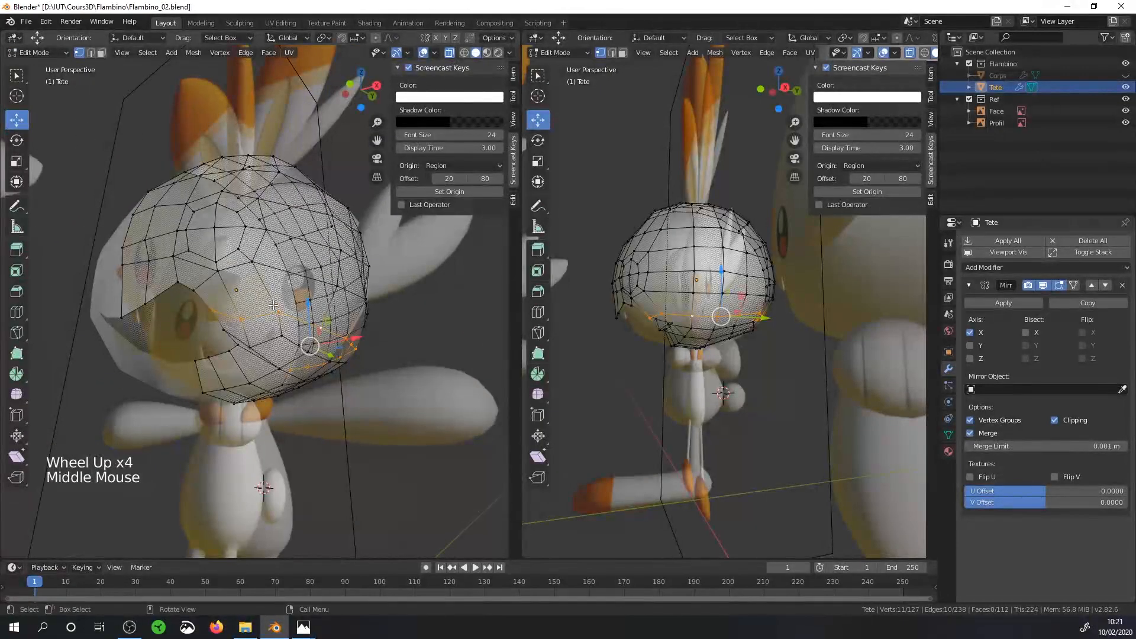
{"action": "key", "text": "x"}
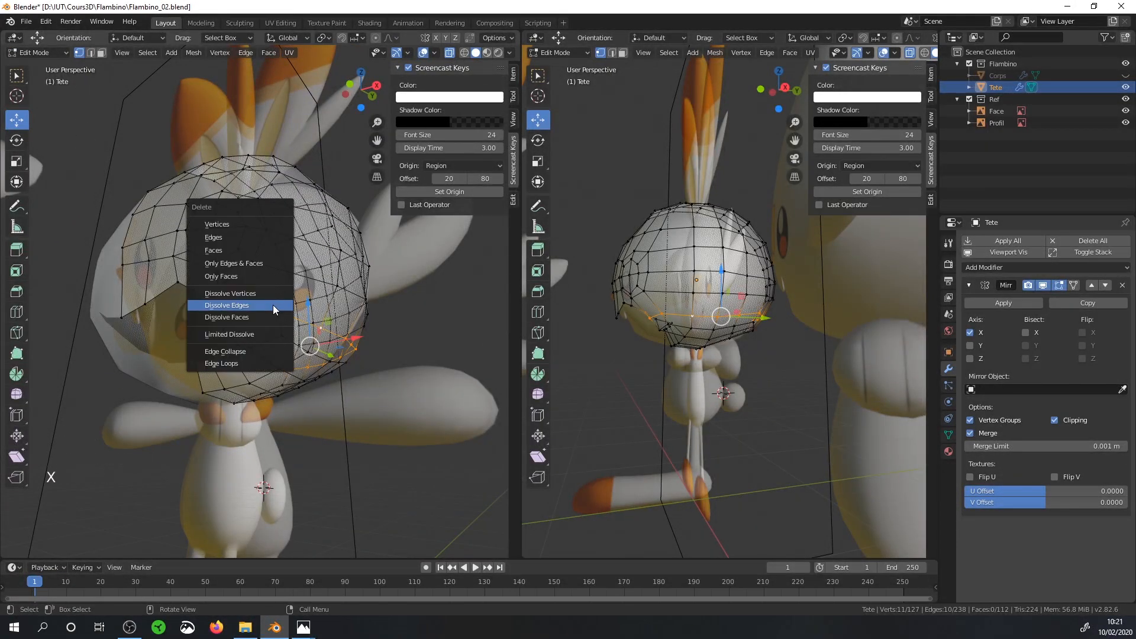
{"action": "left_click", "coordinate": [272, 304]}
{"action": "mouse_move", "coordinate": [272, 304]}
{"action": "middle_mouse_down"}
{"action": "mouse_move", "coordinate": [363, 292]}
{"action": "mouse_move", "coordinate": [293, 300]}
{"action": "middle_mouse_up"}
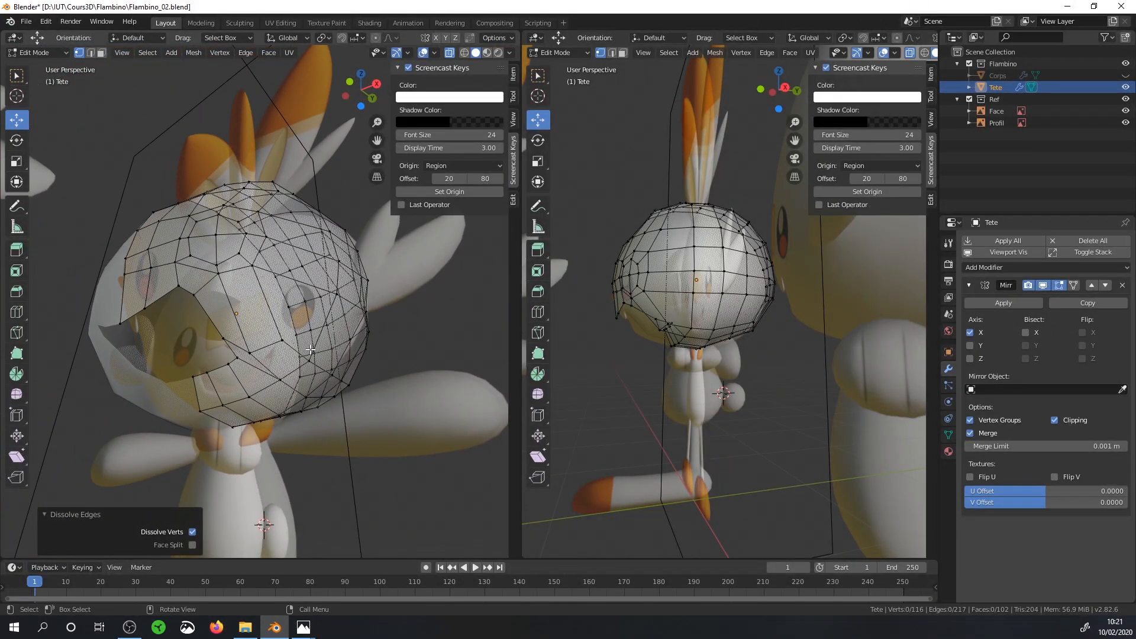
Step: Select the four-edge loop on the lower cheek, then rotate and move it in the front view to smooth the spacing
{"action": "left_click", "coordinate": [295, 351], "text": "alt"}
{"action": "left_click", "coordinate": [296, 353], "text": "alt"}
{"action": "middle_click_drag", "start_coordinate": [296, 353], "coordinate": [253, 374]}
{"action": "key", "text": "KP_1"}
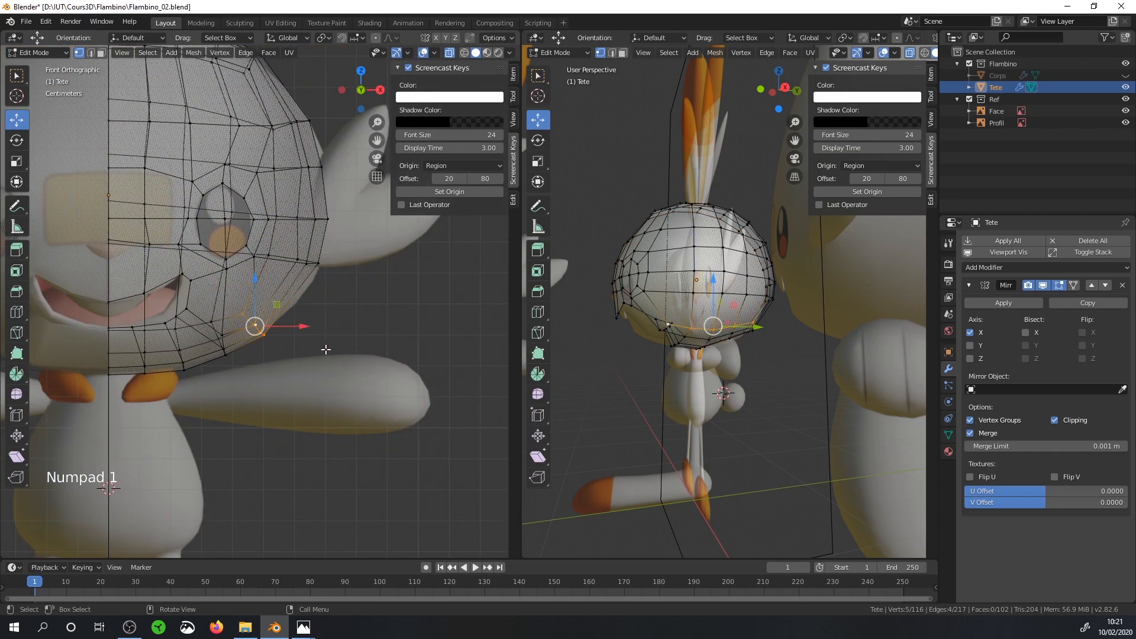
{"action": "key", "text": "r"}
{"action": "left_click", "coordinate": [338, 313]}
{"action": "left_click_drag", "start_coordinate": [279, 302], "coordinate": [299, 286]}
Step: Slide the lower cheek vertex along its edge by a factor of 0.381
{"action": "middle_click_drag", "start_coordinate": [298, 286], "coordinate": [237, 296]}
{"action": "scroll", "coordinate": [236, 296], "scroll_direction": "down", "scroll_amount": 3}
{"action": "middle_click_drag", "start_coordinate": [237, 296], "coordinate": [248, 336]}
{"action": "scroll", "coordinate": [237, 326], "scroll_direction": "up", "scroll_amount": 2}
{"action": "left_click", "coordinate": [248, 337]}
{"action": "left_click", "coordinate": [248, 336]}
{"action": "key", "text": "g"}
{"action": "key", "text": "g"}
{"action": "left_click", "coordinate": [232, 326]}
{"action": "key", "text": "KP_1"}
Step: Box-select the back half of the head in the right orthographic view and hide it again
{"action": "scroll", "coordinate": [237, 322], "scroll_direction": "up", "scroll_amount": 1}
{"action": "scroll", "coordinate": [615, 327], "scroll_direction": "down", "scroll_amount": 3}
{"action": "middle_click_drag", "start_coordinate": [680, 325], "coordinate": [769, 322]}
{"action": "key", "text": "KP_3"}
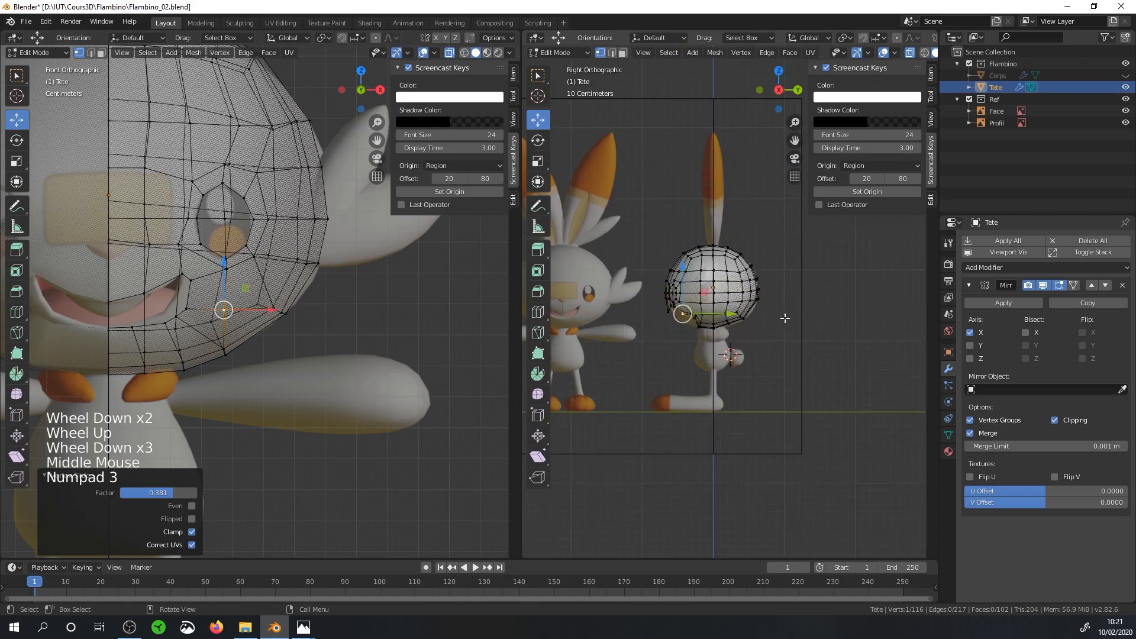
{"action": "key", "text": "a"}
{"action": "key", "text": "a"}
{"action": "key", "text": "a"}
{"action": "key", "text": "b"}
{"action": "left_click_drag", "start_coordinate": [778, 334], "coordinate": [716, 224]}
{"action": "key", "text": "h"}
Step: Fine-tune the vertices at the mouth corner and along the outer lower lip in the front view
{"action": "scroll", "coordinate": [162, 274], "scroll_direction": "up", "scroll_amount": 2}
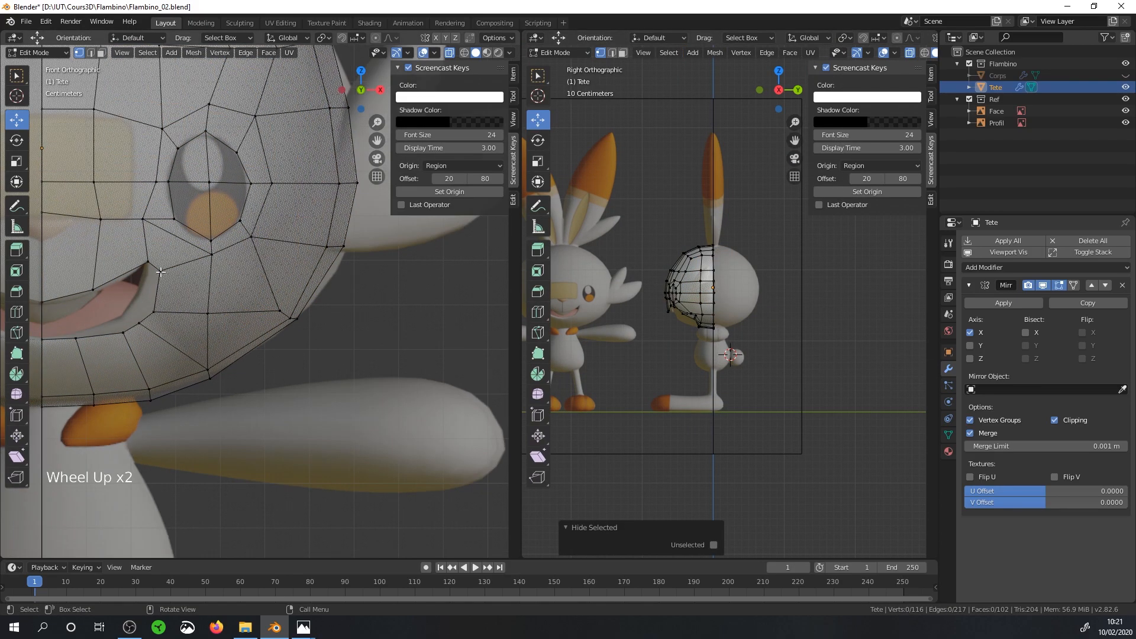
{"action": "double_click", "coordinate": [161, 271]}
{"action": "left_click", "coordinate": [160, 271]}
{"action": "left_click_drag", "start_coordinate": [181, 250], "coordinate": [172, 251]}
{"action": "left_click", "coordinate": [163, 314]}
{"action": "left_click_drag", "start_coordinate": [177, 290], "coordinate": [126, 308]}
{"action": "left_click", "coordinate": [147, 326]}
{"action": "left_click", "coordinate": [126, 335]}
Step: Reveal the whole head mesh and select the vertical edge loop that runs from the lower lip around the head
{"action": "scroll", "coordinate": [181, 347], "scroll_direction": "down", "scroll_amount": 2}
{"action": "left_click", "coordinate": [179, 347], "text": "alt"}
{"action": "middle_click_drag", "start_coordinate": [179, 347], "coordinate": [108, 343]}
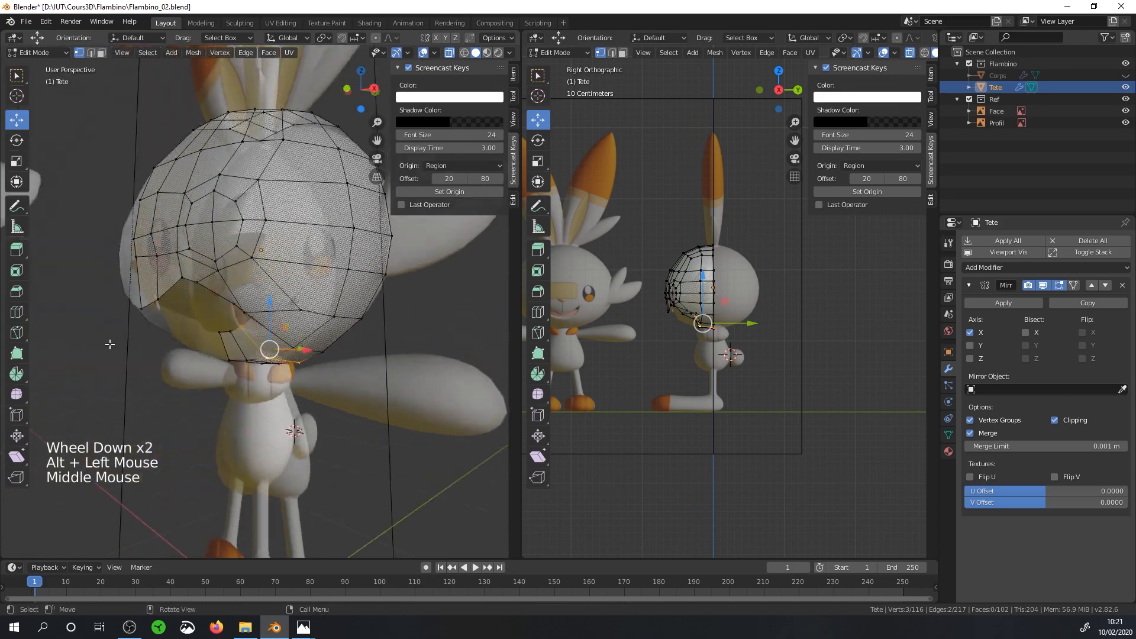
{"action": "scroll", "coordinate": [109, 342], "scroll_direction": "down", "scroll_amount": 3}
{"action": "middle_click_drag", "start_coordinate": [322, 341], "coordinate": [346, 343]}
{"action": "key", "text": "alt+h"}
{"action": "left_click", "coordinate": [268, 324], "text": "alt"}
{"action": "middle_click_drag", "start_coordinate": [268, 324], "coordinate": [330, 294]}
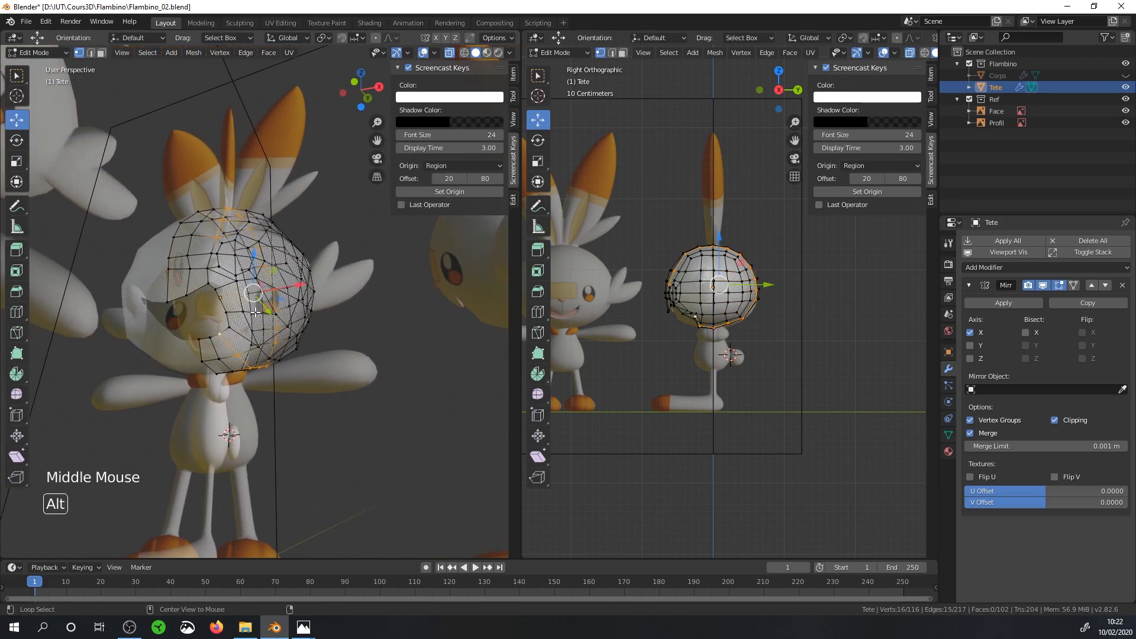
{"action": "middle_click_drag", "start_coordinate": [255, 312], "coordinate": [49, 130]}
{"action": "middle_click_drag", "start_coordinate": [204, 339], "coordinate": [228, 319]}
{"action": "scroll", "coordinate": [229, 314], "scroll_direction": "up", "scroll_amount": 2}
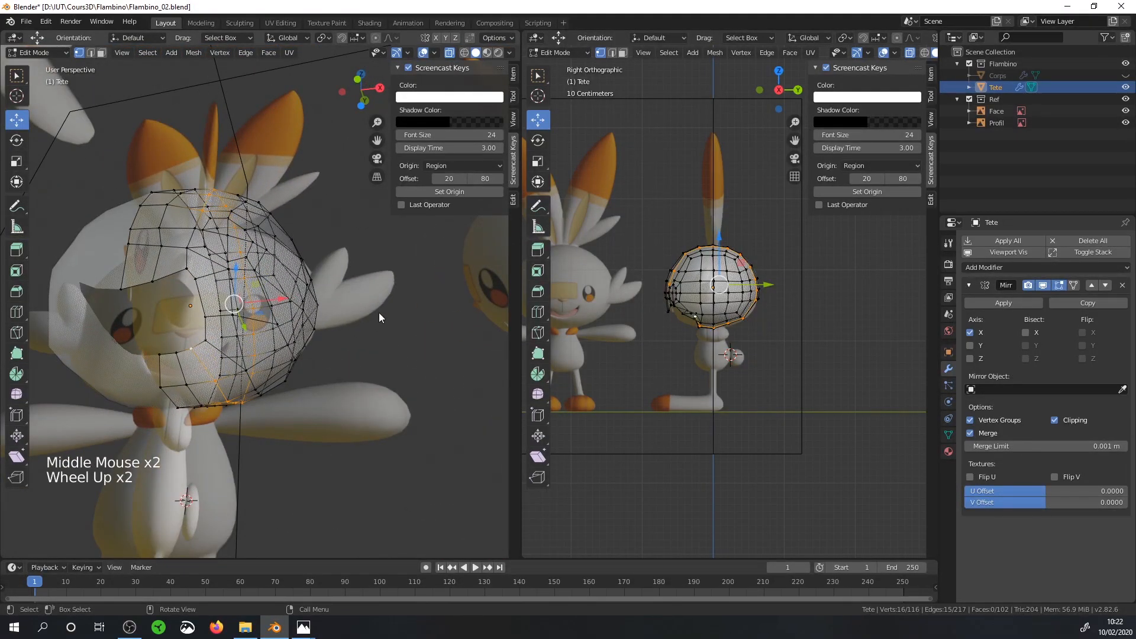
Step: Move the lower-lip vertex nearest the mouth corner forward along Y with proportional editing enabled
{"action": "scroll", "coordinate": [707, 360], "scroll_direction": "up", "scroll_amount": 4}
{"action": "middle_click_drag", "start_coordinate": [711, 339], "coordinate": [795, 318], "text": "shift"}
{"action": "scroll", "coordinate": [738, 314], "scroll_direction": "up", "scroll_amount": 4}
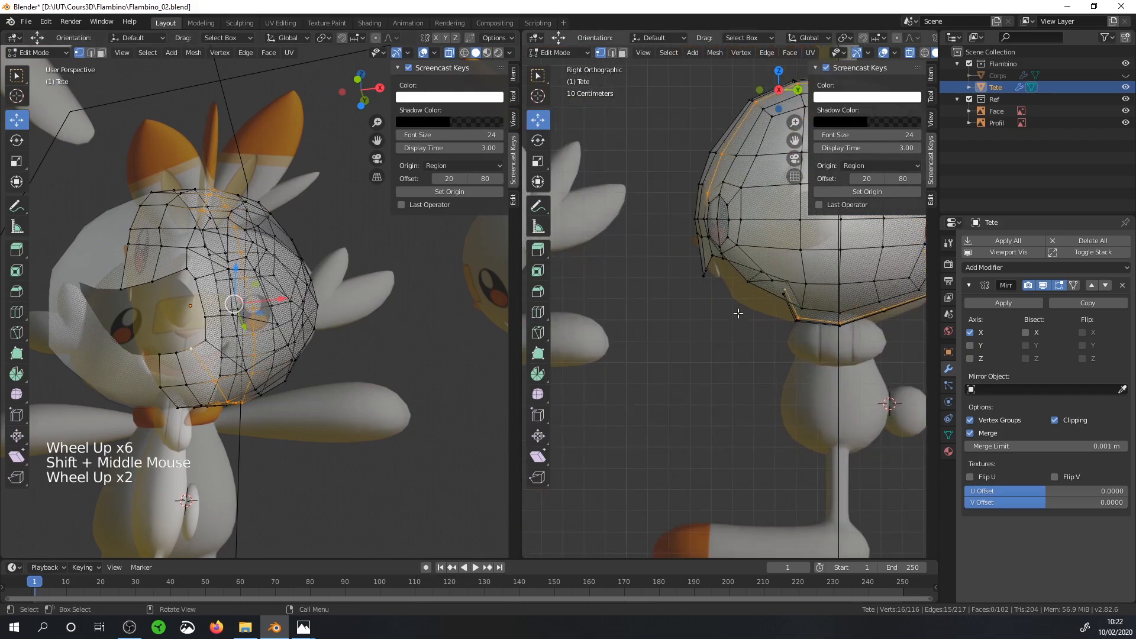
{"action": "left_click", "coordinate": [693, 264]}
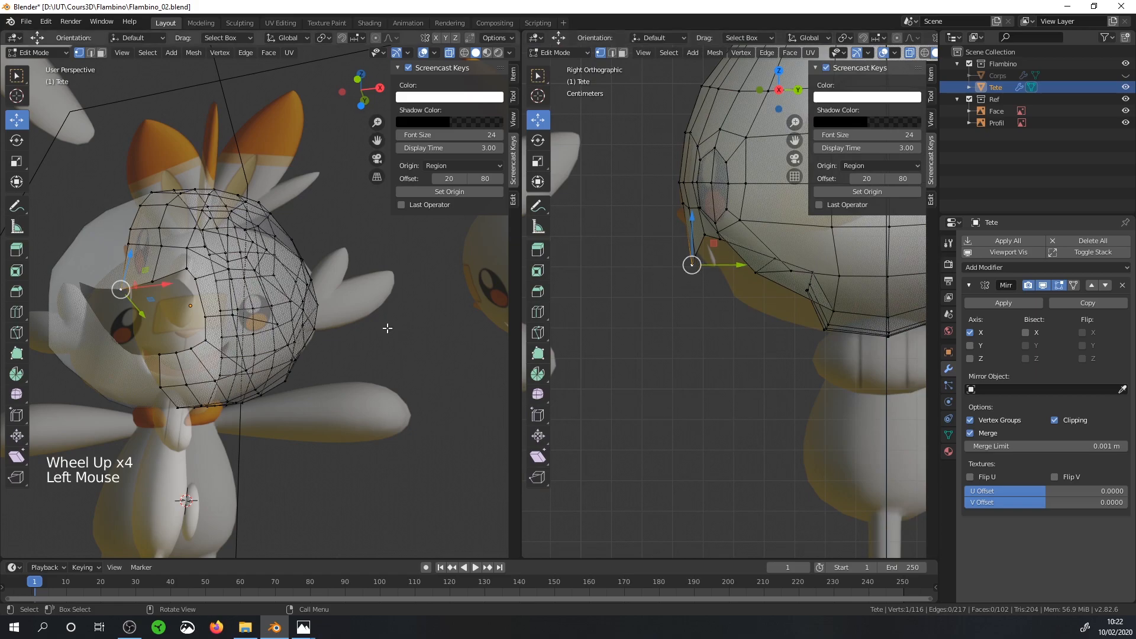
{"action": "middle_click_drag", "start_coordinate": [228, 371], "coordinate": [260, 379]}
{"action": "left_click", "coordinate": [139, 314]}
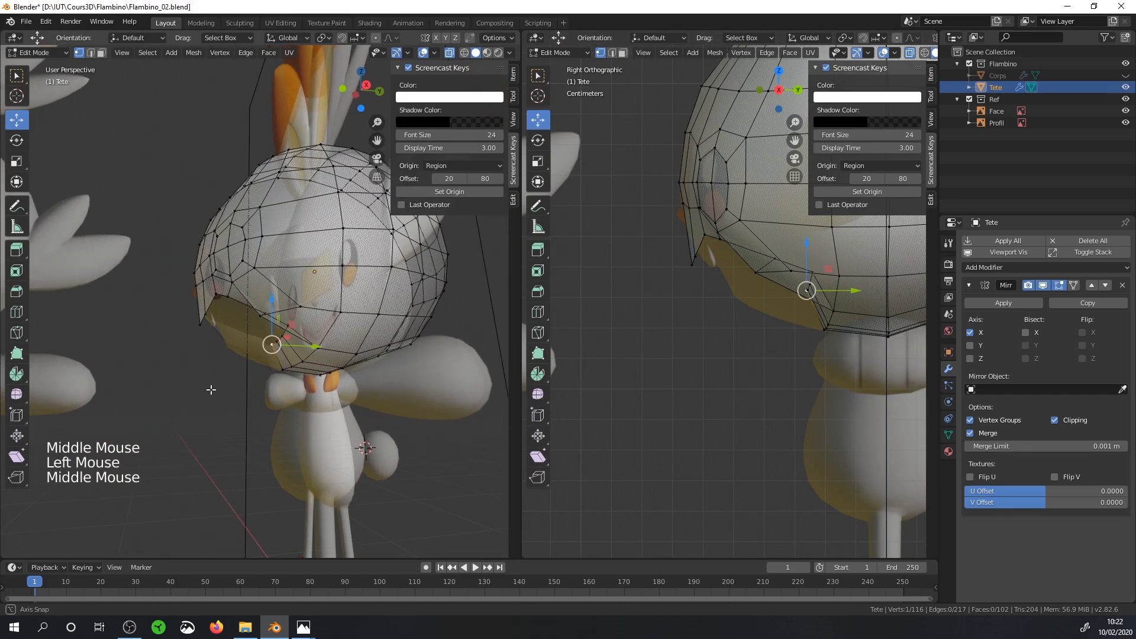
{"action": "key", "text": "o"}
{"action": "left_click_drag", "start_coordinate": [307, 356], "coordinate": [261, 354]}
{"action": "middle_click_drag", "start_coordinate": [261, 353], "coordinate": [329, 323]}
Step: Disable proportional editing and move the adjacent lower-lip vertex forward along Y
{"action": "left_click", "coordinate": [257, 367]}
{"action": "left_click", "coordinate": [250, 352]}
{"action": "key", "text": "o"}
{"action": "left_click_drag", "start_coordinate": [294, 367], "coordinate": [259, 352]}
Step: Reposition the upper- and lower-lip vertices along Y in the profile view to follow the head's curvature
{"action": "left_click", "coordinate": [703, 238]}
{"action": "left_click_drag", "start_coordinate": [738, 239], "coordinate": [764, 290]}
{"action": "left_click", "coordinate": [696, 256]}
{"action": "left_click", "coordinate": [692, 266]}
{"action": "left_click", "coordinate": [729, 291]}
{"action": "left_click", "coordinate": [741, 290]}
{"action": "left_click", "coordinate": [790, 273]}
{"action": "left_click", "coordinate": [736, 289]}
{"action": "left_click", "coordinate": [764, 284]}
{"action": "left_click_drag", "start_coordinate": [788, 284], "coordinate": [763, 290]}
Step: Move the mouth-corner vertices forward along Y in the profile view, the uppermost one by -0.00387 m
{"action": "left_click", "coordinate": [733, 290]}
{"action": "left_click", "coordinate": [792, 272]}
{"action": "left_click_drag", "start_coordinate": [825, 271], "coordinate": [758, 273]}
{"action": "left_click", "coordinate": [722, 259]}
{"action": "left_click_drag", "start_coordinate": [755, 259], "coordinate": [750, 261]}
{"action": "left_click", "coordinate": [713, 239]}
{"action": "left_click_drag", "start_coordinate": [746, 239], "coordinate": [739, 235]}
{"action": "left_click", "coordinate": [705, 235]}
Step: Examine the reshaped mouth opening and surrounding topology from several angles
{"action": "middle_click_drag", "start_coordinate": [287, 376], "coordinate": [289, 461]}
{"action": "scroll", "coordinate": [338, 390], "scroll_direction": "down", "scroll_amount": 5}
{"action": "scroll", "coordinate": [355, 418], "scroll_direction": "up", "scroll_amount": 5}
{"action": "middle_click_drag", "start_coordinate": [355, 419], "coordinate": [301, 402]}
{"action": "scroll", "coordinate": [312, 426], "scroll_direction": "up", "scroll_amount": 2}
{"action": "middle_click_drag", "start_coordinate": [302, 403], "coordinate": [205, 382]}
{"action": "scroll", "coordinate": [295, 374], "scroll_direction": "down", "scroll_amount": 2}
{"action": "scroll", "coordinate": [192, 326], "scroll_direction": "up", "scroll_amount": 2}
{"action": "middle_click_drag", "start_coordinate": [192, 325], "coordinate": [366, 339], "text": "shift"}
{"action": "scroll", "coordinate": [278, 355], "scroll_direction": "down", "scroll_amount": 3}
{"action": "scroll", "coordinate": [327, 348], "scroll_direction": "up", "scroll_amount": 2}
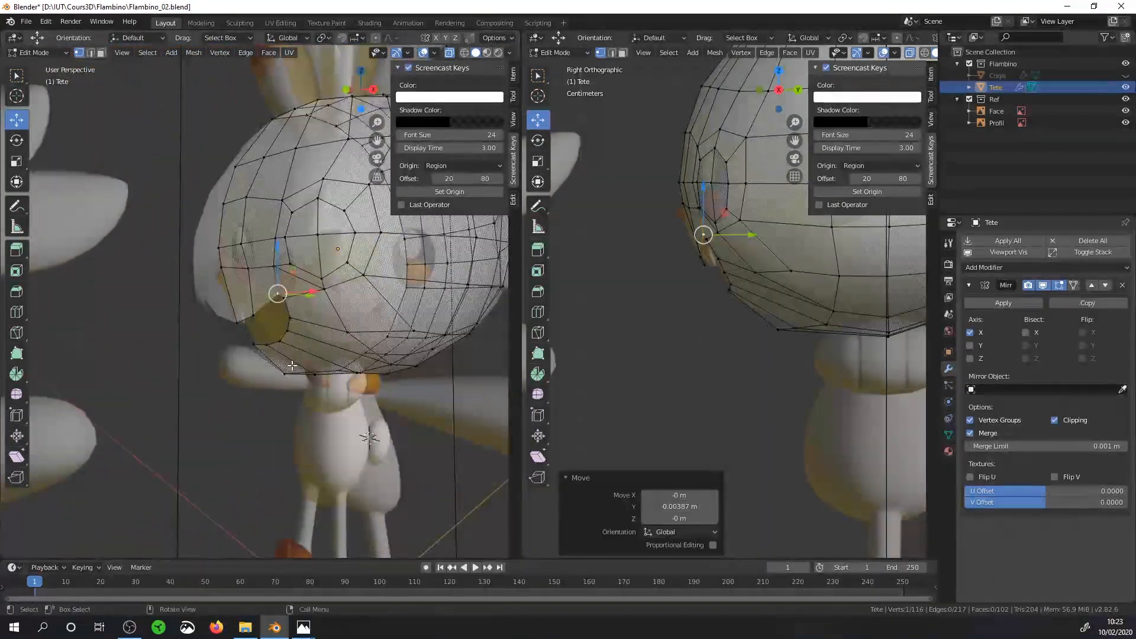
{"action": "middle_click_drag", "start_coordinate": [178, 355], "coordinate": [119, 355], "text": "shift"}
{"action": "middle_click_drag", "start_coordinate": [118, 355], "coordinate": [17, 335]}
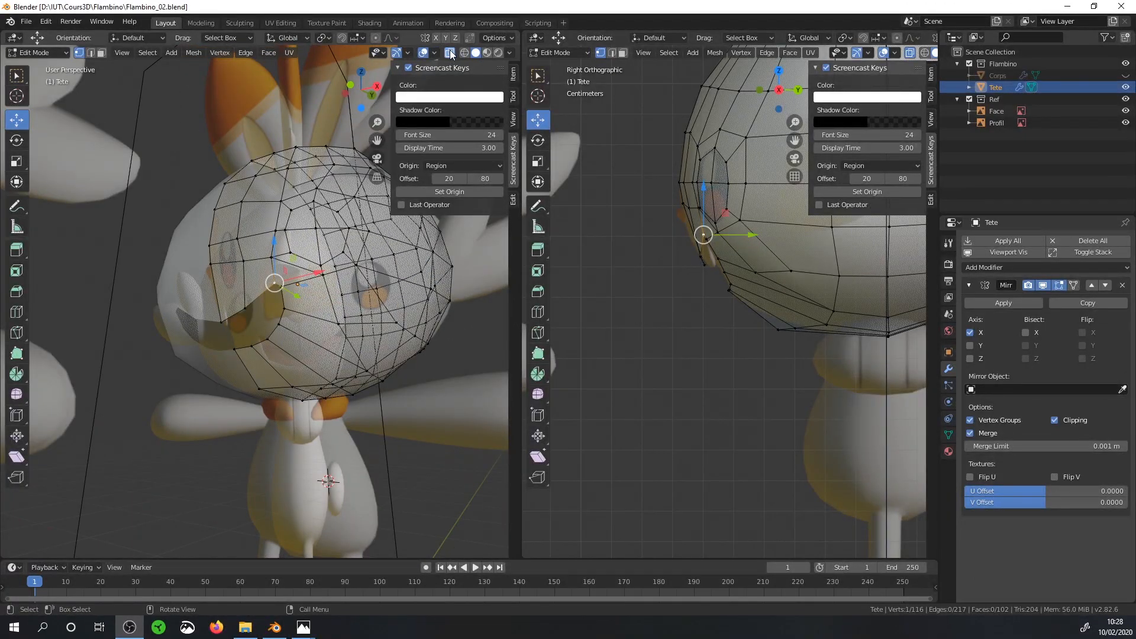
Step: Turn off X-ray in the perspective view and preview a loop cut running down the cheek towards the mouth
{"action": "left_click", "coordinate": [450, 53]}
{"action": "scroll", "coordinate": [265, 381], "scroll_direction": "down", "scroll_amount": 3}
{"action": "middle_click_drag", "start_coordinate": [265, 381], "coordinate": [348, 259]}
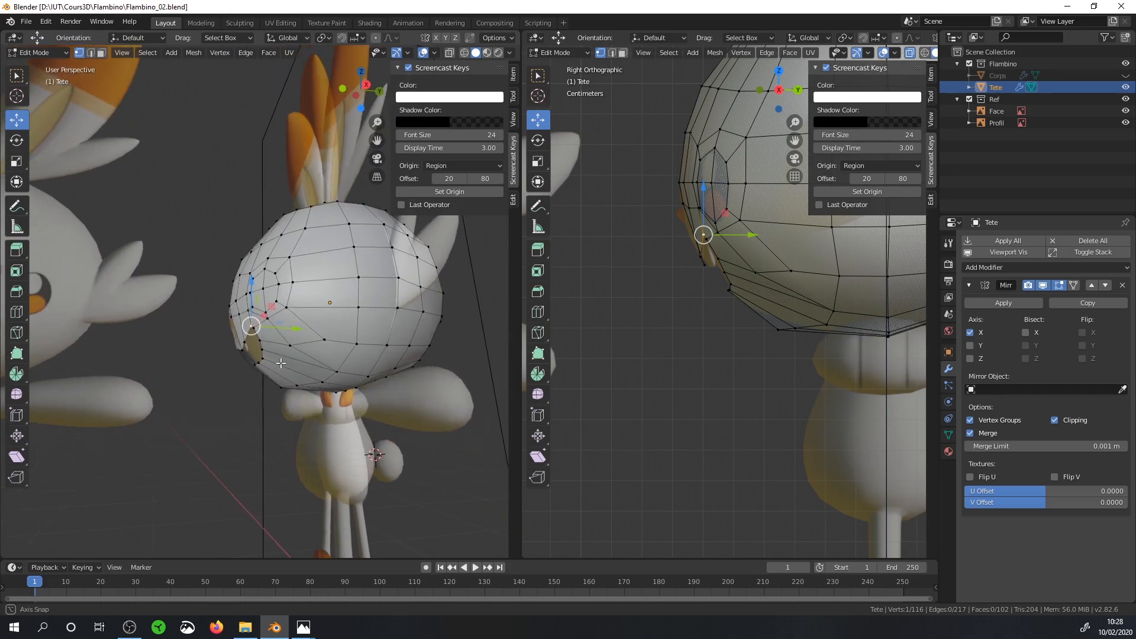
{"action": "key", "text": "ctrl+r"}
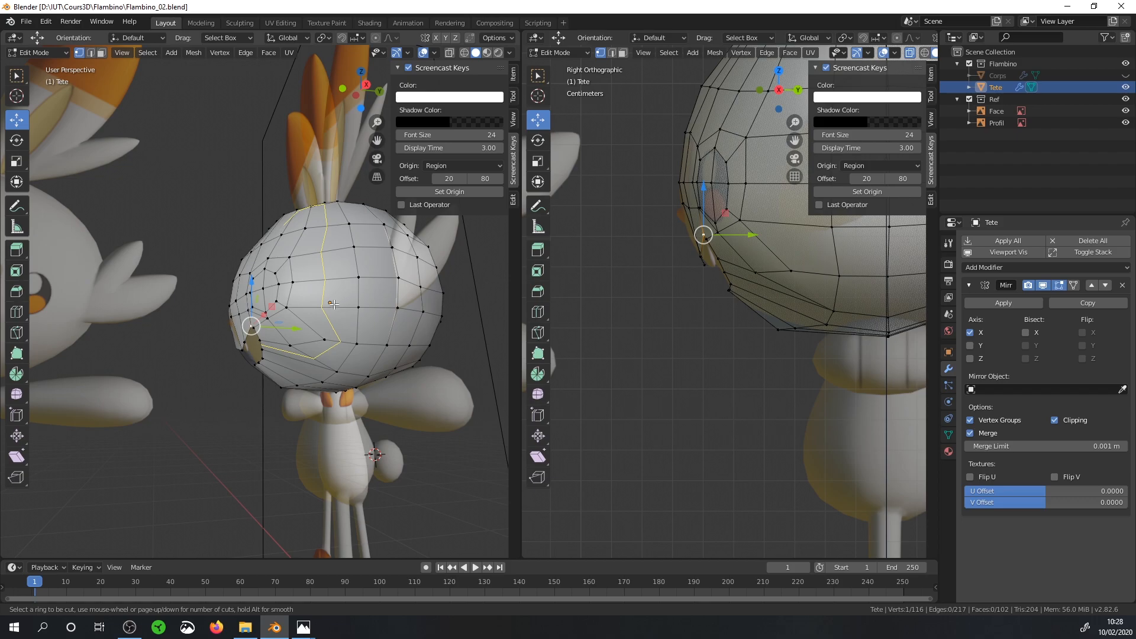
{"action": "key", "text": "Escape"}
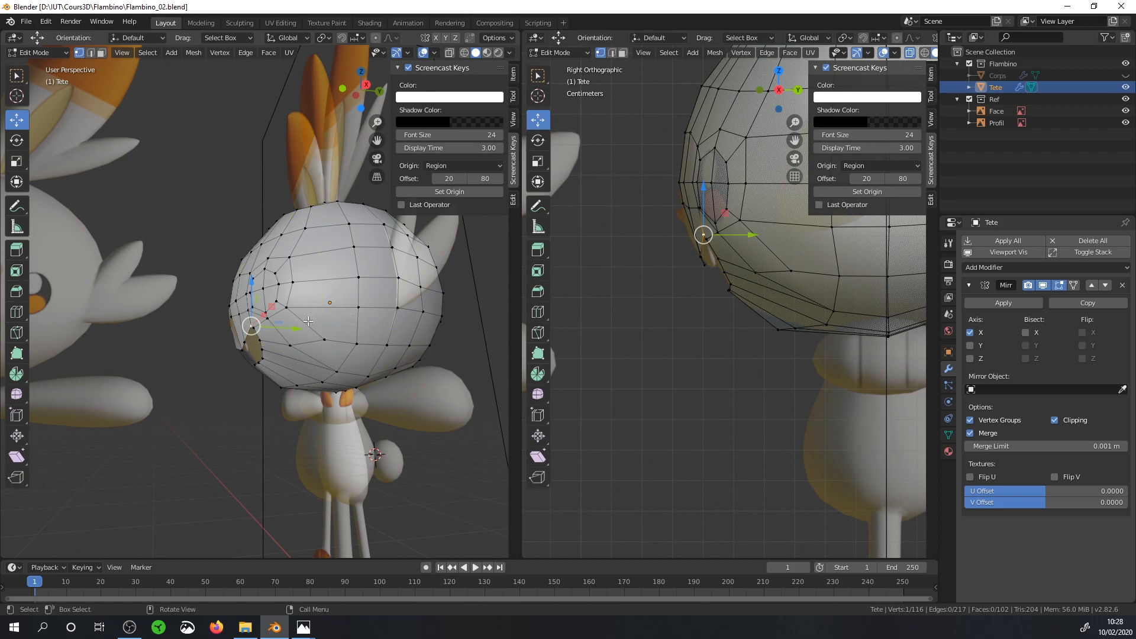
Step: Knife-cut a new edge line from the cheek vertex down across the faces below the mouth corner
{"action": "middle_click_drag", "start_coordinate": [314, 326], "coordinate": [385, 307]}
{"action": "scroll", "coordinate": [355, 323], "scroll_direction": "up", "scroll_amount": 2}
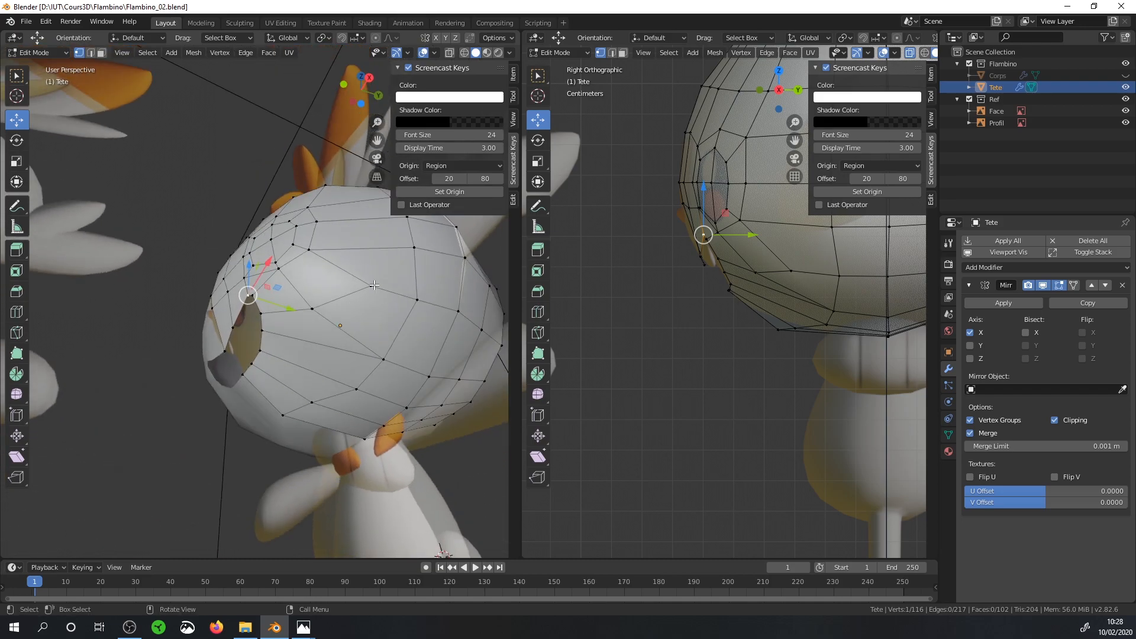
{"action": "key", "text": "k"}
{"action": "key", "text": "Escape"}
{"action": "key", "text": "k"}
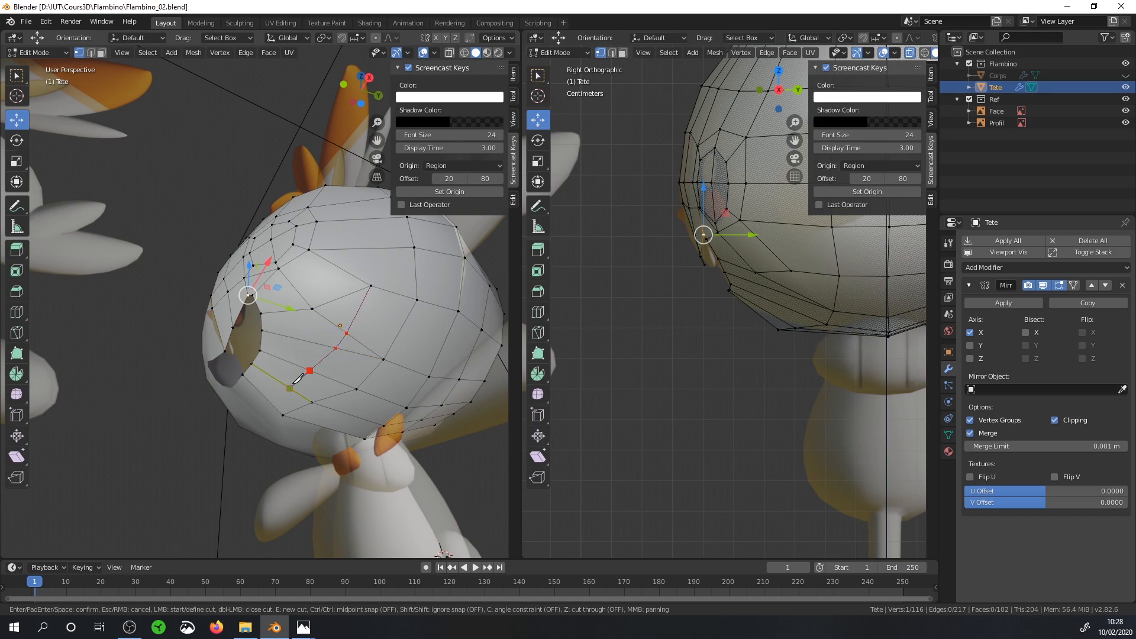
{"action": "key", "text": "Return"}
Step: Merge the two close vertices on the new cheek cut using At First
{"action": "middle_click_drag", "start_coordinate": [276, 392], "coordinate": [312, 402]}
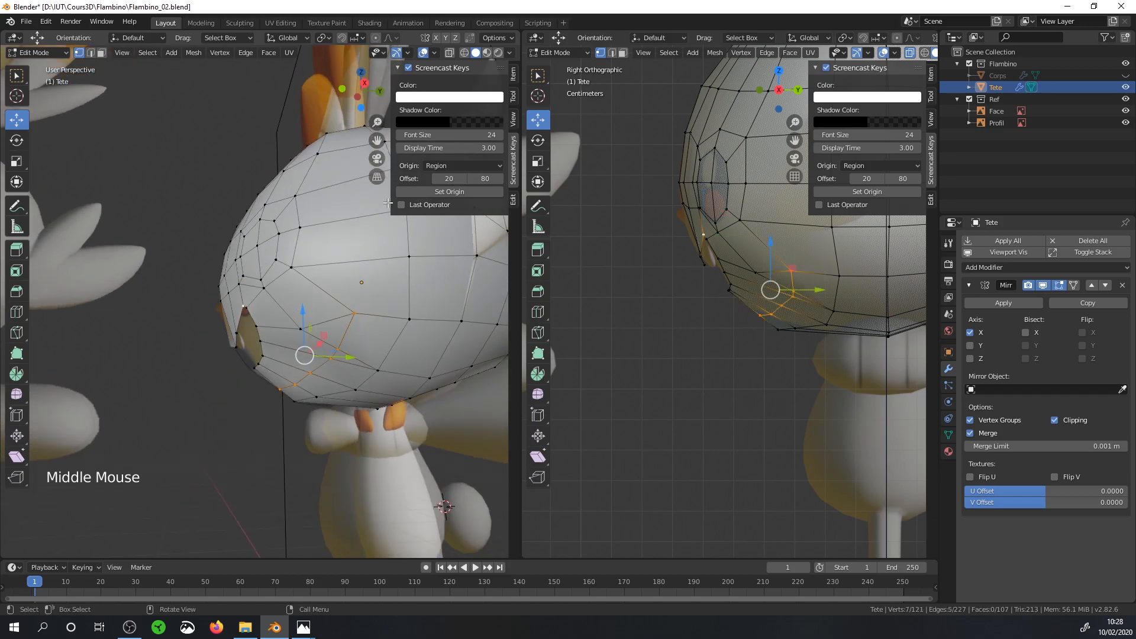
{"action": "middle_click_drag", "start_coordinate": [367, 312], "coordinate": [357, 289]}
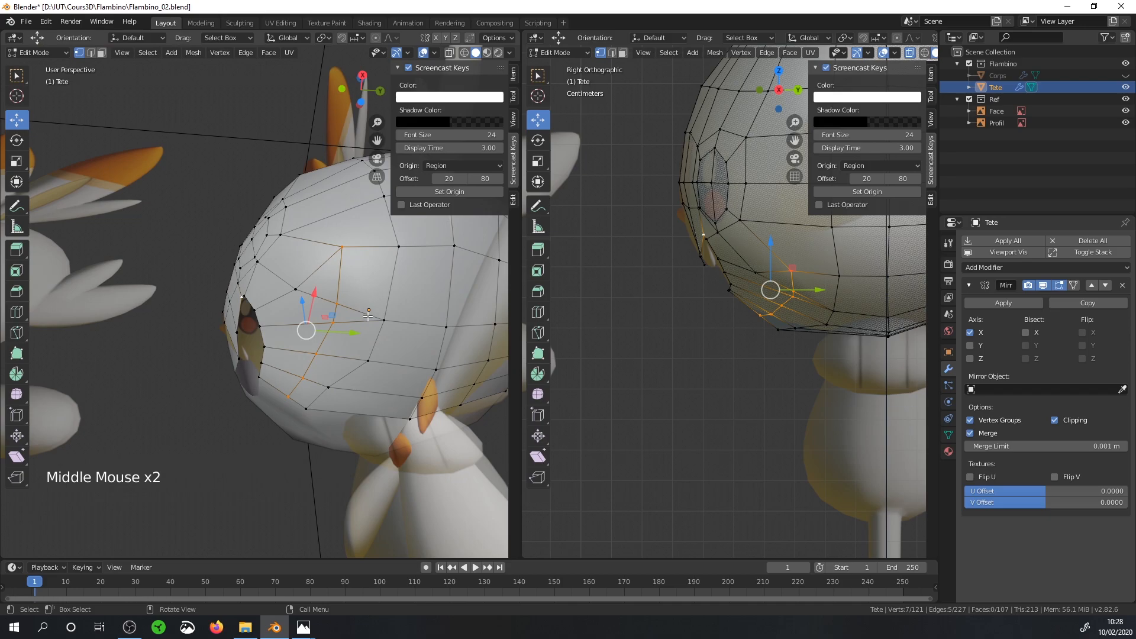
{"action": "scroll", "coordinate": [368, 317], "scroll_direction": "up", "scroll_amount": 1}
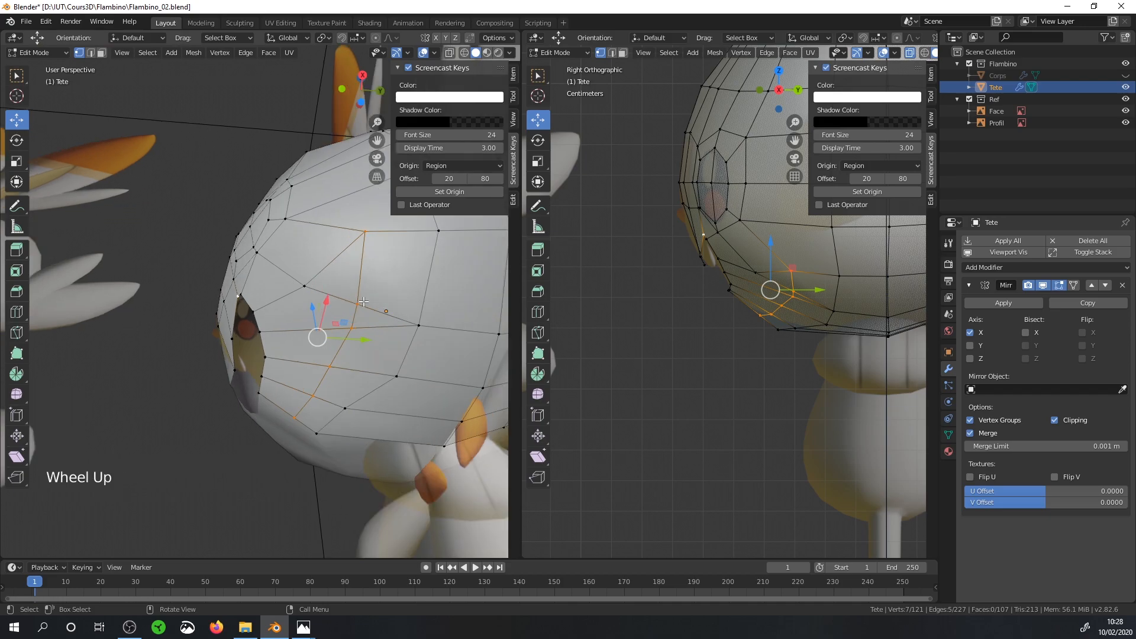
{"action": "left_click", "coordinate": [361, 302]}
{"action": "left_click", "coordinate": [351, 328], "text": "shift"}
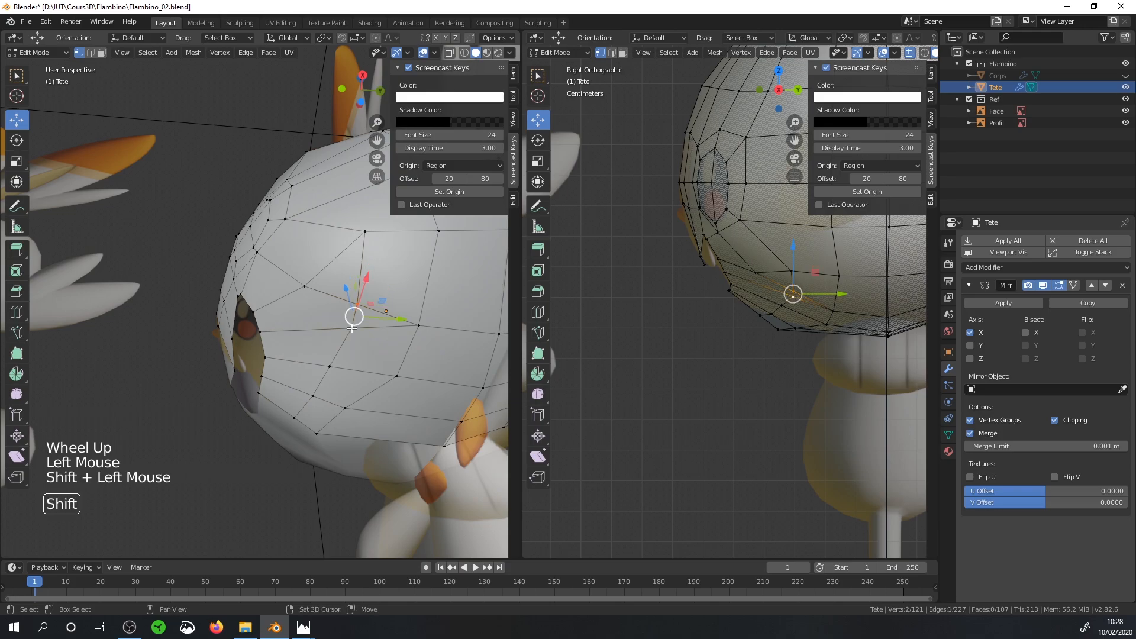
{"action": "key", "text": "alt"}
{"action": "key", "text": "alt+m"}
{"action": "left_click", "coordinate": [335, 329]}
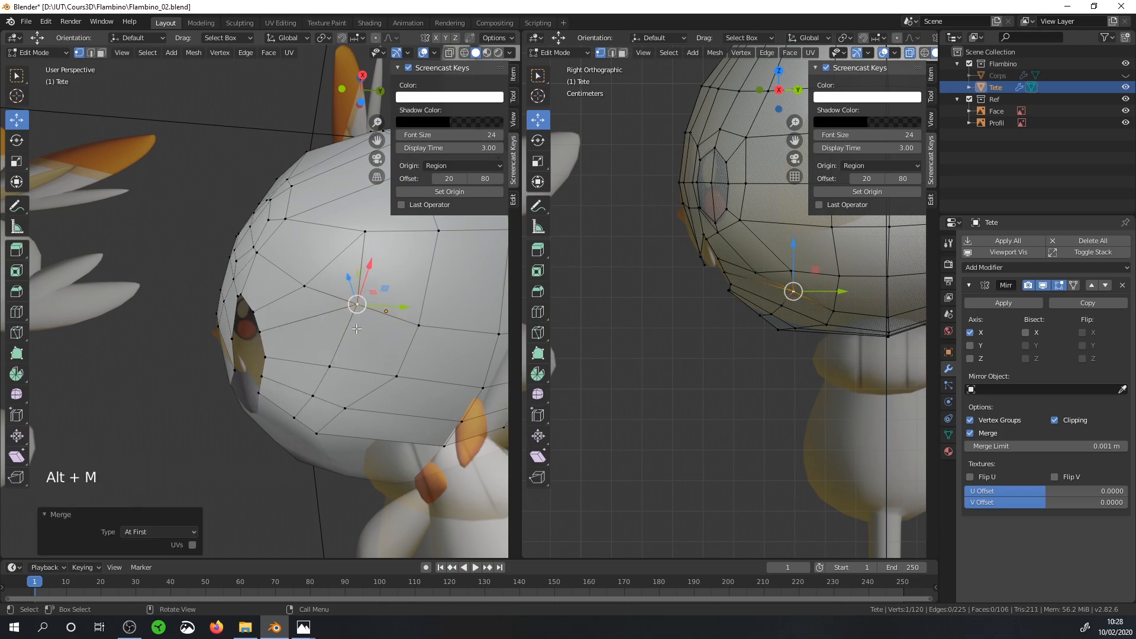
Step: Preview a loop cut beside the new cheek edges to check the edge flow
{"action": "key", "text": "ctrl"}
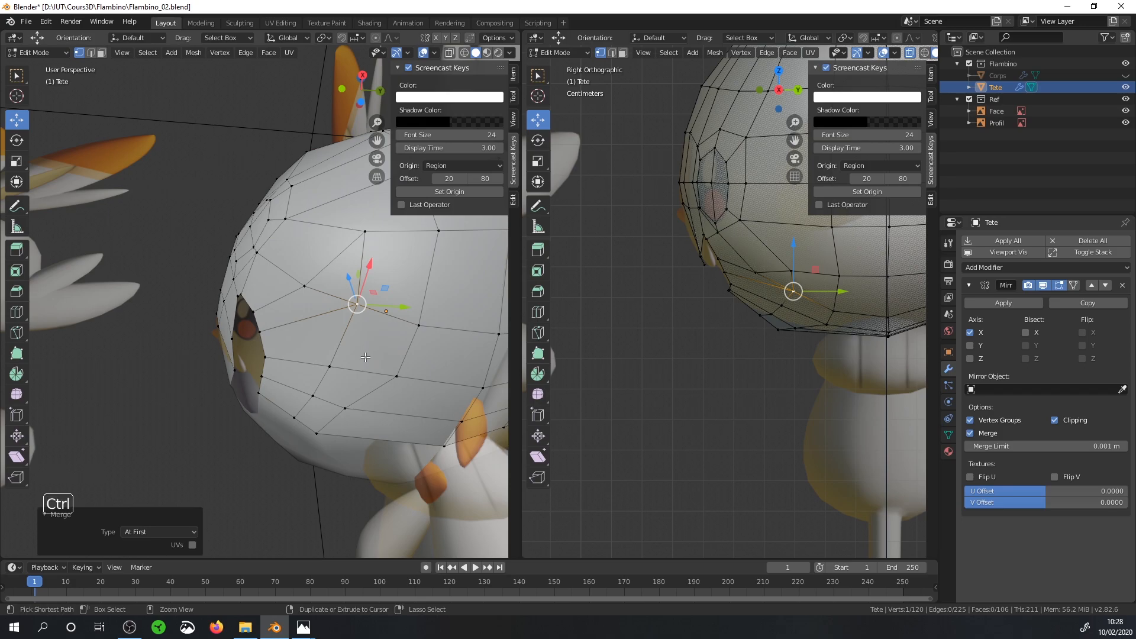
{"action": "key", "text": "ctrl+r"}
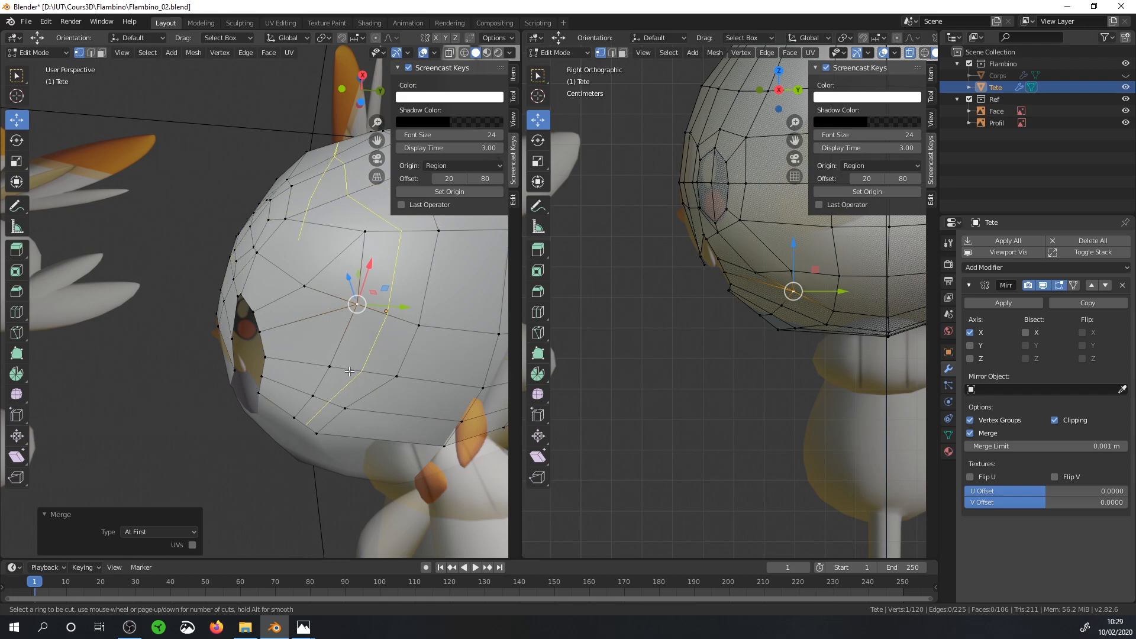
{"action": "key", "text": "Escape"}
Step: Merge the cheek vertex beside the mouth into the neighbouring vertex on the new cut using At Last
{"action": "middle_click_drag", "start_coordinate": [303, 256], "coordinate": [329, 322]}
{"action": "left_click", "coordinate": [332, 323]}
{"action": "left_click", "coordinate": [366, 356], "text": "shift"}
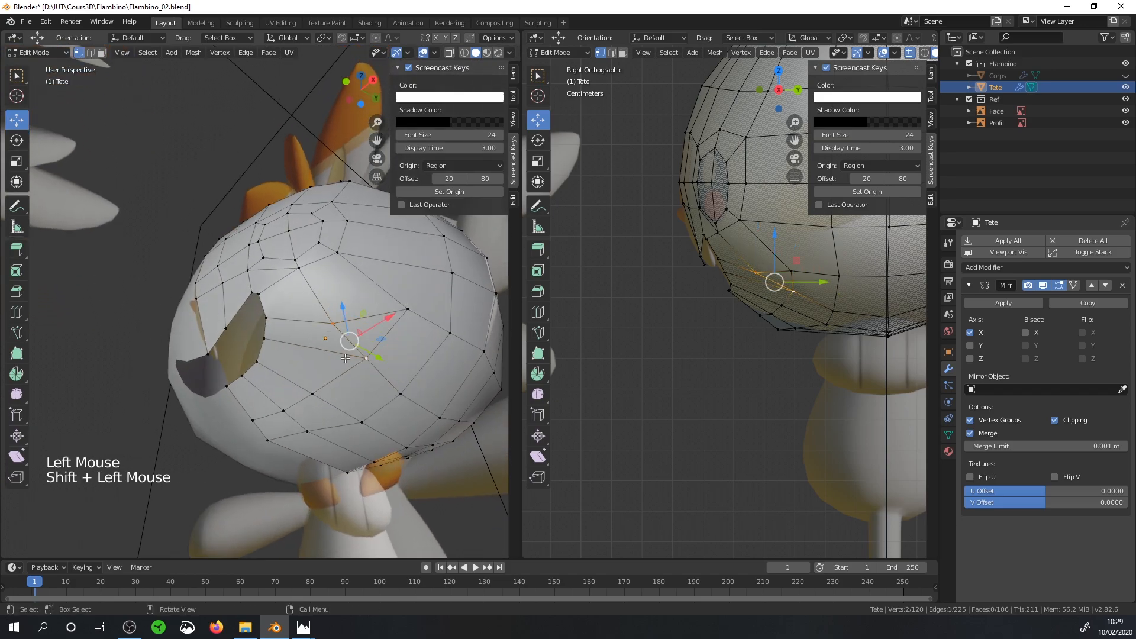
{"action": "key", "text": "alt+m"}
{"action": "left_click", "coordinate": [328, 370]}
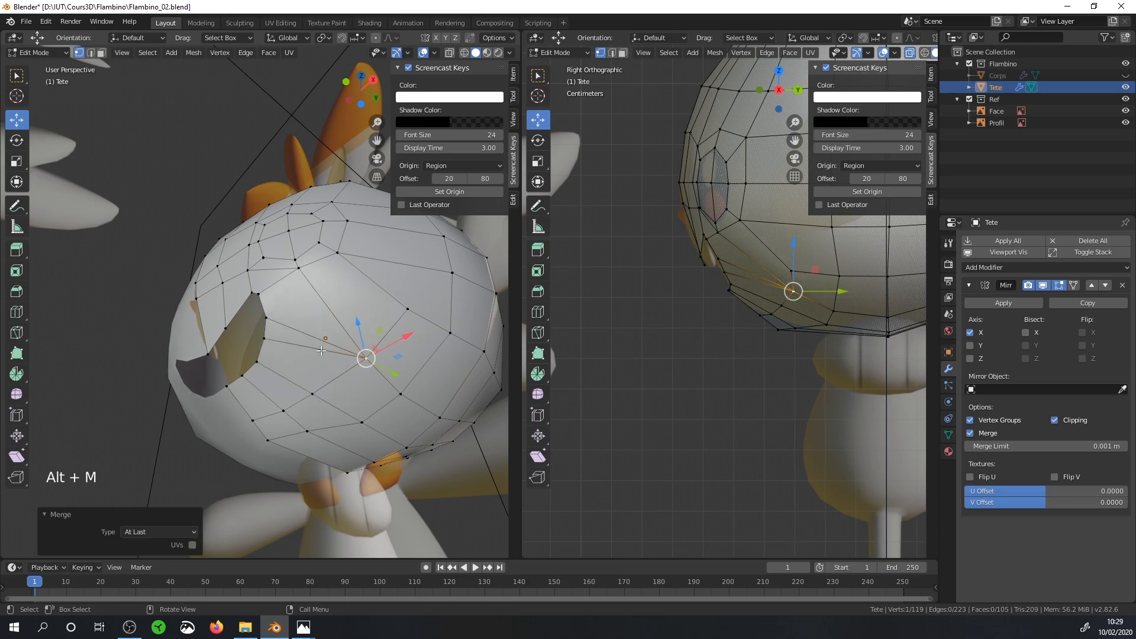
Step: Merge the two adjacent mouth-corner vertices using At Last
{"action": "left_click", "coordinate": [266, 317]}
{"action": "left_click", "coordinate": [262, 337], "text": "shift"}
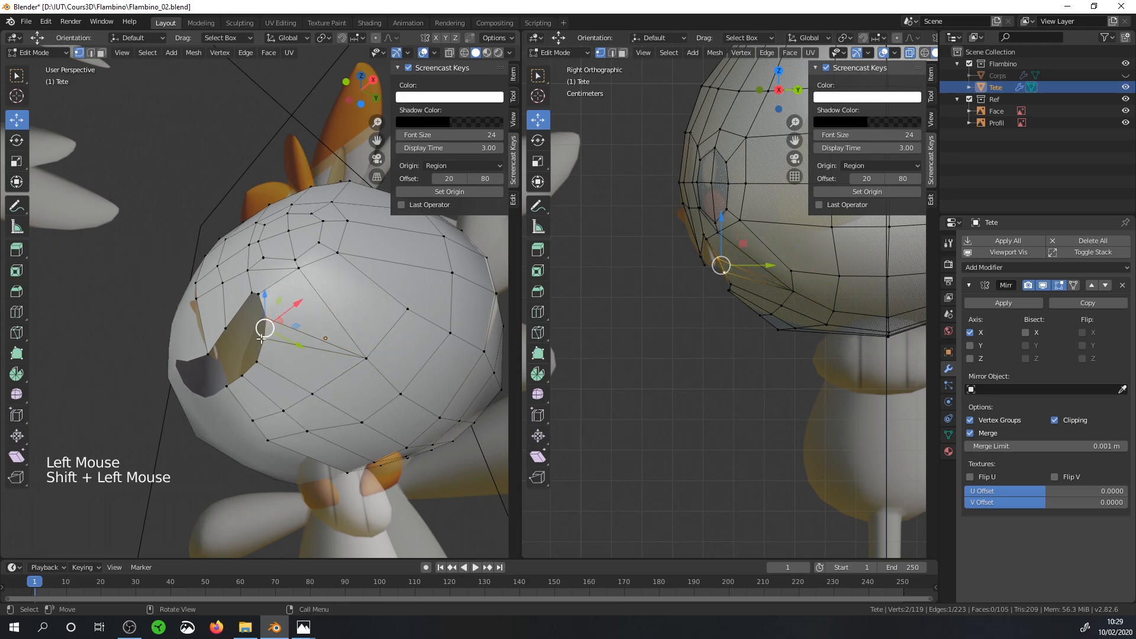
{"action": "key", "text": "alt+m"}
{"action": "left_click", "coordinate": [262, 337]}
{"action": "middle_click_drag", "start_coordinate": [262, 337], "coordinate": [267, 379]}
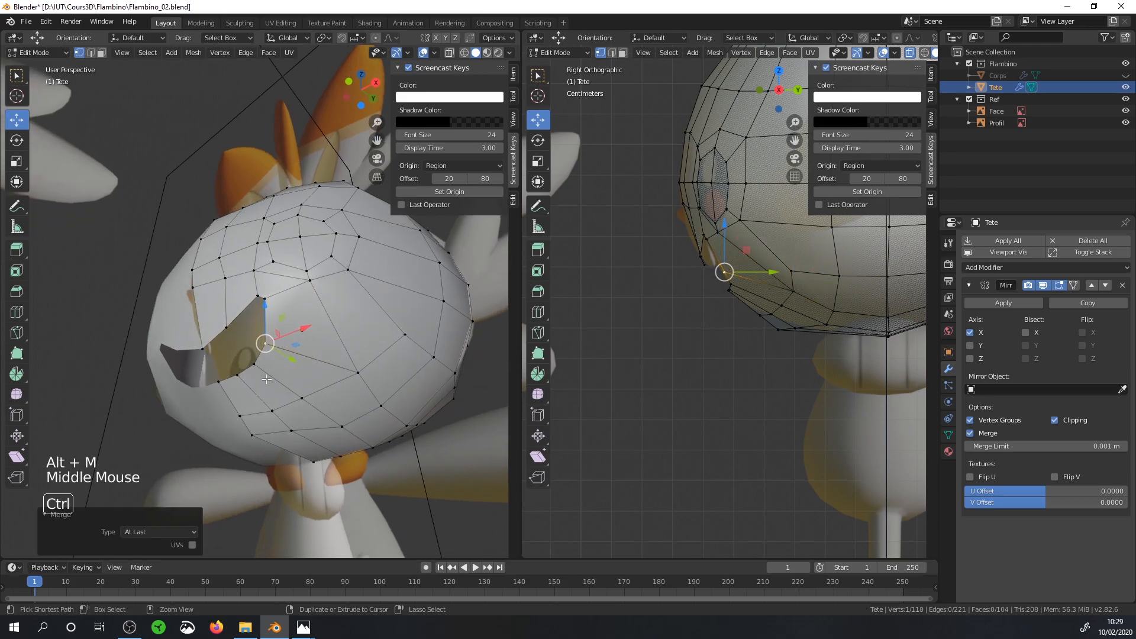
Step: Preview a loop cut around the side of the head to check how the loops run past the mouth
{"action": "key", "text": "ctrl+r"}
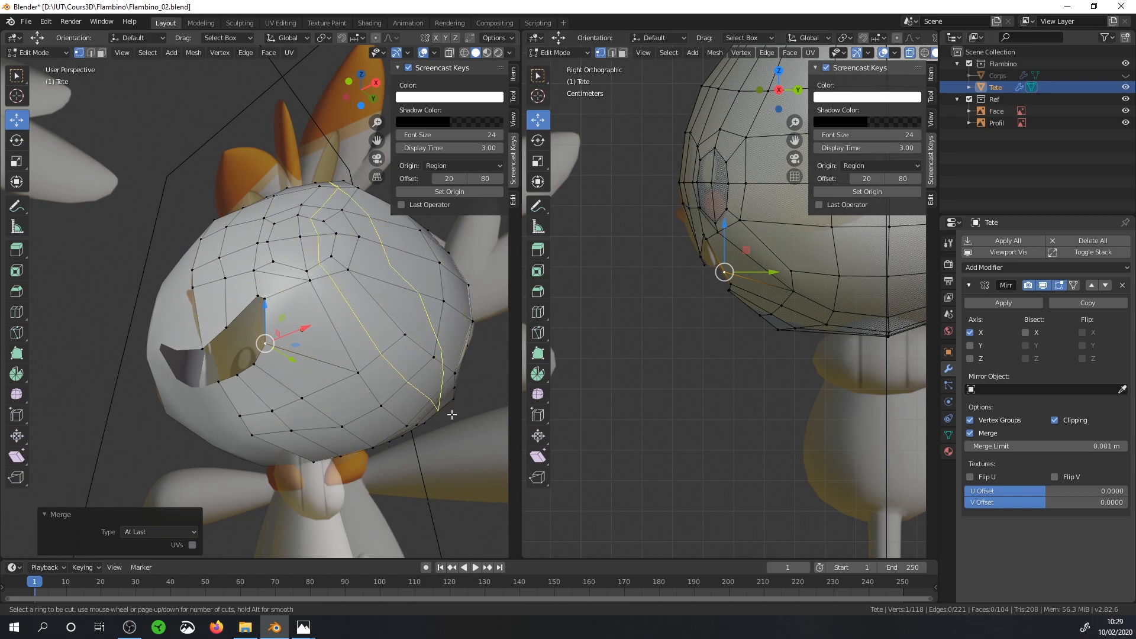
{"action": "key", "text": "Escape"}
{"action": "middle_click_drag", "start_coordinate": [364, 374], "coordinate": [247, 365]}
{"action": "scroll", "coordinate": [379, 382], "scroll_direction": "up", "scroll_amount": 2}
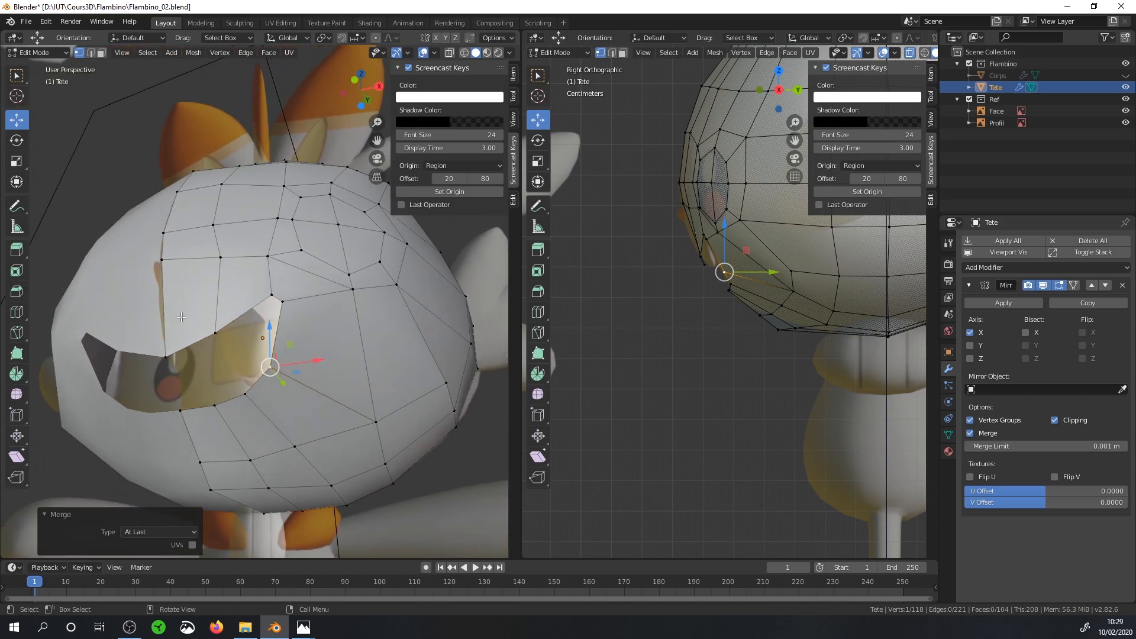
Step: Compare the vertices along the lower lip with those along the upper lip
{"action": "left_click", "coordinate": [174, 409]}
{"action": "left_click", "coordinate": [213, 400]}
{"action": "left_click", "coordinate": [246, 392]}
{"action": "left_click", "coordinate": [273, 365]}
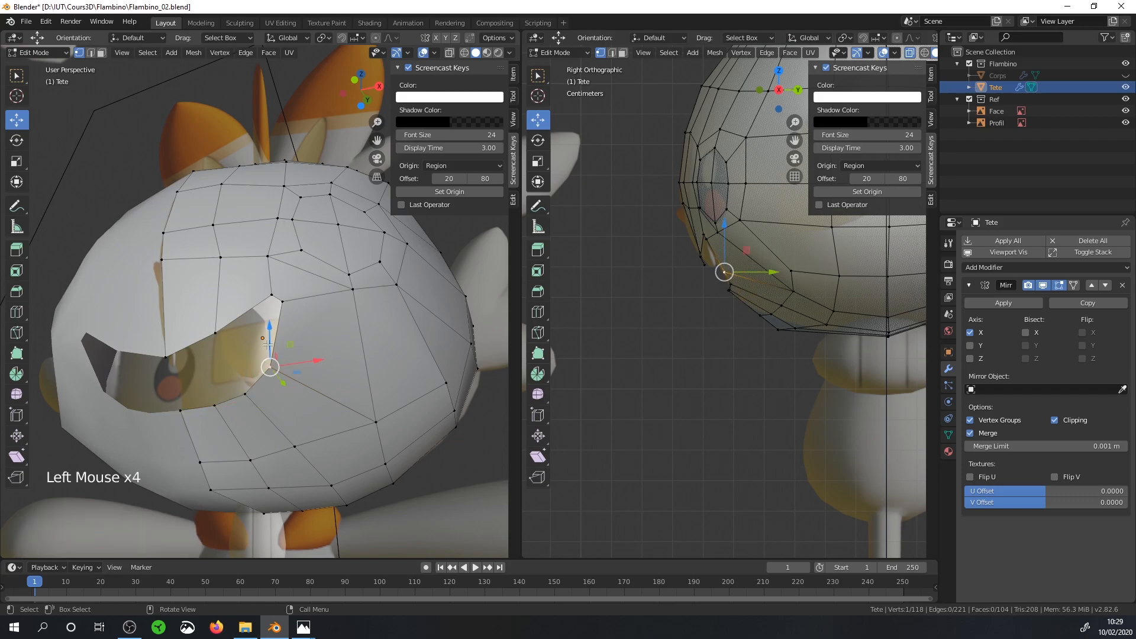
{"action": "left_click", "coordinate": [160, 355]}
{"action": "left_click", "coordinate": [216, 333]}
{"action": "middle_click_drag", "start_coordinate": [217, 333], "coordinate": [195, 362]}
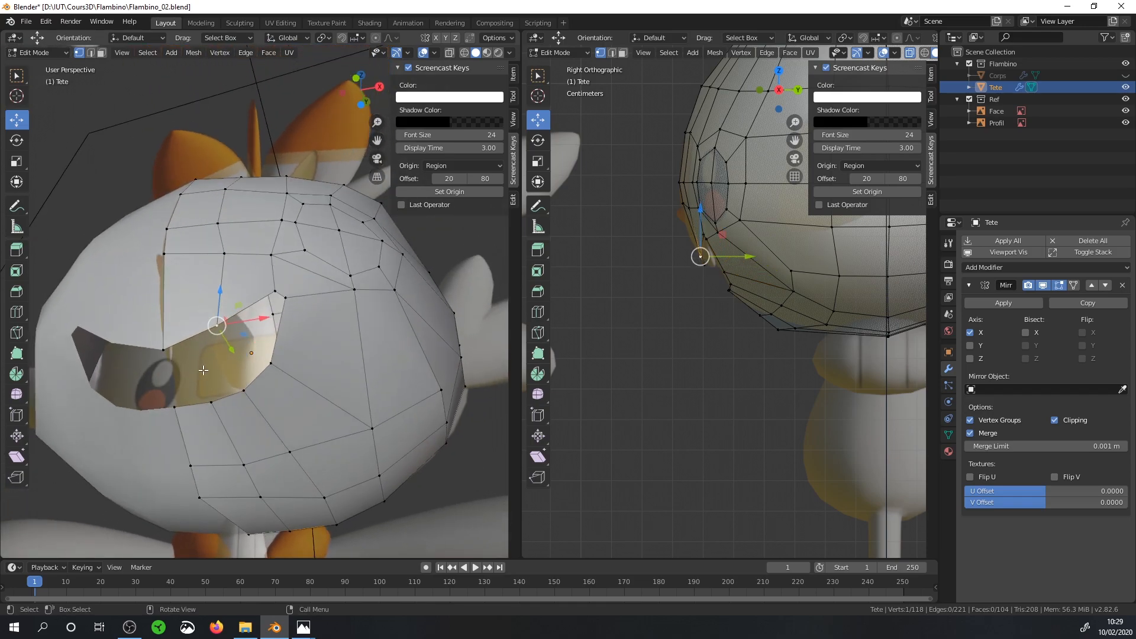
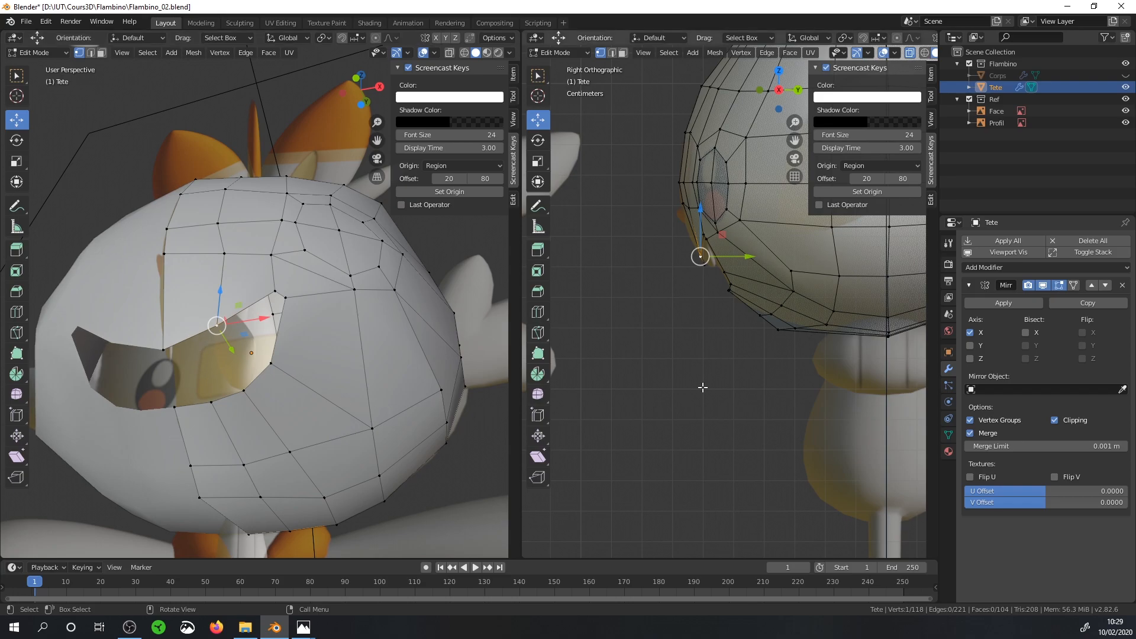
{"action": "middle_click_drag", "start_coordinate": [228, 291], "coordinate": [209, 306]}
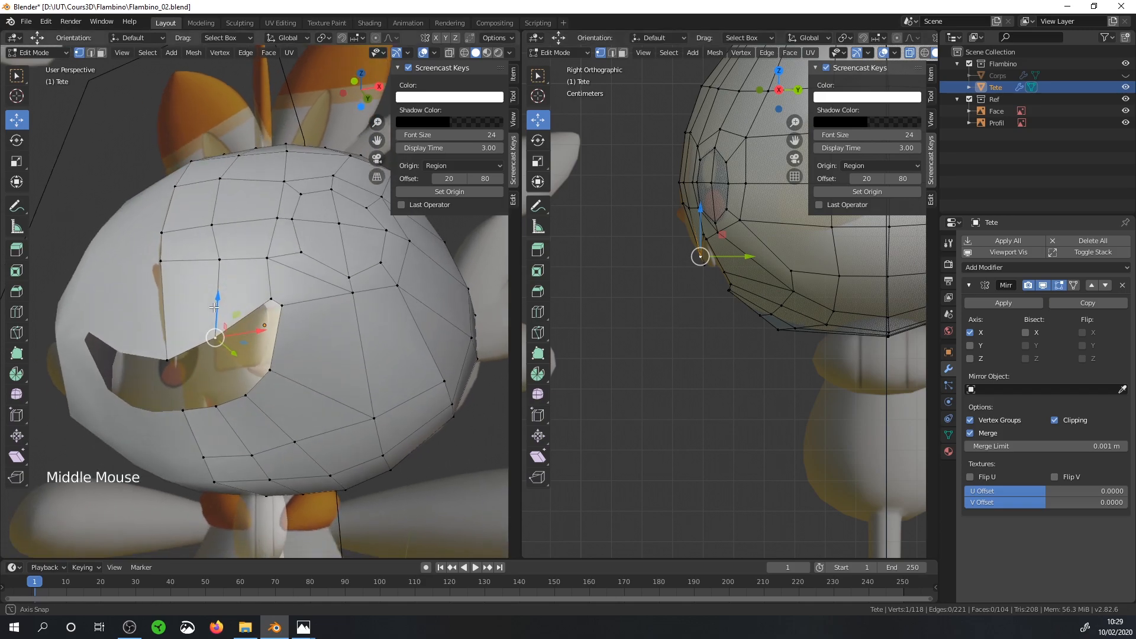
{"action": "middle_click_drag", "start_coordinate": [183, 269], "coordinate": [202, 259]}
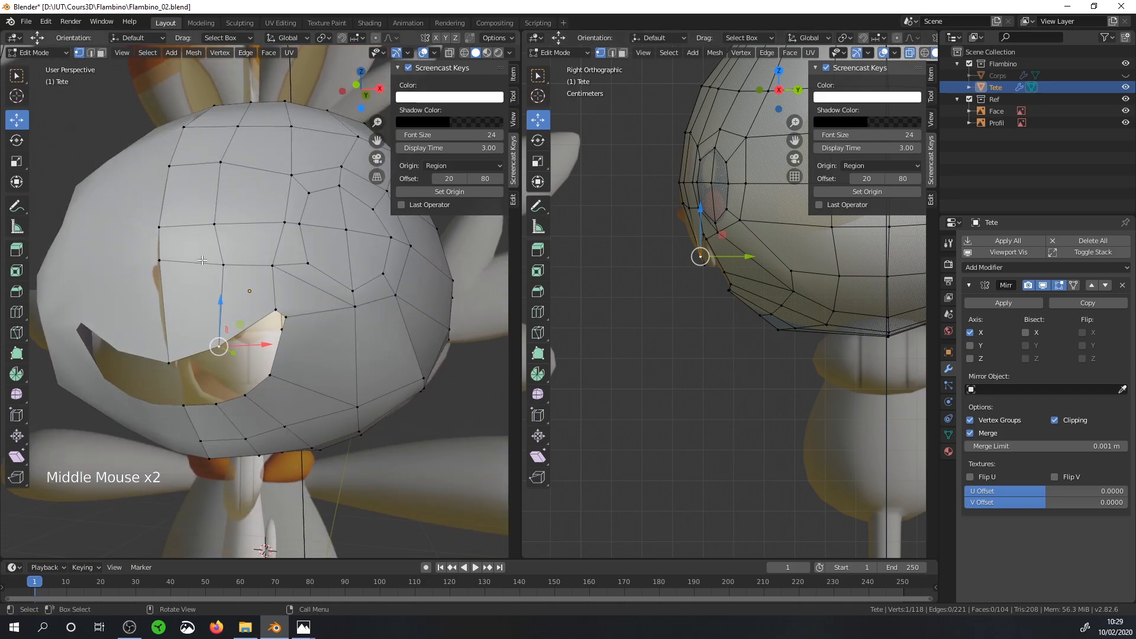
Step: Knife-cut the face beside the midline above the mouth into three faces meeting at an interior vertex
{"action": "key", "text": "k"}
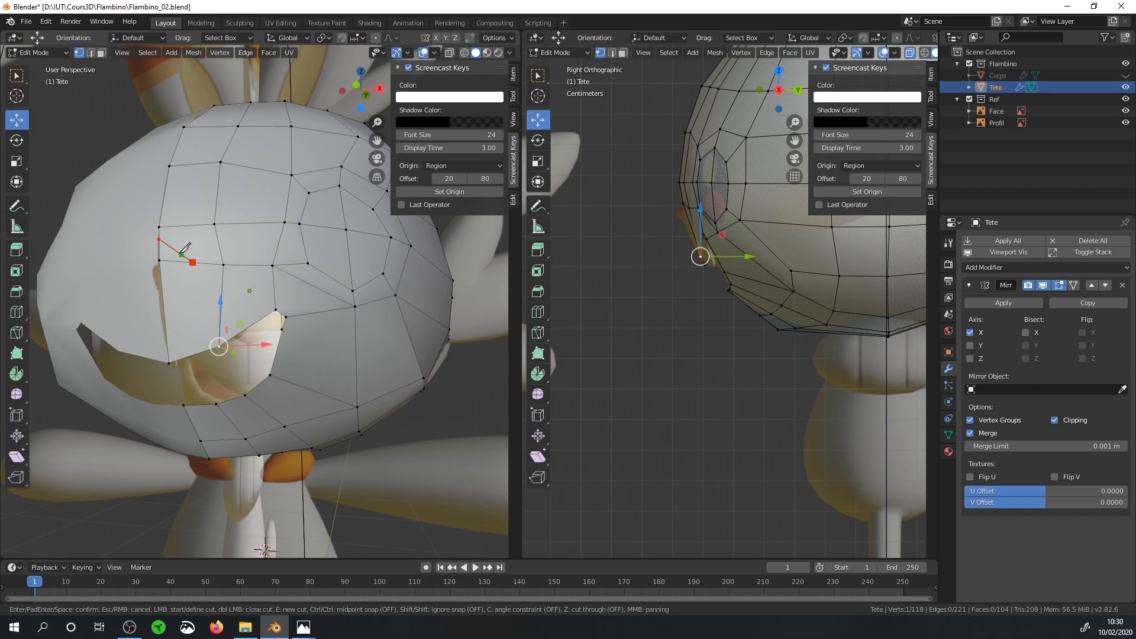
{"action": "left_click", "coordinate": [214, 224]}
{"action": "key", "text": "Return"}
Step: Slide the interior vertex of the new cut along its edge by a factor of 0.301
{"action": "left_click", "coordinate": [176, 248]}
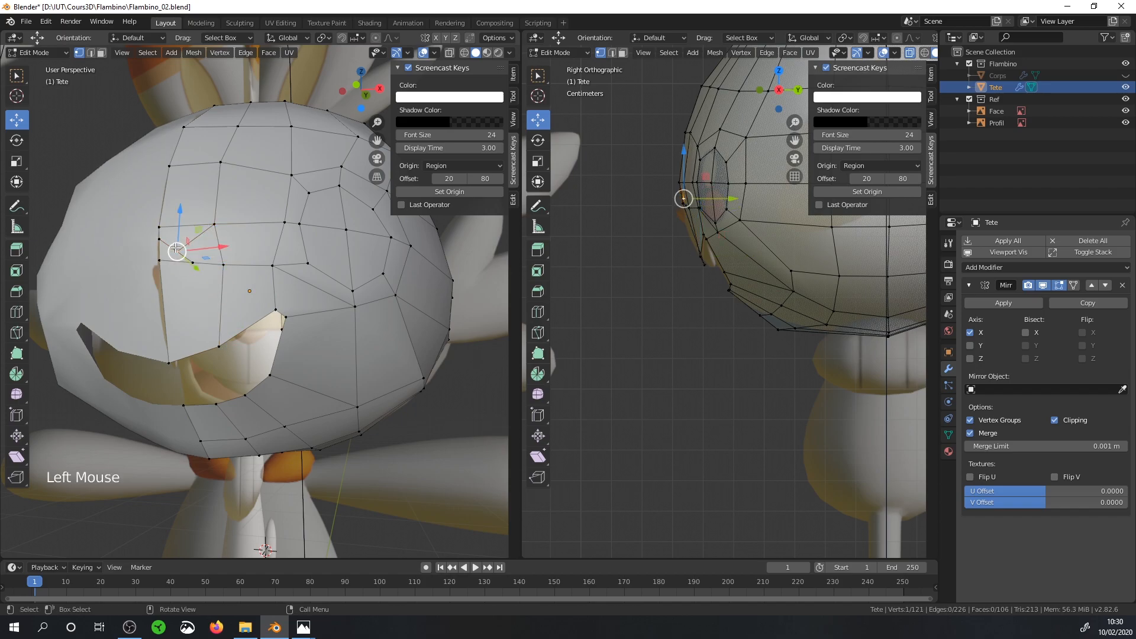
{"action": "key", "text": "g"}
{"action": "key", "text": "g"}
{"action": "left_click", "coordinate": [190, 244]}
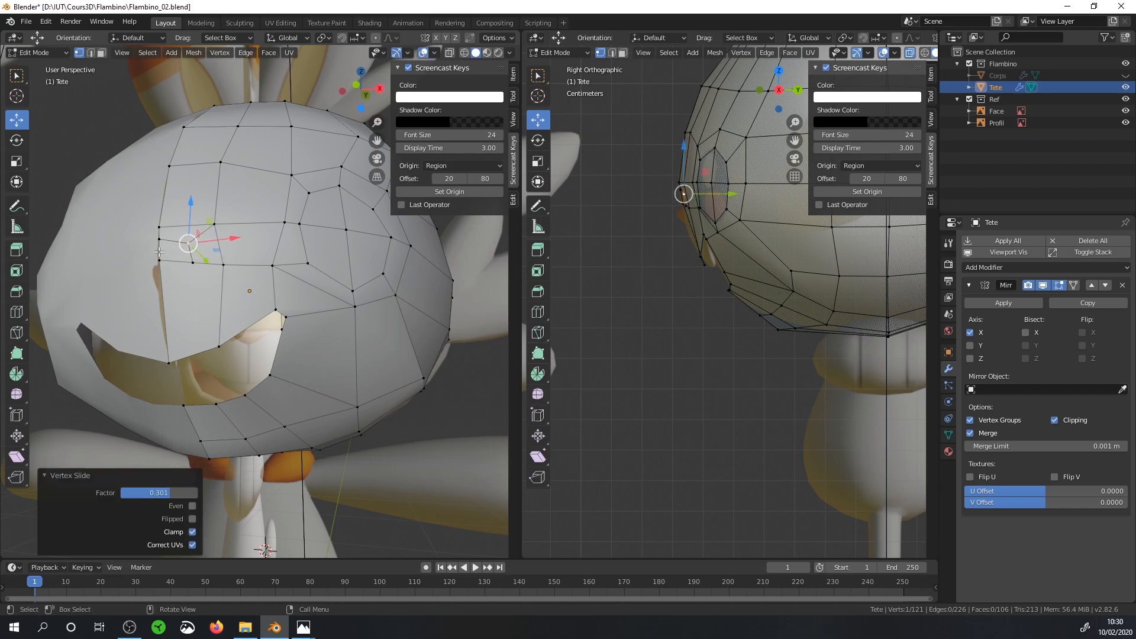
Step: Knife-cut a vertical edge from the new vertex above the mouth down to the upper lip
{"action": "key", "text": "k"}
{"action": "left_click", "coordinate": [192, 262]}
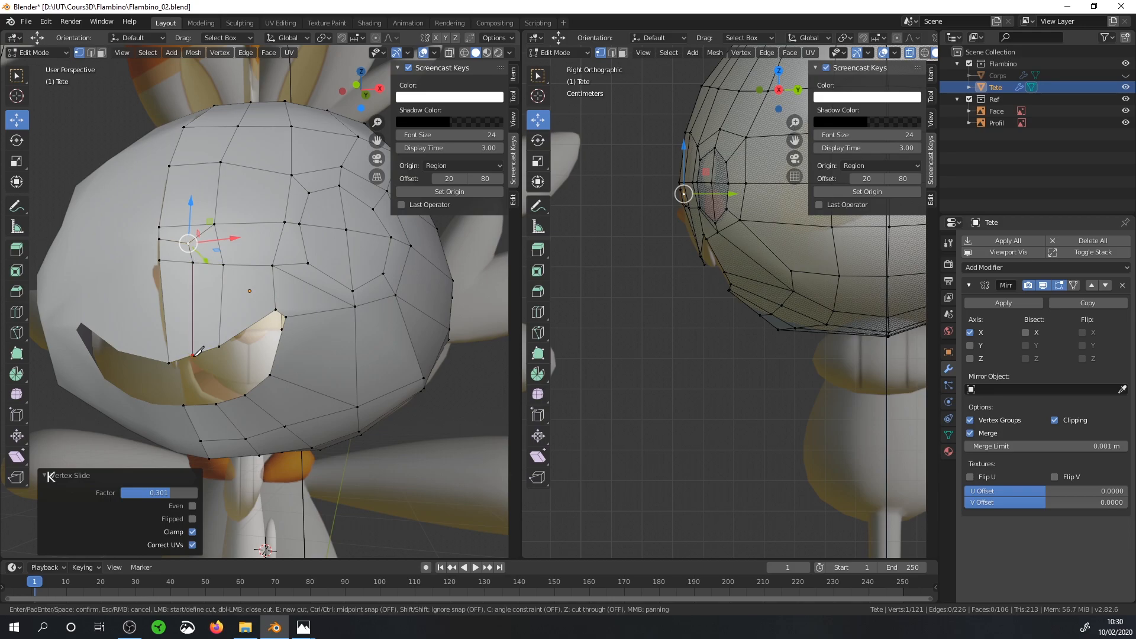
{"action": "left_click", "coordinate": [193, 355]}
{"action": "key", "text": "Return"}
{"action": "middle_click_drag", "start_coordinate": [192, 355], "coordinate": [179, 358]}
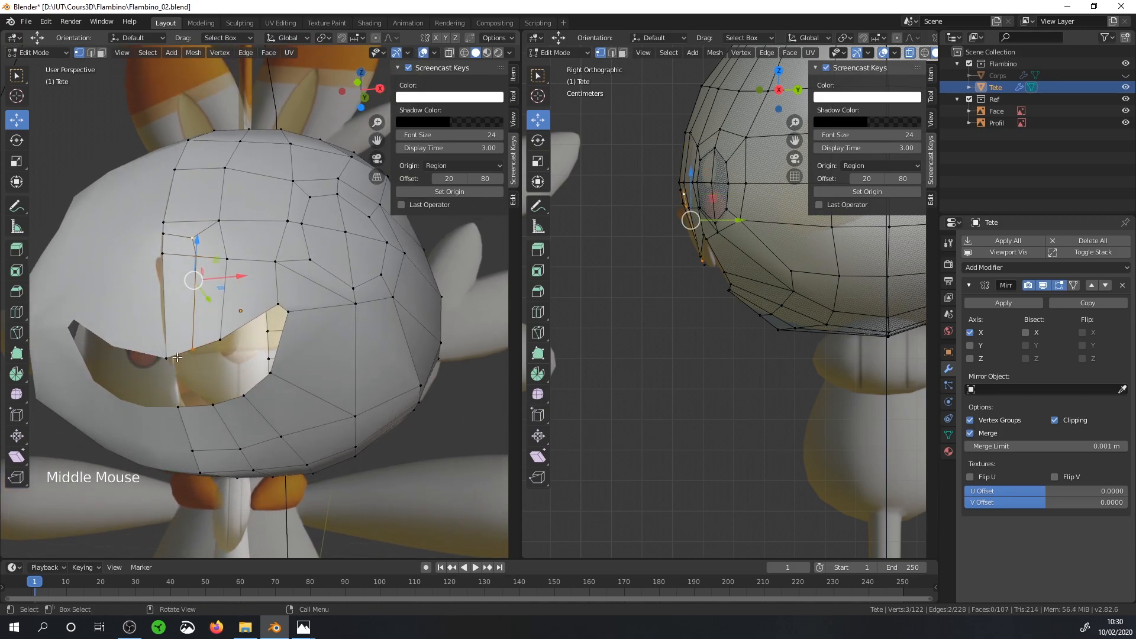
Step: Compare the edges along the upper lip with the matching edges along the lower lip, pair by pair
{"action": "left_click", "coordinate": [92, 53]}
{"action": "left_click", "coordinate": [177, 360]}
{"action": "left_click", "coordinate": [188, 382], "text": "shift"}
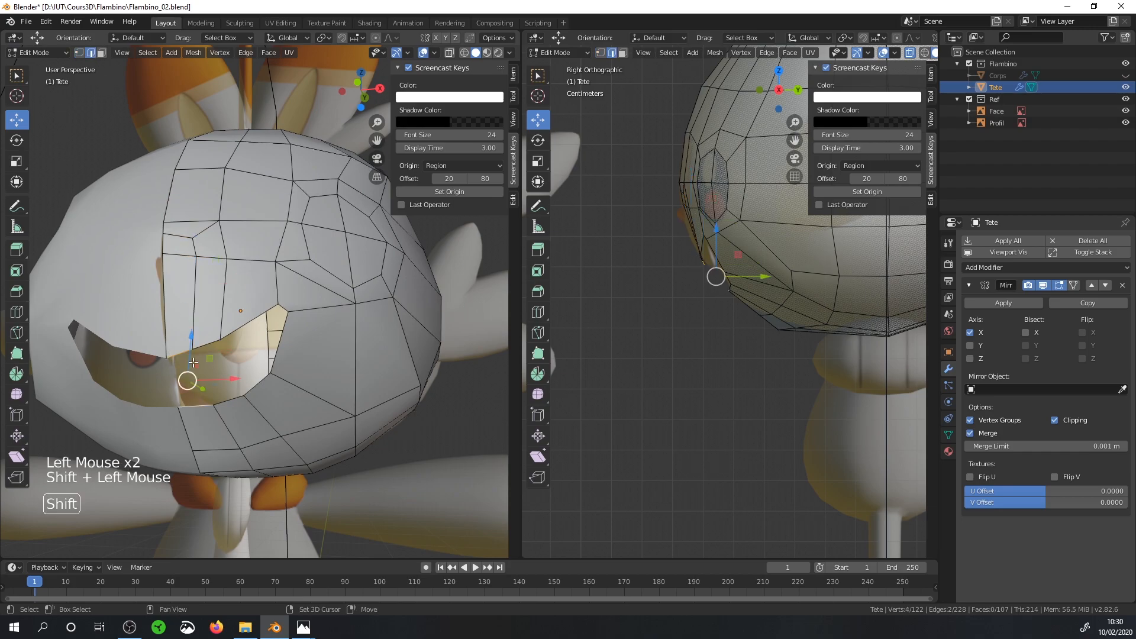
{"action": "left_click", "coordinate": [225, 378]}
{"action": "left_click", "coordinate": [236, 395], "text": "shift"}
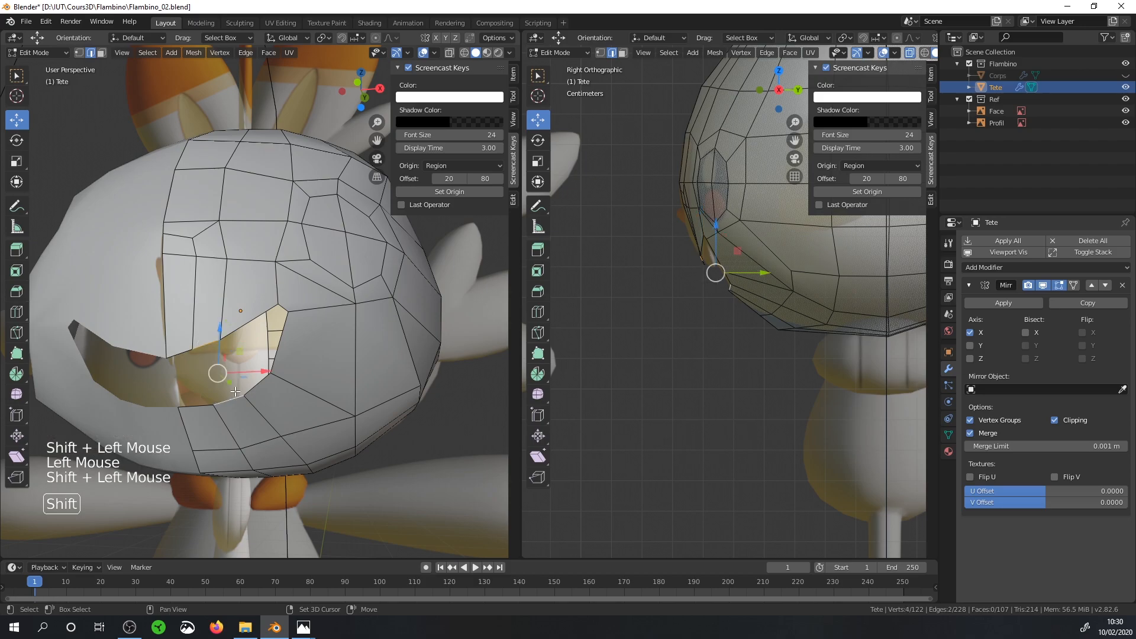
{"action": "left_click", "coordinate": [254, 365]}
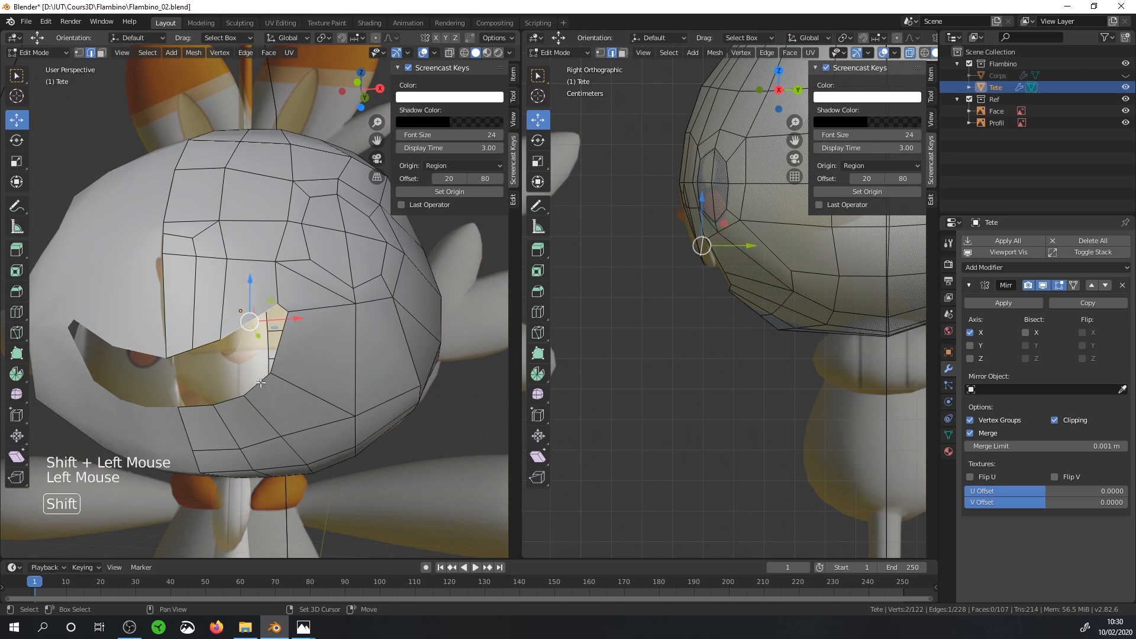
{"action": "left_click", "coordinate": [261, 384], "text": "shift"}
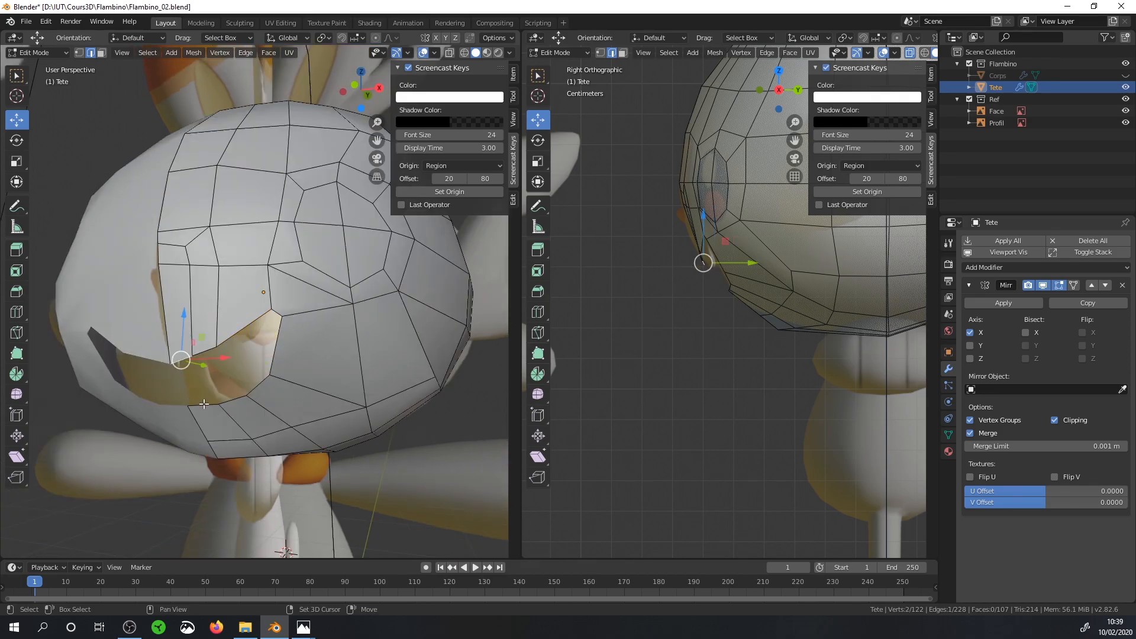
Step: Fill the mouth opening with three faces connecting the upper and lower lip edges, leaving the sliver at the mouth corner open
{"action": "left_click", "coordinate": [204, 404], "text": "shift"}
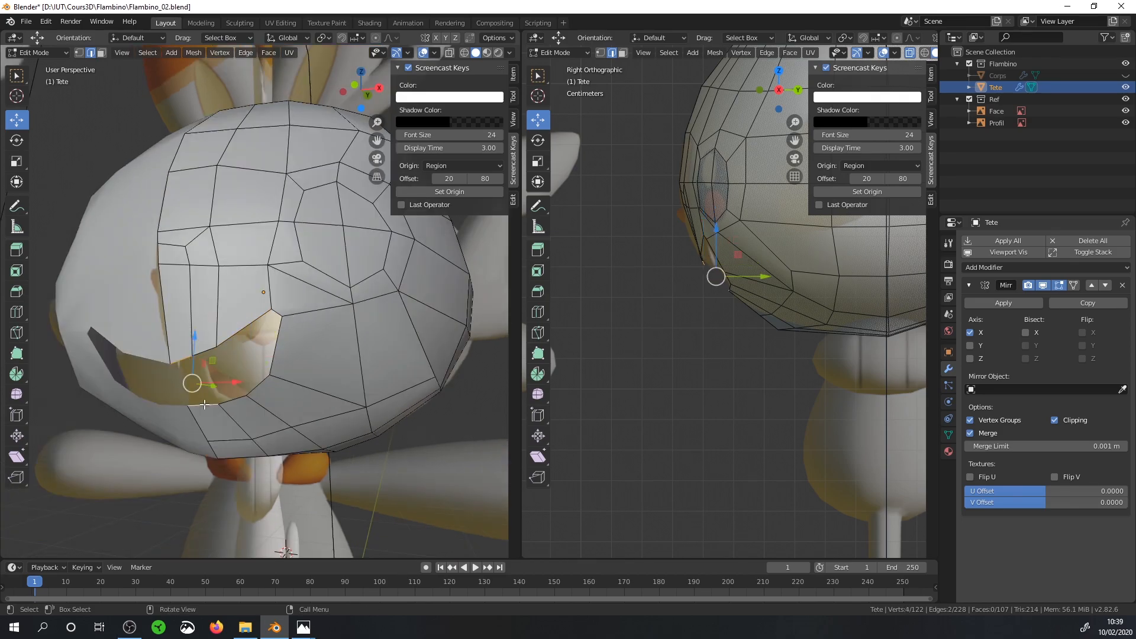
{"action": "key", "text": "f"}
{"action": "left_click", "coordinate": [202, 352]}
{"action": "left_click", "coordinate": [235, 407], "text": "shift"}
{"action": "key", "text": "f"}
{"action": "left_click", "coordinate": [274, 322], "text": "alt"}
{"action": "key", "text": "f"}
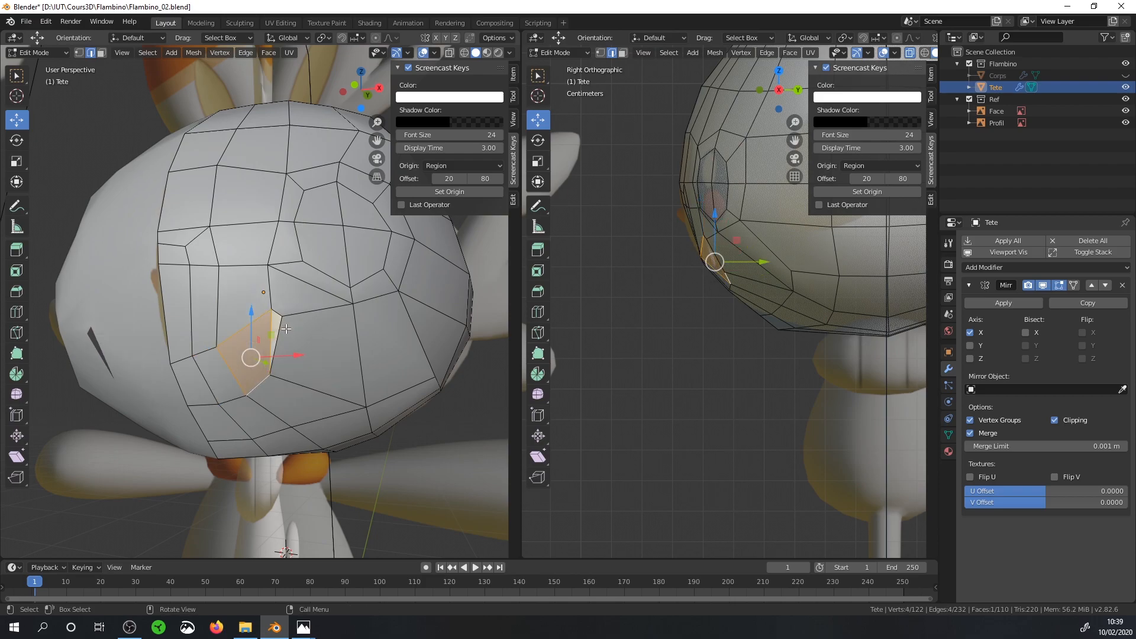
Step: Add one centred loop cut running from the mouth corner back across the cheek
{"action": "scroll", "coordinate": [285, 329], "scroll_direction": "up", "scroll_amount": 2}
{"action": "key", "text": "ctrl+r"}
{"action": "key", "text": "Escape"}
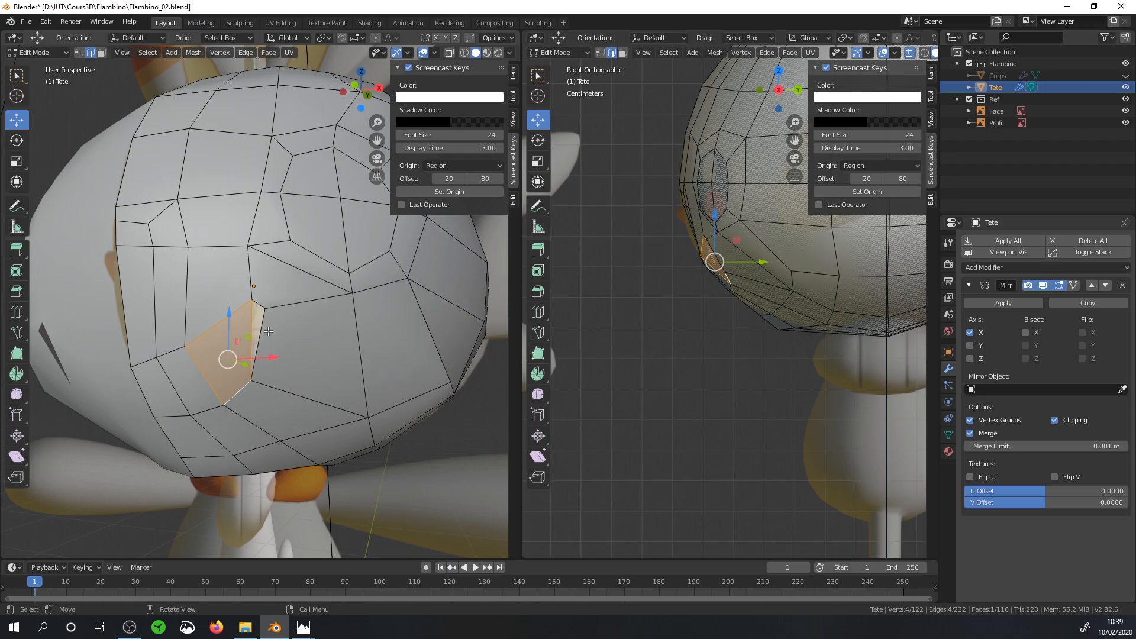
{"action": "key", "text": "ctrl+r"}
{"action": "left_click", "coordinate": [276, 329]}
{"action": "right_click", "coordinate": [282, 345]}
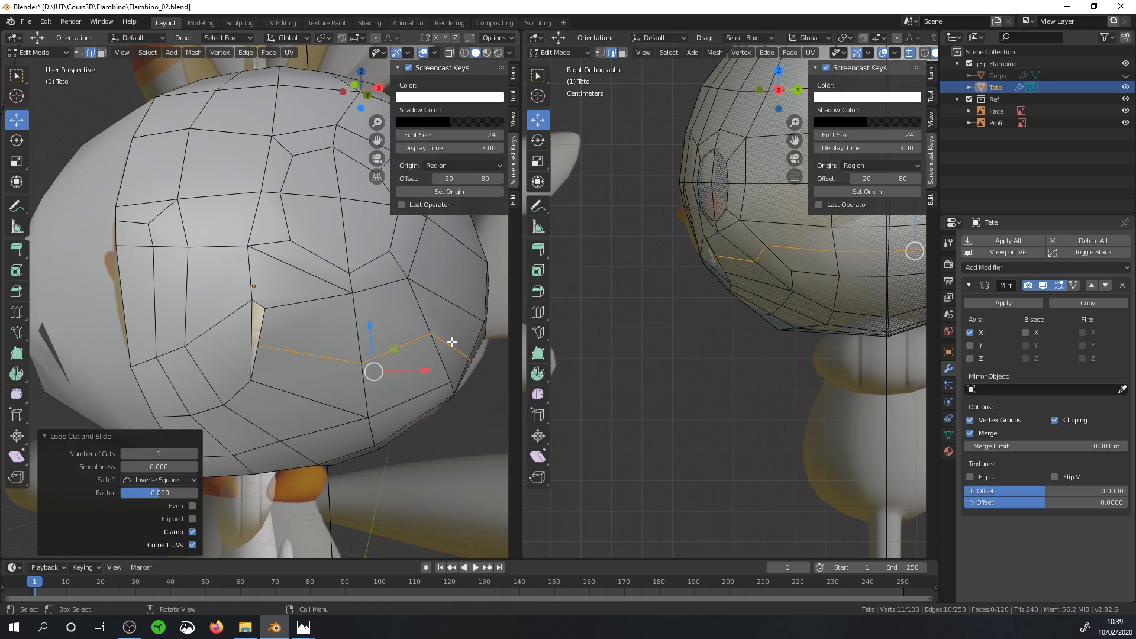
Step: Move the new cheek loop outward by 0.0159 m along X in the front view
{"action": "key", "text": "KP_1"}
{"action": "scroll", "coordinate": [451, 347], "scroll_direction": "down", "scroll_amount": 2}
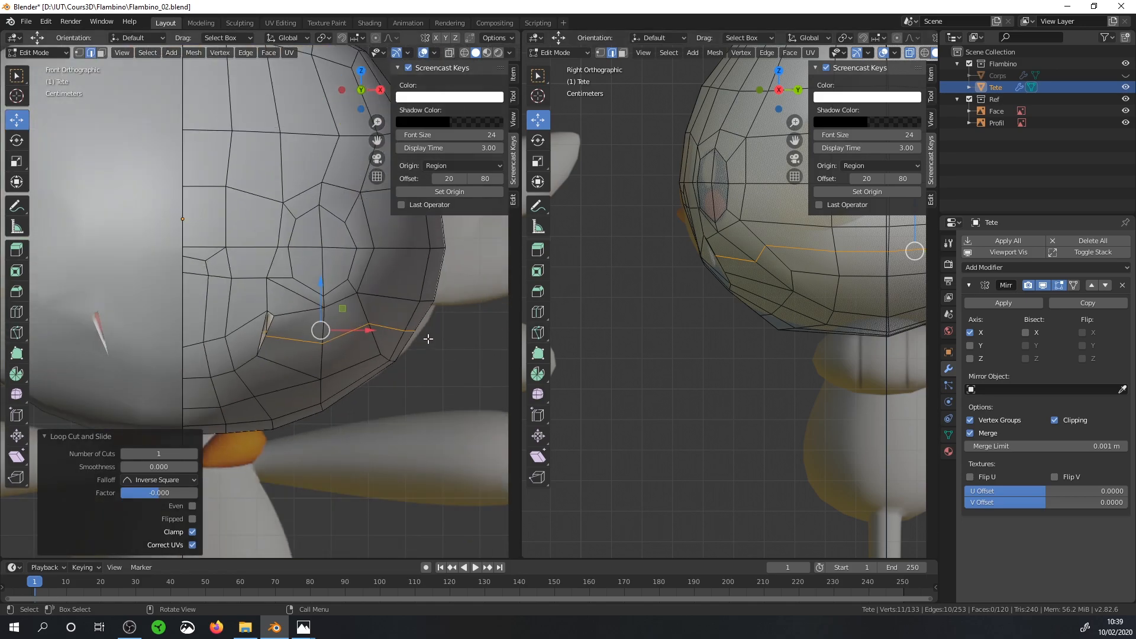
{"action": "left_click_drag", "start_coordinate": [367, 331], "coordinate": [372, 335]}
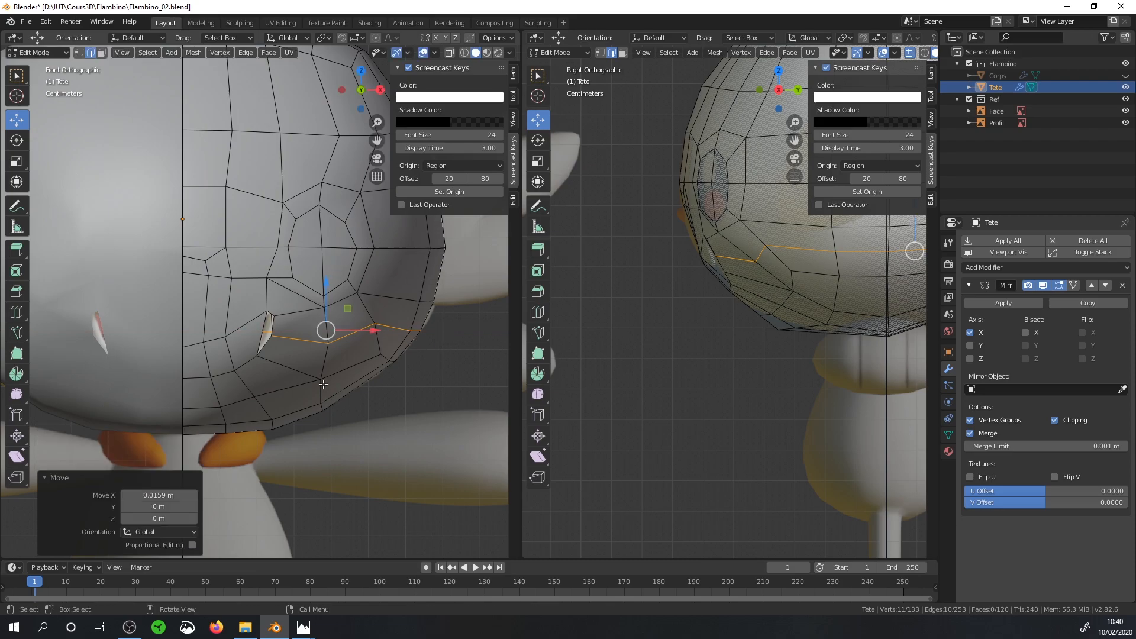
{"action": "scroll", "coordinate": [370, 283], "scroll_direction": "down", "scroll_amount": 6}
{"action": "scroll", "coordinate": [364, 288], "scroll_direction": "up", "scroll_amount": 4}
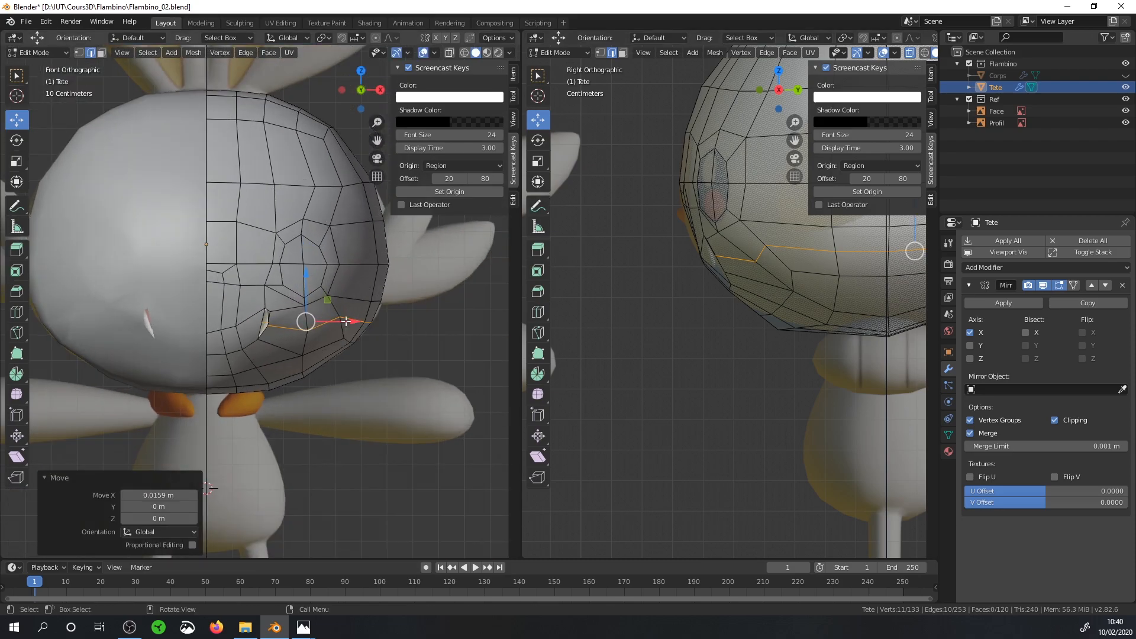
Step: Move an edge on the lower back of the head within the YZ plane to follow the profile reference
{"action": "key", "text": "KP_3"}
{"action": "scroll", "coordinate": [870, 290], "scroll_direction": "down", "scroll_amount": 2}
{"action": "middle_click_drag", "start_coordinate": [866, 296], "coordinate": [713, 293], "text": "shift"}
{"action": "scroll", "coordinate": [713, 293], "scroll_direction": "up", "scroll_amount": 1}
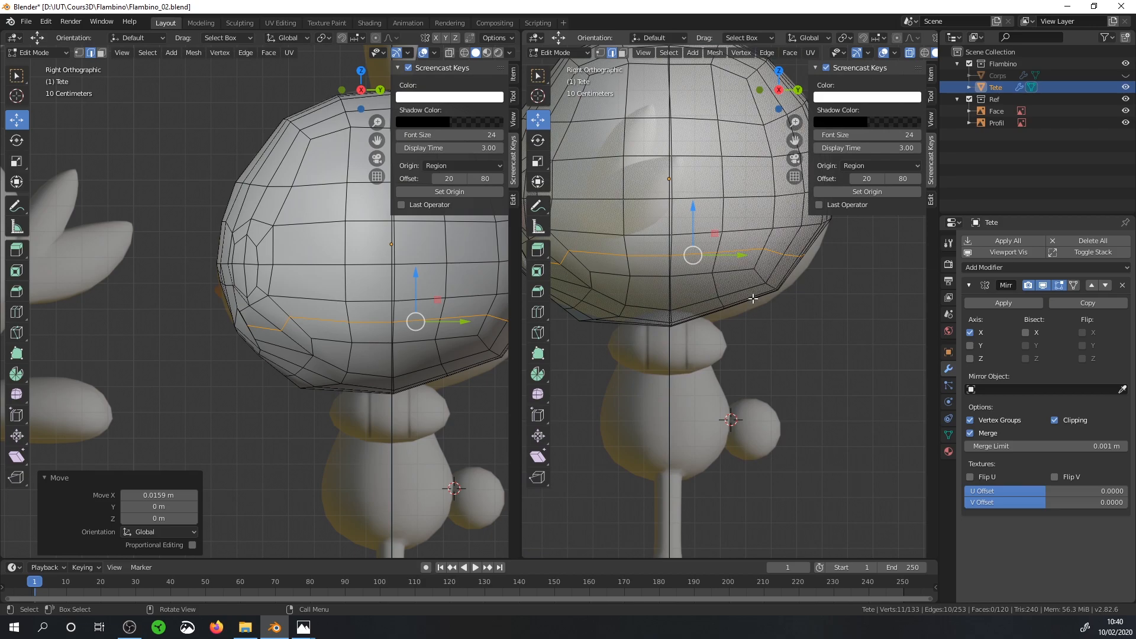
{"action": "middle_click_drag", "start_coordinate": [778, 312], "coordinate": [745, 344]}
{"action": "left_click", "coordinate": [745, 328]}
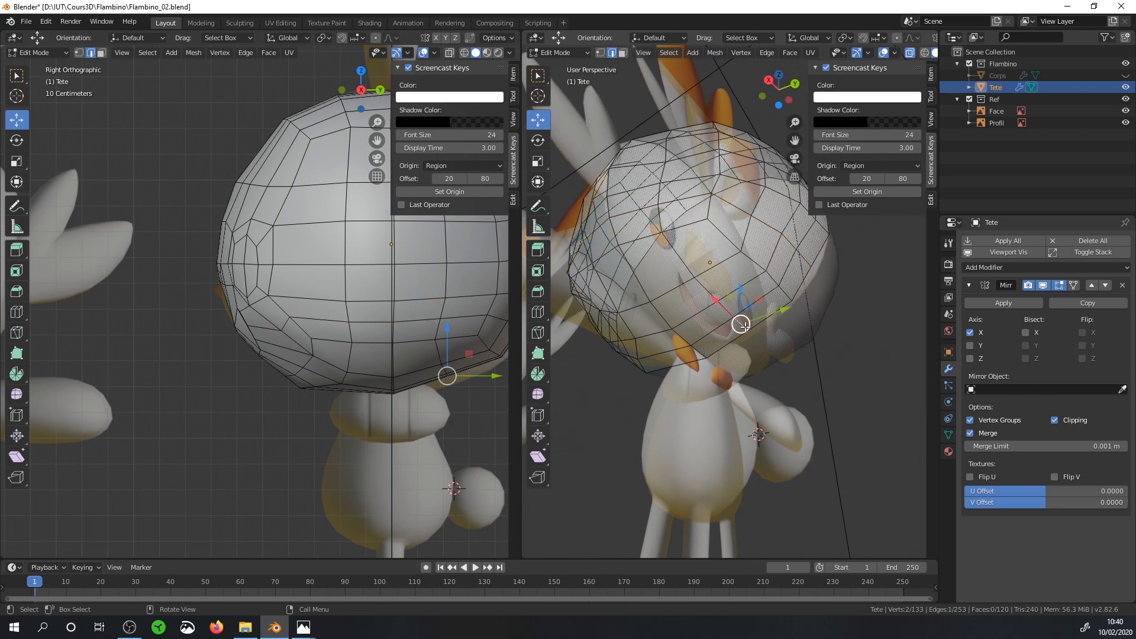
{"action": "key", "text": "KP_1"}
{"action": "key", "text": "KP_3"}
{"action": "scroll", "coordinate": [751, 301], "scroll_direction": "up", "scroll_amount": 2}
{"action": "key", "text": "g"}
{"action": "key", "text": "shift+x"}
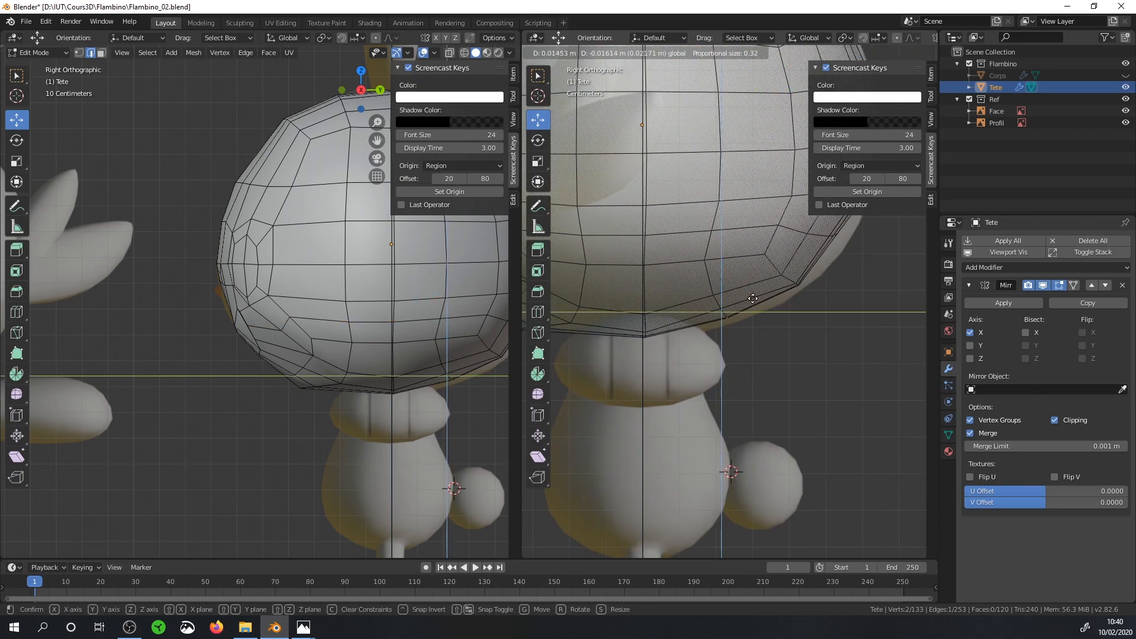
{"action": "left_click", "coordinate": [753, 302]}
Step: Nudge the edges on the underside of the head vertically in side view to match the profile outline
{"action": "mouse_move", "coordinate": [745, 331]}
{"action": "middle_mouse_down"}
{"action": "mouse_move", "coordinate": [731, 343]}
{"action": "mouse_move", "coordinate": [730, 322]}
{"action": "middle_mouse_up"}
{"action": "left_click", "coordinate": [735, 325]}
{"action": "left_click", "coordinate": [757, 332]}
{"action": "left_click_drag", "start_coordinate": [758, 290], "coordinate": [757, 294]}
{"action": "left_click", "coordinate": [394, 378]}
{"action": "left_click_drag", "start_coordinate": [393, 340], "coordinate": [394, 337]}
{"action": "left_click", "coordinate": [394, 390]}
{"action": "left_click_drag", "start_coordinate": [393, 356], "coordinate": [394, 353]}
Step: Box-select the underside vertices behind the neck in side view and shift them slightly forward
{"action": "middle_click_drag", "start_coordinate": [513, 338], "coordinate": [363, 338], "text": "shift"}
{"action": "left_click_drag", "start_coordinate": [411, 331], "coordinate": [358, 312]}
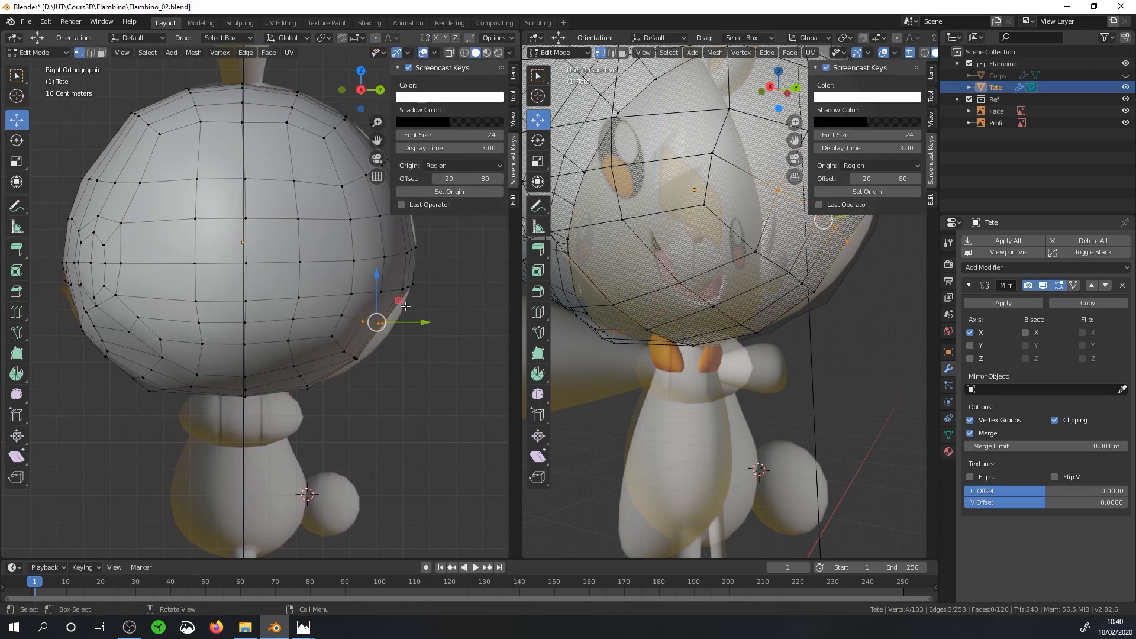
{"action": "key", "text": "alt+a"}
{"action": "key", "text": "b"}
{"action": "left_click_drag", "start_coordinate": [324, 410], "coordinate": [284, 359]}
{"action": "left_click_drag", "start_coordinate": [322, 355], "coordinate": [315, 354]}
Step: Select the vertices on the lower back curve of the head, then rotate and move them to round the outline
{"action": "key", "text": "alt+a"}
{"action": "key", "text": "b"}
{"action": "left_click_drag", "start_coordinate": [370, 377], "coordinate": [324, 329]}
{"action": "key", "text": "alt+a"}
{"action": "key", "text": "b"}
{"action": "left_click", "coordinate": [369, 381]}
{"action": "key", "text": "b"}
{"action": "key", "text": "r"}
{"action": "left_click", "coordinate": [398, 383]}
{"action": "key", "text": "g"}
{"action": "left_click", "coordinate": [393, 391]}
Step: Lower the underside vertex just behind the neck slightly along Z
{"action": "middle_click_drag", "start_coordinate": [414, 321], "coordinate": [381, 349], "text": "shift"}
{"action": "left_click", "coordinate": [258, 403]}
{"action": "left_click", "coordinate": [17, 120]}
{"action": "left_click_drag", "start_coordinate": [261, 357], "coordinate": [262, 364]}
{"action": "scroll", "coordinate": [261, 363], "scroll_direction": "down", "scroll_amount": 1}
Step: Select the faces of the head's lower back quarter and smooth their vertices with a factor of 0.791
{"action": "left_click_drag", "start_coordinate": [381, 422], "coordinate": [251, 333]}
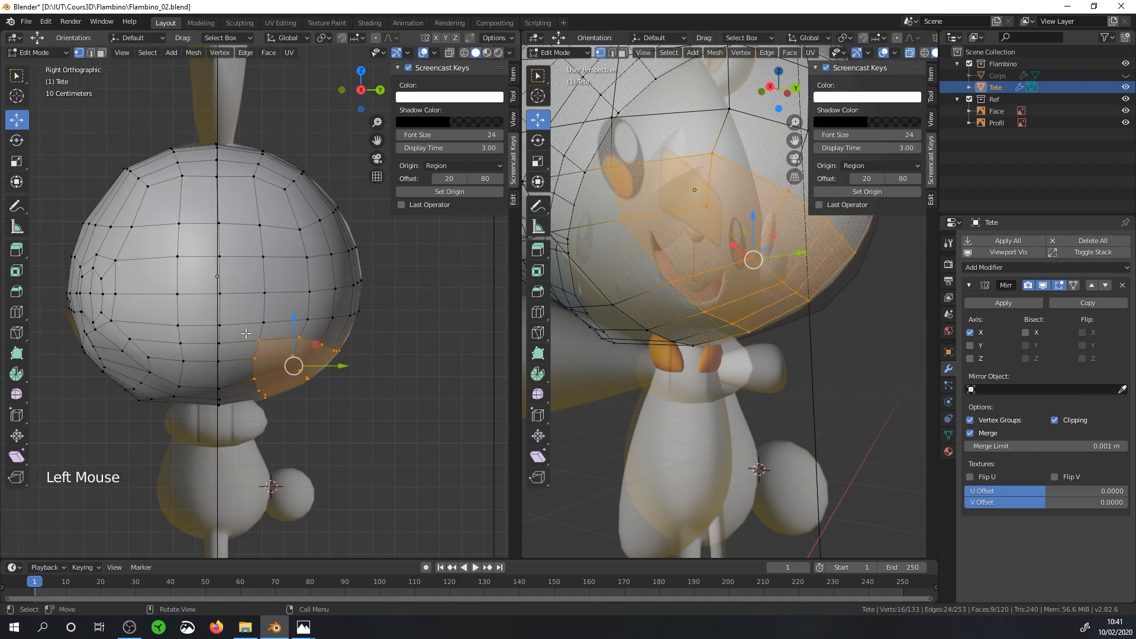
{"action": "left_click", "coordinate": [102, 53]}
{"action": "left_click_drag", "start_coordinate": [400, 423], "coordinate": [250, 336]}
{"action": "left_click", "coordinate": [16, 395]}
{"action": "left_click_drag", "start_coordinate": [316, 407], "coordinate": [354, 494]}
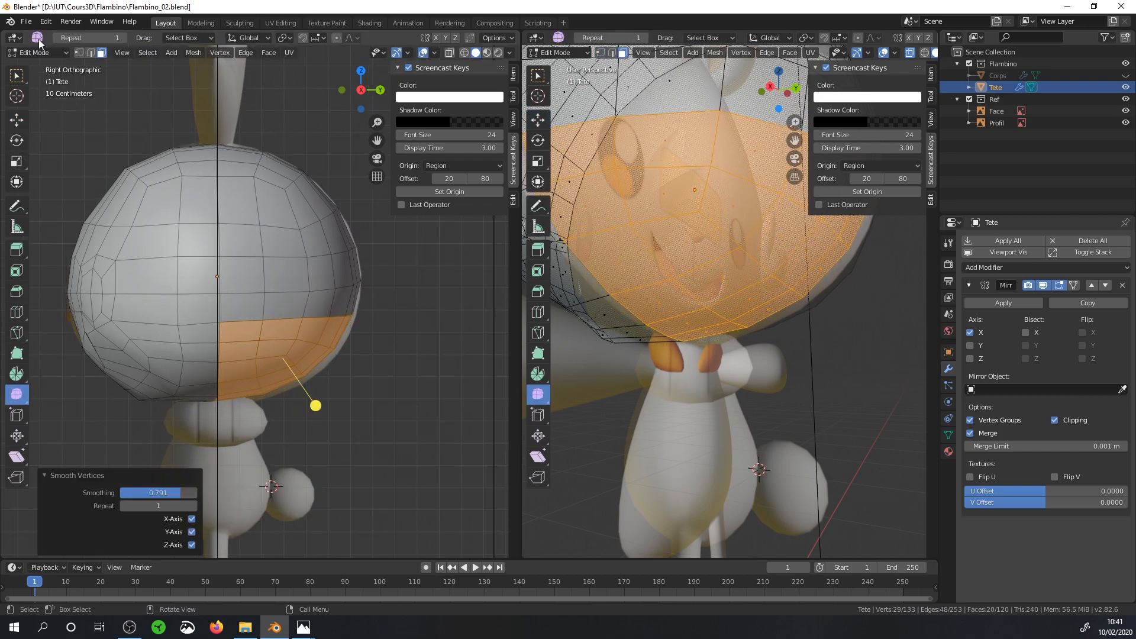
Step: Reposition the smoothed lower back faces in front and side views and scale them to 1.044
{"action": "left_click", "coordinate": [18, 122]}
{"action": "left_click_drag", "start_coordinate": [304, 337], "coordinate": [307, 338]}
{"action": "middle_click_drag", "start_coordinate": [352, 345], "coordinate": [324, 296]}
{"action": "key", "text": "KP_1"}
{"action": "left_click_drag", "start_coordinate": [300, 336], "coordinate": [306, 336]}
{"action": "middle_click_drag", "start_coordinate": [378, 339], "coordinate": [323, 327]}
{"action": "key", "text": "KP_3"}
{"action": "key", "text": "KP_1"}
{"action": "key", "text": "KP_3"}
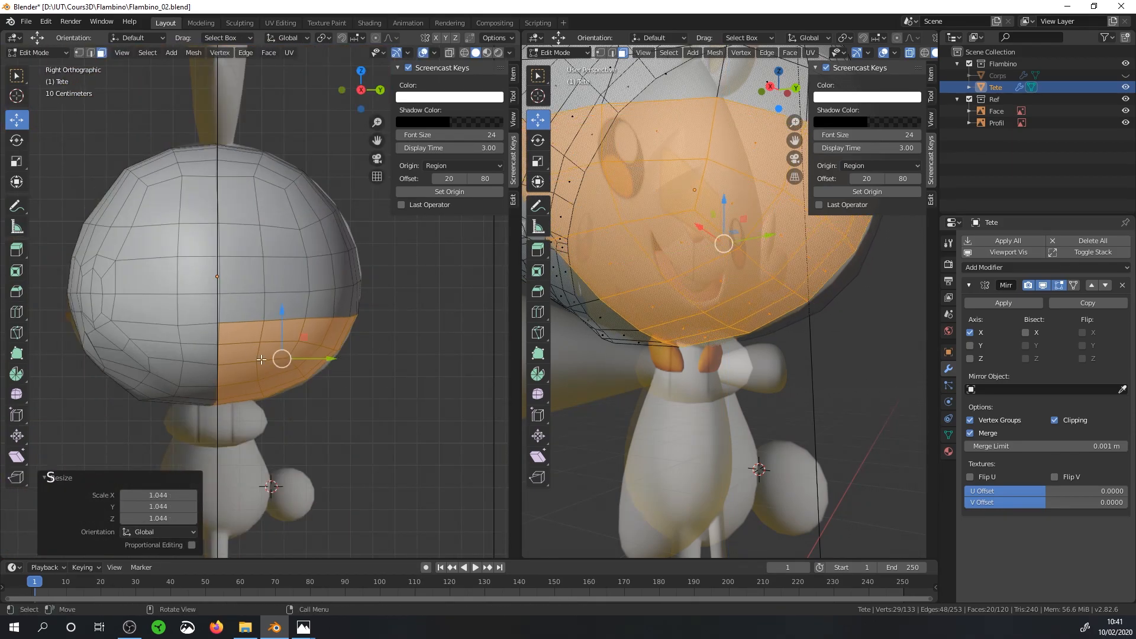
Step: Flatten the vertical edge loop along the middle of the head's side by scaling it to 0 on Y
{"action": "left_click", "coordinate": [183, 145], "text": "alt"}
{"action": "left_click", "coordinate": [90, 53]}
{"action": "left_click", "coordinate": [218, 201], "text": "alt"}
{"action": "key", "text": "s"}
{"action": "key", "text": "y"}
{"action": "key", "text": "0"}
{"action": "key", "text": "Return"}
{"action": "middle_click_drag", "start_coordinate": [347, 344], "coordinate": [261, 312]}
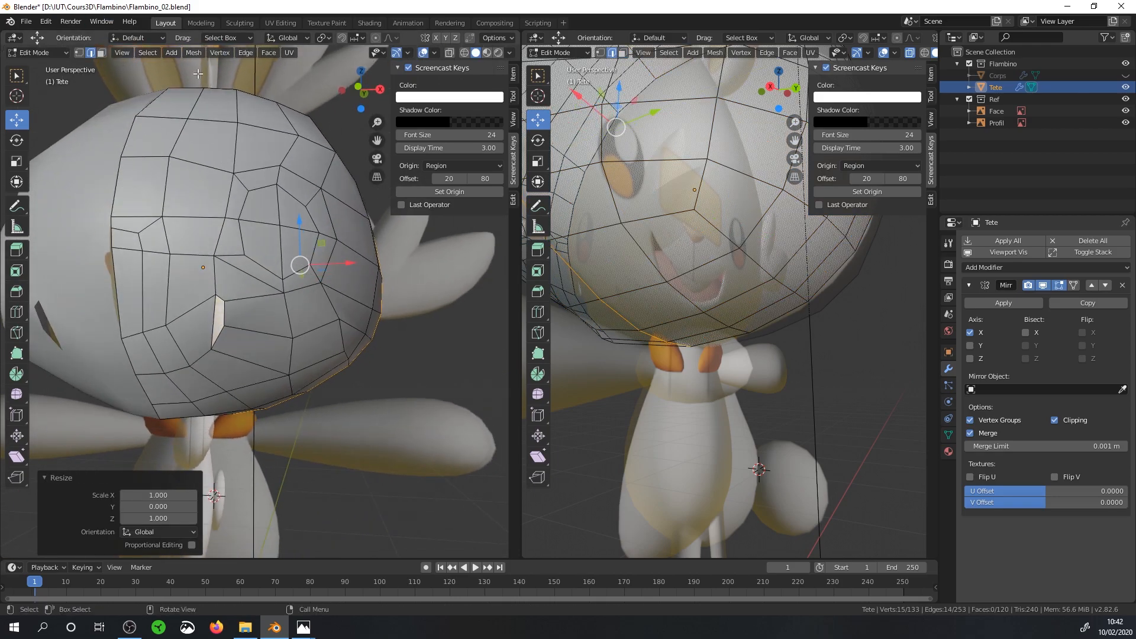
Step: Fill the remaining sliver at the mouth corner with a face between its opposite edges
{"action": "left_click", "coordinate": [101, 53]}
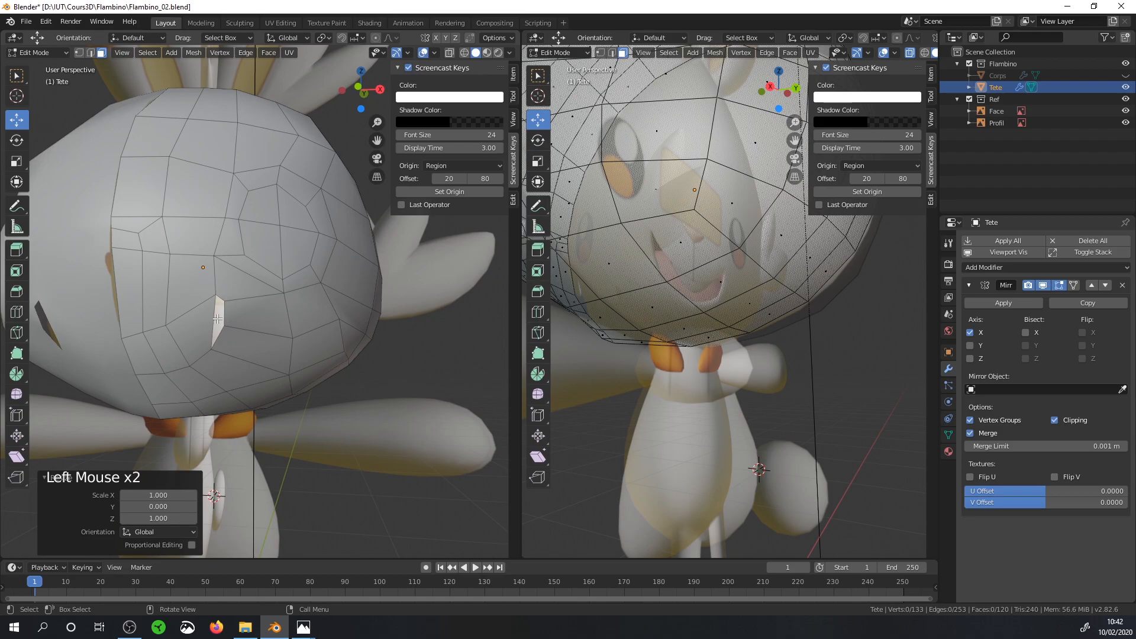
{"action": "left_click", "coordinate": [91, 53]}
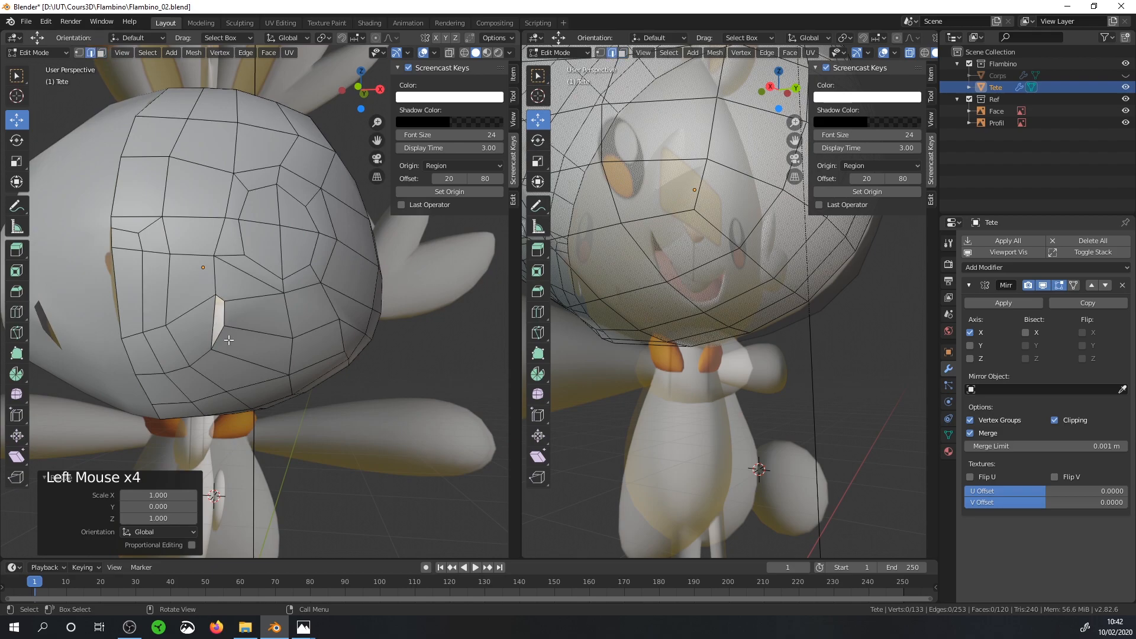
{"action": "left_click", "coordinate": [212, 324]}
{"action": "left_click", "coordinate": [229, 309], "text": "shift"}
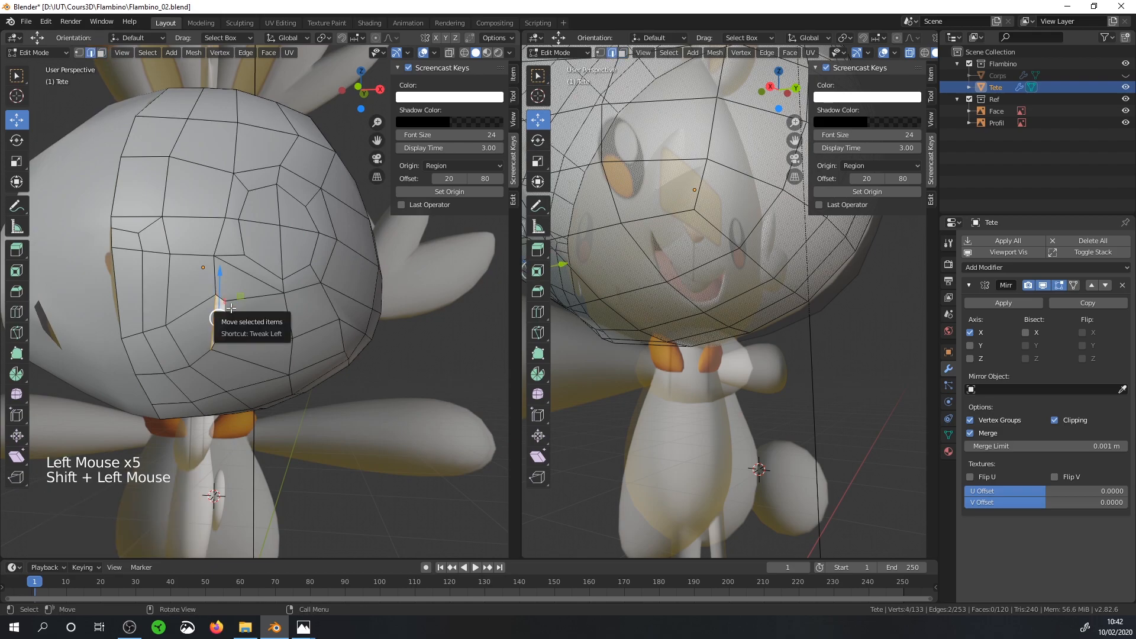
{"action": "key", "text": "f"}
Step: Adjust the edges and vertices along the underside of the jaw in side view to fit the profile reference
{"action": "middle_click_drag", "start_coordinate": [217, 317], "coordinate": [315, 308]}
{"action": "key", "text": "KP_3"}
{"action": "scroll", "coordinate": [616, 314], "scroll_direction": "down", "scroll_amount": 3}
{"action": "middle_click_drag", "start_coordinate": [612, 314], "coordinate": [659, 325], "text": "shift"}
{"action": "scroll", "coordinate": [659, 324], "scroll_direction": "up", "scroll_amount": 3}
{"action": "left_click", "coordinate": [663, 326]}
{"action": "left_click_drag", "start_coordinate": [697, 304], "coordinate": [741, 276]}
{"action": "left_click", "coordinate": [601, 52]}
{"action": "left_click", "coordinate": [733, 388]}
{"action": "left_click", "coordinate": [779, 329]}
{"action": "left_click", "coordinate": [714, 324]}
{"action": "left_click", "coordinate": [722, 306]}
{"action": "scroll", "coordinate": [704, 301], "scroll_direction": "down", "scroll_amount": 2}
{"action": "scroll", "coordinate": [682, 324], "scroll_direction": "up", "scroll_amount": 2}
Step: Move the vertex under the chin 0.00968 m along Y and -0.00323 m along Z
{"action": "left_click", "coordinate": [684, 329]}
{"action": "left_click_drag", "start_coordinate": [741, 362], "coordinate": [610, 269]}
{"action": "mouse_move", "coordinate": [698, 287]}
{"action": "left_mouse_down"}
{"action": "mouse_move", "coordinate": [702, 302]}
{"action": "mouse_move", "coordinate": [715, 295]}
{"action": "left_mouse_up"}
{"action": "left_click", "coordinate": [670, 318]}
{"action": "left_click", "coordinate": [689, 316]}
{"action": "scroll", "coordinate": [264, 358], "scroll_direction": "down", "scroll_amount": 2}
{"action": "middle_click_drag", "start_coordinate": [264, 358], "coordinate": [243, 342]}
{"action": "scroll", "coordinate": [242, 341], "scroll_direction": "up", "scroll_amount": 1}
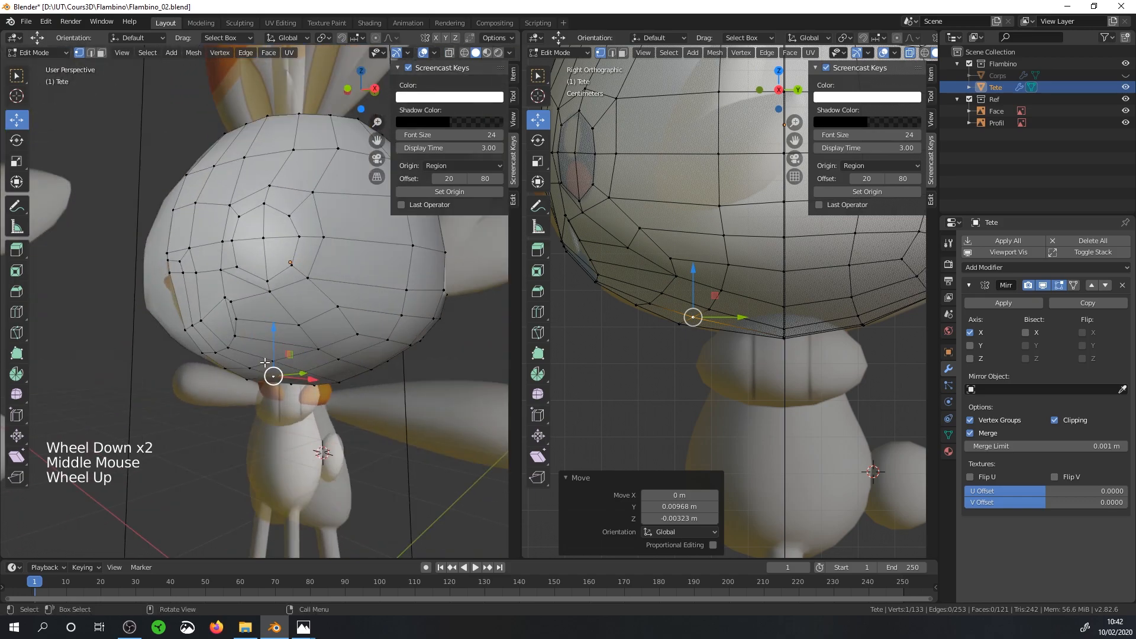
Step: Add one centred loop cut across the lower part of the face
{"action": "key", "text": "ctrl+r"}
{"action": "left_click", "coordinate": [234, 354]}
{"action": "right_click", "coordinate": [234, 354]}
Step: Move the midline vertex above the mouth -0.0194 m along Y and pull the neighbouring vertex slightly forward
{"action": "left_click", "coordinate": [178, 302]}
{"action": "middle_click_drag", "start_coordinate": [547, 258], "coordinate": [618, 316], "text": "shift"}
{"action": "left_click_drag", "start_coordinate": [670, 275], "coordinate": [664, 275]}
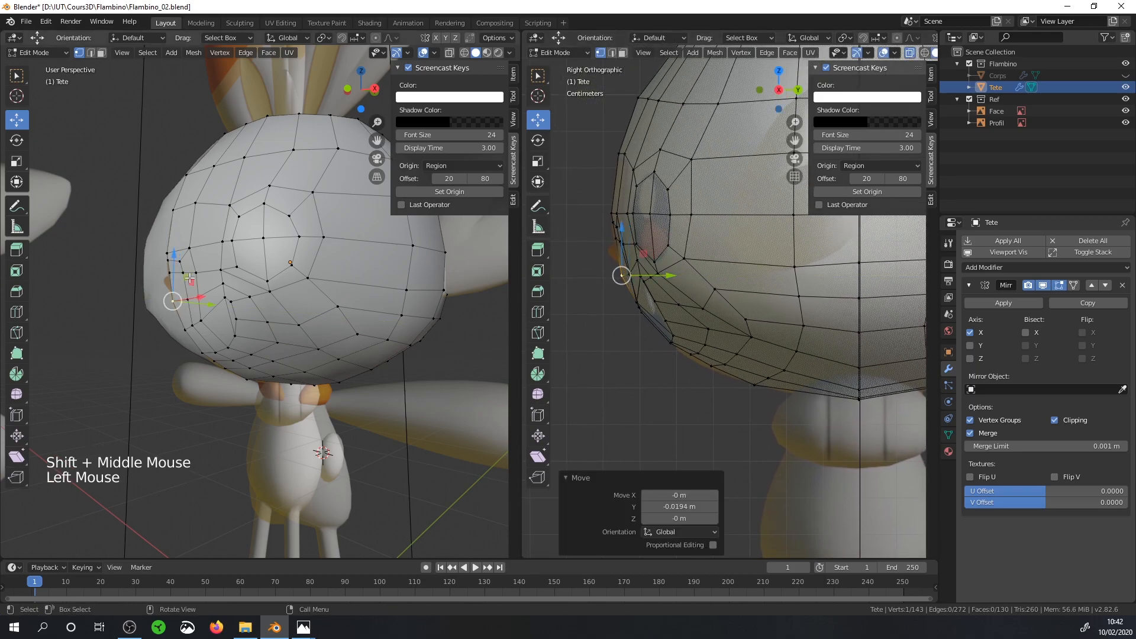
{"action": "left_click", "coordinate": [187, 298]}
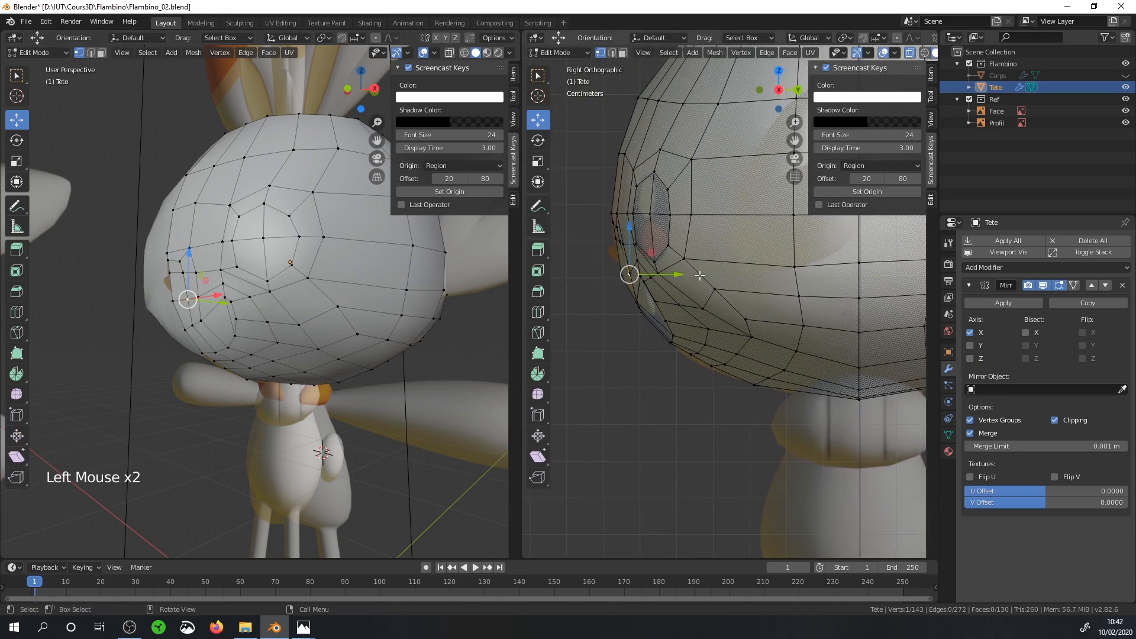
{"action": "left_click_drag", "start_coordinate": [687, 277], "coordinate": [685, 277]}
{"action": "scroll", "coordinate": [651, 278], "scroll_direction": "up", "scroll_amount": 2}
{"action": "left_click", "coordinate": [595, 303]}
{"action": "middle_click_drag", "start_coordinate": [279, 249], "coordinate": [269, 331]}
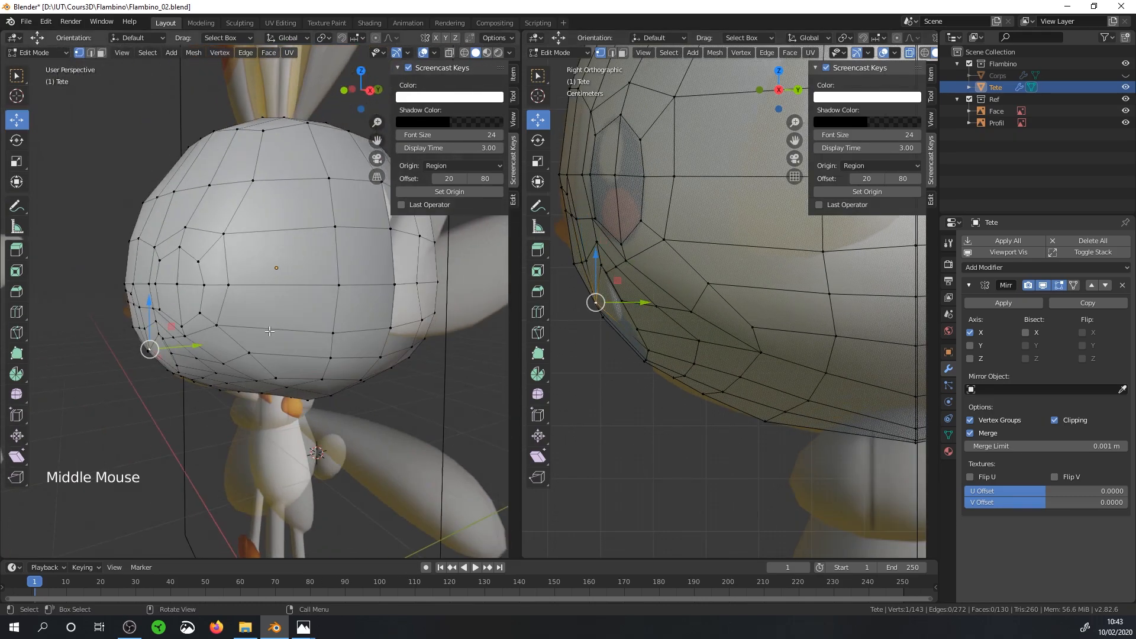
Step: Box-select the back half of the head with X-ray enabled in side view and hide it
{"action": "key", "text": "KP_3"}
{"action": "scroll", "coordinate": [341, 333], "scroll_direction": "down", "scroll_amount": 3}
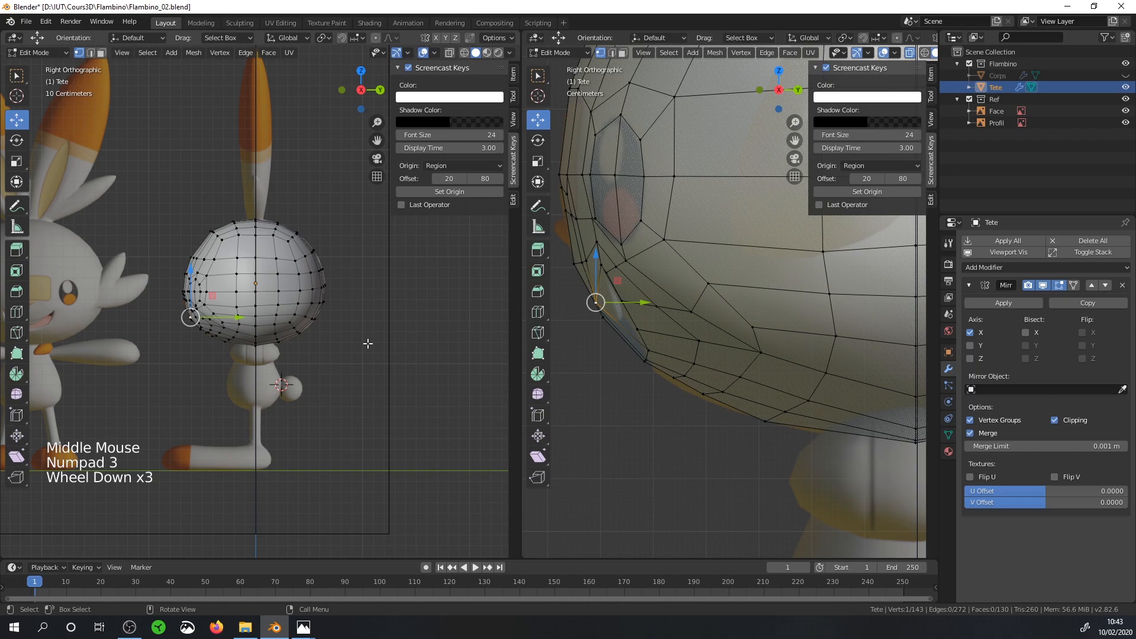
{"action": "left_click", "coordinate": [449, 52]}
{"action": "key", "text": "alt+a"}
{"action": "left_click_drag", "start_coordinate": [397, 404], "coordinate": [263, 192]}
{"action": "key", "text": "b"}
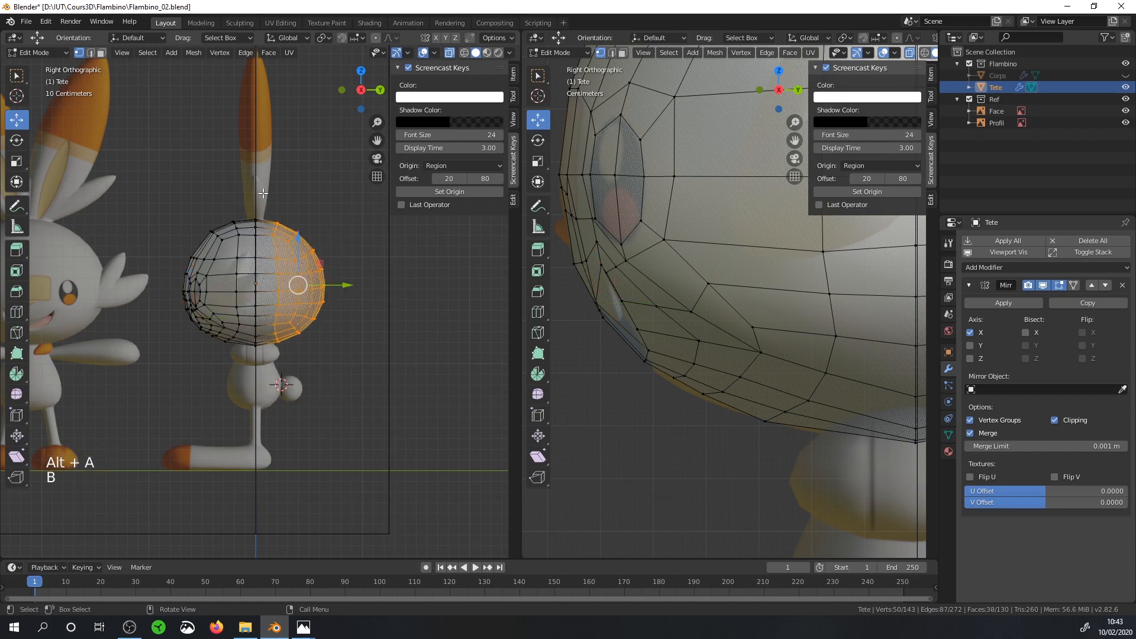
{"action": "key", "text": "h"}
Step: In front view with X-ray enabled, move the midline vertex at the nose down along Z toward the front reference
{"action": "key", "text": "KP_1"}
{"action": "scroll", "coordinate": [262, 192], "scroll_direction": "up", "scroll_amount": 4}
{"action": "middle_click_drag", "start_coordinate": [262, 192], "coordinate": [167, 63]}
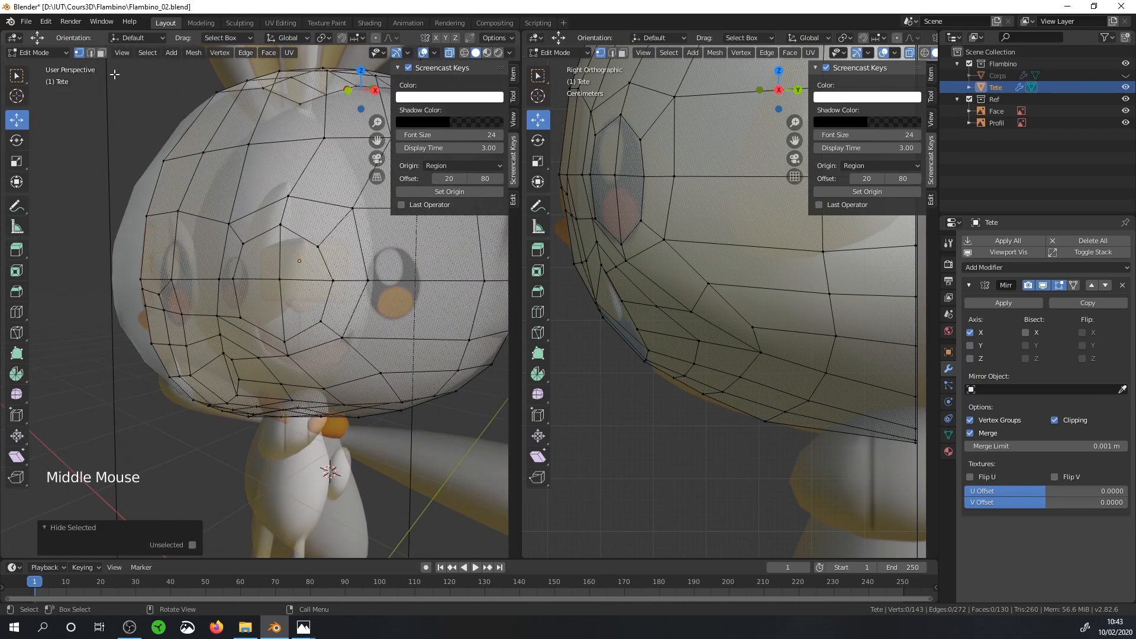
{"action": "left_click", "coordinate": [451, 52]}
{"action": "scroll", "coordinate": [265, 289], "scroll_direction": "down", "scroll_amount": 2}
{"action": "left_click", "coordinate": [450, 52]}
{"action": "key", "text": "KP_1"}
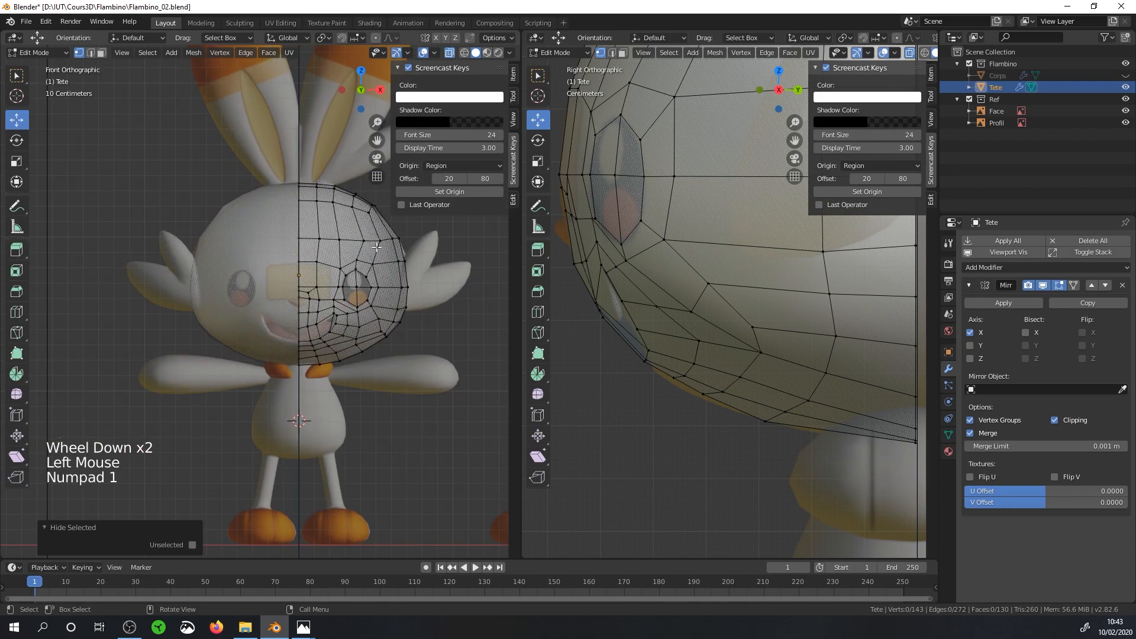
{"action": "scroll", "coordinate": [384, 318], "scroll_direction": "up", "scroll_amount": 5}
{"action": "mouse_move", "coordinate": [385, 318]}
{"action": "middle_mouse_down", "text": "shift"}
{"action": "mouse_move", "coordinate": [448, 313]}
{"action": "mouse_move", "coordinate": [381, 305]}
{"action": "middle_mouse_up", "text": "shift"}
{"action": "left_click", "coordinate": [353, 293]}
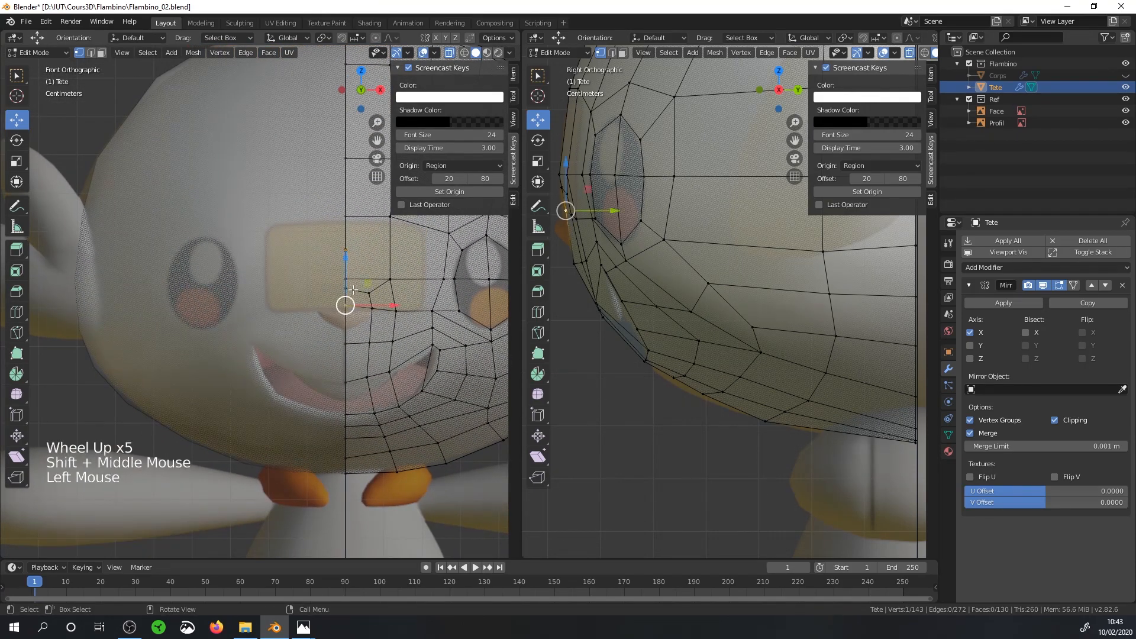
{"action": "left_click_drag", "start_coordinate": [345, 260], "coordinate": [371, 277]}
Step: Reposition the vertices around the nose so the edges follow its outline in the front reference
{"action": "left_click", "coordinate": [372, 308]}
{"action": "left_click", "coordinate": [352, 344]}
{"action": "left_click", "coordinate": [370, 350]}
{"action": "left_click", "coordinate": [392, 341]}
{"action": "left_click", "coordinate": [349, 289]}
{"action": "left_click", "coordinate": [374, 294]}
{"action": "left_click", "coordinate": [349, 333]}
{"action": "left_click", "coordinate": [370, 304]}
{"action": "left_click", "coordinate": [349, 304]}
{"action": "left_click_drag", "start_coordinate": [346, 254], "coordinate": [346, 261]}
Step: Slide the vertex between the nose and the eye along its edge by a factor of 0.4
{"action": "middle_click_drag", "start_coordinate": [405, 250], "coordinate": [358, 278], "text": "shift"}
{"action": "left_click", "coordinate": [346, 305]}
{"action": "left_click", "coordinate": [354, 340]}
{"action": "key", "text": "g"}
{"action": "key", "text": "g"}
{"action": "left_click", "coordinate": [365, 336]}
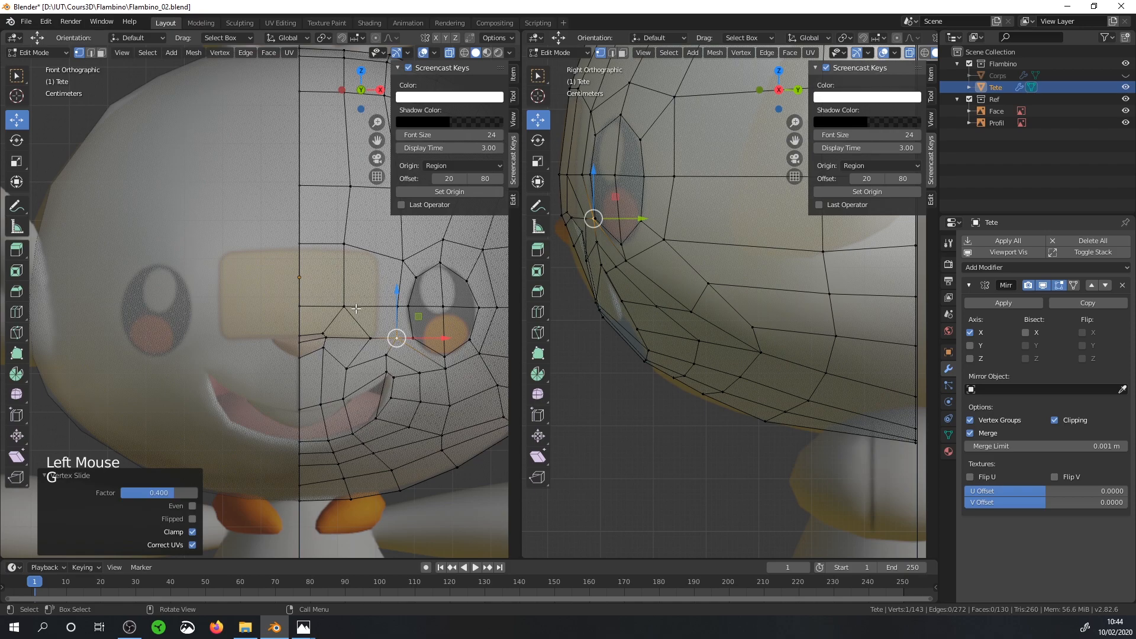
Step: Slide the two vertices above the nose outward toward the eye and nudge the midline vertex vertically
{"action": "left_click", "coordinate": [355, 308]}
{"action": "key", "text": "g"}
{"action": "key", "text": "g"}
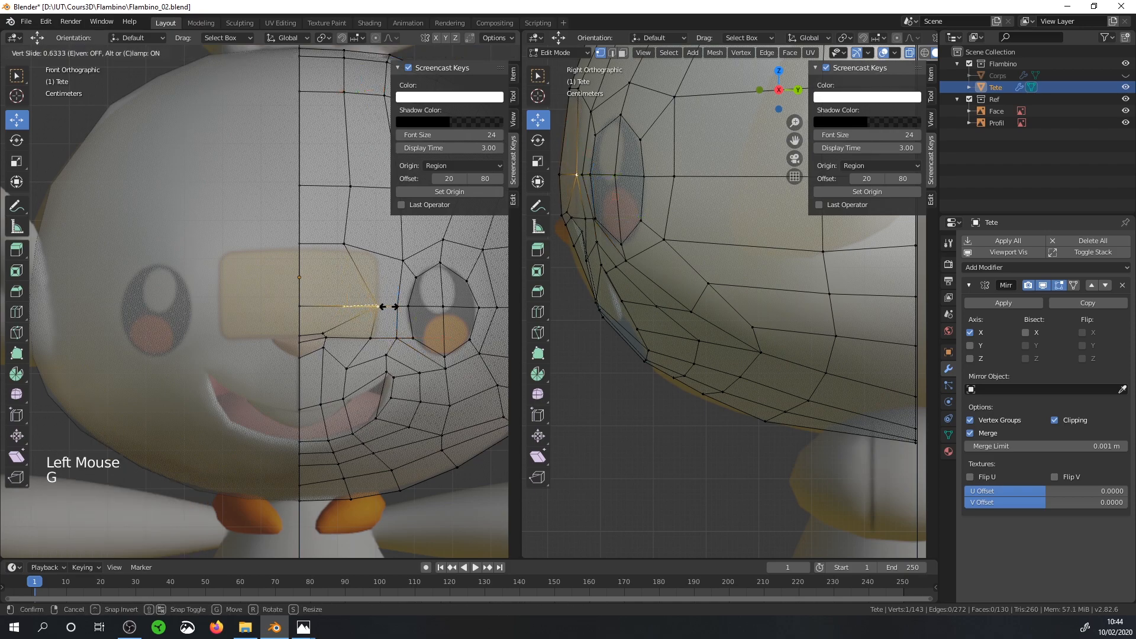
{"action": "left_click", "coordinate": [385, 306]}
{"action": "left_click", "coordinate": [344, 243]}
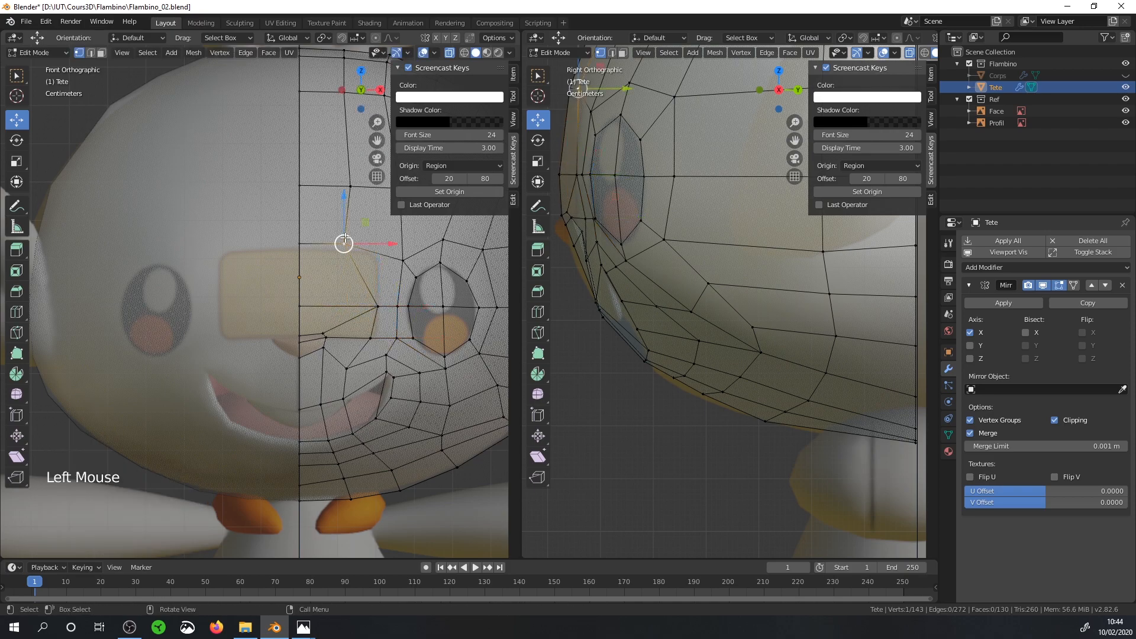
{"action": "key", "text": "g"}
{"action": "key", "text": "g"}
{"action": "left_click", "coordinate": [375, 248]}
{"action": "left_click", "coordinate": [299, 244]}
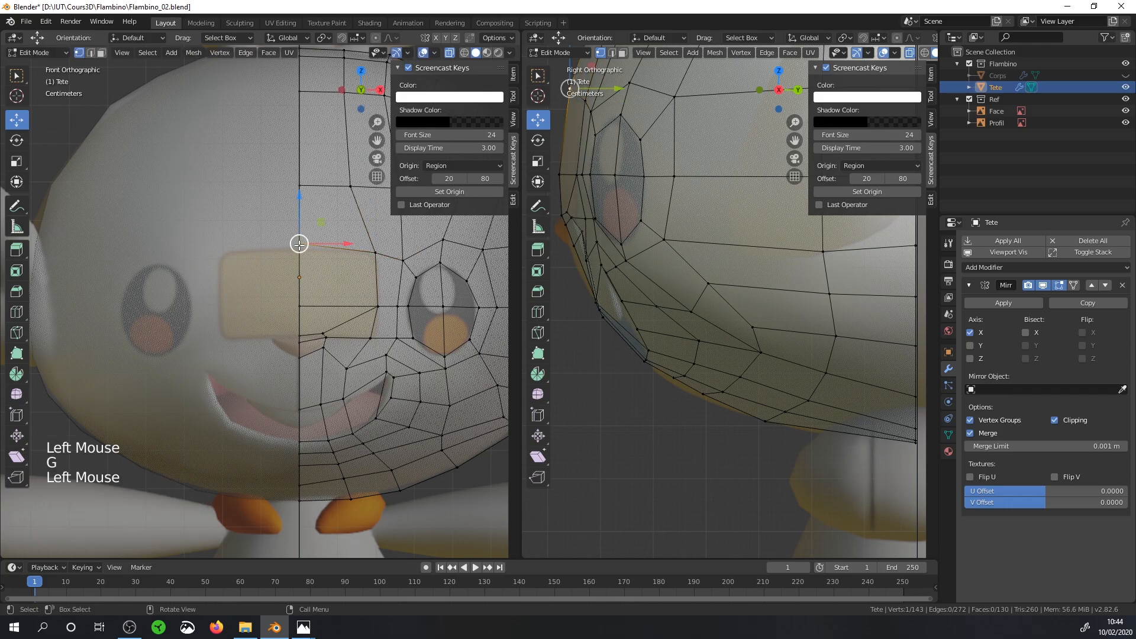
{"action": "left_click_drag", "start_coordinate": [300, 219], "coordinate": [298, 220]}
Step: Move the nose's midline vertex -0.00448 m along Y in the side view
{"action": "middle_click_drag", "start_coordinate": [297, 248], "coordinate": [272, 318]}
{"action": "scroll", "coordinate": [266, 296], "scroll_direction": "down", "scroll_amount": 4}
{"action": "scroll", "coordinate": [266, 320], "scroll_direction": "up", "scroll_amount": 1}
{"action": "middle_click_drag", "start_coordinate": [228, 317], "coordinate": [314, 335]}
{"action": "left_click", "coordinate": [575, 246]}
{"action": "left_click_drag", "start_coordinate": [575, 246], "coordinate": [595, 225]}
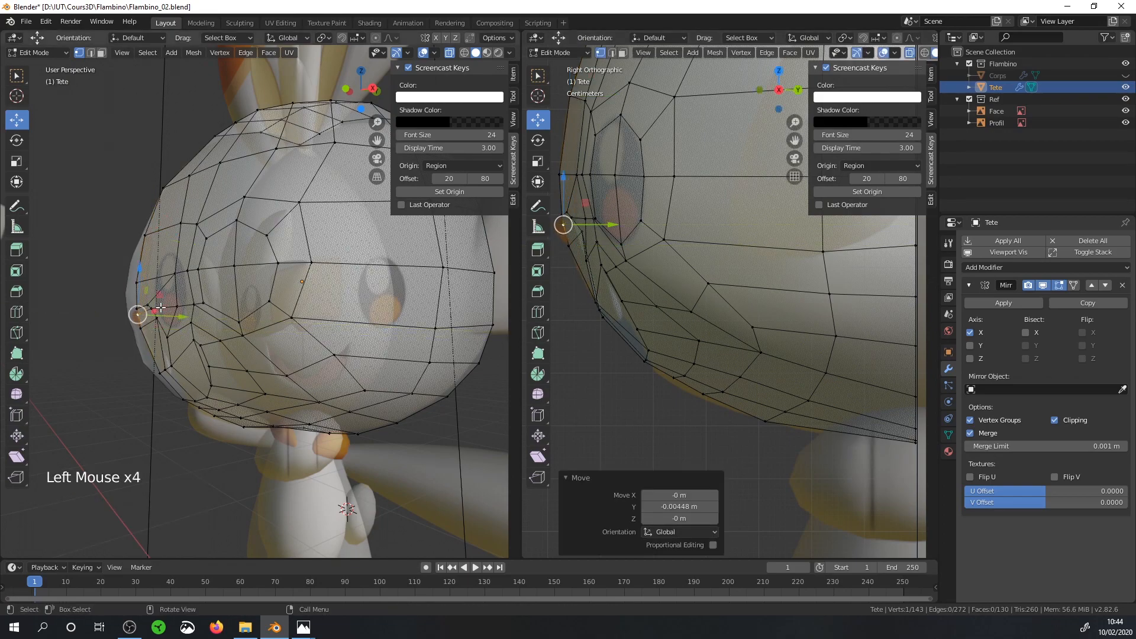
Step: Select the two nose faces in face mode and extrude them 0.0299 m along their normal
{"action": "middle_click_drag", "start_coordinate": [160, 308], "coordinate": [195, 307]}
{"action": "scroll", "coordinate": [201, 310], "scroll_direction": "up", "scroll_amount": 1}
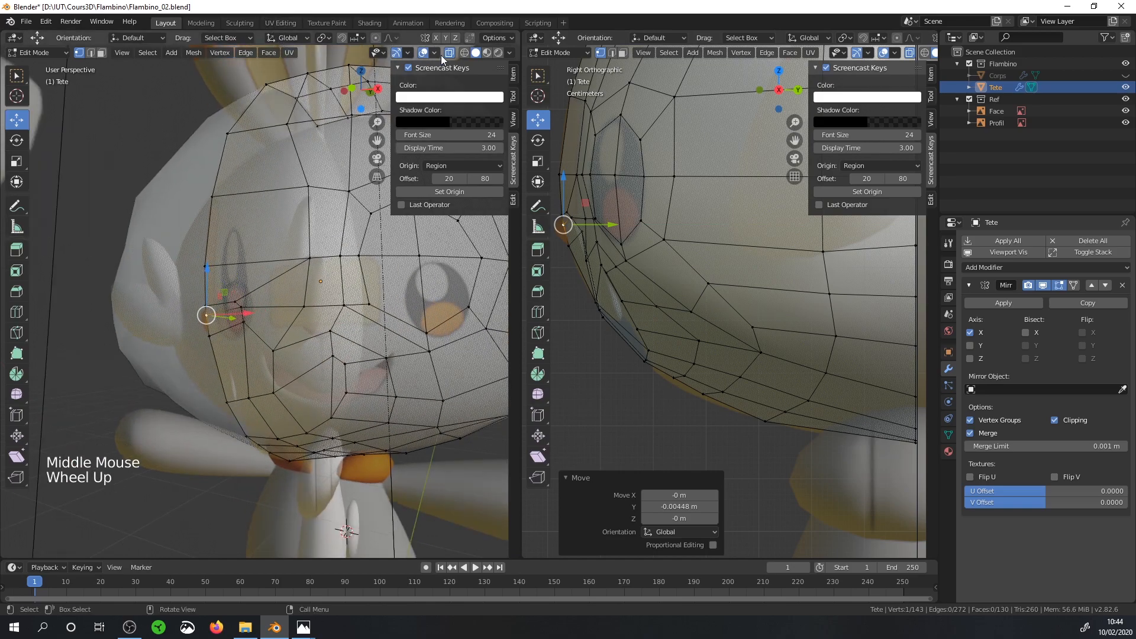
{"action": "left_click", "coordinate": [101, 53]}
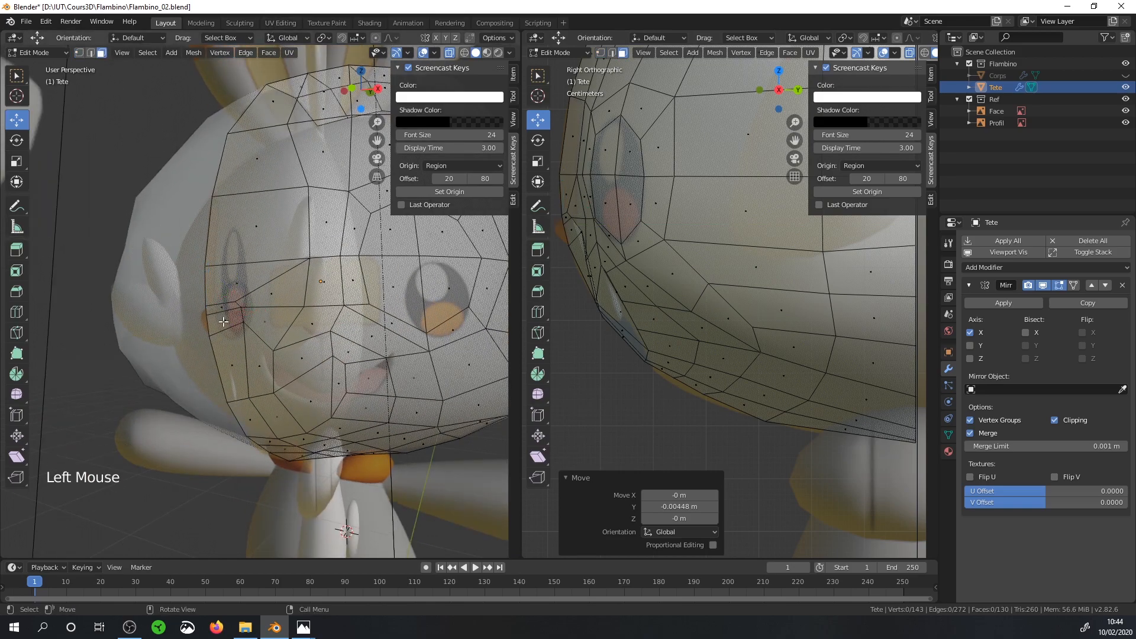
{"action": "left_click", "coordinate": [210, 309]}
{"action": "left_click", "coordinate": [211, 309], "text": "shift"}
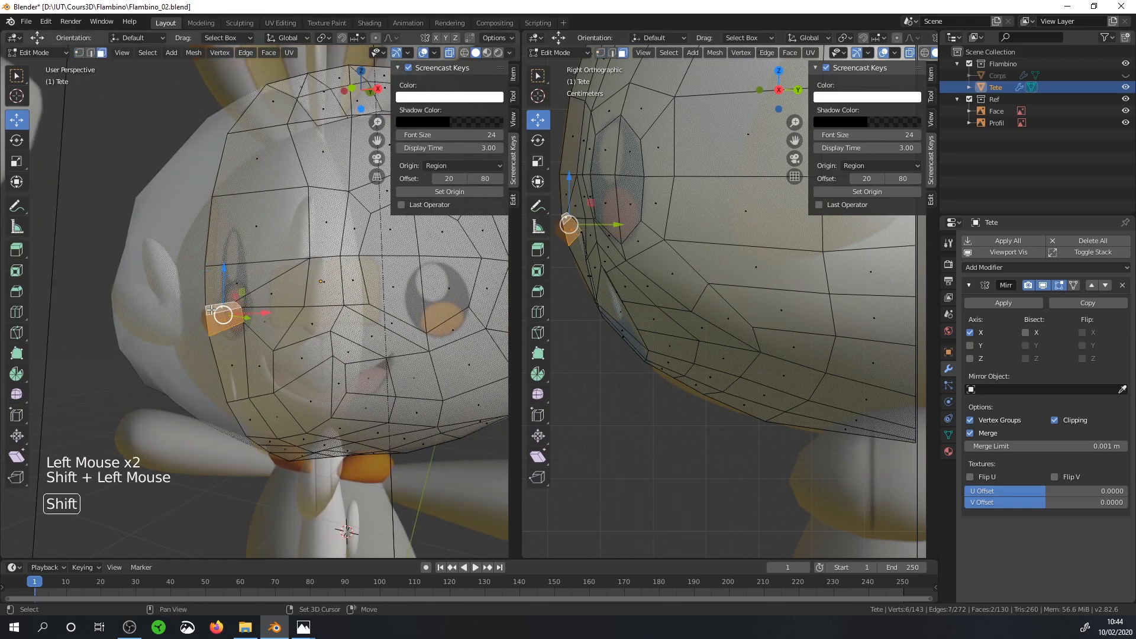
{"action": "key", "text": "e"}
{"action": "left_click", "coordinate": [512, 297]}
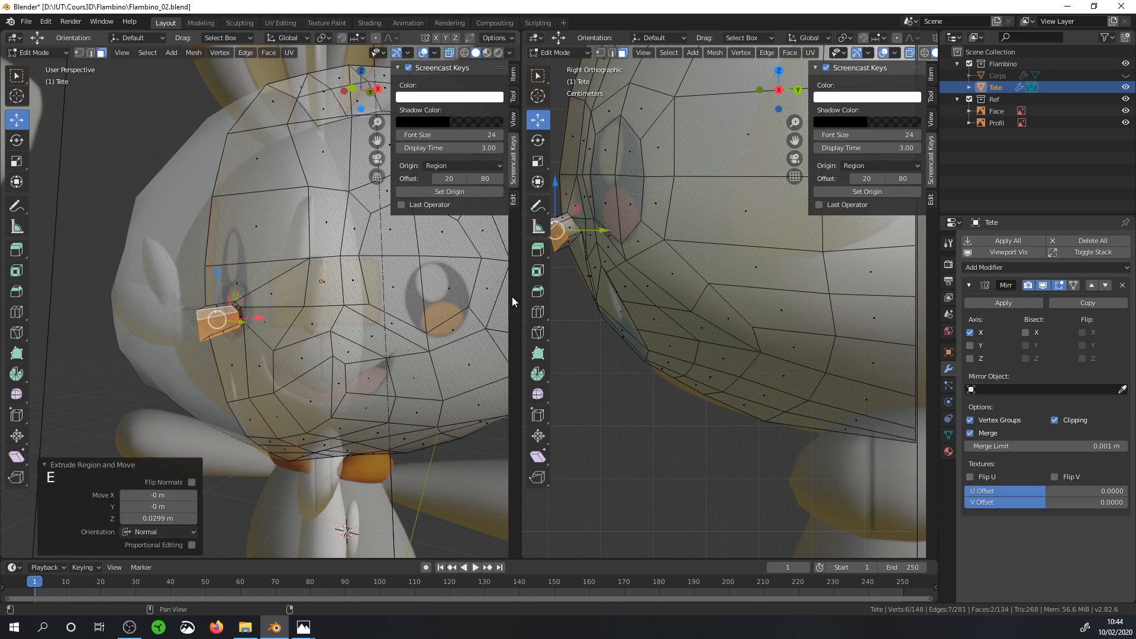
Step: Move the two upper vertices of the extruded nose 0.0133 m along Y and 0.00114 m along Z in vertex mode
{"action": "scroll", "coordinate": [682, 234], "scroll_direction": "down", "scroll_amount": 2}
{"action": "middle_click_drag", "start_coordinate": [685, 209], "coordinate": [811, 274], "text": "shift"}
{"action": "scroll", "coordinate": [817, 276], "scroll_direction": "up", "scroll_amount": 2}
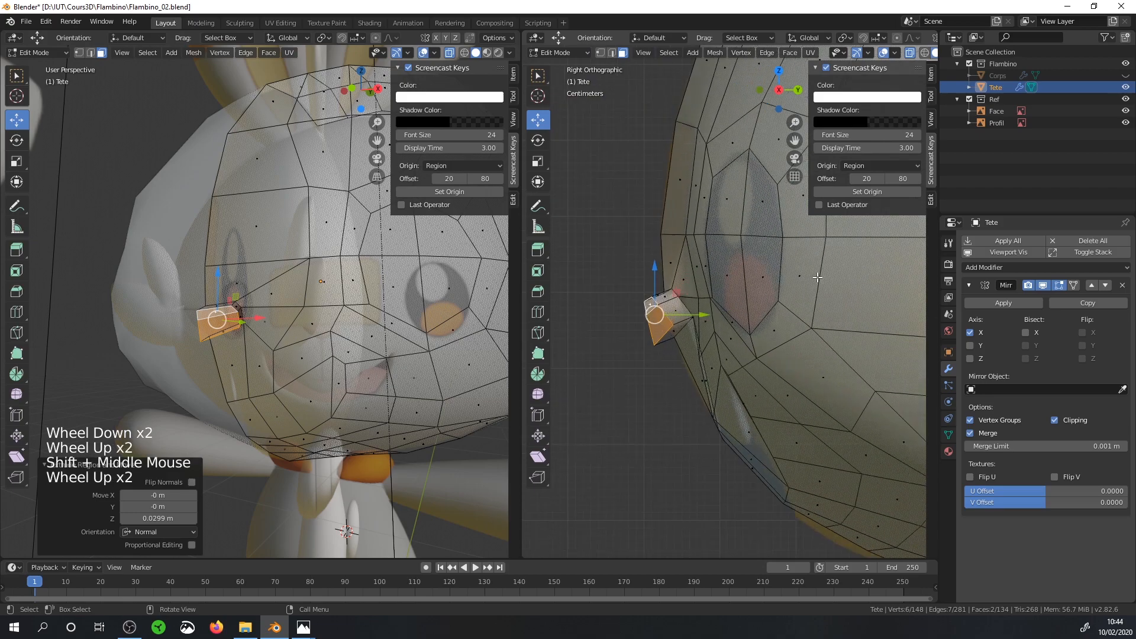
{"action": "left_click", "coordinate": [601, 53]}
{"action": "scroll", "coordinate": [631, 299], "scroll_direction": "up", "scroll_amount": 1}
{"action": "middle_click_drag", "start_coordinate": [155, 323], "coordinate": [269, 316]}
{"action": "scroll", "coordinate": [240, 304], "scroll_direction": "up", "scroll_amount": 2}
{"action": "left_click", "coordinate": [290, 307]}
{"action": "left_click", "coordinate": [166, 343], "text": "shift"}
{"action": "left_click", "coordinate": [140, 329]}
{"action": "left_click", "coordinate": [156, 331], "text": "shift"}
{"action": "left_click_drag", "start_coordinate": [173, 307], "coordinate": [187, 305]}
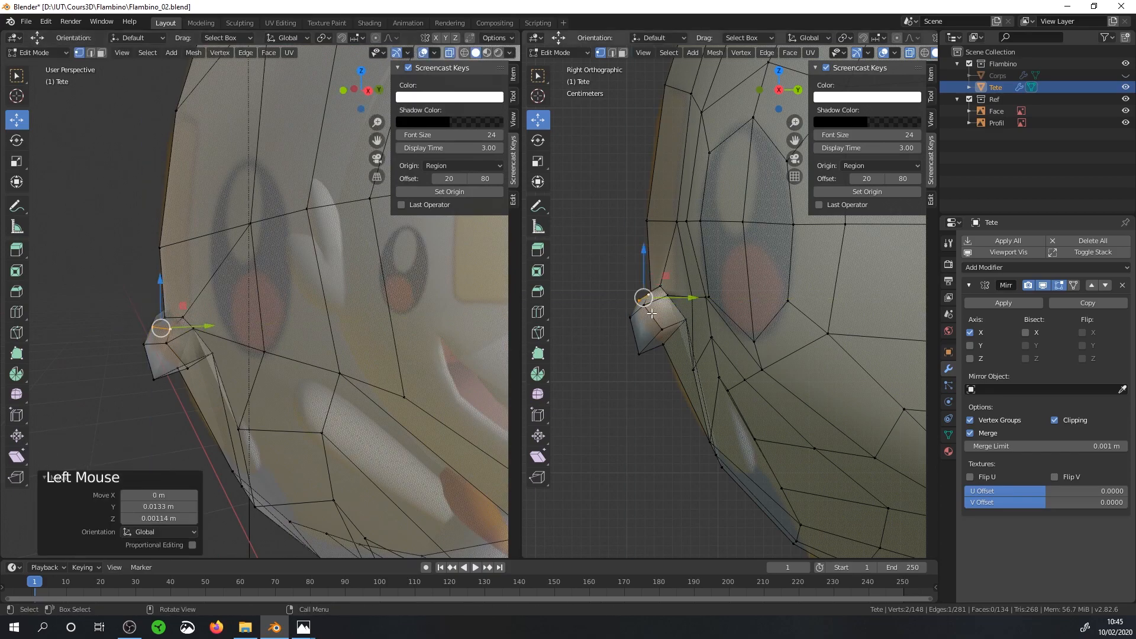
Step: Reposition the extruded nose's vertices in side view to match the profile reference
{"action": "left_click", "coordinate": [630, 319]}
{"action": "left_click", "coordinate": [645, 305], "text": "shift"}
{"action": "mouse_move", "coordinate": [680, 311]}
{"action": "left_mouse_down"}
{"action": "mouse_move", "coordinate": [687, 302]}
{"action": "mouse_move", "coordinate": [715, 319]}
{"action": "mouse_move", "coordinate": [675, 316]}
{"action": "left_mouse_up"}
{"action": "left_click", "coordinate": [662, 330]}
{"action": "left_click", "coordinate": [686, 320]}
{"action": "left_click", "coordinate": [639, 354]}
{"action": "left_click", "coordinate": [640, 318]}
{"action": "left_click", "coordinate": [668, 295]}
{"action": "left_click", "coordinate": [653, 305]}
{"action": "left_click_drag", "start_coordinate": [668, 247], "coordinate": [653, 258]}
Step: Reposition the nose's side vertices in front view to match the reference, raising the lower corner vertex 0.00372 m along Z
{"action": "middle_click_drag", "start_coordinate": [660, 294], "coordinate": [787, 297]}
{"action": "left_click", "coordinate": [598, 301]}
{"action": "left_click", "coordinate": [608, 334], "text": "shift"}
{"action": "key", "text": "KP_1"}
{"action": "middle_click_drag", "start_coordinate": [454, 295], "coordinate": [368, 304], "text": "shift"}
{"action": "scroll", "coordinate": [368, 304], "scroll_direction": "up", "scroll_amount": 5}
{"action": "left_click", "coordinate": [417, 320], "text": "shift"}
{"action": "left_click_drag", "start_coordinate": [458, 321], "coordinate": [444, 324]}
{"action": "left_click", "coordinate": [407, 319]}
{"action": "left_click", "coordinate": [407, 320]}
Step: Inspect the nose shape in Object Mode and open the head's mesh data properties
{"action": "middle_click_drag", "start_coordinate": [710, 295], "coordinate": [722, 284]}
{"action": "scroll", "coordinate": [722, 284], "scroll_direction": "down", "scroll_amount": 3}
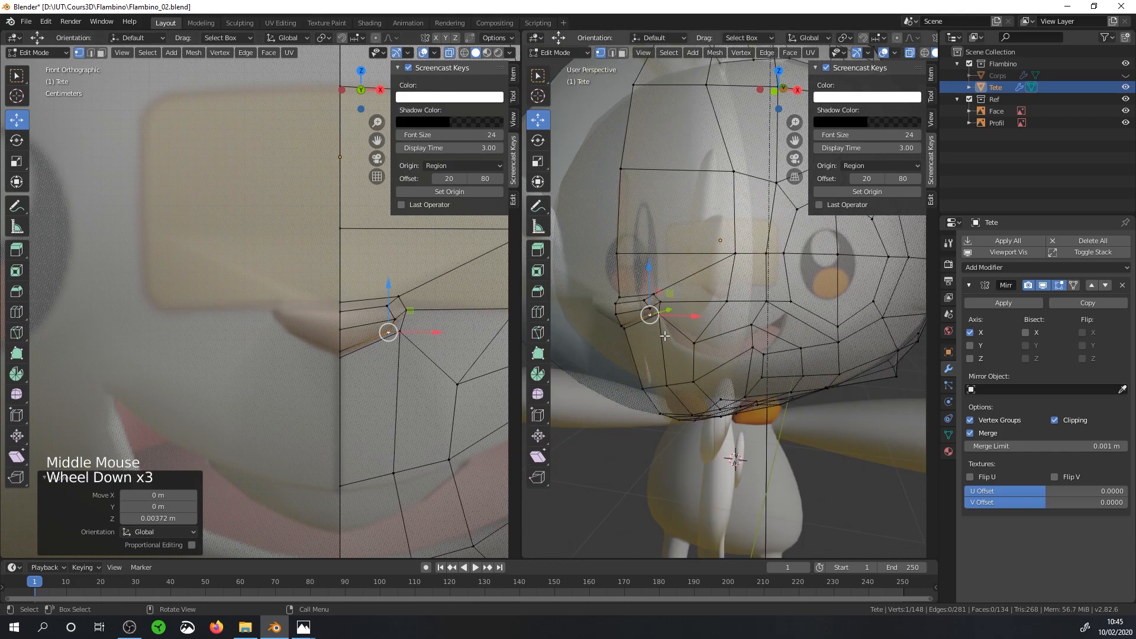
{"action": "key", "text": "Tab"}
{"action": "middle_click_drag", "start_coordinate": [592, 278], "coordinate": [611, 313]}
{"action": "scroll", "coordinate": [623, 267], "scroll_direction": "up", "scroll_amount": 2}
{"action": "left_click", "coordinate": [949, 435]}
{"action": "key", "text": "Tab"}
{"action": "scroll", "coordinate": [610, 313], "scroll_direction": "up", "scroll_amount": 2}
Step: Refine the vertices at the nose's outer corner and check the head's shading in Object Mode
{"action": "left_click", "coordinate": [662, 310]}
{"action": "left_click", "coordinate": [662, 311]}
{"action": "left_click", "coordinate": [666, 308], "text": "shift"}
{"action": "key", "text": "ctrl+KP_Add"}
{"action": "middle_click_drag", "start_coordinate": [680, 355], "coordinate": [710, 331]}
{"action": "left_click_drag", "start_coordinate": [704, 290], "coordinate": [727, 291]}
{"action": "left_click", "coordinate": [727, 291]}
{"action": "middle_click_drag", "start_coordinate": [727, 291], "coordinate": [708, 274]}
{"action": "left_click", "coordinate": [680, 308]}
{"action": "left_click", "coordinate": [721, 244]}
{"action": "scroll", "coordinate": [734, 270], "scroll_direction": "down", "scroll_amount": 3}
{"action": "key", "text": "Tab"}
{"action": "scroll", "coordinate": [708, 273], "scroll_direction": "up", "scroll_amount": 1}
{"action": "key", "text": "Tab"}
{"action": "scroll", "coordinate": [657, 288], "scroll_direction": "up", "scroll_amount": 2}
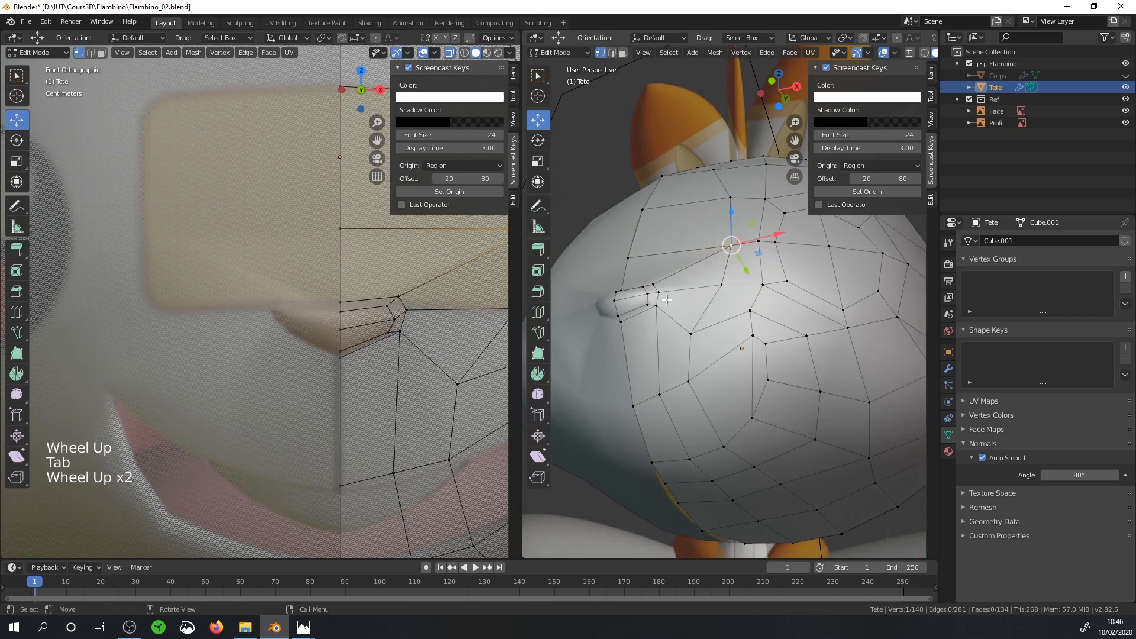
Step: Knife-cut a new edge from the vertex beside the nose across to the midline below it
{"action": "middle_click_drag", "start_coordinate": [657, 291], "coordinate": [683, 285]}
{"action": "key", "text": "ctrl+r"}
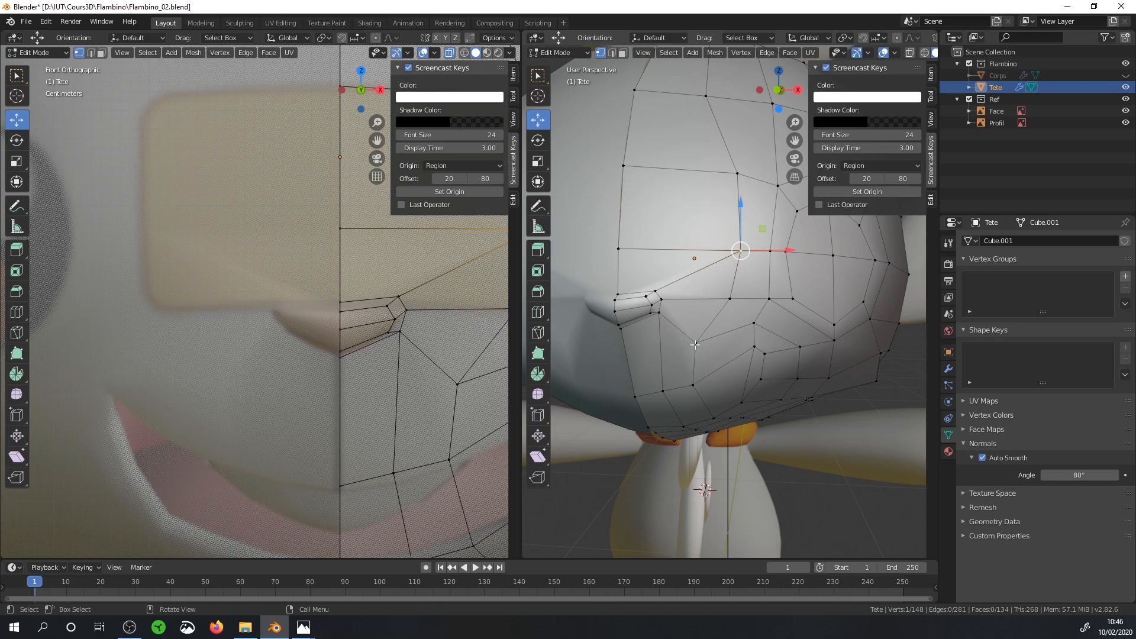
{"action": "key", "text": "k"}
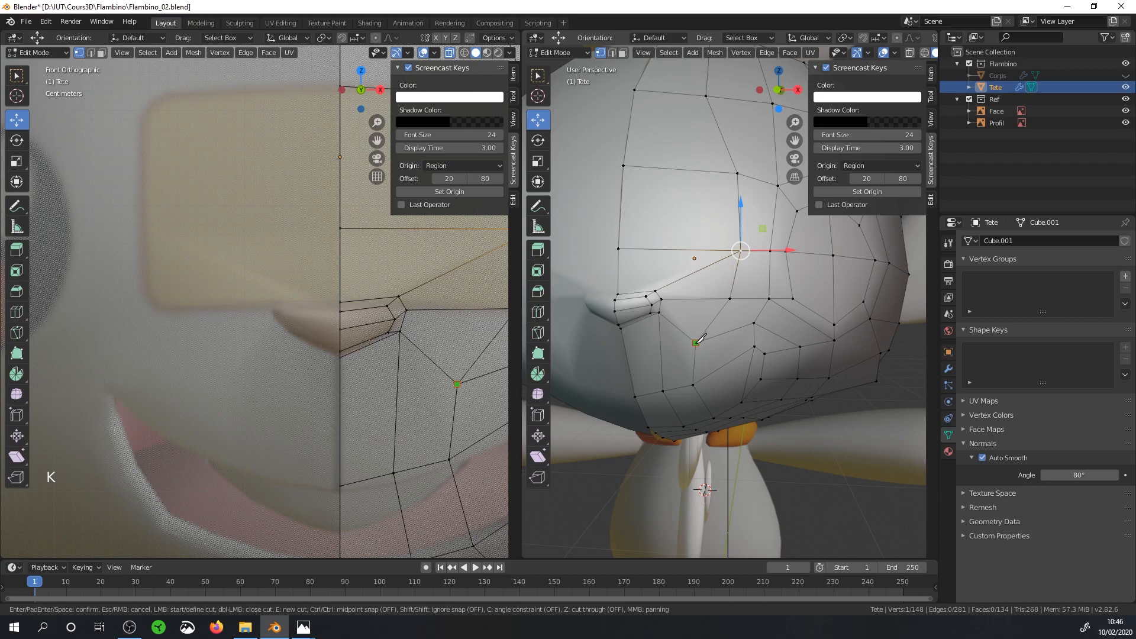
{"action": "middle_click_drag", "start_coordinate": [635, 352], "coordinate": [686, 354]}
{"action": "left_click", "coordinate": [686, 353]}
{"action": "left_click_drag", "start_coordinate": [719, 355], "coordinate": [737, 350]}
{"action": "left_click", "coordinate": [702, 349]}
{"action": "mouse_move", "coordinate": [737, 350]}
{"action": "middle_mouse_down"}
{"action": "mouse_move", "coordinate": [748, 366]}
{"action": "mouse_move", "coordinate": [734, 355]}
{"action": "middle_mouse_up"}
{"action": "scroll", "coordinate": [749, 366], "scroll_direction": "down", "scroll_amount": 1}
{"action": "scroll", "coordinate": [717, 342], "scroll_direction": "up", "scroll_amount": 1}
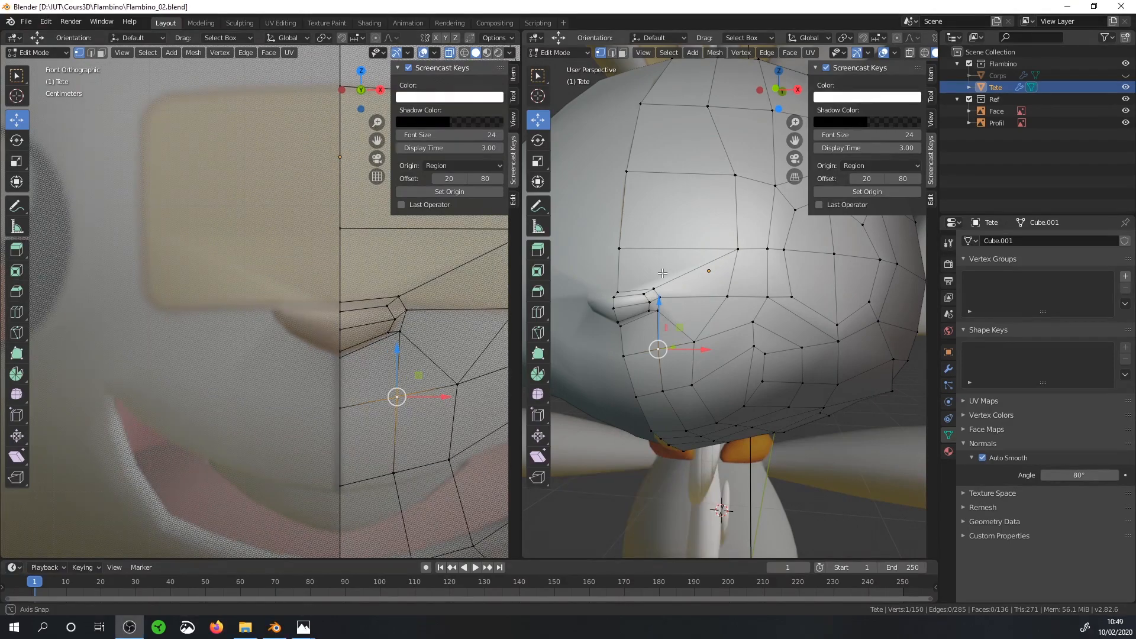
Step: Add one centred loop cut around the nose and slide its lower end vertex along the edge by 0.304
{"action": "middle_click_drag", "start_coordinate": [666, 290], "coordinate": [660, 275]}
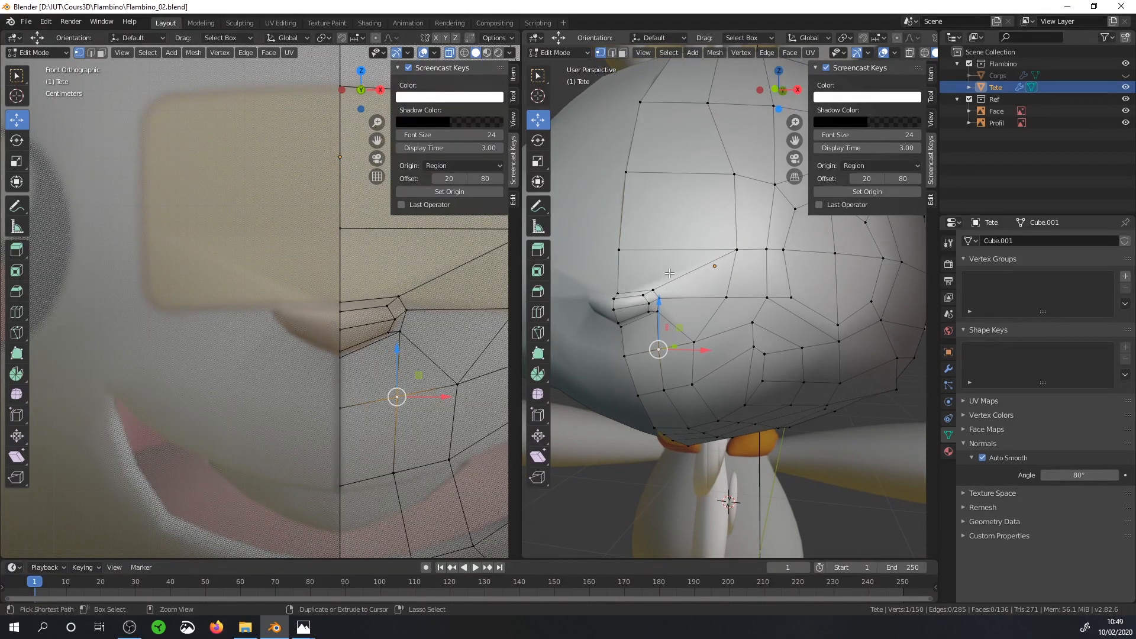
{"action": "left_click", "coordinate": [670, 272]}
{"action": "left_click", "coordinate": [670, 273]}
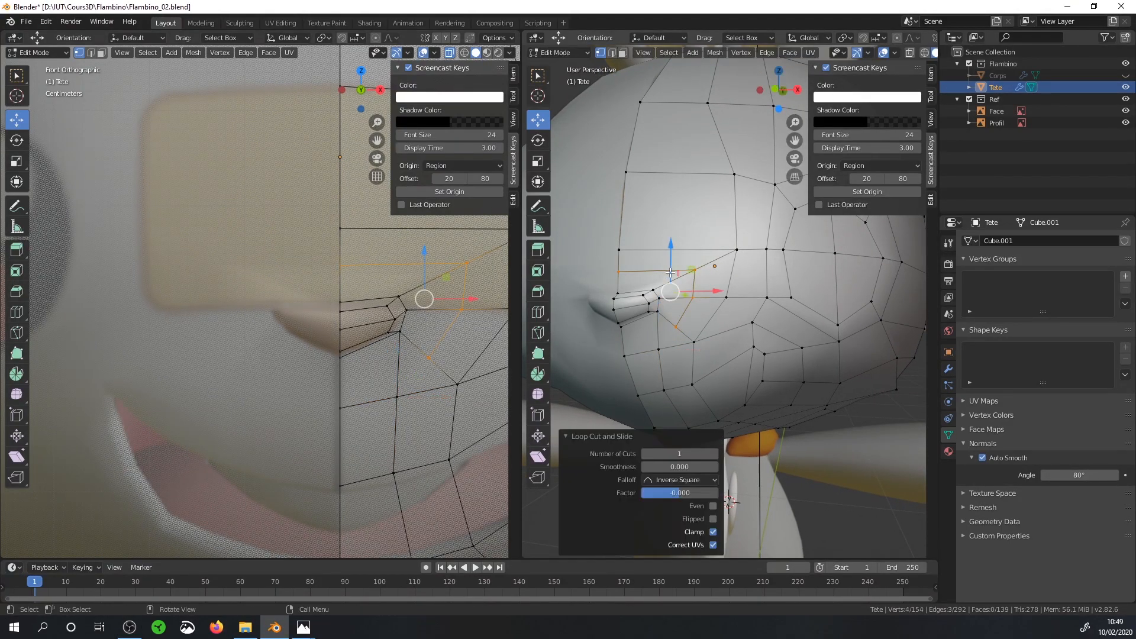
{"action": "left_click", "coordinate": [679, 324]}
{"action": "key", "text": "shift+v"}
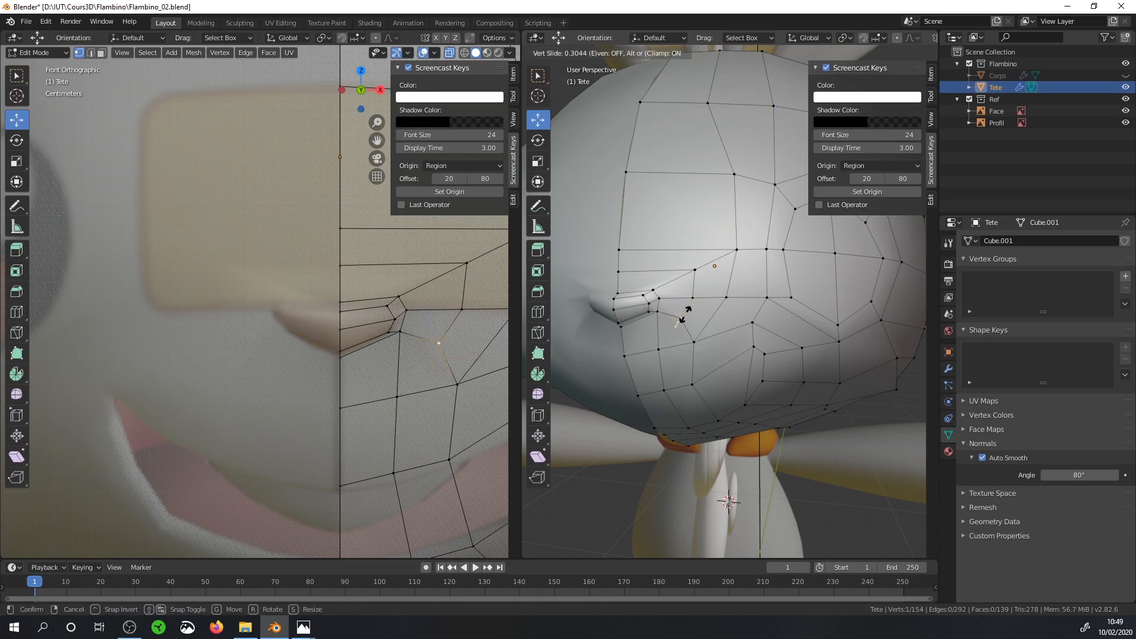
{"action": "left_click", "coordinate": [681, 317]}
{"action": "middle_click_drag", "start_coordinate": [664, 324], "coordinate": [660, 326]}
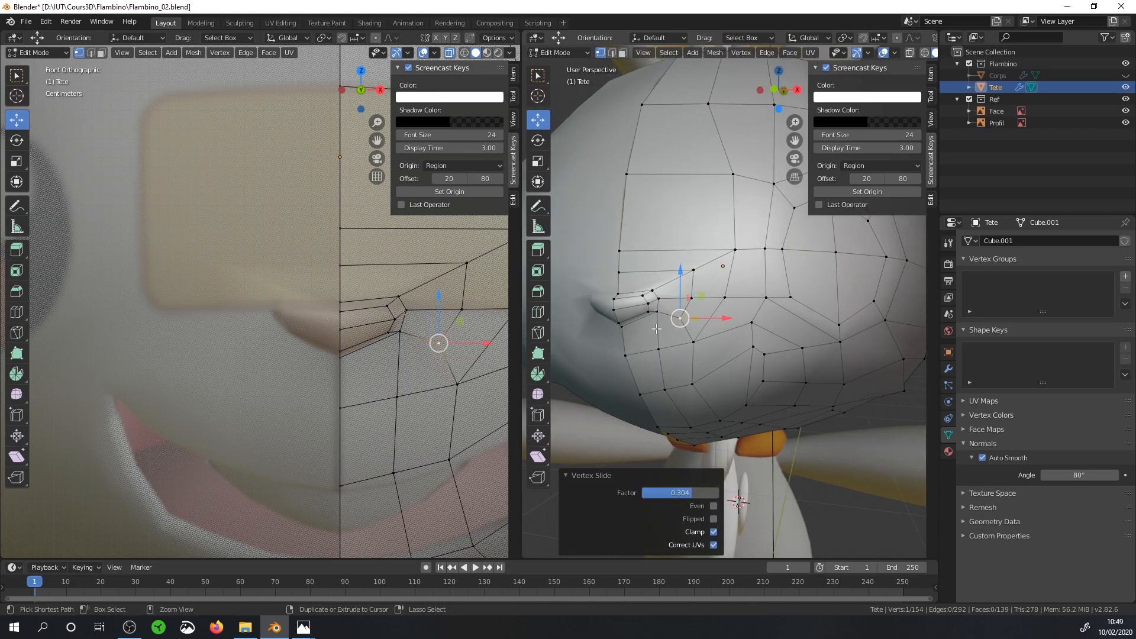
Step: Slide the new loop's outer vertex and midline vertex above the nose closer to the nose
{"action": "key", "text": "ctrl+r"}
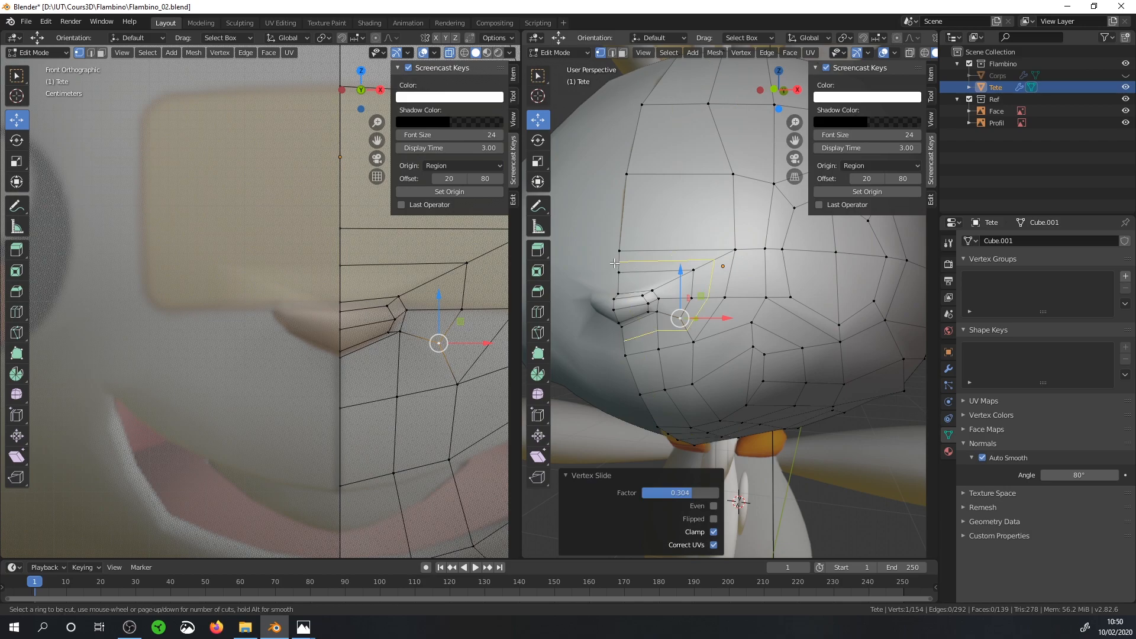
{"action": "mouse_move", "coordinate": [698, 291]}
{"action": "middle_mouse_down"}
{"action": "mouse_move", "coordinate": [626, 314]}
{"action": "mouse_move", "coordinate": [689, 296]}
{"action": "middle_mouse_up"}
{"action": "scroll", "coordinate": [686, 284], "scroll_direction": "up", "scroll_amount": 1}
{"action": "left_click", "coordinate": [682, 269]}
{"action": "key", "text": "g"}
{"action": "key", "text": "g"}
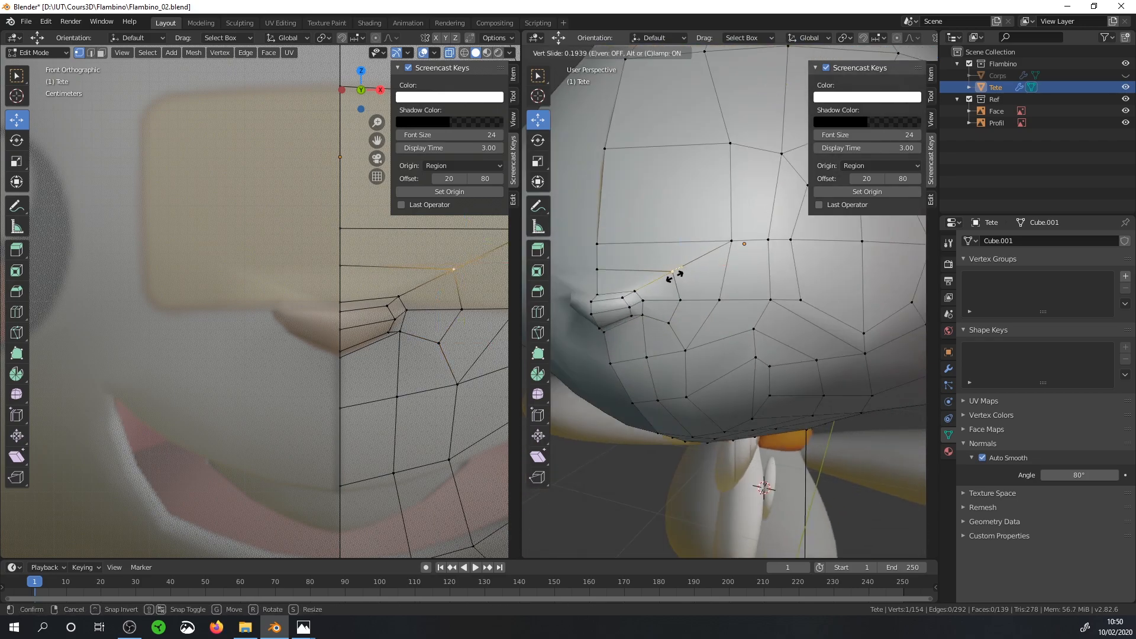
{"action": "left_click", "coordinate": [668, 276]}
{"action": "left_click", "coordinate": [599, 275]}
{"action": "key", "text": "g"}
{"action": "key", "text": "g"}
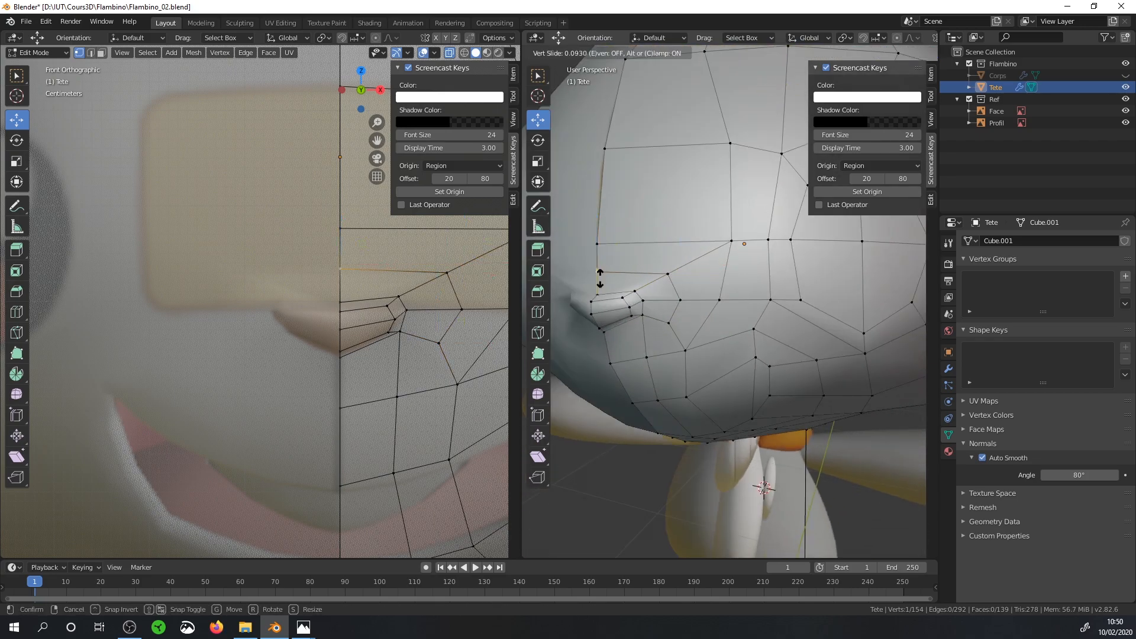
{"action": "left_click", "coordinate": [598, 282]}
Step: Adjust the vertices below the nose, moving the last one -0.00389 m along Y and 0.00374 m along Z
{"action": "middle_click_drag", "start_coordinate": [646, 328], "coordinate": [660, 300]}
{"action": "left_click", "coordinate": [656, 356]}
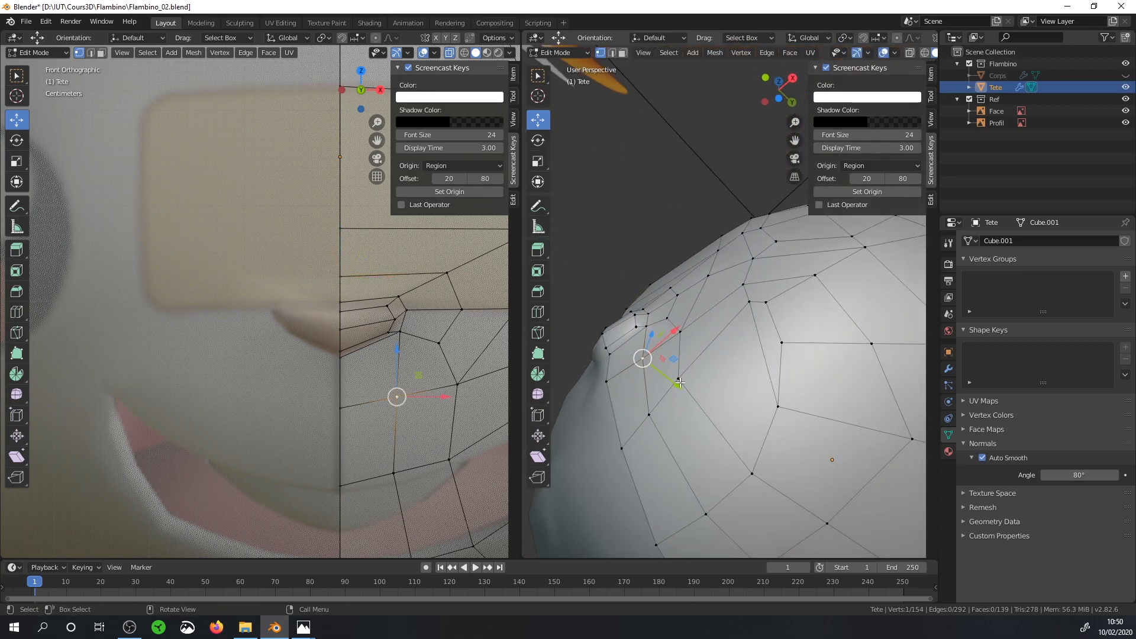
{"action": "key", "text": "g"}
{"action": "left_click_drag", "start_coordinate": [664, 376], "coordinate": [707, 353]}
{"action": "left_click", "coordinate": [680, 332]}
{"action": "middle_click_drag", "start_coordinate": [706, 353], "coordinate": [772, 299]}
{"action": "left_click", "coordinate": [601, 318]}
{"action": "left_click_drag", "start_coordinate": [608, 326], "coordinate": [605, 320]}
Step: Add a loop cut around the extruded nose, slide it toward the base and scale it to 0.819
{"action": "middle_click_drag", "start_coordinate": [627, 313], "coordinate": [704, 286]}
{"action": "key", "text": "ctrl+r"}
{"action": "left_click", "coordinate": [704, 288]}
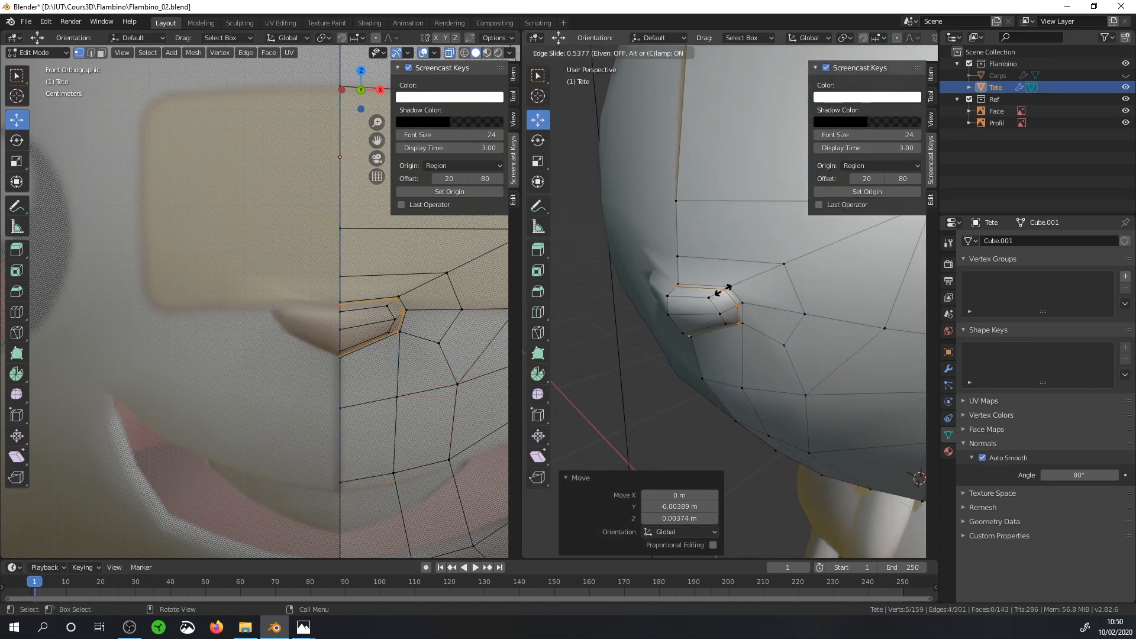
{"action": "left_click", "coordinate": [724, 290]}
{"action": "key", "text": "s"}
{"action": "left_click", "coordinate": [767, 302]}
Step: Move the nose's front vertices in the right side view with X-ray on to match the profile reference
{"action": "middle_click_drag", "start_coordinate": [767, 302], "coordinate": [683, 287]}
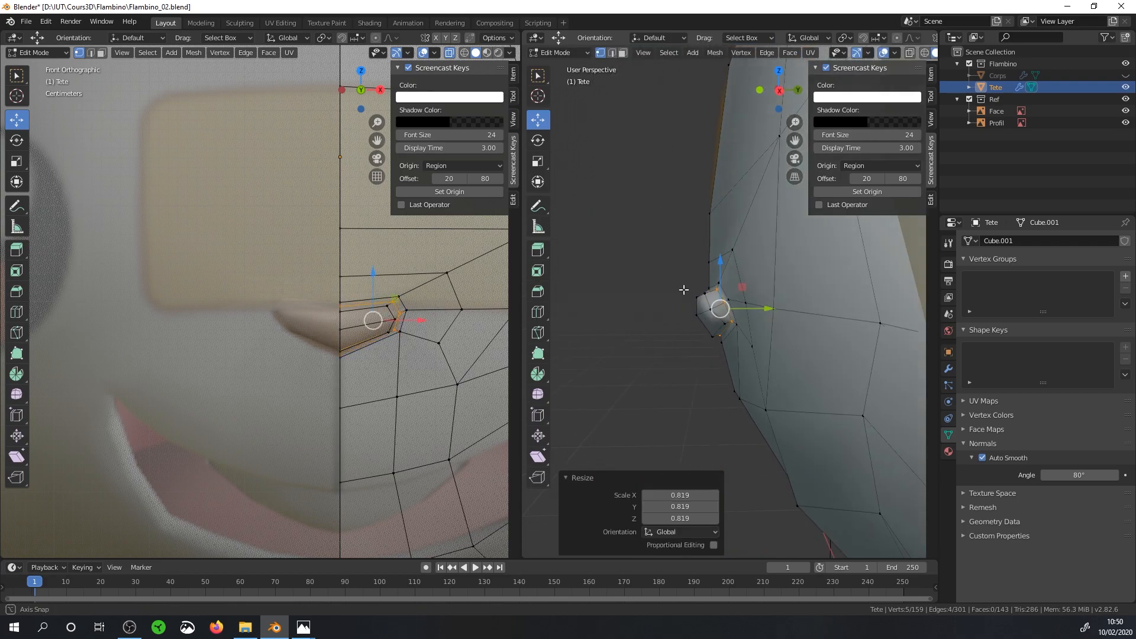
{"action": "key", "text": "KP_3"}
{"action": "left_click", "coordinate": [910, 53]}
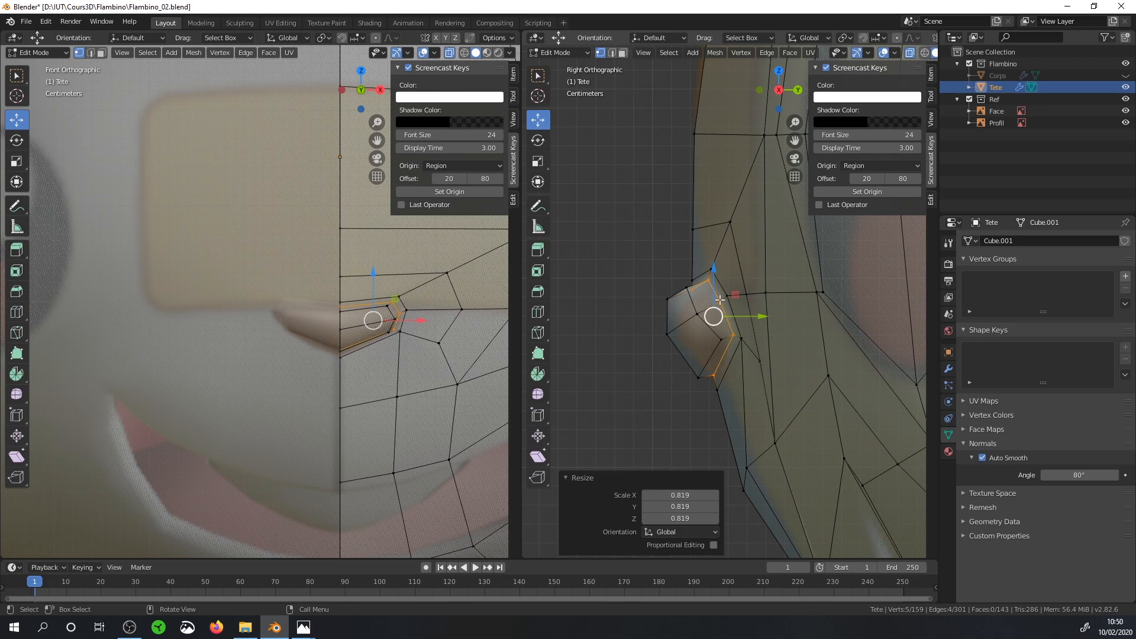
{"action": "left_click", "coordinate": [687, 288]}
{"action": "left_click_drag", "start_coordinate": [687, 260], "coordinate": [688, 267]}
{"action": "left_click", "coordinate": [667, 335]}
{"action": "left_click_drag", "start_coordinate": [704, 334], "coordinate": [710, 334]}
{"action": "left_click", "coordinate": [668, 299]}
{"action": "left_click_drag", "start_coordinate": [689, 276], "coordinate": [720, 279]}
{"action": "left_click", "coordinate": [688, 294]}
Step: Adjust the vertices on the nose's underside and base in profile to even out the new loop
{"action": "left_click", "coordinate": [698, 378]}
{"action": "left_click_drag", "start_coordinate": [720, 356], "coordinate": [725, 346]}
{"action": "left_click", "coordinate": [721, 340]}
{"action": "left_click_drag", "start_coordinate": [743, 318], "coordinate": [740, 319]}
Step: Slide the vertices between the nose and the mouth along their edges, the last one by a factor of 0.138
{"action": "left_click", "coordinate": [747, 469]}
{"action": "key", "text": "shift+v"}
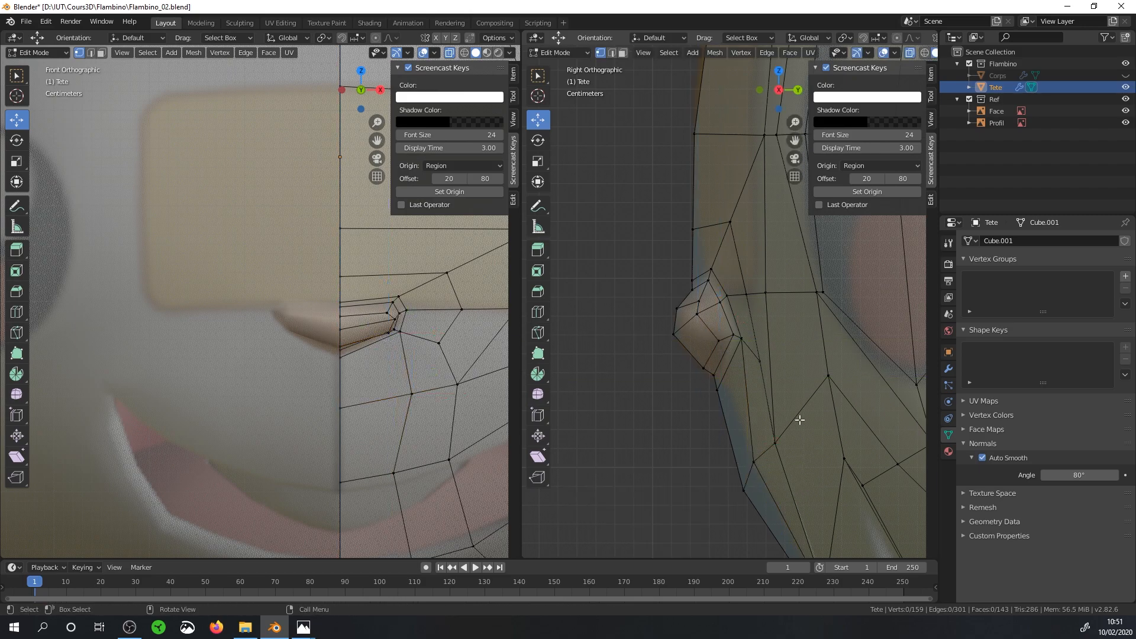
{"action": "left_click", "coordinate": [794, 424]}
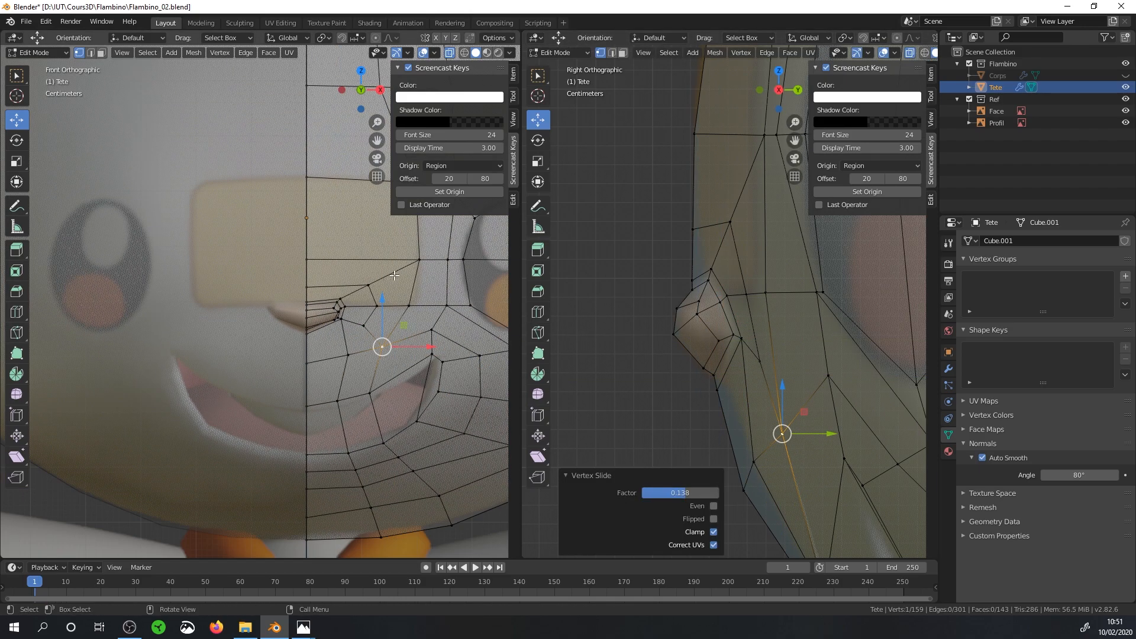
Step: Reposition the profile vertices just above the nose, moving the last one -0.0075 m along Z
{"action": "left_click", "coordinate": [692, 280]}
{"action": "mouse_move", "coordinate": [714, 258]}
{"action": "left_mouse_down"}
{"action": "mouse_move", "coordinate": [680, 227]}
{"action": "mouse_move", "coordinate": [728, 245]}
{"action": "left_mouse_up"}
{"action": "left_click", "coordinate": [693, 229]}
{"action": "left_click_drag", "start_coordinate": [717, 208], "coordinate": [727, 205]}
{"action": "left_click", "coordinate": [711, 269]}
{"action": "left_click_drag", "start_coordinate": [733, 247], "coordinate": [738, 250]}
{"action": "left_click", "coordinate": [706, 266]}
{"action": "left_click_drag", "start_coordinate": [310, 262], "coordinate": [316, 267]}
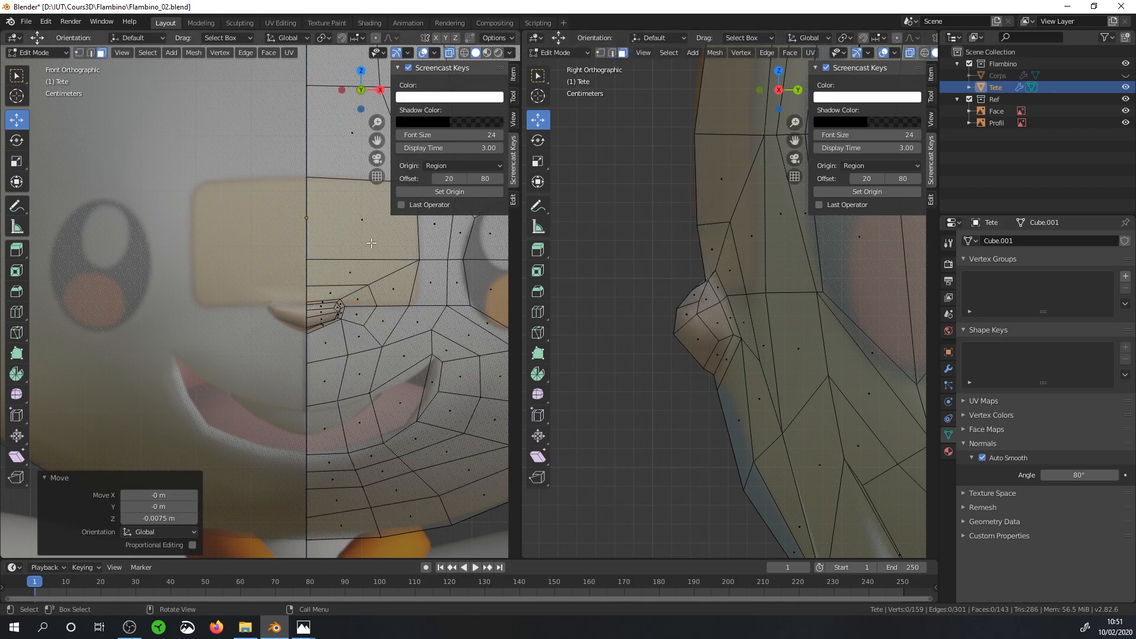
Step: Extrude the five faces of the beige patch above the nose 0.00737 m along the normal and scale them down slightly
{"action": "left_click", "coordinate": [347, 235]}
{"action": "left_click", "coordinate": [345, 275], "text": "shift"}
{"action": "left_click", "coordinate": [332, 293], "text": "shift"}
{"action": "left_click", "coordinate": [357, 295], "text": "shift"}
{"action": "left_click", "coordinate": [397, 294], "text": "shift"}
{"action": "middle_click_drag", "start_coordinate": [754, 211], "coordinate": [786, 271]}
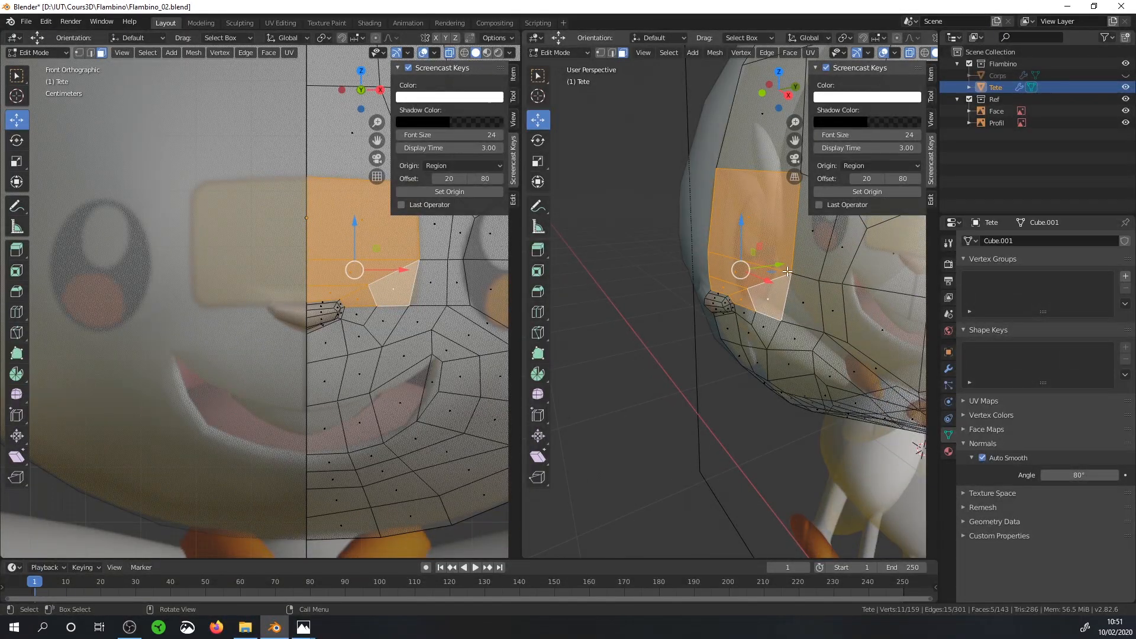
{"action": "key", "text": "e"}
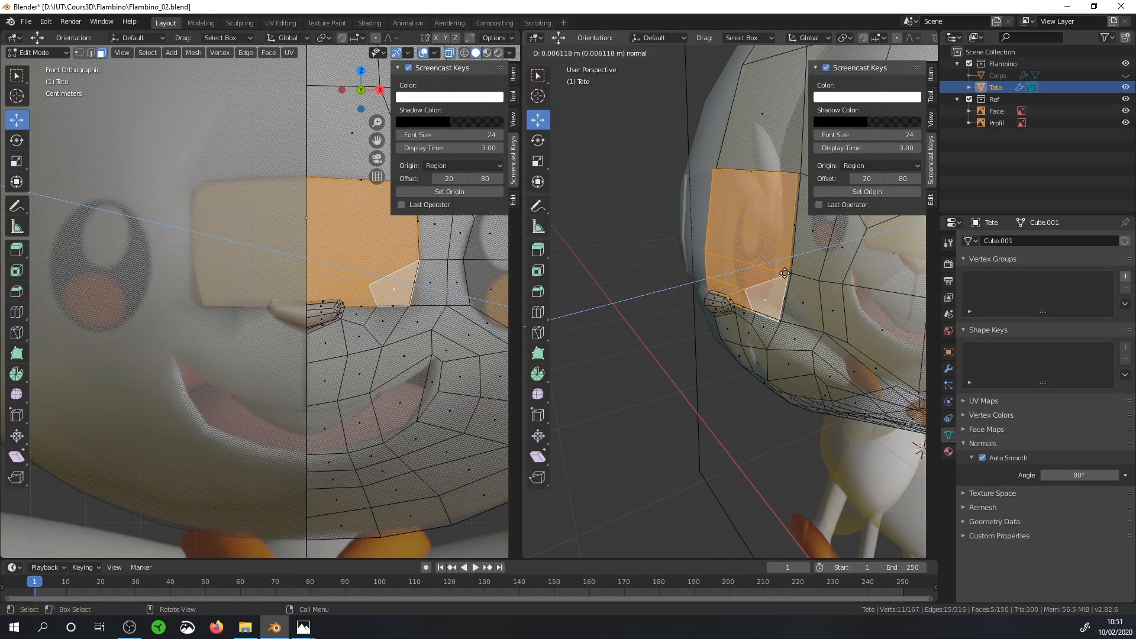
{"action": "left_click", "coordinate": [784, 273]}
{"action": "middle_click_drag", "start_coordinate": [784, 273], "coordinate": [846, 240]}
{"action": "key", "text": "s"}
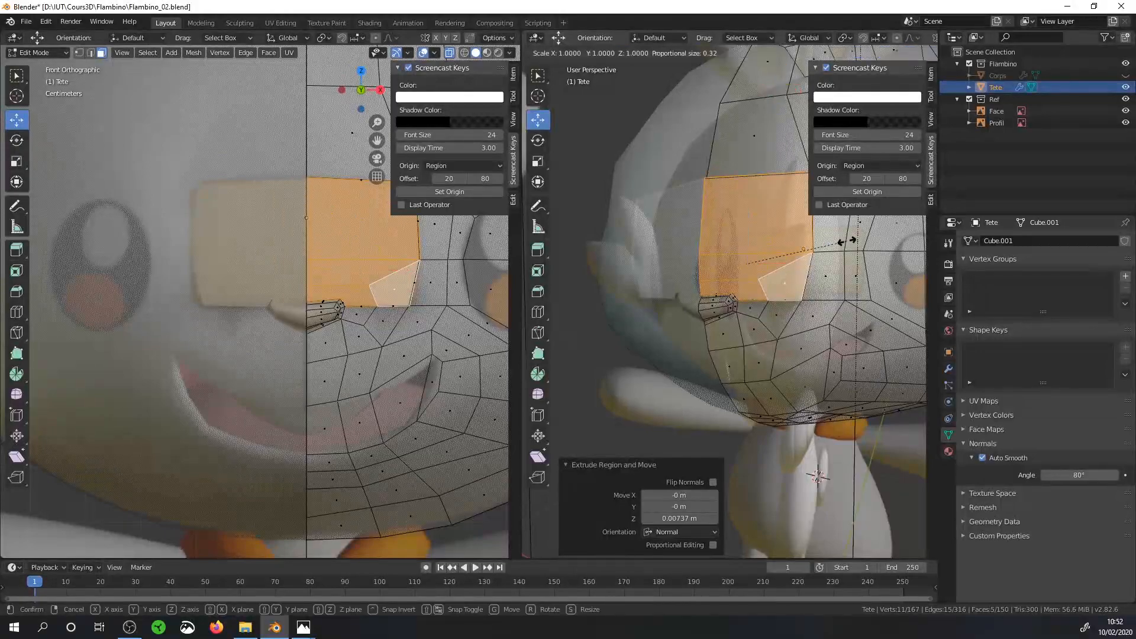
{"action": "left_click", "coordinate": [840, 242]}
Step: Inspect the head's shading and the raised patch above the nose in Object Mode with X-ray off
{"action": "middle_click_drag", "start_coordinate": [839, 244], "coordinate": [783, 268]}
{"action": "key", "text": "Tab"}
{"action": "scroll", "coordinate": [781, 269], "scroll_direction": "down", "scroll_amount": 2}
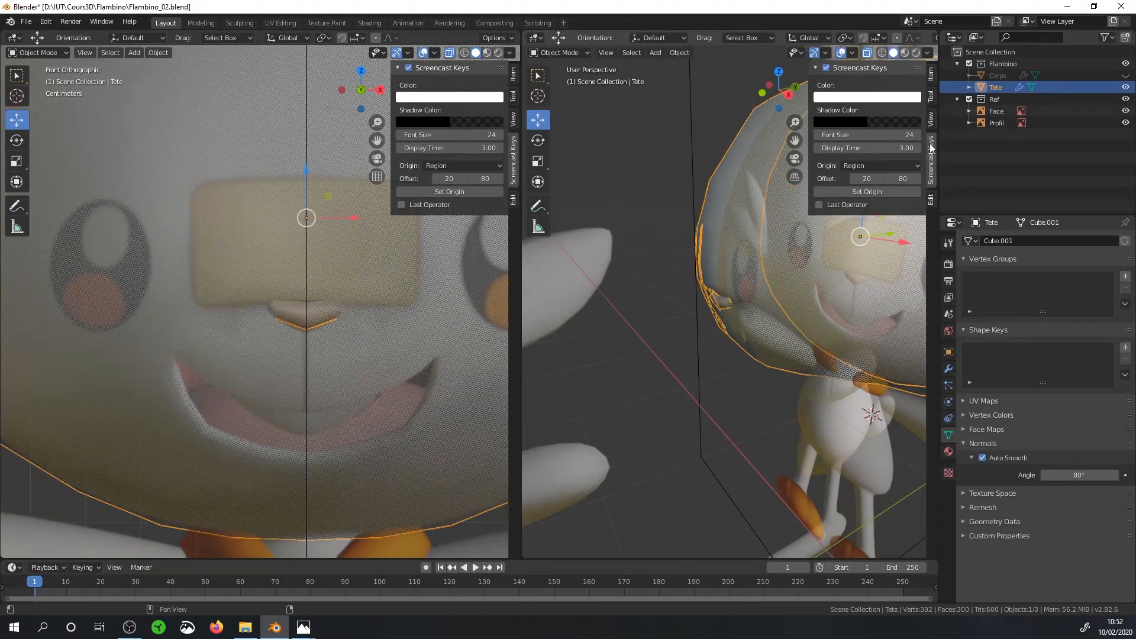
{"action": "left_click", "coordinate": [867, 52]}
{"action": "middle_click_drag", "start_coordinate": [771, 198], "coordinate": [831, 166]}
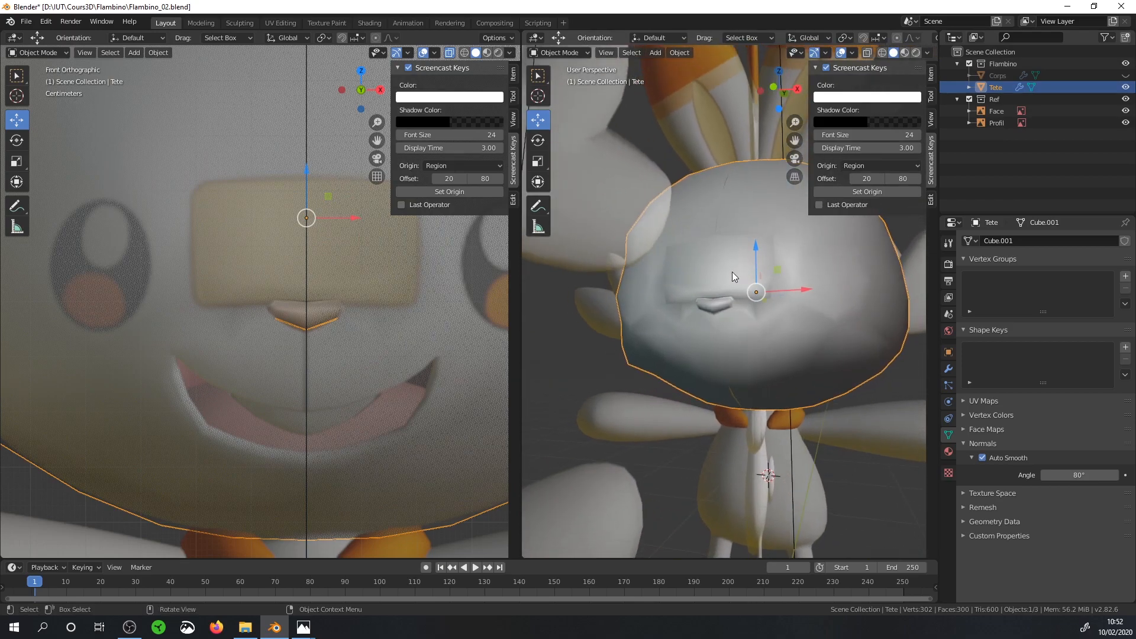
{"action": "middle_click_drag", "start_coordinate": [753, 319], "coordinate": [717, 329]}
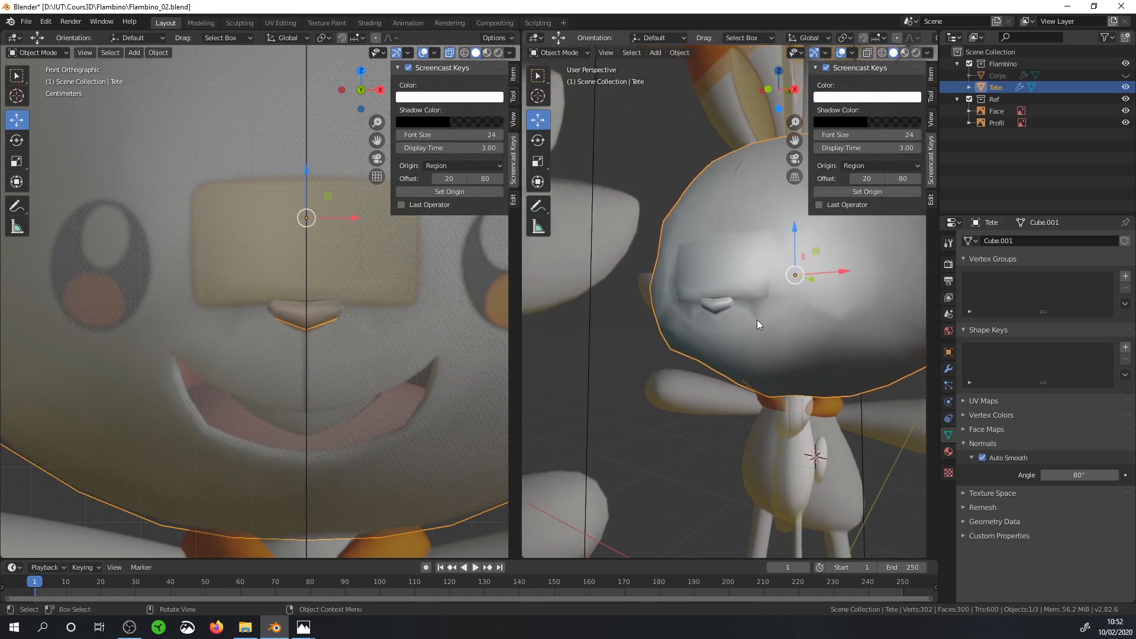
{"action": "mouse_move", "coordinate": [746, 306]}
{"action": "middle_mouse_down"}
{"action": "mouse_move", "coordinate": [715, 315]}
{"action": "mouse_move", "coordinate": [736, 326]}
{"action": "mouse_move", "coordinate": [675, 325]}
{"action": "mouse_move", "coordinate": [748, 288]}
{"action": "mouse_move", "coordinate": [746, 305]}
{"action": "middle_mouse_up"}
Step: Select the four mouth faces and extrude them 0.297 m along Y into the head
{"action": "key", "text": "Tab"}
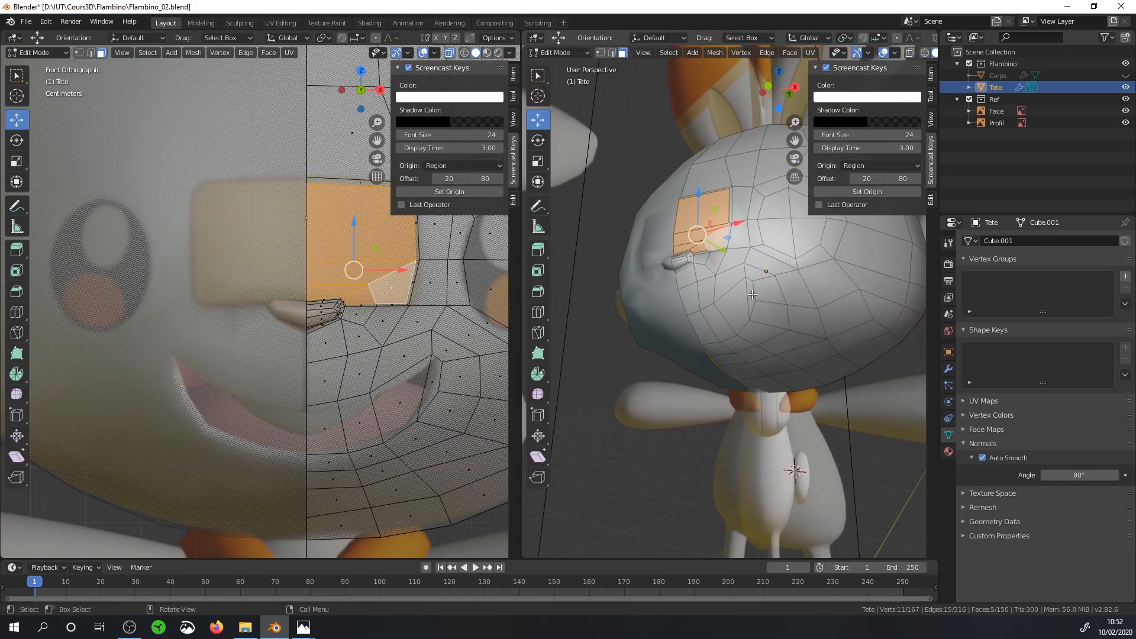
{"action": "left_click", "coordinate": [750, 294]}
{"action": "left_click", "coordinate": [734, 309], "text": "shift"}
{"action": "left_click", "coordinate": [709, 329], "text": "shift"}
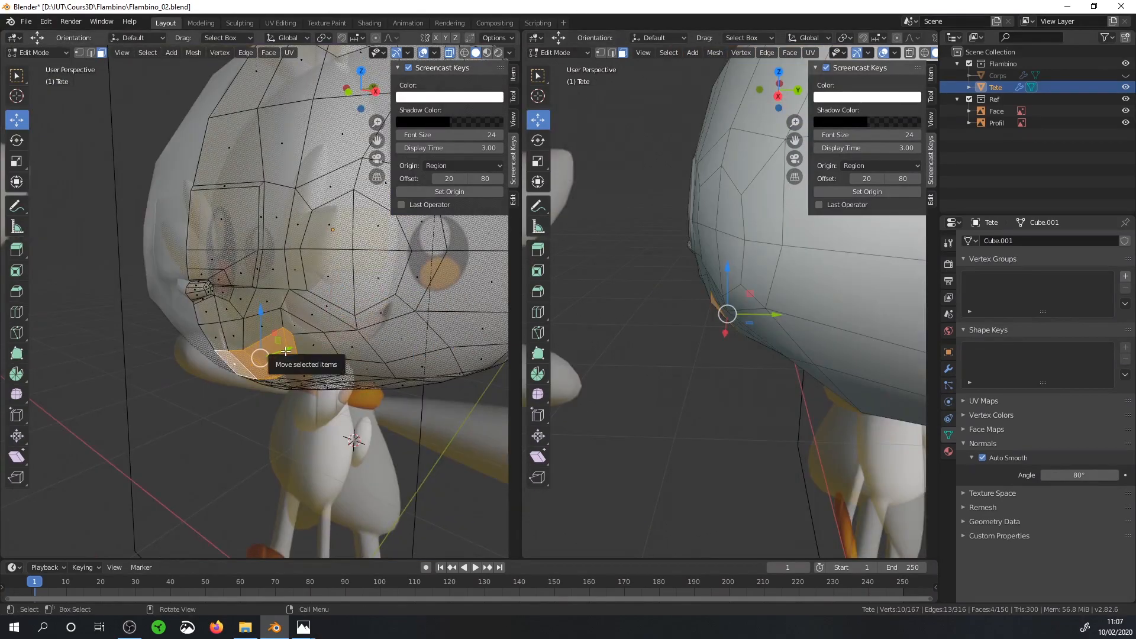
{"action": "key", "text": "e"}
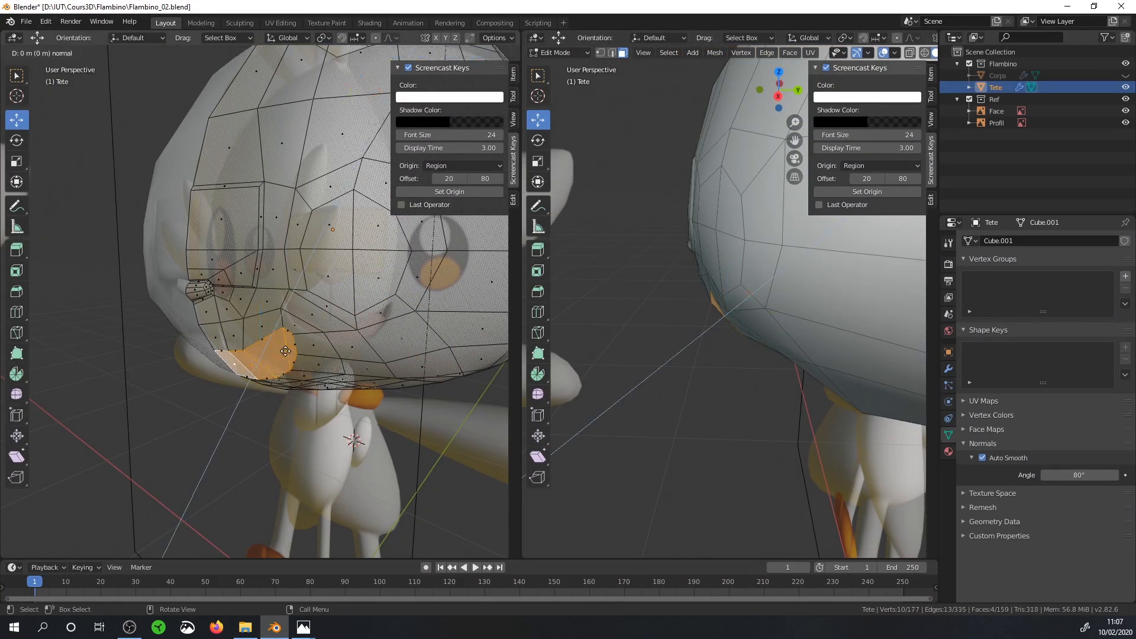
{"action": "key", "text": "y"}
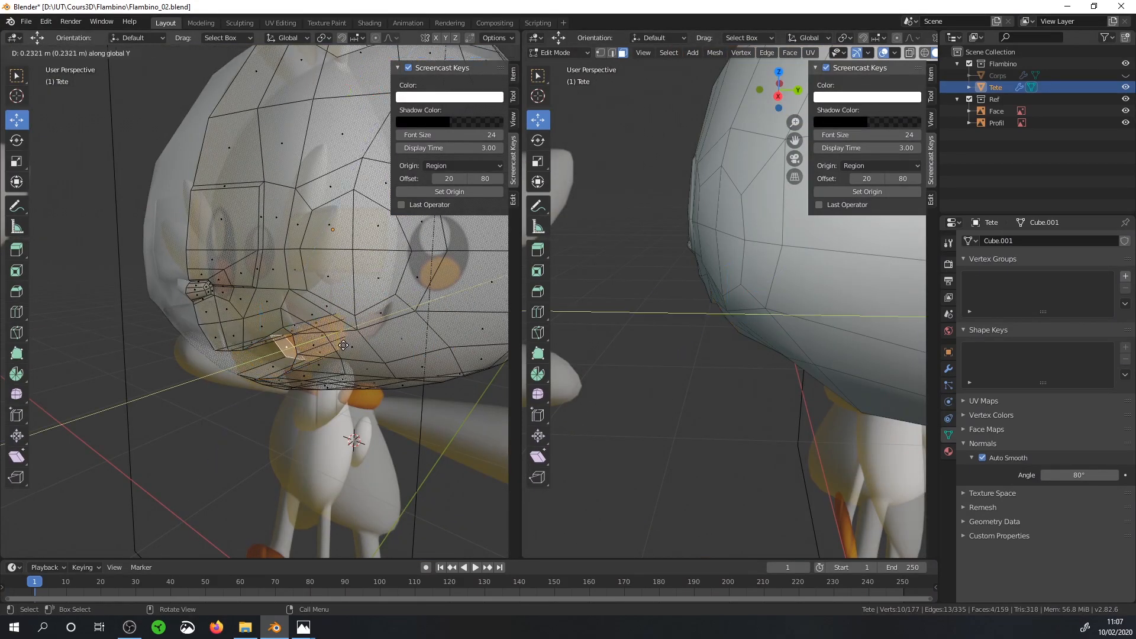
{"action": "left_click", "coordinate": [354, 344]}
{"action": "mouse_move", "coordinate": [354, 344]}
{"action": "middle_mouse_down"}
{"action": "mouse_move", "coordinate": [416, 328]}
{"action": "mouse_move", "coordinate": [361, 338]}
{"action": "middle_mouse_up"}
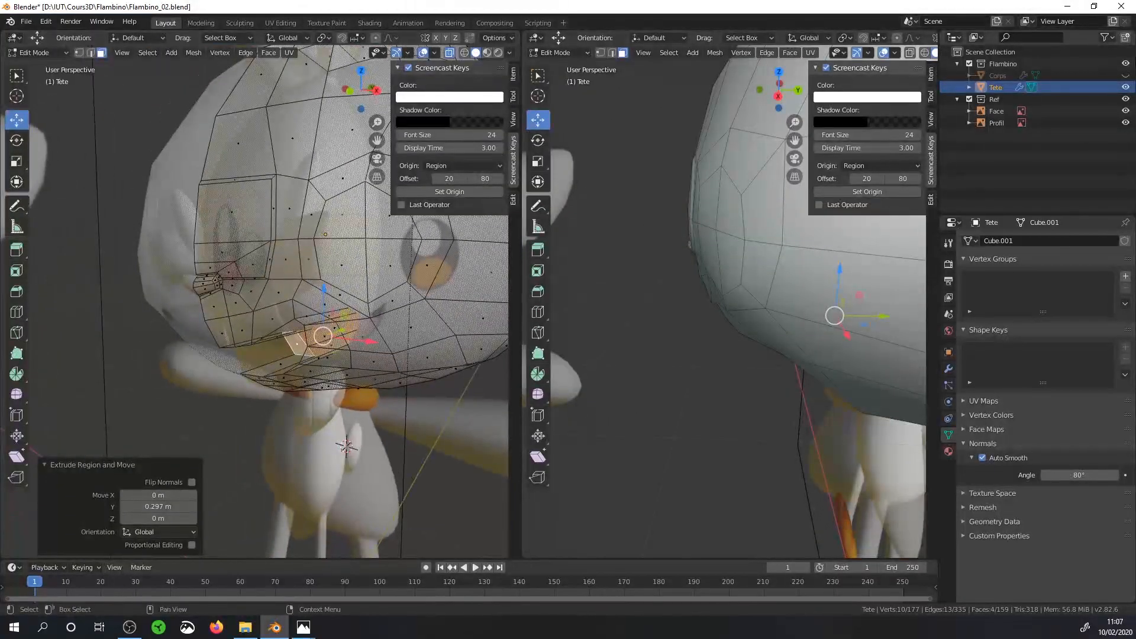
Step: Hide the Ref collection and the Mirror modifier's viewport display, with X-ray off, to expose the mouth cavity from inside
{"action": "left_click", "coordinate": [1125, 99]}
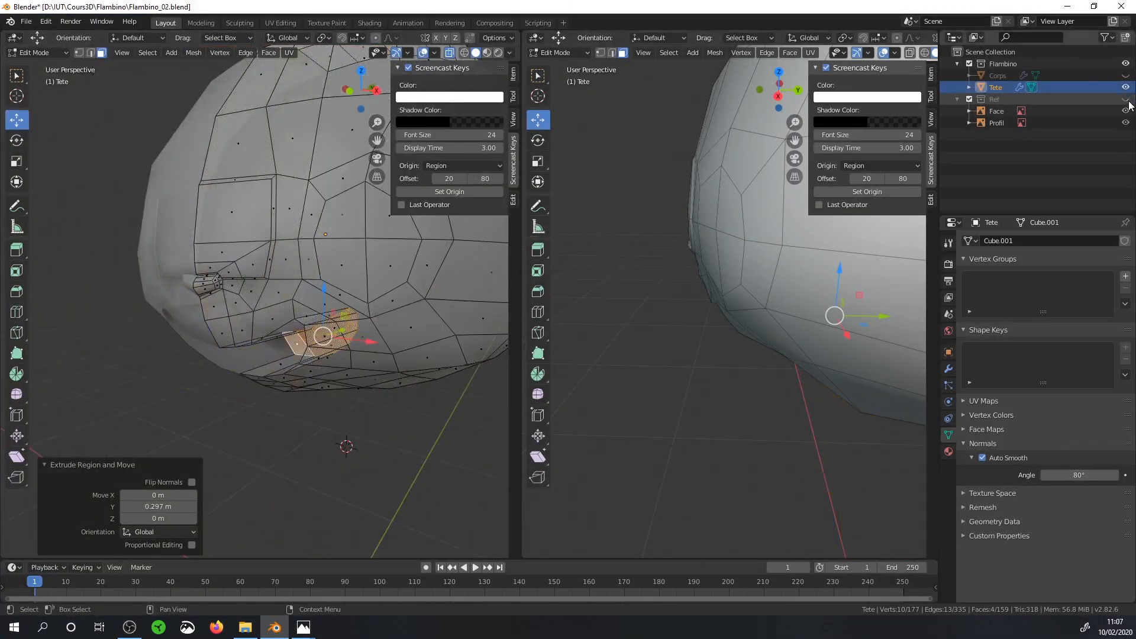
{"action": "left_click", "coordinate": [450, 52]}
{"action": "middle_click_drag", "start_coordinate": [331, 201], "coordinate": [301, 254]}
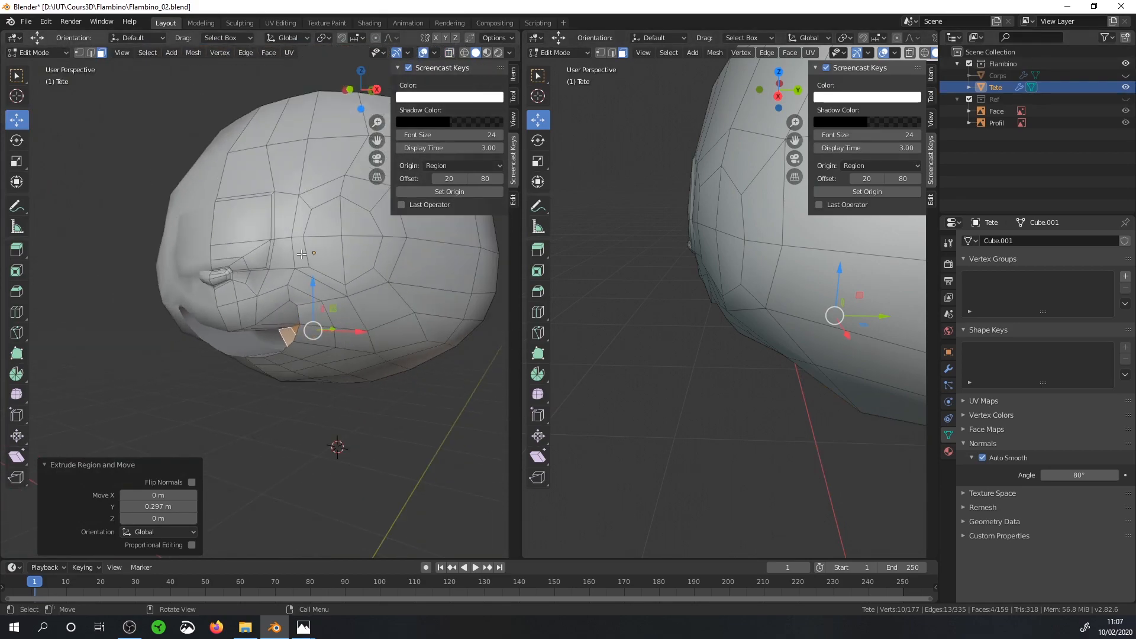
{"action": "middle_click_drag", "start_coordinate": [316, 204], "coordinate": [371, 246]}
{"action": "left_click", "coordinate": [950, 368]}
{"action": "left_click", "coordinate": [1041, 284]}
{"action": "scroll", "coordinate": [295, 284], "scroll_direction": "up", "scroll_amount": 3}
{"action": "middle_click_drag", "start_coordinate": [251, 308], "coordinate": [220, 329]}
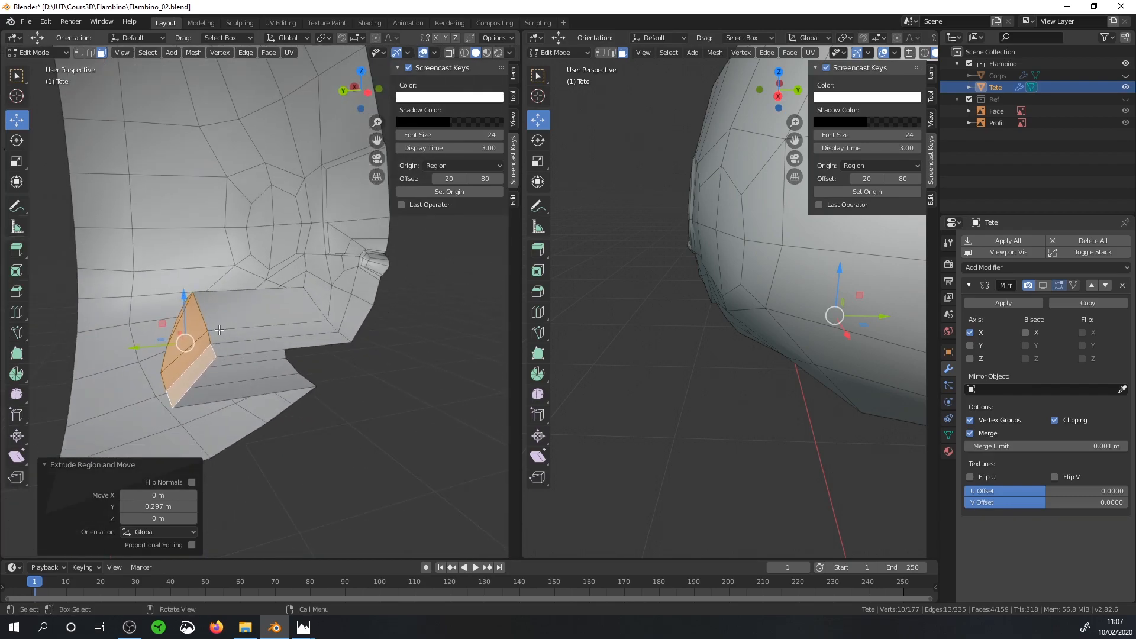
Step: Flatten the mouth cavity's back faces by scaling them to 0 along Y
{"action": "key", "text": "s"}
{"action": "key", "text": "y"}
{"action": "key", "text": "0"}
{"action": "key", "text": "Return"}
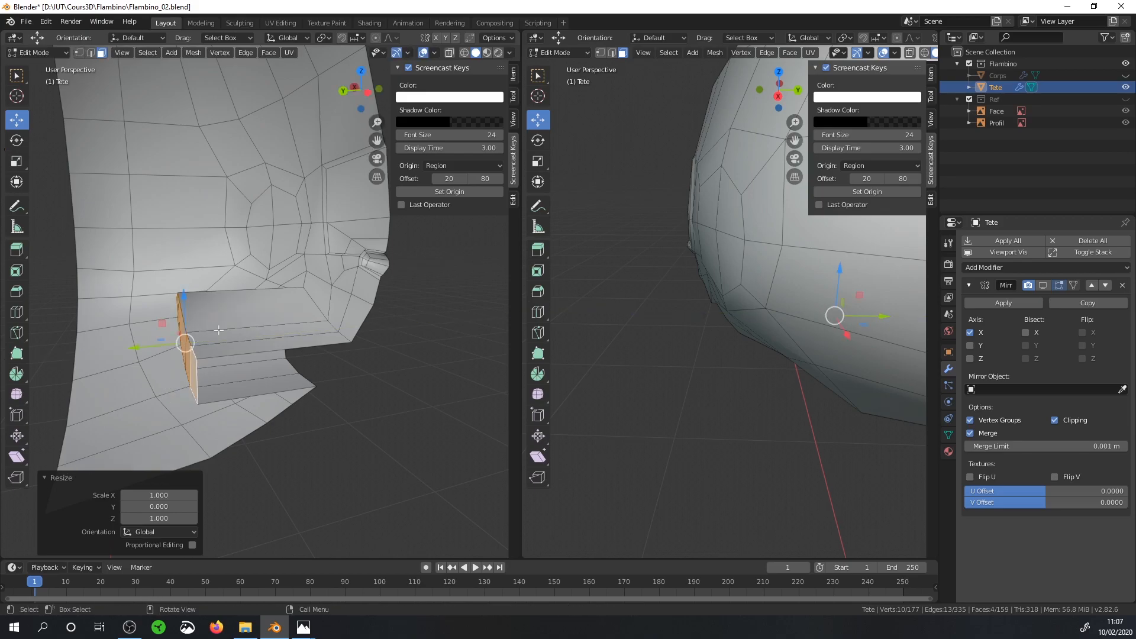
Step: Scale the mouth cavity's flattened back faces to 1.984 along Z
{"action": "middle_click_drag", "start_coordinate": [219, 330], "coordinate": [165, 347]}
{"action": "middle_click_drag", "start_coordinate": [214, 312], "coordinate": [236, 375]}
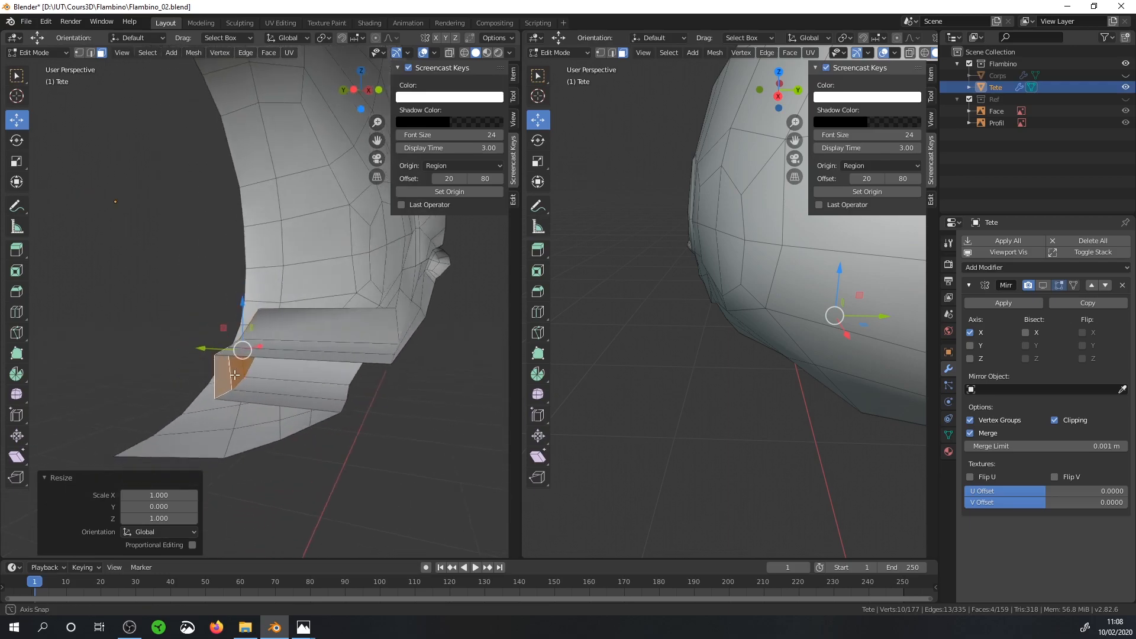
{"action": "key", "text": "s"}
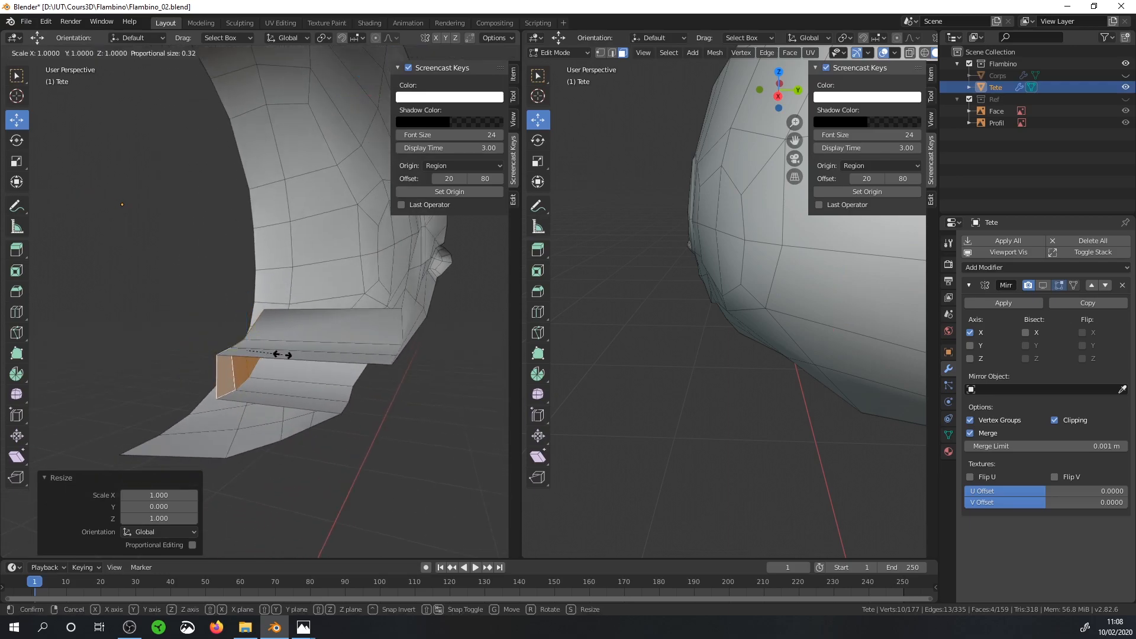
{"action": "key", "text": "z"}
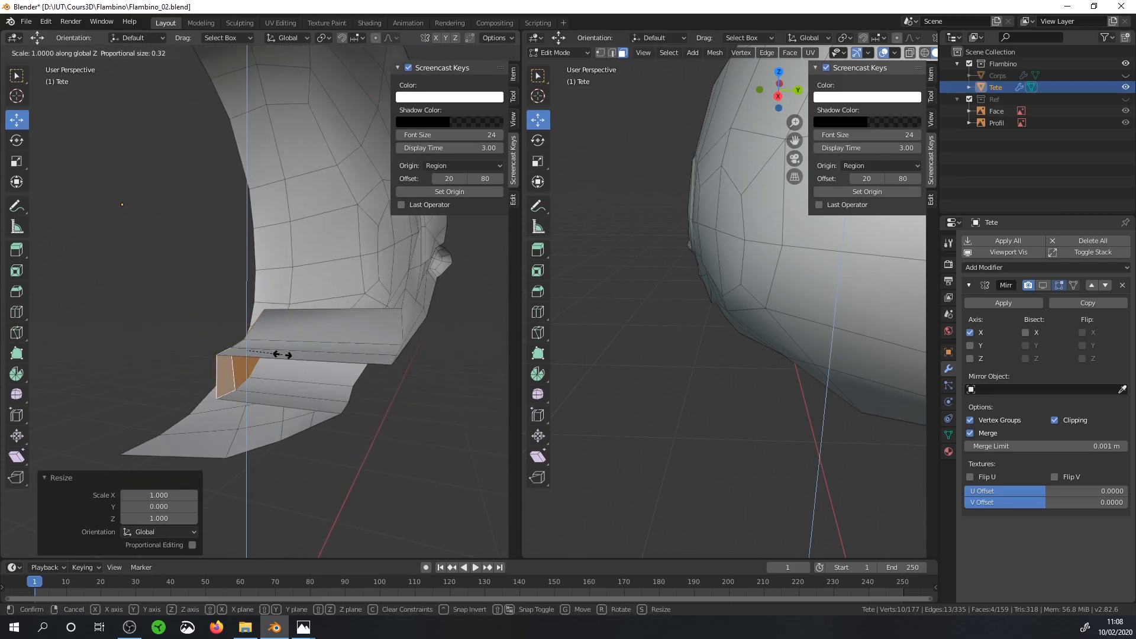
{"action": "left_click", "coordinate": [314, 327]}
{"action": "middle_click_drag", "start_coordinate": [314, 328], "coordinate": [341, 309]}
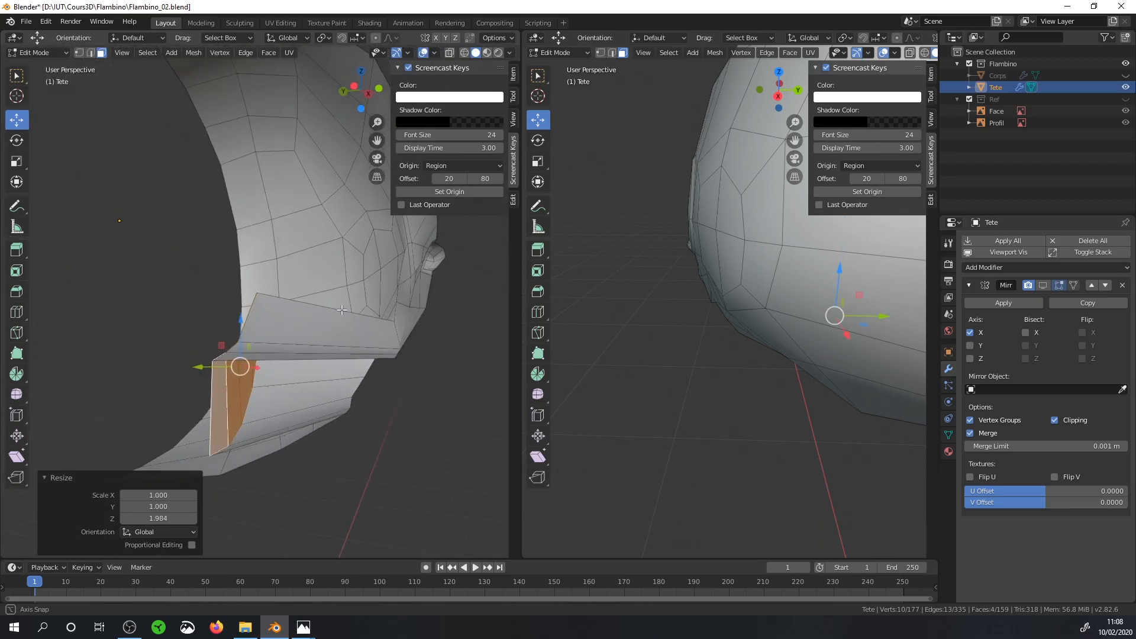
Step: Add one loop cut around the mouth cavity with a slide factor of 0.512 and scale it along Z
{"action": "left_click", "coordinate": [300, 408]}
{"action": "left_click", "coordinate": [329, 407]}
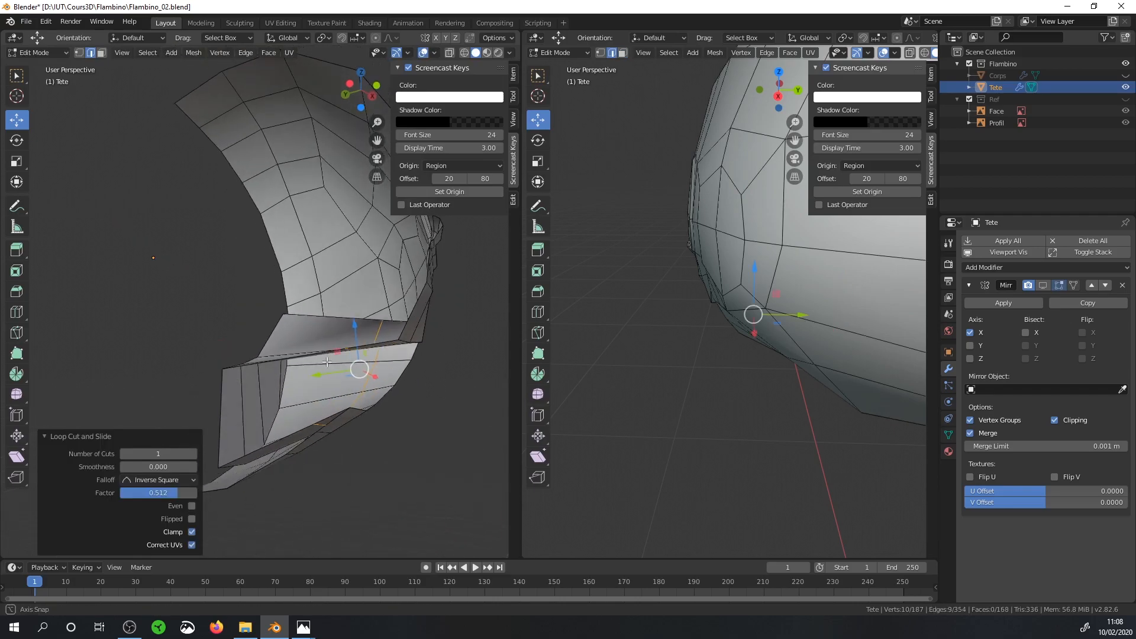
{"action": "middle_click_drag", "start_coordinate": [329, 407], "coordinate": [375, 373]}
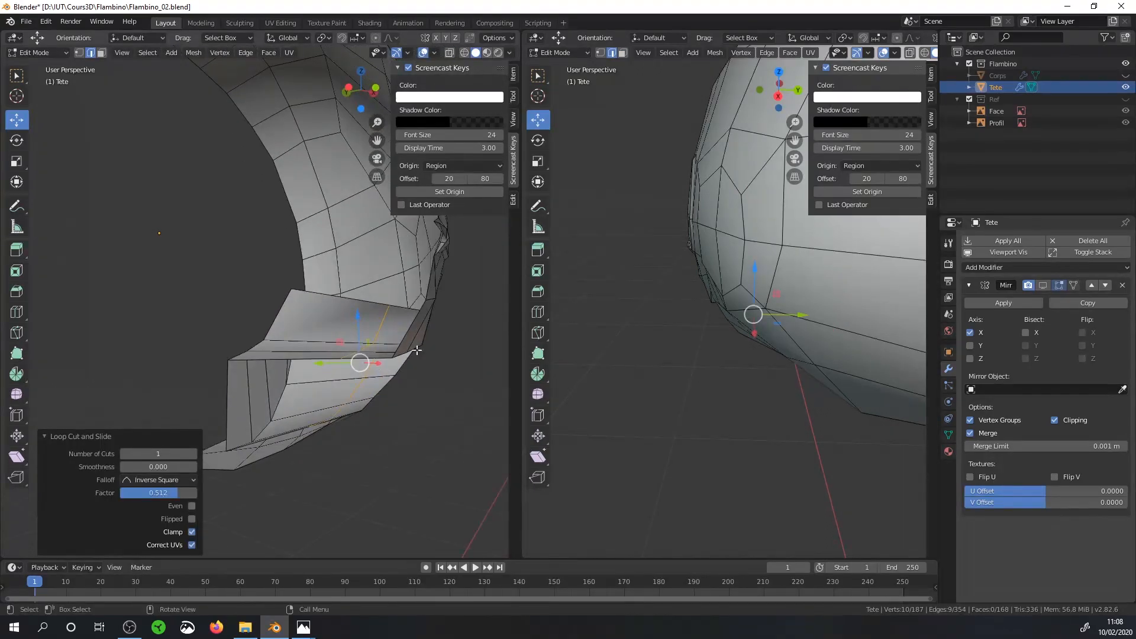
{"action": "key", "text": "s"}
{"action": "key", "text": "z"}
{"action": "left_click", "coordinate": [451, 345]}
Step: Move the mouth cavity's new edge loop -0.0351 m along Y
{"action": "middle_click_drag", "start_coordinate": [451, 345], "coordinate": [261, 319]}
{"action": "key", "text": "g"}
{"action": "key", "text": "y"}
{"action": "left_click", "coordinate": [341, 358]}
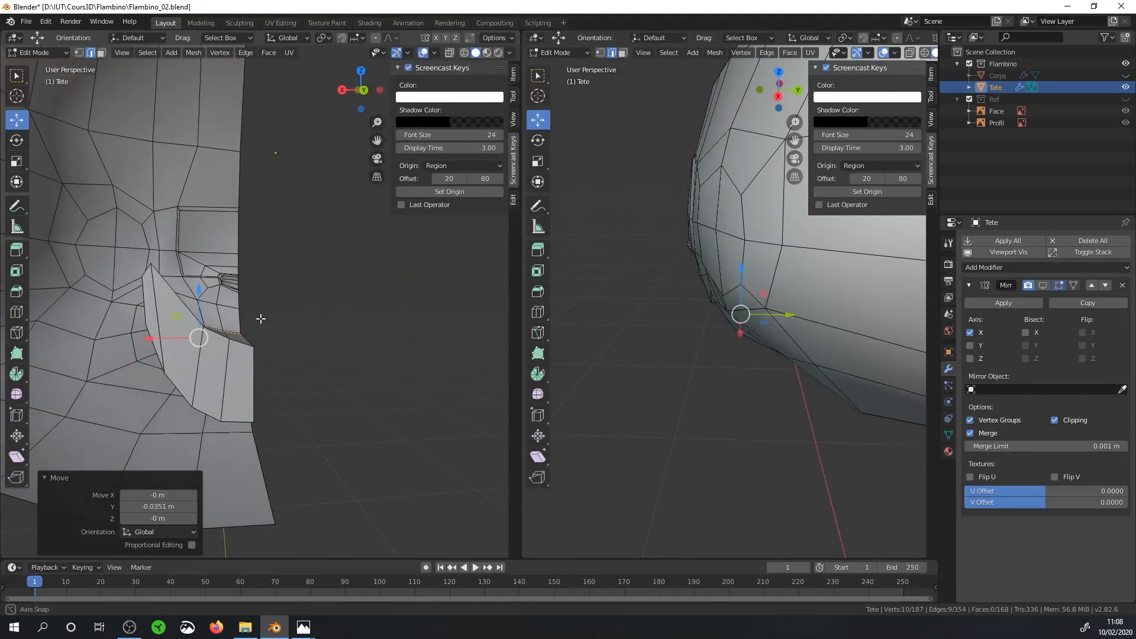
Step: Raise the upper midline vertex of the mouth cavity's back wall in vertex selection mode
{"action": "left_click", "coordinate": [79, 53]}
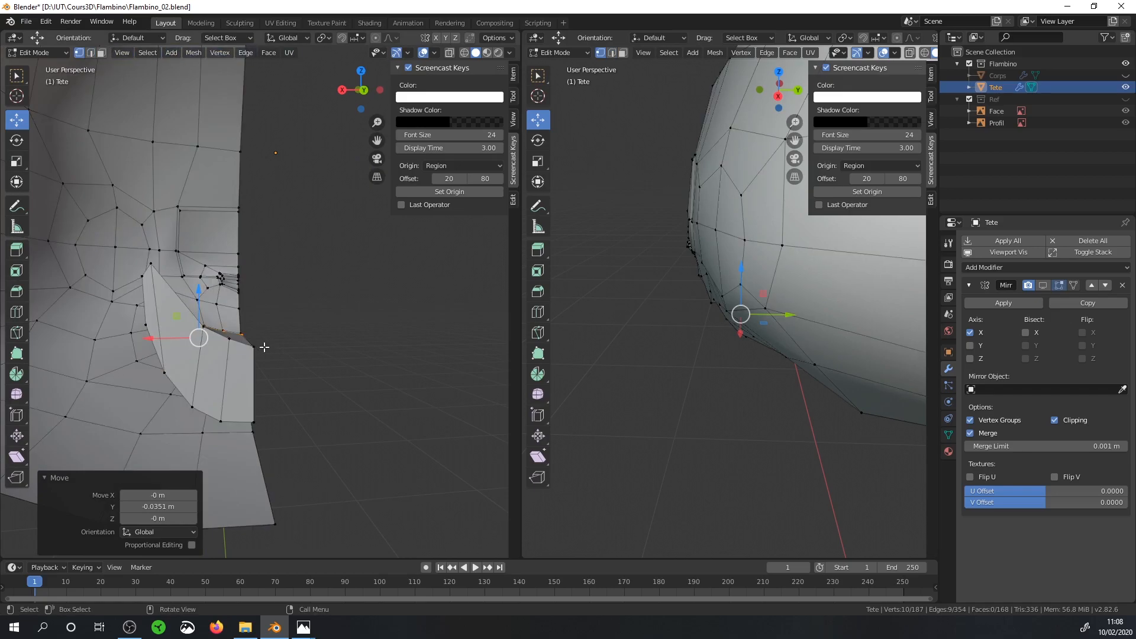
{"action": "left_click", "coordinate": [256, 346]}
{"action": "left_click_drag", "start_coordinate": [255, 326], "coordinate": [265, 293]}
{"action": "middle_click_drag", "start_coordinate": [266, 294], "coordinate": [214, 301]}
Step: Lower the outer vertices of the mouth cavity's back wall along Z
{"action": "left_click", "coordinate": [169, 341]}
{"action": "left_click_drag", "start_coordinate": [167, 307], "coordinate": [168, 324]}
{"action": "left_click", "coordinate": [163, 288]}
{"action": "left_click_drag", "start_coordinate": [162, 257], "coordinate": [163, 284]}
{"action": "middle_click_drag", "start_coordinate": [164, 296], "coordinate": [147, 320]}
{"action": "left_click_drag", "start_coordinate": [176, 278], "coordinate": [179, 314]}
{"action": "left_click", "coordinate": [213, 352]}
{"action": "left_click", "coordinate": [145, 316]}
{"action": "left_click_drag", "start_coordinate": [146, 275], "coordinate": [147, 306]}
{"action": "middle_click_drag", "start_coordinate": [148, 305], "coordinate": [1, 259]}
Step: Show the Ref collection in side view, move two mouth vertices to match the profile, and hide the references again
{"action": "key", "text": "KP_3"}
{"action": "left_click", "coordinate": [1125, 100]}
{"action": "scroll", "coordinate": [233, 408], "scroll_direction": "up", "scroll_amount": 1}
{"action": "middle_click_drag", "start_coordinate": [233, 408], "coordinate": [416, 409], "text": "shift"}
{"action": "left_click", "coordinate": [376, 420]}
{"action": "left_click_drag", "start_coordinate": [402, 402], "coordinate": [428, 415]}
{"action": "left_click", "coordinate": [444, 454]}
{"action": "left_click_drag", "start_coordinate": [467, 428], "coordinate": [465, 434]}
{"action": "middle_click_drag", "start_coordinate": [414, 384], "coordinate": [177, 331]}
{"action": "left_click", "coordinate": [1125, 87]}
{"action": "left_click", "coordinate": [1125, 88]}
{"action": "left_click", "coordinate": [1125, 99]}
Step: Nudge a mouth vertex sideways and scale the edge loop inside the mouth along X
{"action": "middle_click_drag", "start_coordinate": [248, 320], "coordinate": [237, 385]}
{"action": "left_click", "coordinate": [260, 437]}
{"action": "left_click_drag", "start_coordinate": [220, 437], "coordinate": [213, 437]}
{"action": "middle_click_drag", "start_coordinate": [287, 394], "coordinate": [296, 438]}
{"action": "left_click", "coordinate": [349, 378], "text": "alt"}
{"action": "key", "text": "s"}
{"action": "key", "text": "x"}
{"action": "left_click", "coordinate": [394, 381]}
Step: Nudge two more vertices around the mouth opening to smooth the lip contour
{"action": "left_click", "coordinate": [287, 460]}
{"action": "left_click_drag", "start_coordinate": [287, 425], "coordinate": [287, 419]}
{"action": "middle_click_drag", "start_coordinate": [287, 419], "coordinate": [332, 314]}
{"action": "left_click", "coordinate": [293, 341]}
{"action": "left_click_drag", "start_coordinate": [330, 306], "coordinate": [324, 309]}
Step: Raise the four loop vertices on the mouth cavity's upper wall along Z
{"action": "middle_click_drag", "start_coordinate": [325, 309], "coordinate": [355, 278]}
{"action": "left_click", "coordinate": [310, 346]}
{"action": "left_click", "coordinate": [228, 200], "text": "shift"}
{"action": "mouse_move", "coordinate": [331, 331]}
{"action": "middle_mouse_down"}
{"action": "mouse_move", "coordinate": [393, 364]}
{"action": "mouse_move", "coordinate": [331, 332]}
{"action": "middle_mouse_up"}
{"action": "left_click", "coordinate": [296, 310], "text": "shift"}
{"action": "key", "text": "g"}
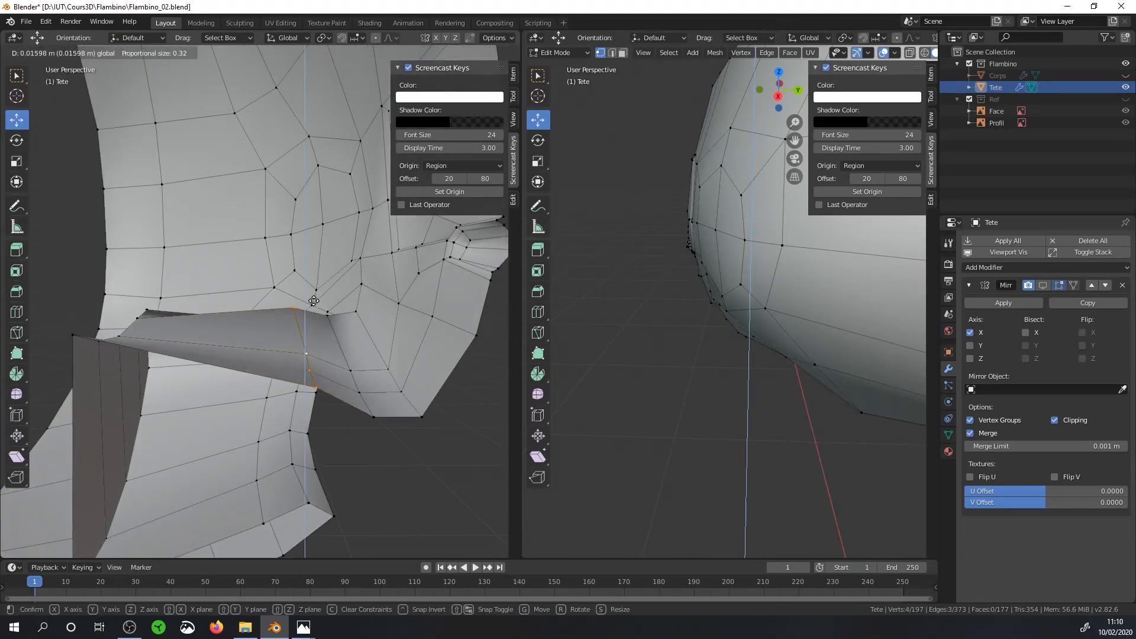
{"action": "left_click", "coordinate": [317, 288]}
Step: Reposition individual vertices inside the mouth cavity, making the last move along Z
{"action": "middle_click_drag", "start_coordinate": [317, 288], "coordinate": [223, 300]}
{"action": "left_click", "coordinate": [198, 320]}
{"action": "left_click_drag", "start_coordinate": [198, 278], "coordinate": [266, 274]}
{"action": "left_click", "coordinate": [264, 339]}
{"action": "left_click", "coordinate": [215, 271]}
{"action": "middle_click_drag", "start_coordinate": [215, 271], "coordinate": [331, 408]}
{"action": "key", "text": "g"}
{"action": "key", "text": "z"}
{"action": "left_click", "coordinate": [274, 249]}
Step: Select the edge loop inside the mouth and move it along Y
{"action": "left_click", "coordinate": [278, 355], "text": "alt"}
{"action": "key", "text": "g"}
{"action": "key", "text": "y"}
{"action": "left_click", "coordinate": [254, 379]}
Step: Inspect the mouth opening and cavity in Object Mode, including the mirrored half of the head
{"action": "key", "text": "Tab"}
{"action": "scroll", "coordinate": [199, 422], "scroll_direction": "down", "scroll_amount": 5}
{"action": "scroll", "coordinate": [378, 372], "scroll_direction": "up", "scroll_amount": 4}
{"action": "key", "text": "Tab"}
{"action": "key", "text": "Tab"}
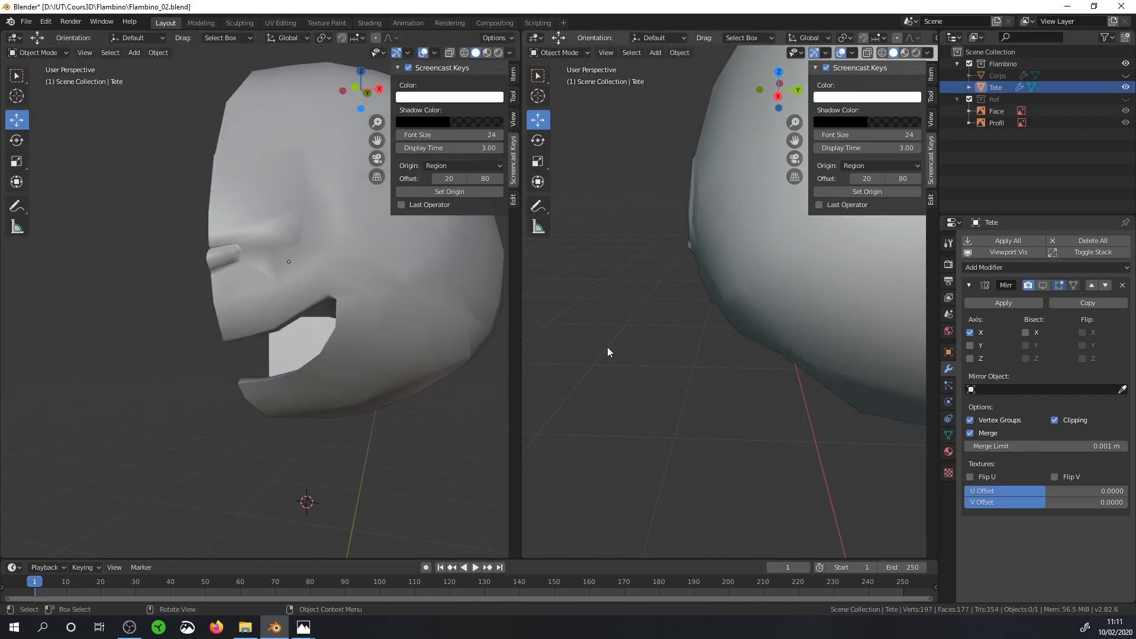
{"action": "middle_click_drag", "start_coordinate": [426, 314], "coordinate": [373, 329]}
{"action": "key", "text": "Tab"}
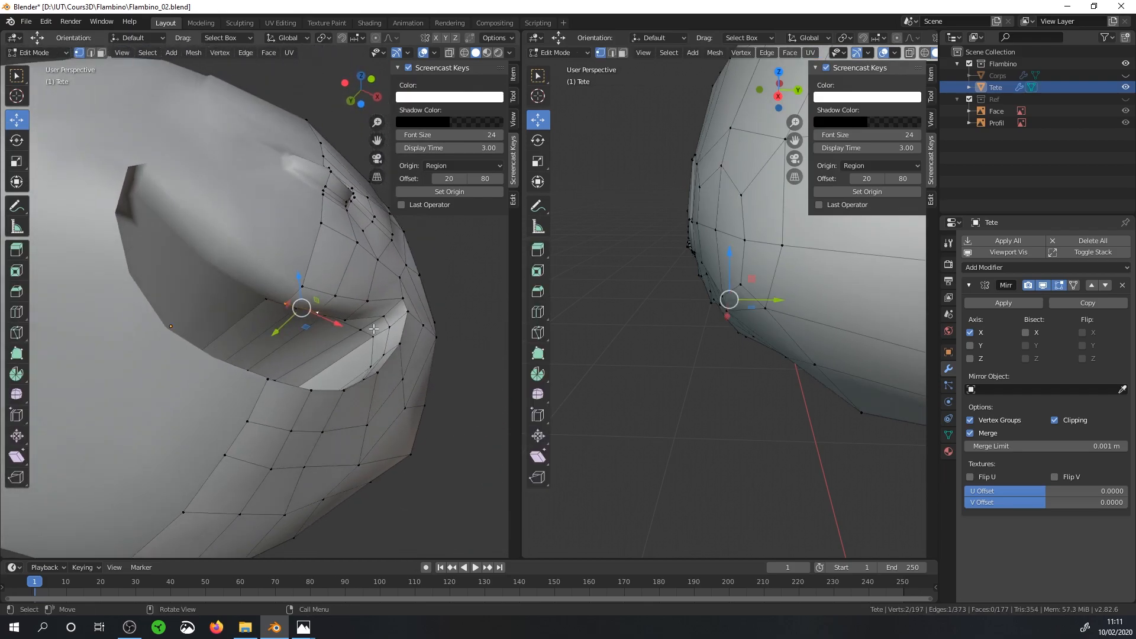
Step: Add one centred loop cut just inside the lips and scale it to about 0.82 along Z
{"action": "left_click", "coordinate": [367, 308]}
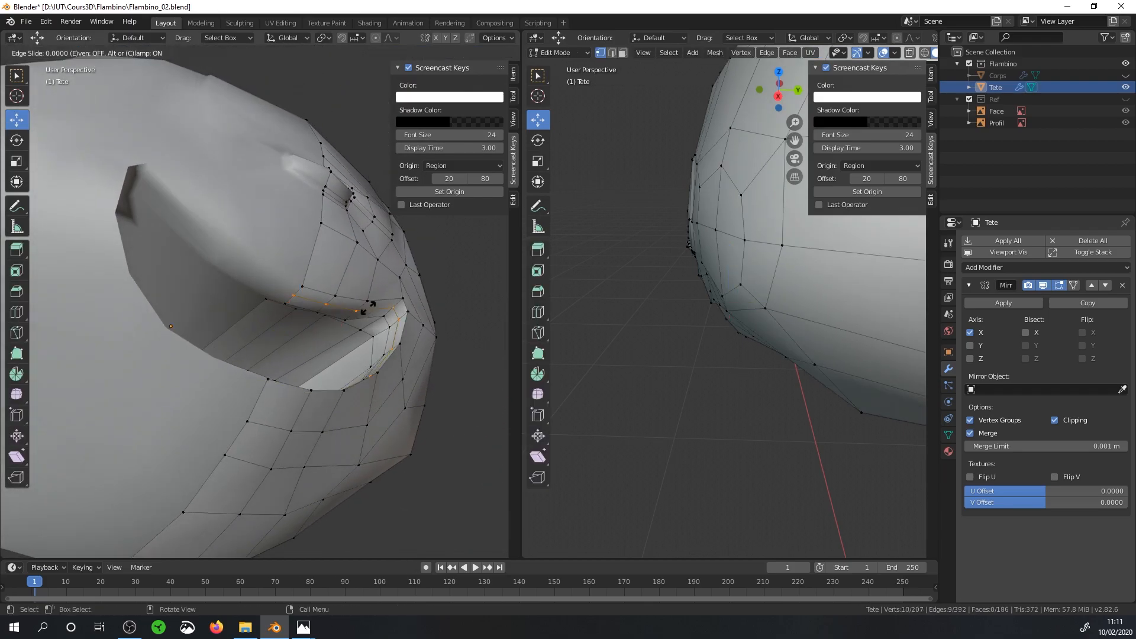
{"action": "right_click", "coordinate": [367, 308]}
{"action": "middle_click_drag", "start_coordinate": [383, 319], "coordinate": [385, 371]}
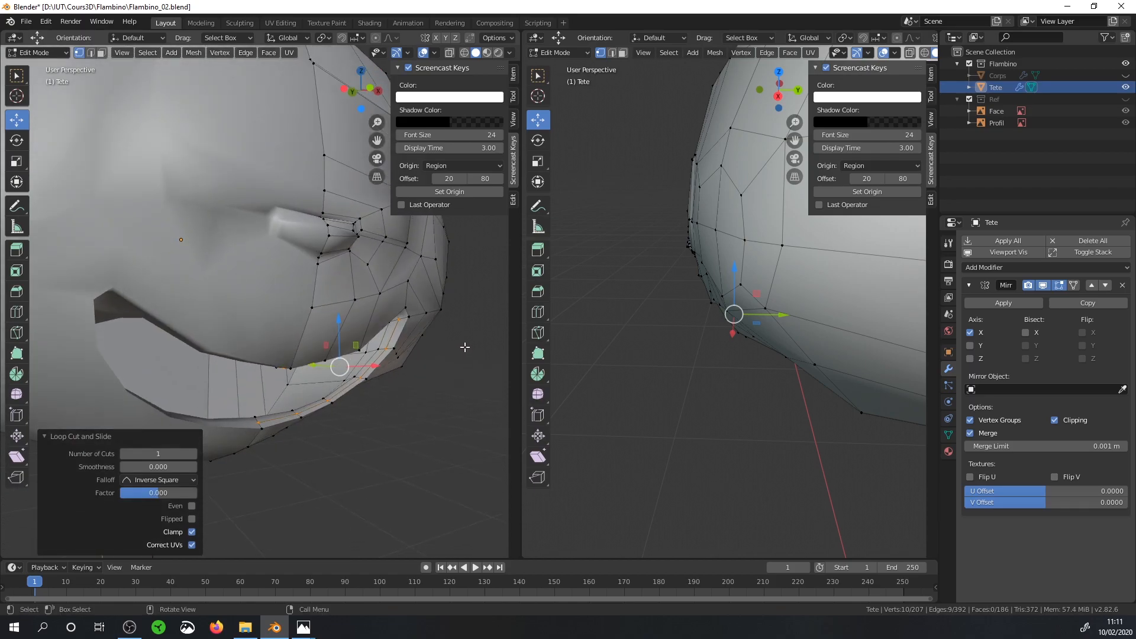
{"action": "key", "text": "s"}
{"action": "key", "text": "z"}
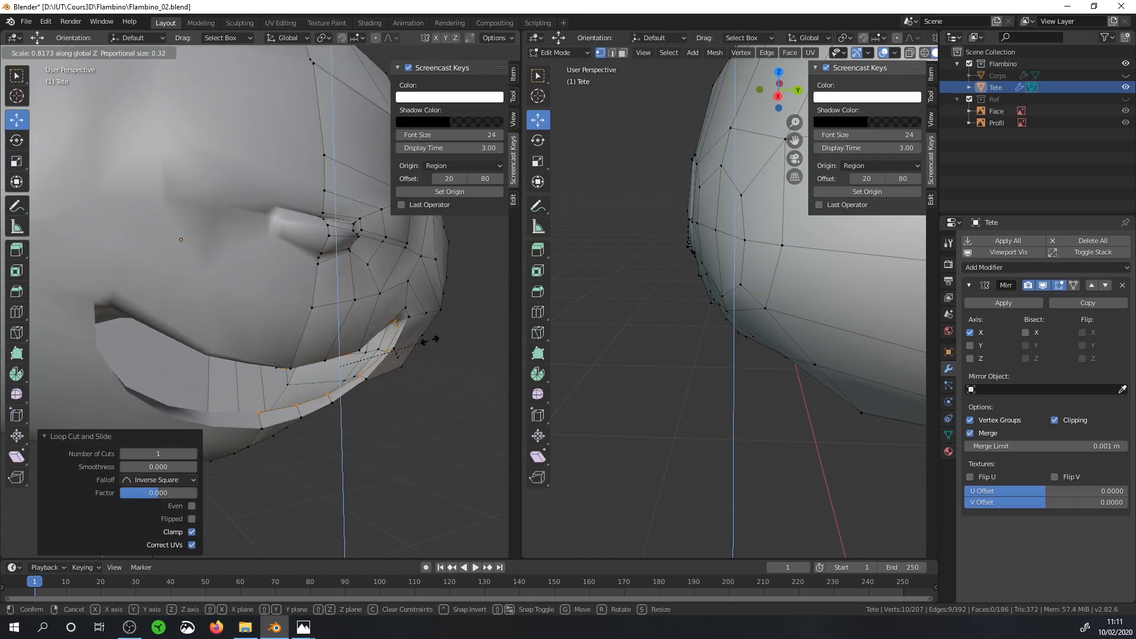
{"action": "left_click", "coordinate": [430, 339]}
{"action": "middle_click_drag", "start_coordinate": [430, 339], "coordinate": [415, 384]}
{"action": "key", "text": "Tab"}
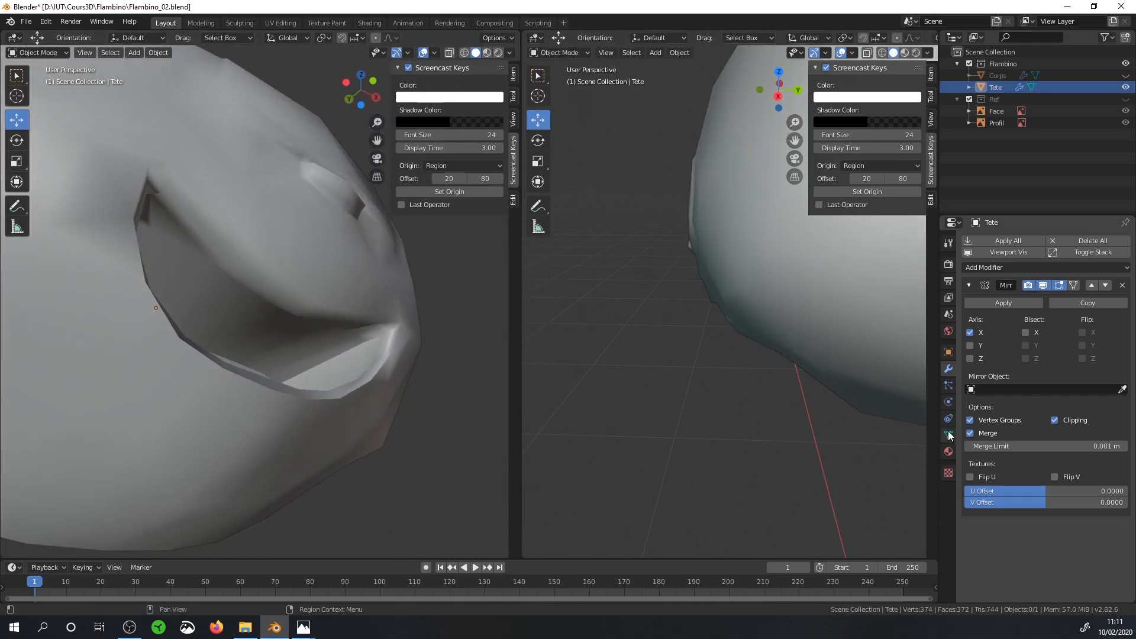
Step: Set the head mesh's Auto Smooth angle to 87°
{"action": "left_click", "coordinate": [949, 435]}
{"action": "left_click_drag", "start_coordinate": [1079, 475], "coordinate": [1083, 475]}
{"action": "middle_click_drag", "start_coordinate": [331, 366], "coordinate": [308, 332]}
Step: Move the selected upper-lip vertices near the middle of the mouth about 0.0098 m along X
{"action": "key", "text": "Tab"}
{"action": "left_click", "coordinate": [344, 321]}
{"action": "left_click_drag", "start_coordinate": [308, 327], "coordinate": [313, 327]}
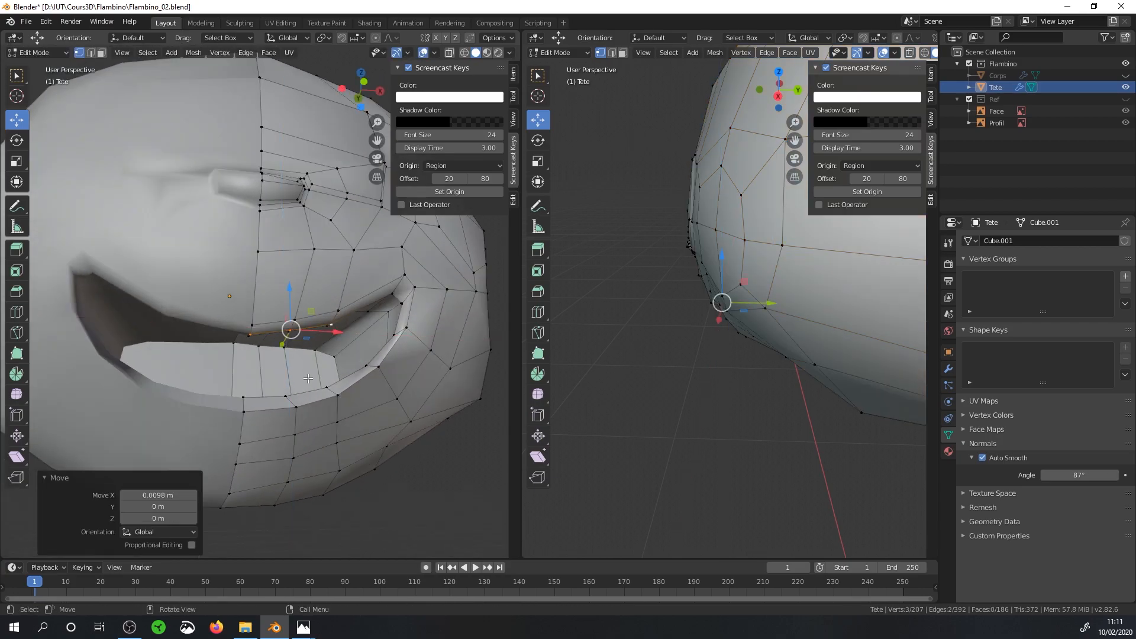
{"action": "middle_click_drag", "start_coordinate": [313, 327], "coordinate": [355, 308]}
Step: Hide the Mirror modifier in the viewport and move two neighbouring mouth vertices along X
{"action": "left_click", "coordinate": [949, 368]}
{"action": "left_click", "coordinate": [1043, 285]}
{"action": "scroll", "coordinate": [360, 436], "scroll_direction": "up", "scroll_amount": 3}
{"action": "left_click", "coordinate": [324, 507]}
{"action": "left_click", "coordinate": [329, 487], "text": "shift"}
{"action": "left_click_drag", "start_coordinate": [285, 485], "coordinate": [293, 485]}
Step: Reposition more vertices around the mouth one by one, lowering the last selection along Z
{"action": "middle_click_drag", "start_coordinate": [355, 437], "coordinate": [384, 423]}
{"action": "left_click_drag", "start_coordinate": [342, 448], "coordinate": [357, 464]}
{"action": "left_click", "coordinate": [361, 519]}
{"action": "left_click_drag", "start_coordinate": [324, 517], "coordinate": [331, 515]}
{"action": "middle_click_drag", "start_coordinate": [355, 462], "coordinate": [339, 448]}
{"action": "left_click", "coordinate": [330, 503]}
{"action": "left_click", "coordinate": [339, 495]}
{"action": "left_click_drag", "start_coordinate": [335, 454], "coordinate": [335, 460]}
Step: Inspect the head's surface in Object Mode and Edit Mode, turning a viewport overlay on and off again
{"action": "key", "text": "Tab"}
{"action": "scroll", "coordinate": [336, 459], "scroll_direction": "down", "scroll_amount": 3}
{"action": "middle_click_drag", "start_coordinate": [338, 432], "coordinate": [371, 380]}
{"action": "left_click", "coordinate": [434, 52]}
{"action": "left_click", "coordinate": [365, 266]}
{"action": "middle_click_drag", "start_coordinate": [290, 349], "coordinate": [210, 393]}
{"action": "left_click", "coordinate": [434, 53]}
{"action": "left_click", "coordinate": [365, 266]}
{"action": "key", "text": "Tab"}
{"action": "key", "text": "Tab"}
{"action": "key", "text": "Tab"}
{"action": "key", "text": "Tab"}
{"action": "scroll", "coordinate": [357, 392], "scroll_direction": "down", "scroll_amount": 5}
Step: Show the Mirror modifier in the viewport again and add a Subdivision Surface modifier to the head
{"action": "left_click", "coordinate": [1042, 286]}
{"action": "left_click", "coordinate": [1044, 267]}
{"action": "left_click", "coordinate": [892, 464]}
{"action": "middle_click_drag", "start_coordinate": [387, 334], "coordinate": [390, 213]}
Step: Slide individual face vertices near the mouth along their edges and nudge one more vertex by hand
{"action": "key", "text": "Tab"}
{"action": "key", "text": "g"}
{"action": "key", "text": "g"}
{"action": "left_click", "coordinate": [375, 260]}
{"action": "key", "text": "g"}
{"action": "key", "text": "g"}
{"action": "left_click", "coordinate": [326, 262]}
{"action": "key", "text": "g"}
{"action": "key", "text": "g"}
{"action": "middle_click_drag", "start_coordinate": [332, 266], "coordinate": [326, 230]}
{"action": "left_click", "coordinate": [351, 280]}
{"action": "left_click_drag", "start_coordinate": [365, 295], "coordinate": [358, 290]}
Step: Check the smoothed head in Object Mode and hide the Subdivision Surface modifier in the viewport
{"action": "key", "text": "Tab"}
{"action": "middle_click_drag", "start_coordinate": [331, 295], "coordinate": [361, 265]}
{"action": "scroll", "coordinate": [381, 299], "scroll_direction": "down", "scroll_amount": 2}
{"action": "left_click", "coordinate": [1043, 529]}
{"action": "key", "text": "Tab"}
{"action": "scroll", "coordinate": [335, 327], "scroll_direction": "up", "scroll_amount": 3}
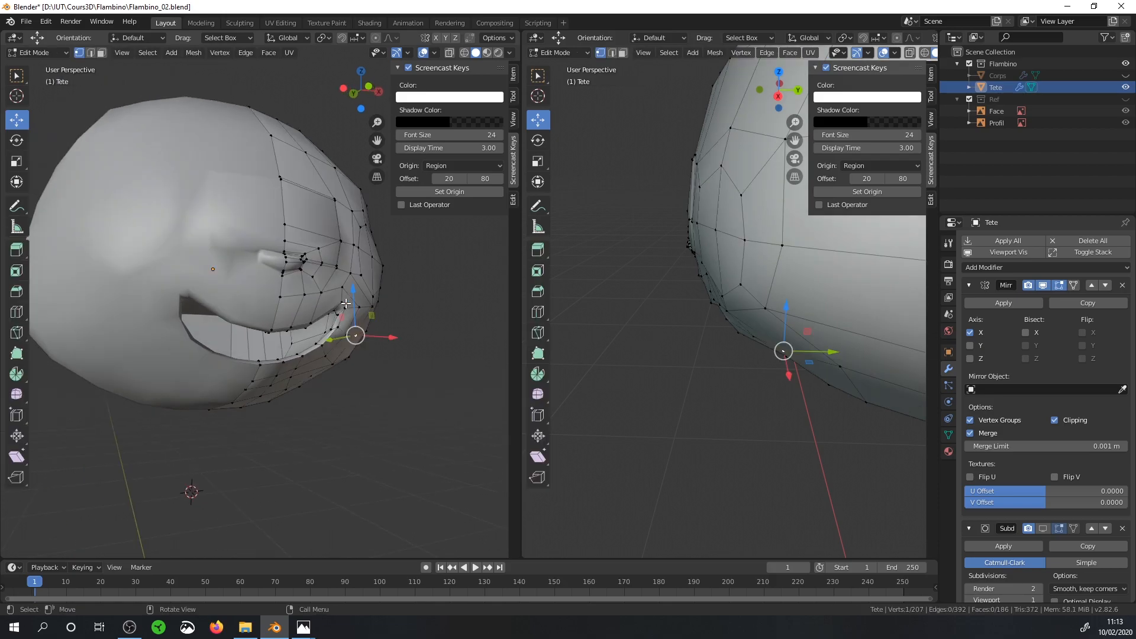
{"action": "key", "text": "Tab"}
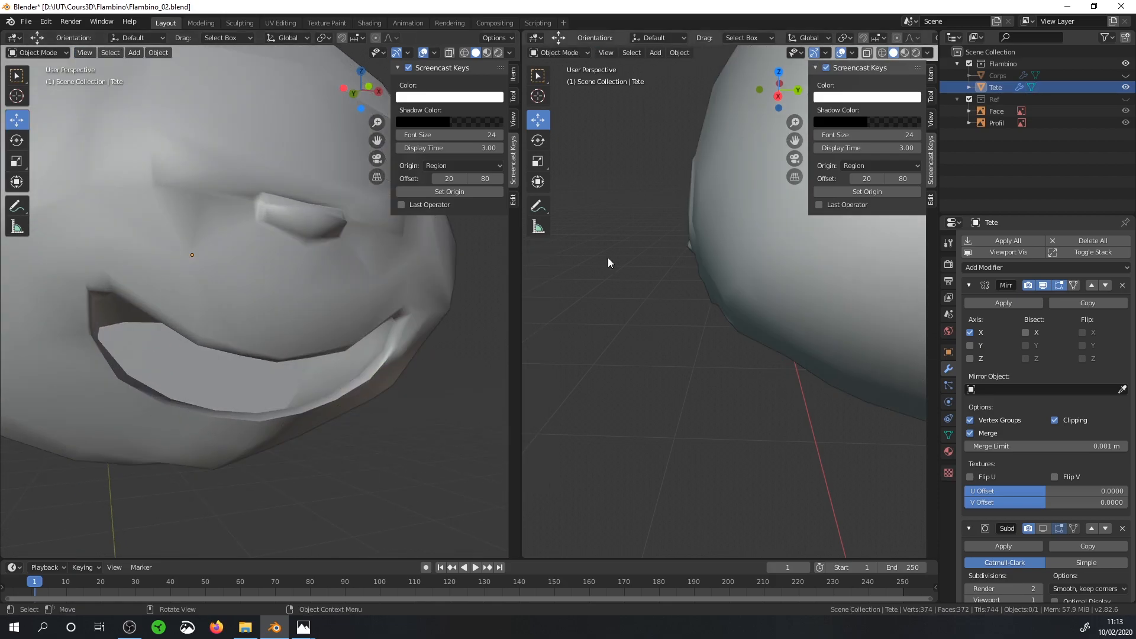
Step: Switch to the Photos window with the full-body character artwork and examine the open mouth
{"action": "left_click", "coordinate": [302, 627]}
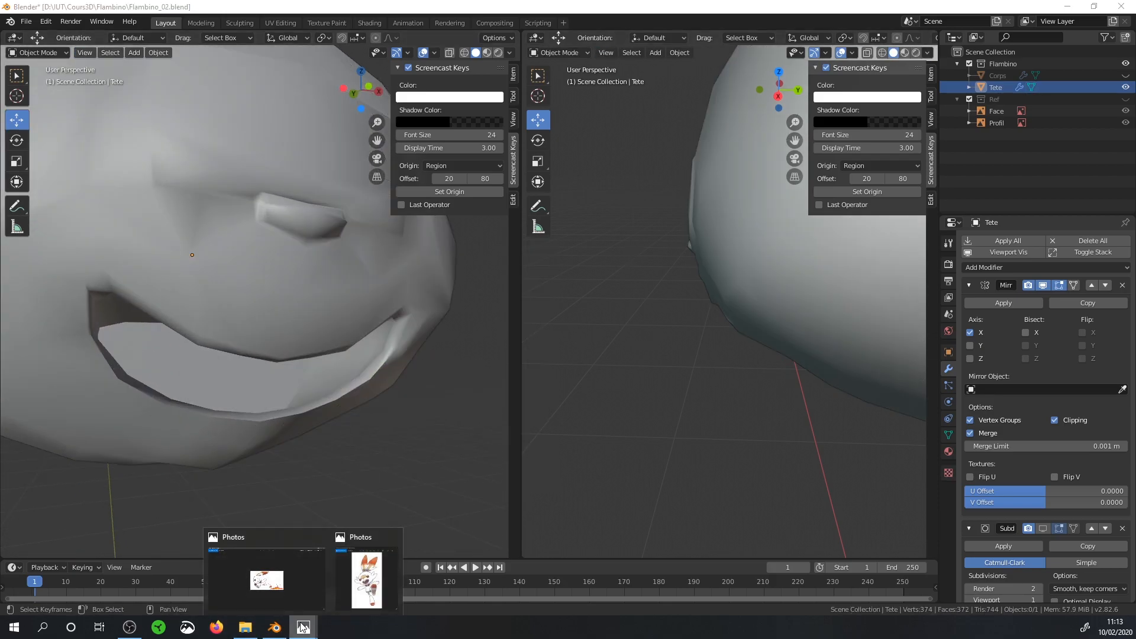
{"action": "left_click", "coordinate": [351, 588]}
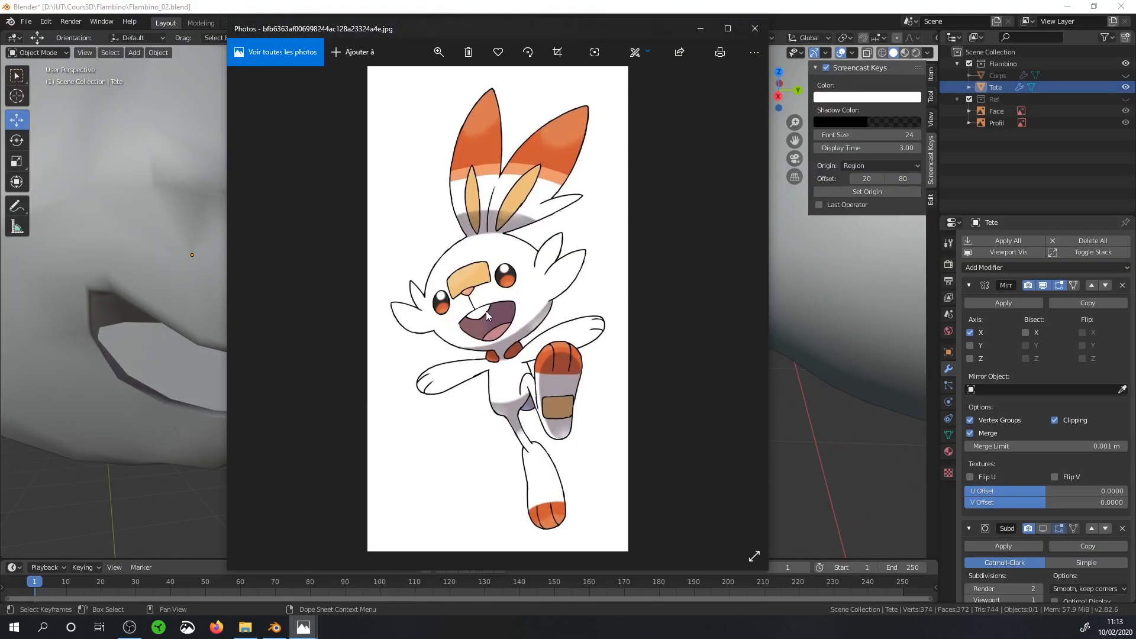
{"action": "scroll", "coordinate": [116, 361], "scroll_direction": "down", "scroll_amount": 3}
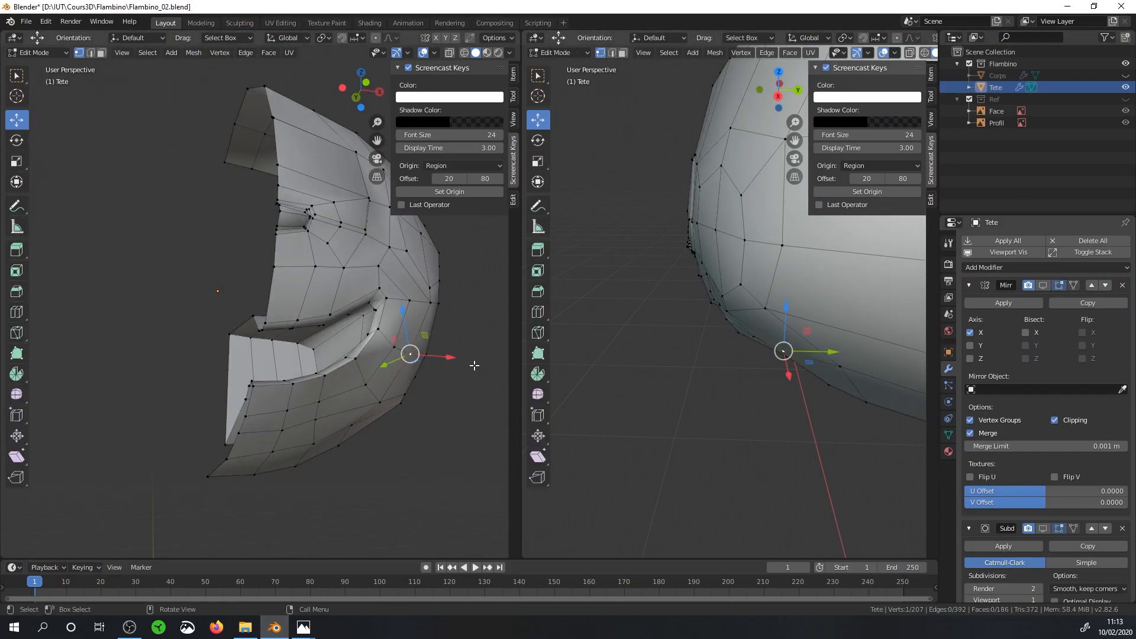
Step: Switch to edge selection and move an edge at the lower back of the mouth cavity
{"action": "middle_click_drag", "start_coordinate": [475, 365], "coordinate": [354, 416]}
{"action": "middle_click_drag", "start_coordinate": [211, 322], "coordinate": [253, 371]}
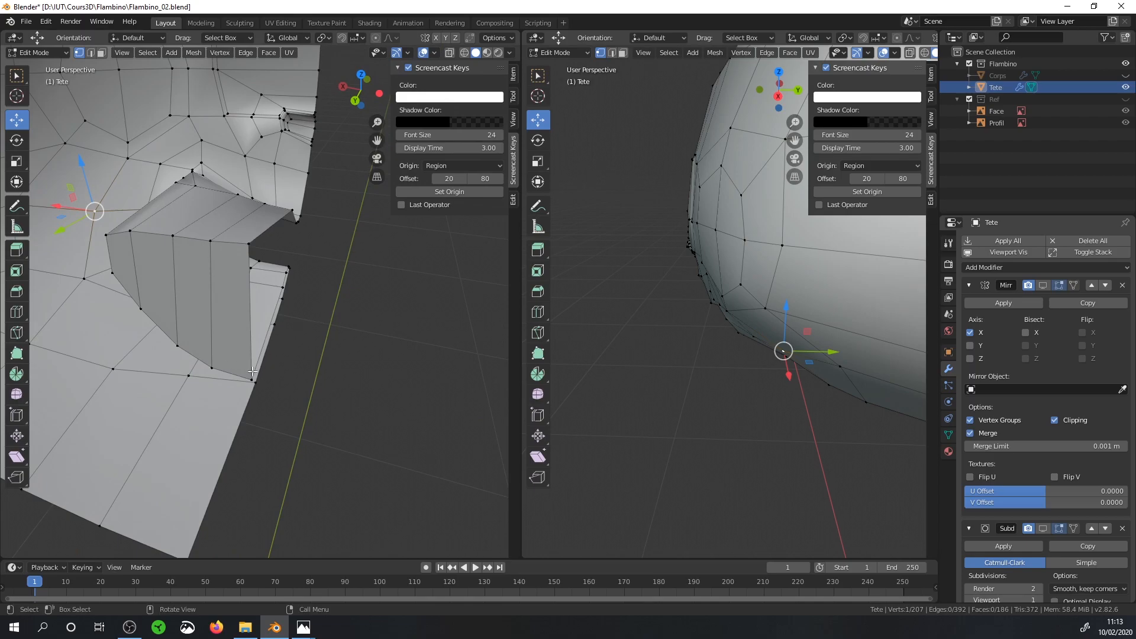
{"action": "left_click", "coordinate": [101, 53]}
{"action": "left_click", "coordinate": [90, 52]}
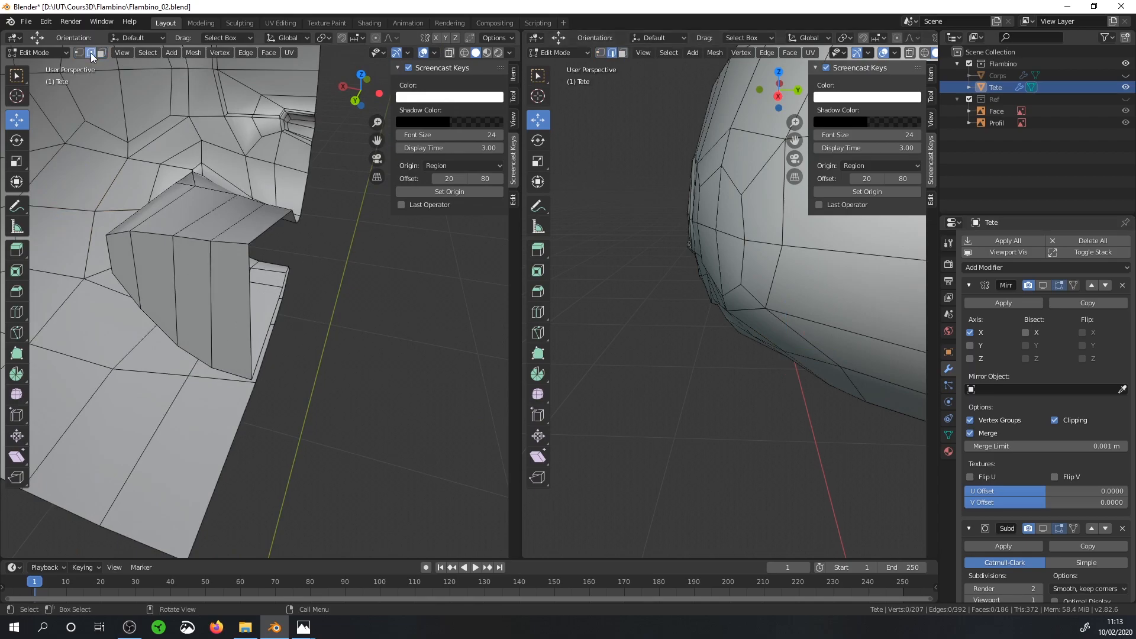
{"action": "middle_click_drag", "start_coordinate": [236, 354], "coordinate": [224, 334]}
{"action": "left_click_drag", "start_coordinate": [225, 320], "coordinate": [196, 339]}
{"action": "middle_click_drag", "start_coordinate": [195, 337], "coordinate": [189, 251]}
Step: Select further edges on the mouth cavity's walls and reposition them
{"action": "left_click", "coordinate": [314, 281]}
{"action": "mouse_move", "coordinate": [289, 288]}
{"action": "left_mouse_down"}
{"action": "mouse_move", "coordinate": [329, 282]}
{"action": "mouse_move", "coordinate": [284, 294]}
{"action": "left_mouse_up"}
{"action": "left_click", "coordinate": [303, 273]}
{"action": "middle_click_drag", "start_coordinate": [178, 254], "coordinate": [218, 288]}
{"action": "left_click", "coordinate": [218, 288]}
{"action": "left_click_drag", "start_coordinate": [192, 306], "coordinate": [186, 315]}
{"action": "middle_click_drag", "start_coordinate": [195, 308], "coordinate": [389, 299]}
Step: Snap the 3D cursor to the vertex at the lower rear centre of the mouth cavity
{"action": "key", "text": "Tab"}
{"action": "key", "text": "Tab"}
{"action": "middle_click_drag", "start_coordinate": [340, 343], "coordinate": [303, 369]}
{"action": "left_click", "coordinate": [79, 52]}
{"action": "middle_click_drag", "start_coordinate": [276, 348], "coordinate": [273, 370]}
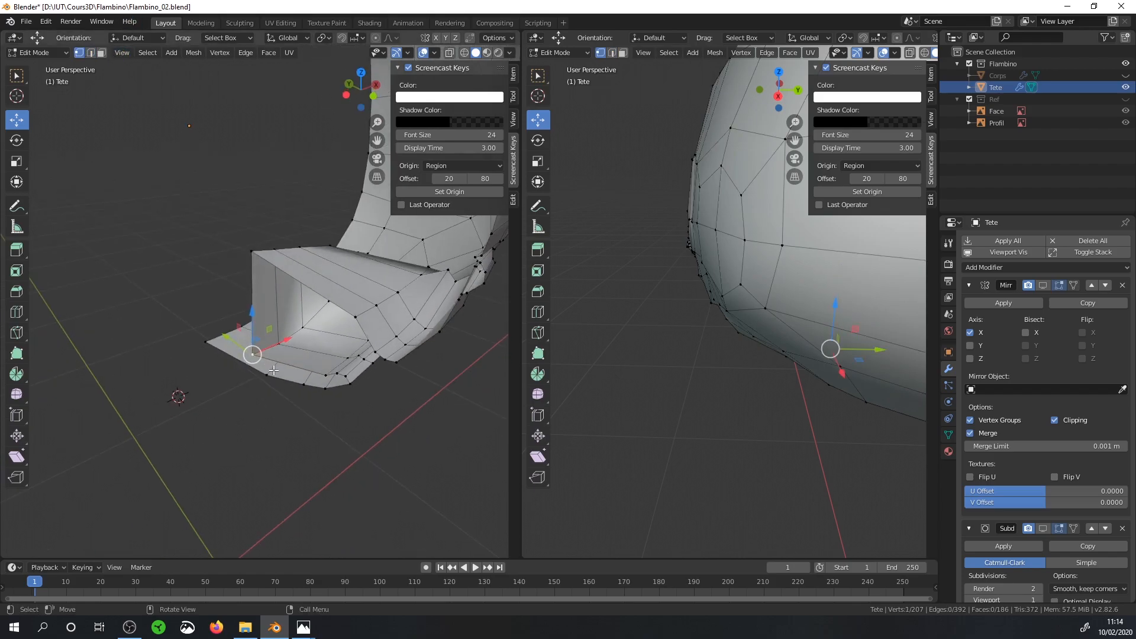
{"action": "right_click", "coordinate": [275, 368]}
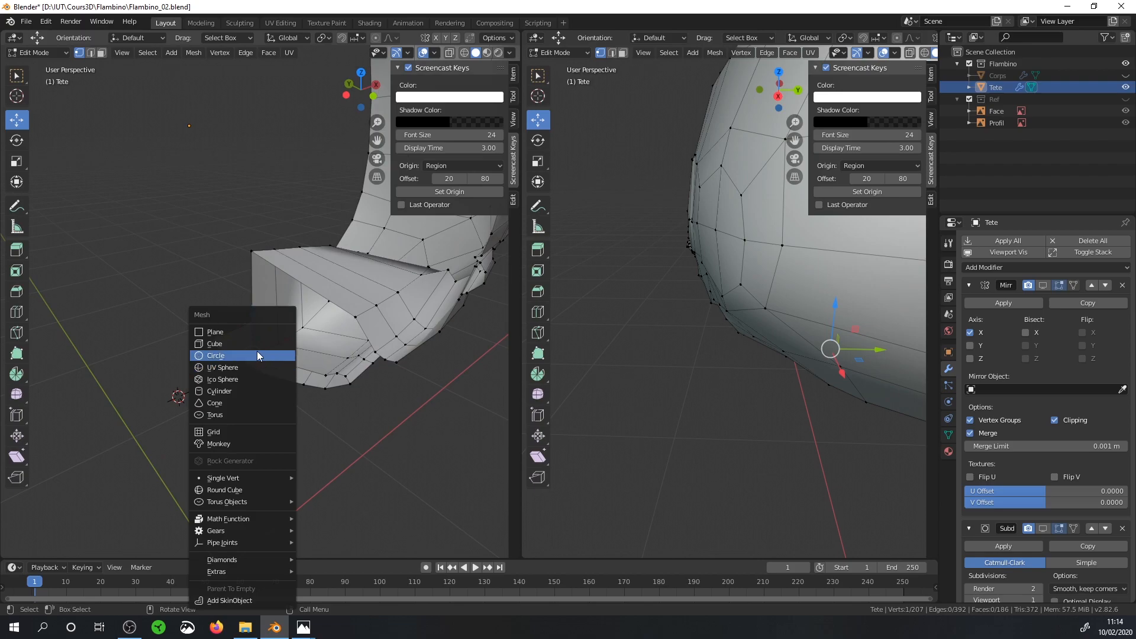
{"action": "key", "text": "Escape"}
{"action": "middle_click_drag", "start_coordinate": [285, 355], "coordinate": [231, 373]}
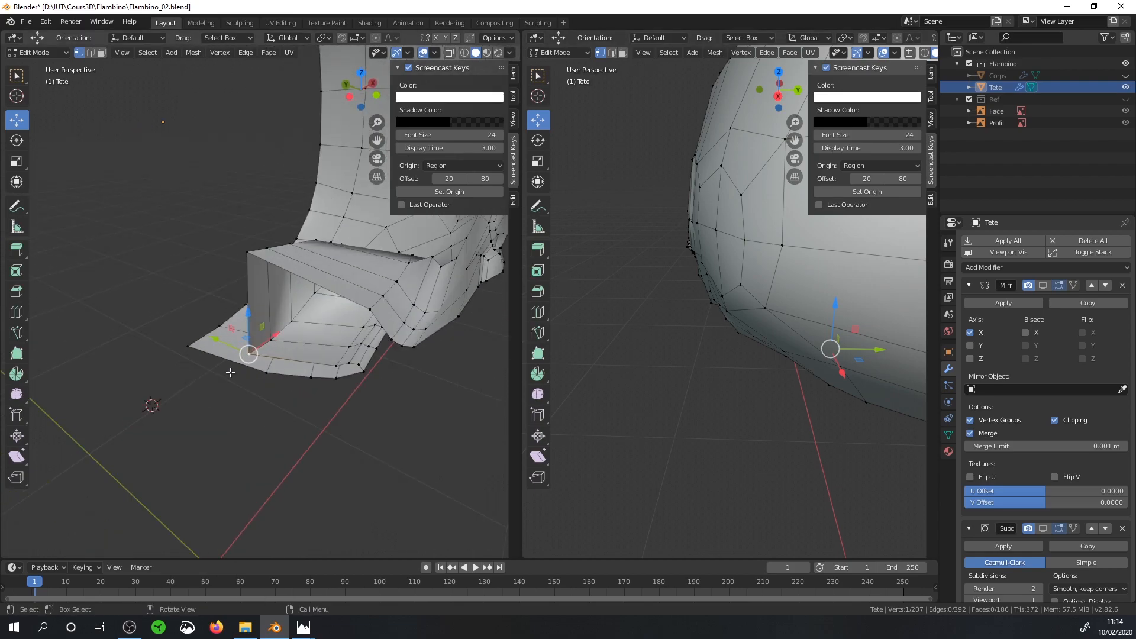
{"action": "key", "text": "shift+s"}
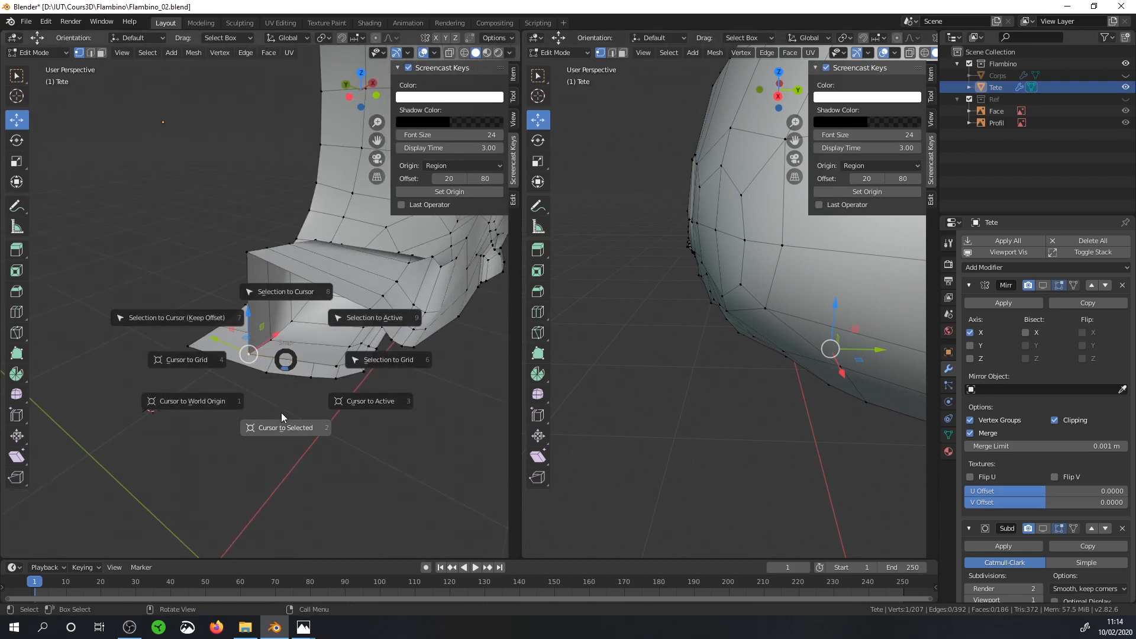
{"action": "left_click", "coordinate": [289, 422]}
Step: Add a cube at the 3D cursor and scale it to 0.071
{"action": "key", "text": "shift+a"}
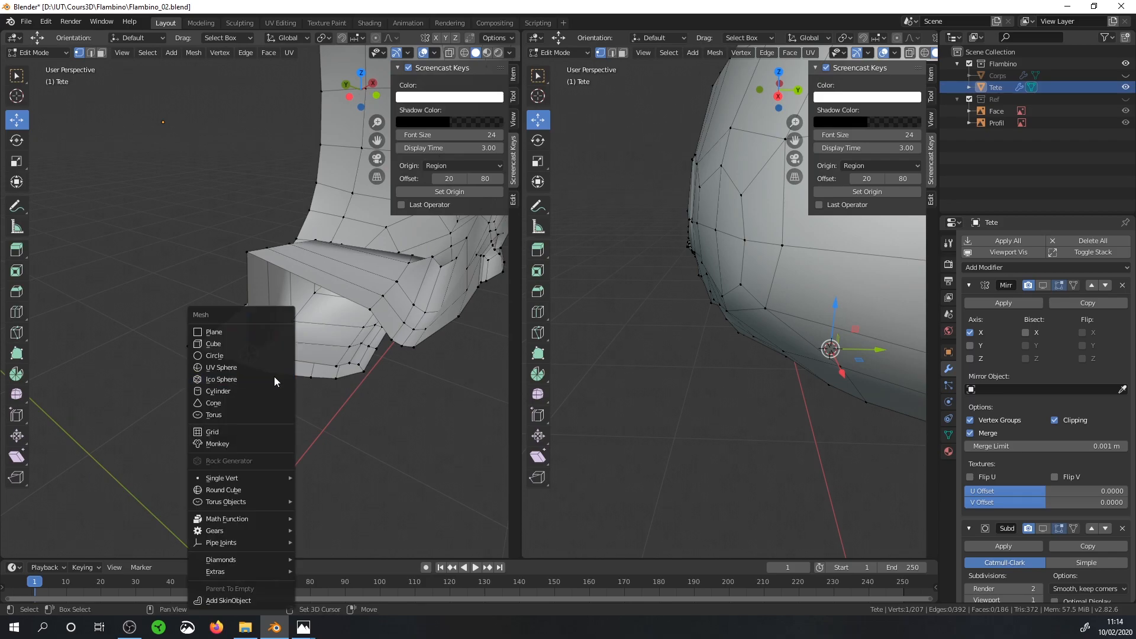
{"action": "left_click", "coordinate": [234, 344]}
{"action": "key", "text": "s"}
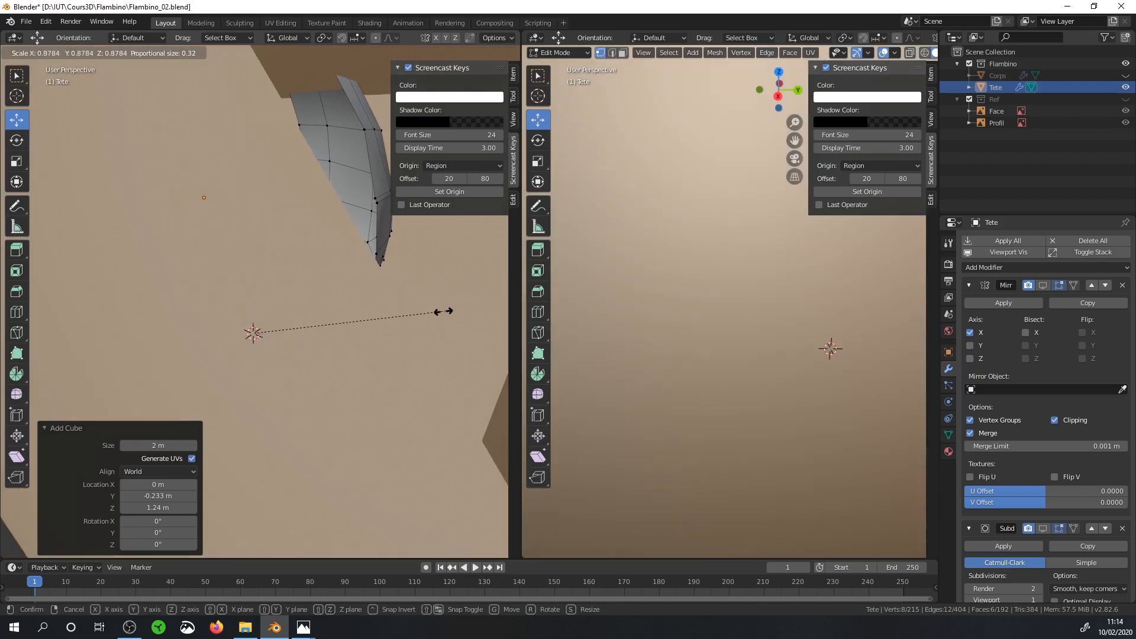
{"action": "left_click", "coordinate": [271, 324]}
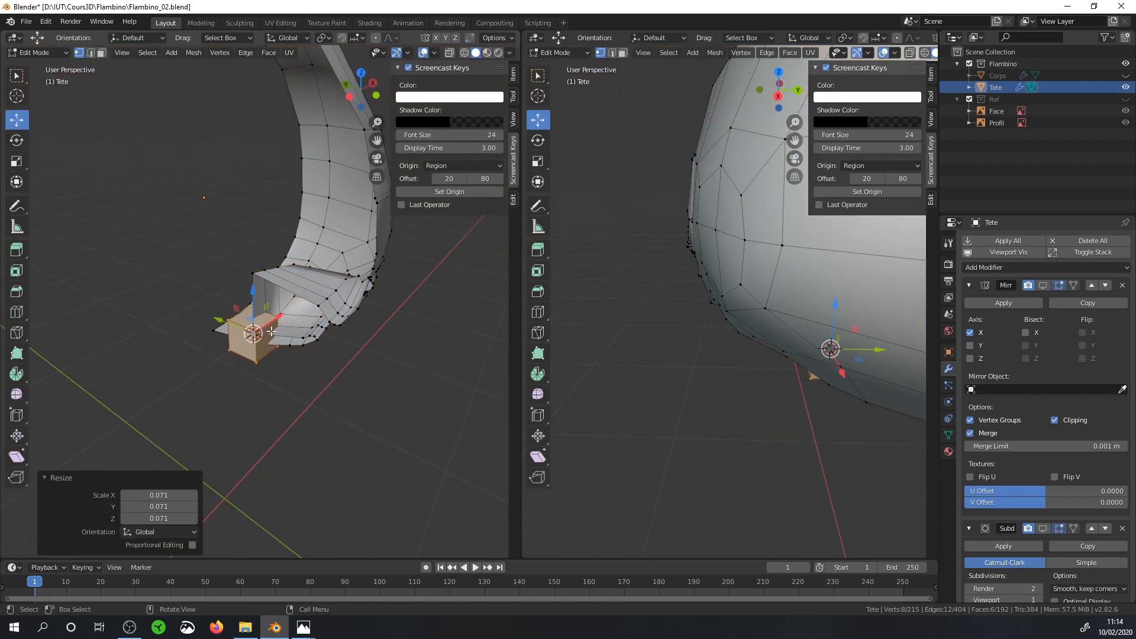
{"action": "scroll", "coordinate": [267, 346], "scroll_direction": "up", "scroll_amount": 2}
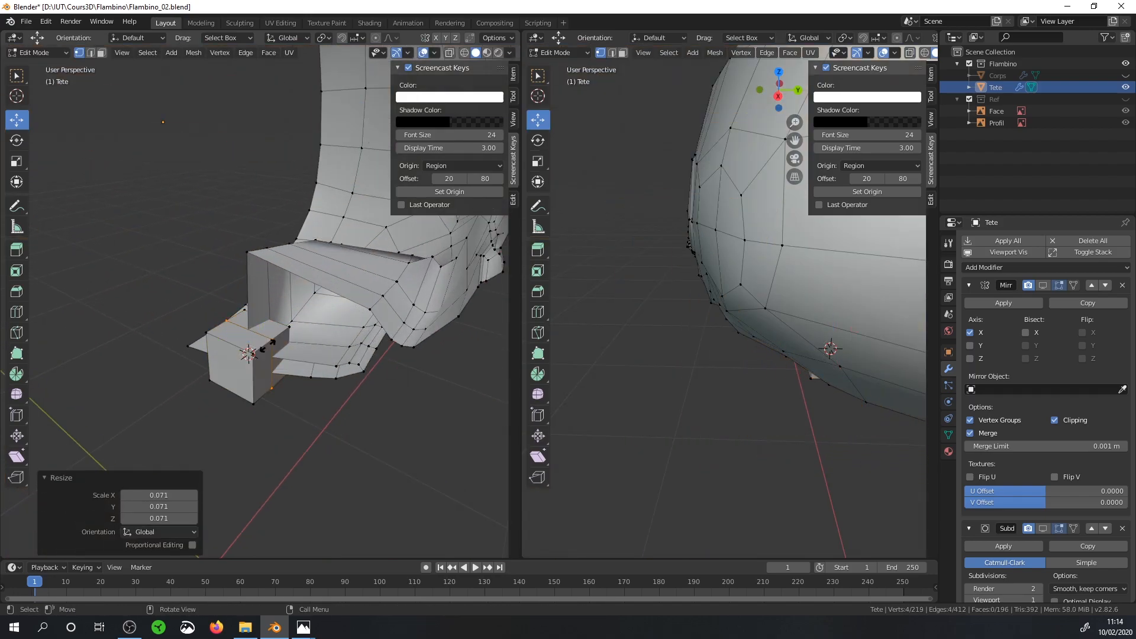
Step: Cut the small cube through its centre with a loop and delete the vertices of one half
{"action": "right_click", "coordinate": [253, 359]}
{"action": "left_click", "coordinate": [255, 401]}
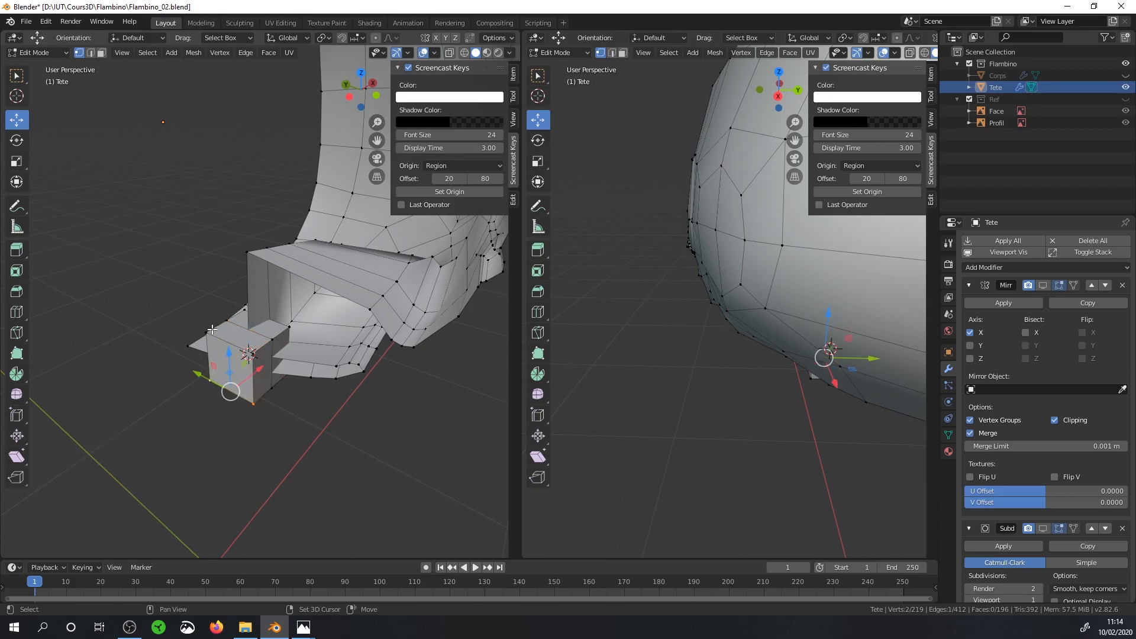
{"action": "key", "text": "x"}
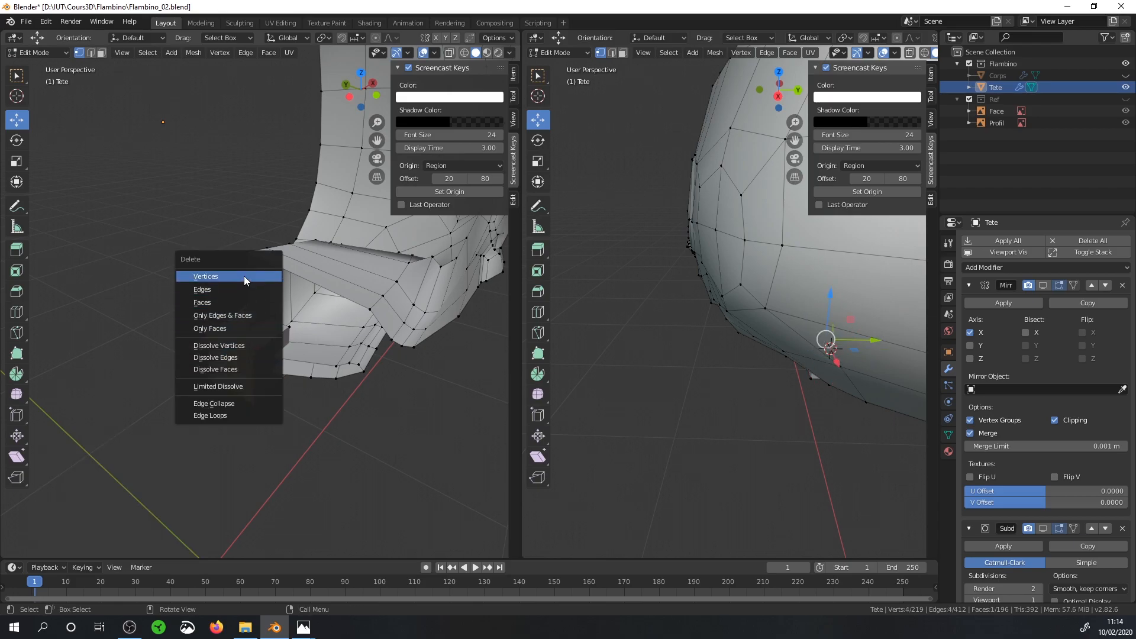
{"action": "left_click", "coordinate": [243, 276]}
{"action": "middle_click_drag", "start_coordinate": [244, 276], "coordinate": [280, 348]}
Step: Select the whole half-cube and move it out in front of the head
{"action": "key", "text": "l"}
{"action": "left_click_drag", "start_coordinate": [201, 366], "coordinate": [408, 364]}
{"action": "middle_click_drag", "start_coordinate": [444, 339], "coordinate": [268, 354], "text": "shift"}
Step: Raise the half-cube's bottom face 0.0688 m along Z
{"action": "left_click", "coordinate": [265, 369]}
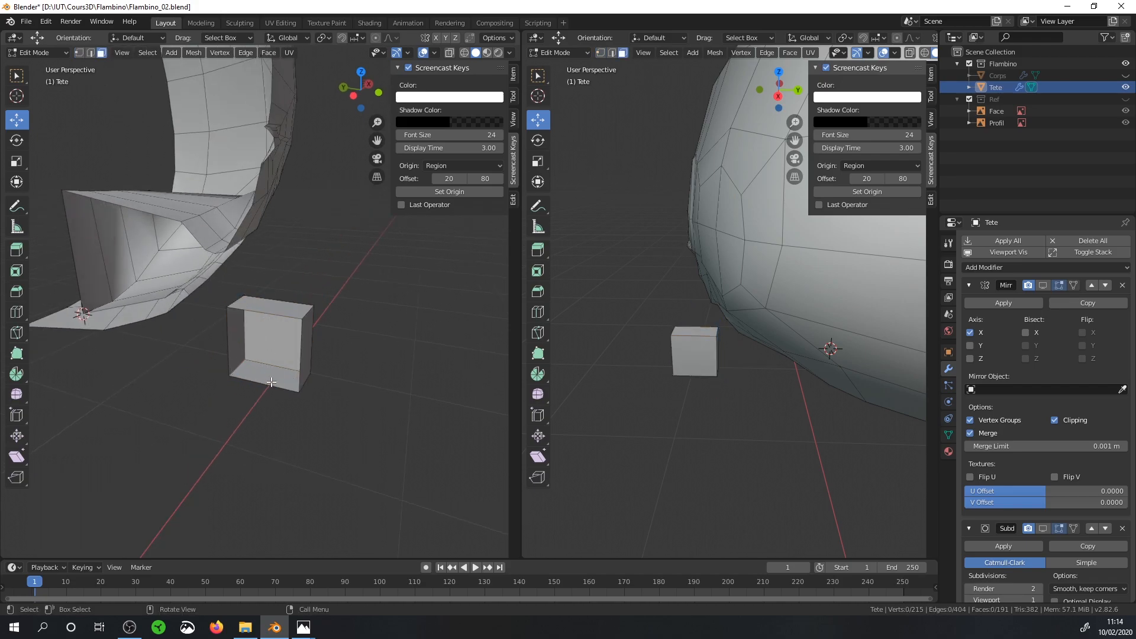
{"action": "left_click_drag", "start_coordinate": [271, 342], "coordinate": [270, 335]}
{"action": "middle_click_drag", "start_coordinate": [270, 335], "coordinate": [197, 329]}
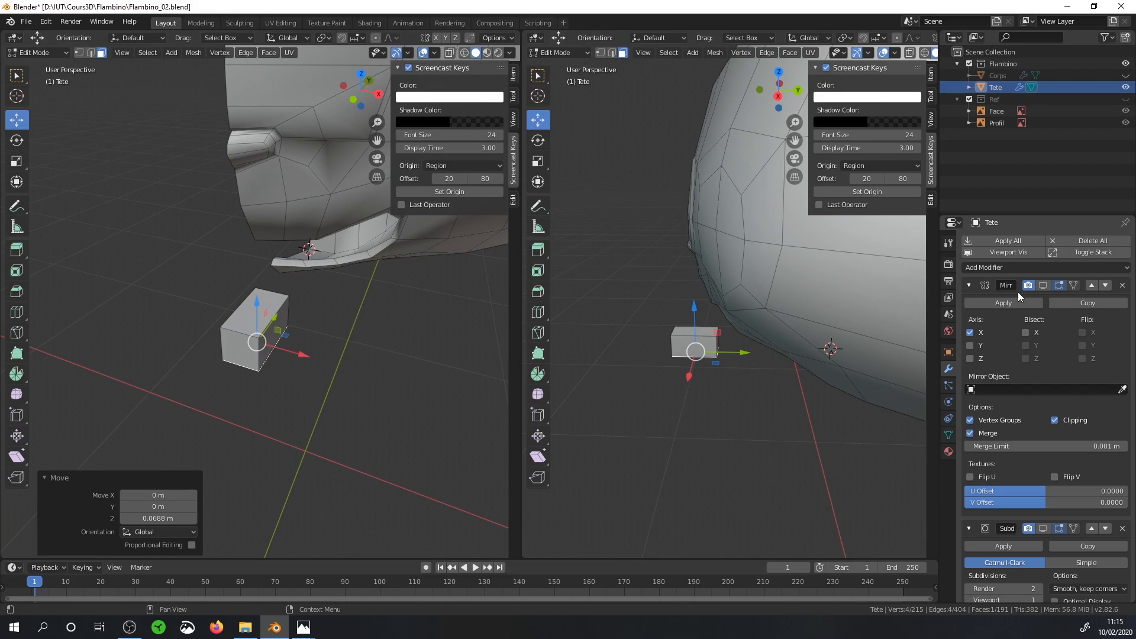
Step: Show the Mirror modifier in the viewport and move the block's front face -0.0633 m along Y
{"action": "left_click", "coordinate": [1042, 286]}
{"action": "middle_click_drag", "start_coordinate": [393, 330], "coordinate": [293, 290]}
{"action": "scroll", "coordinate": [304, 317], "scroll_direction": "up", "scroll_amount": 2}
{"action": "left_click", "coordinate": [193, 340]}
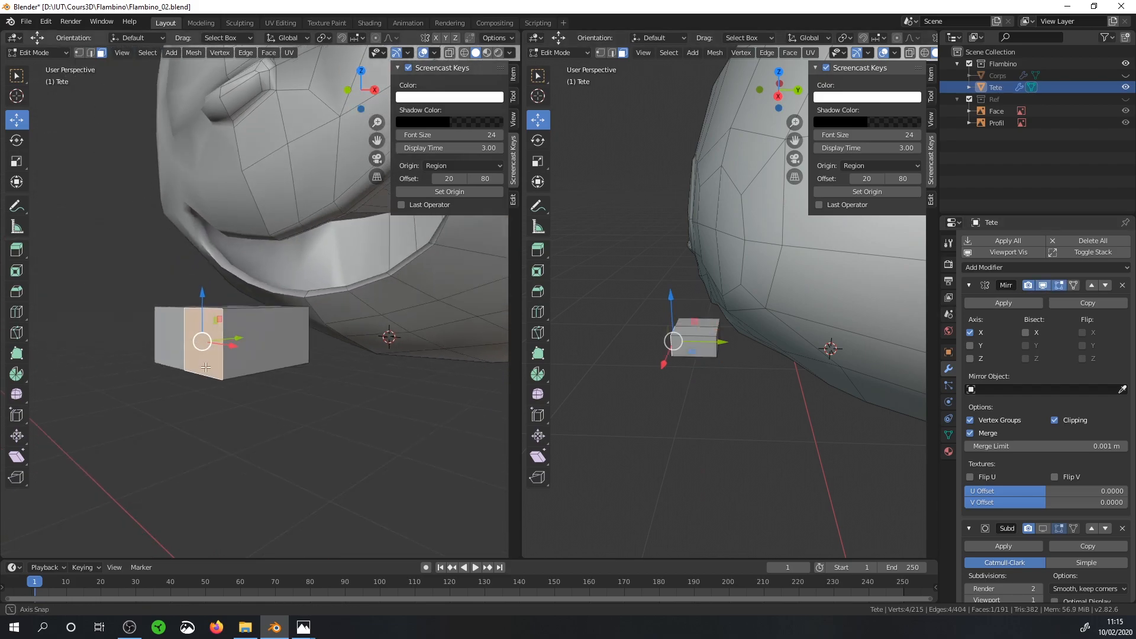
{"action": "middle_click_drag", "start_coordinate": [193, 340], "coordinate": [171, 365]}
{"action": "left_click_drag", "start_coordinate": [238, 342], "coordinate": [201, 355]}
{"action": "middle_click_drag", "start_coordinate": [201, 355], "coordinate": [98, 70]}
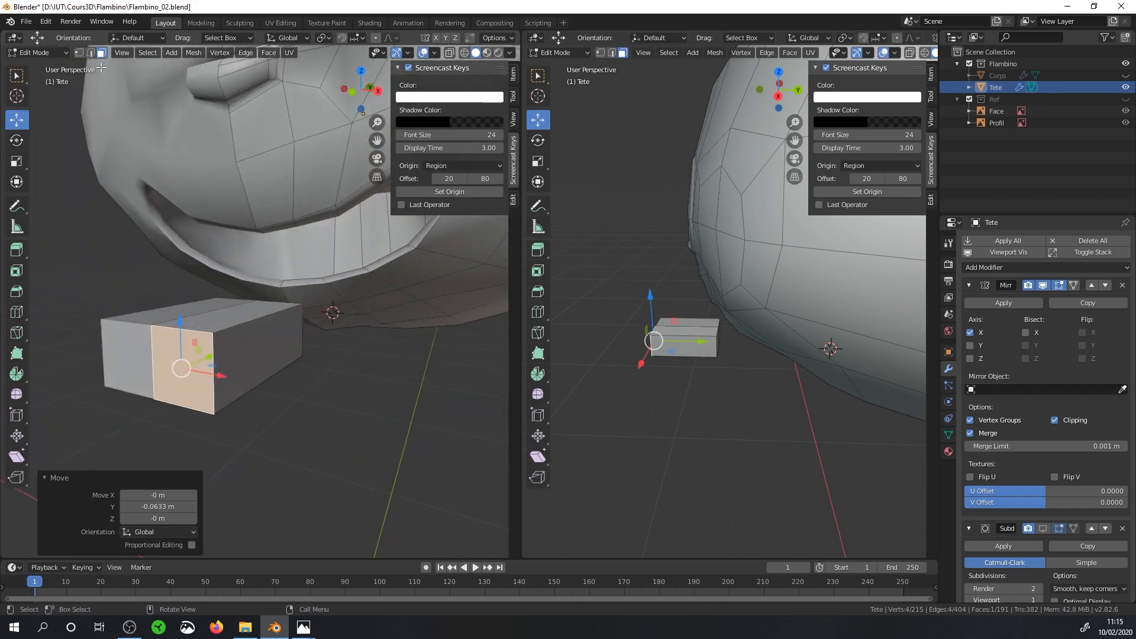
Step: Select the block's outer front edge and move it inward along X to taper the front
{"action": "middle_click_drag", "start_coordinate": [365, 307], "coordinate": [273, 395]}
{"action": "left_click", "coordinate": [273, 395]}
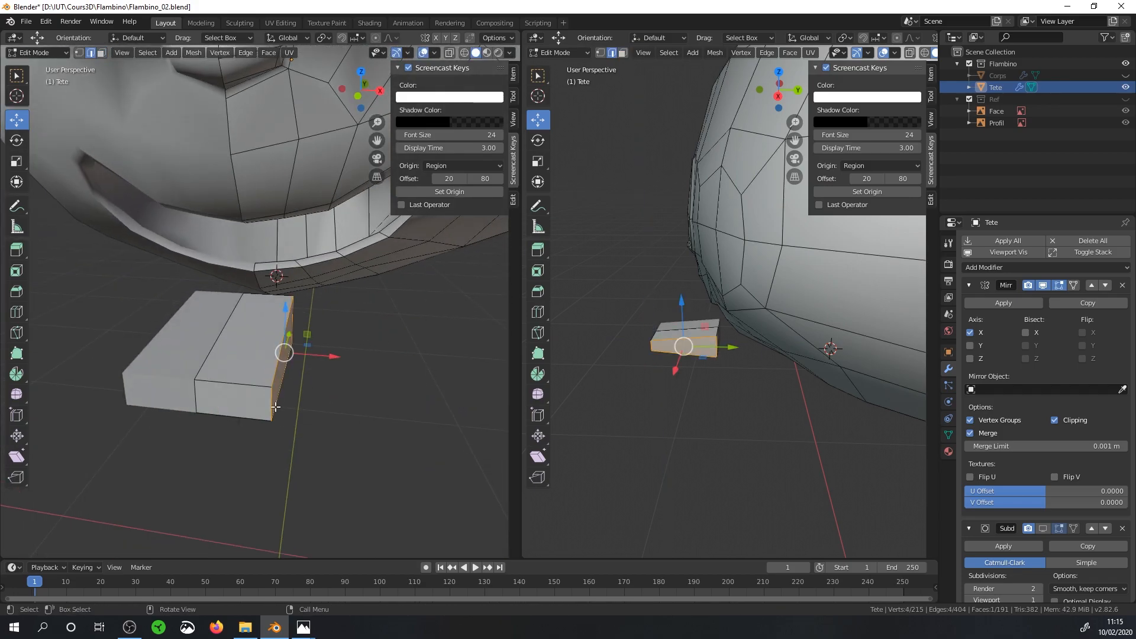
{"action": "left_click_drag", "start_coordinate": [315, 407], "coordinate": [282, 410]}
{"action": "middle_click_drag", "start_coordinate": [302, 402], "coordinate": [221, 396]}
Step: Select the long edges on the block's outer side and move them 0.0234 m along X
{"action": "scroll", "coordinate": [276, 372], "scroll_direction": "up", "scroll_amount": 2}
{"action": "scroll", "coordinate": [221, 396], "scroll_direction": "down", "scroll_amount": 2}
{"action": "key", "text": "a"}
{"action": "key", "text": "a"}
{"action": "left_click_drag", "start_coordinate": [288, 370], "coordinate": [303, 378]}
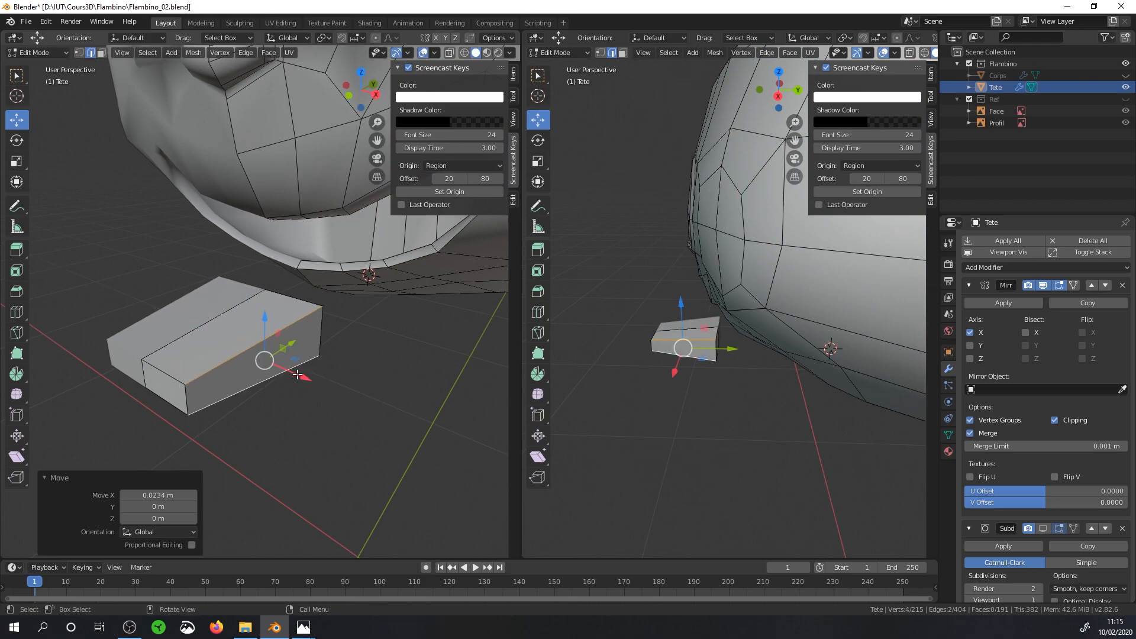
Step: Move the block's lower front edge to narrow the front end
{"action": "middle_click_drag", "start_coordinate": [299, 380], "coordinate": [306, 393]}
{"action": "left_click", "coordinate": [200, 414]}
{"action": "left_click_drag", "start_coordinate": [228, 389], "coordinate": [250, 370]}
{"action": "left_click_drag", "start_coordinate": [252, 411], "coordinate": [246, 408]}
{"action": "middle_click_drag", "start_coordinate": [275, 390], "coordinate": [168, 362]}
Step: Add a centred loop cut across the block, raise it along Z and move it 0.0243 m along Y
{"action": "left_click", "coordinate": [320, 324]}
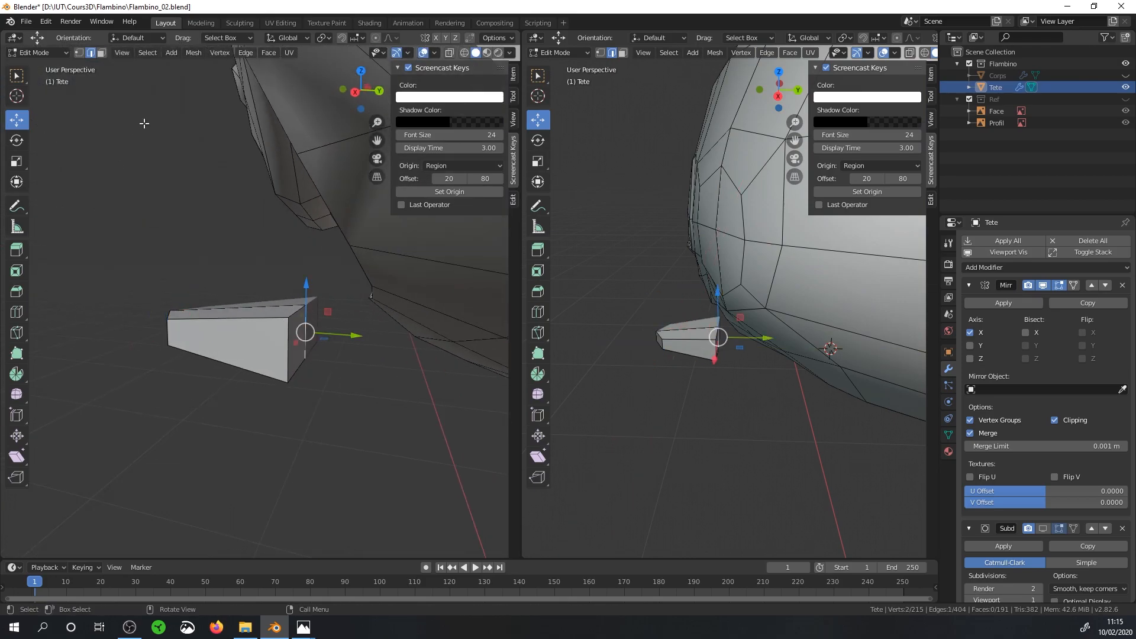
{"action": "middle_click_drag", "start_coordinate": [242, 320], "coordinate": [246, 341]}
{"action": "left_click", "coordinate": [227, 325]}
{"action": "right_click", "coordinate": [227, 325]}
{"action": "left_click_drag", "start_coordinate": [228, 288], "coordinate": [228, 262]}
{"action": "left_click_drag", "start_coordinate": [281, 309], "coordinate": [301, 308]}
{"action": "middle_click_drag", "start_coordinate": [301, 308], "coordinate": [169, 333]}
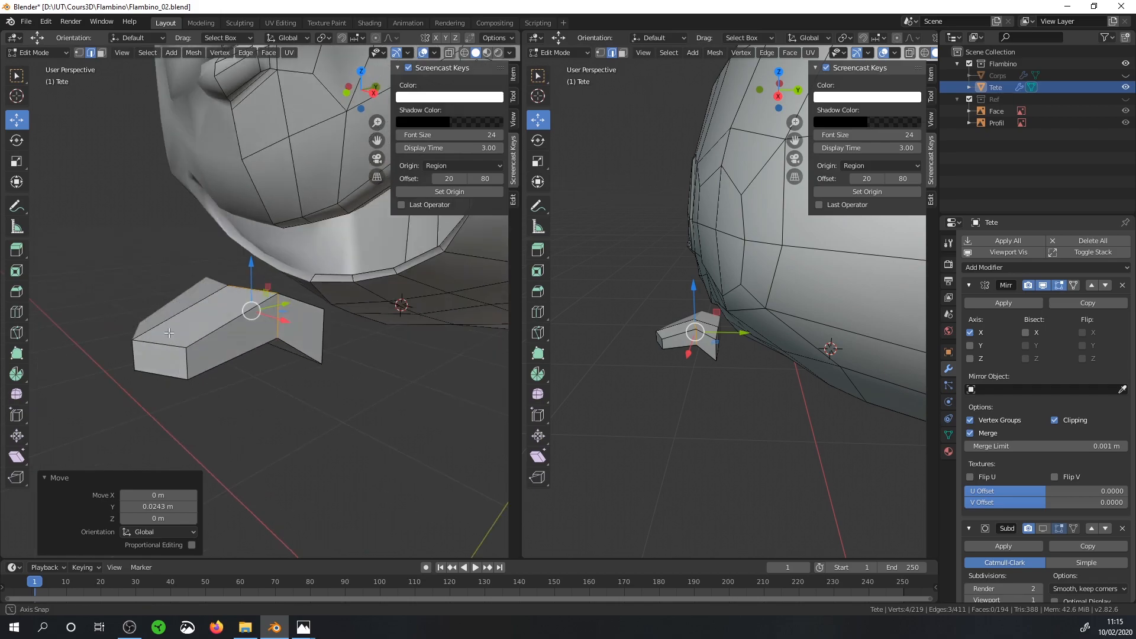
Step: Add a centred loop cut across the front half of the block and raise it 0.0118 m along Z
{"action": "left_click", "coordinate": [217, 325]}
{"action": "right_click", "coordinate": [215, 308]}
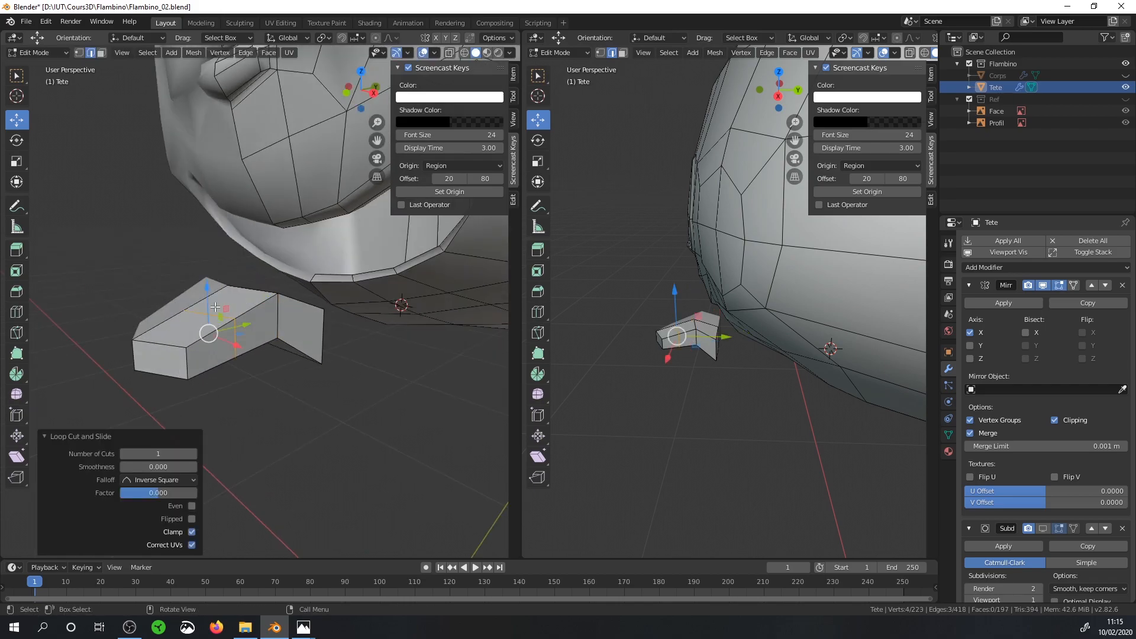
{"action": "left_click_drag", "start_coordinate": [208, 286], "coordinate": [208, 283]}
{"action": "middle_click_drag", "start_coordinate": [208, 283], "coordinate": [248, 327]}
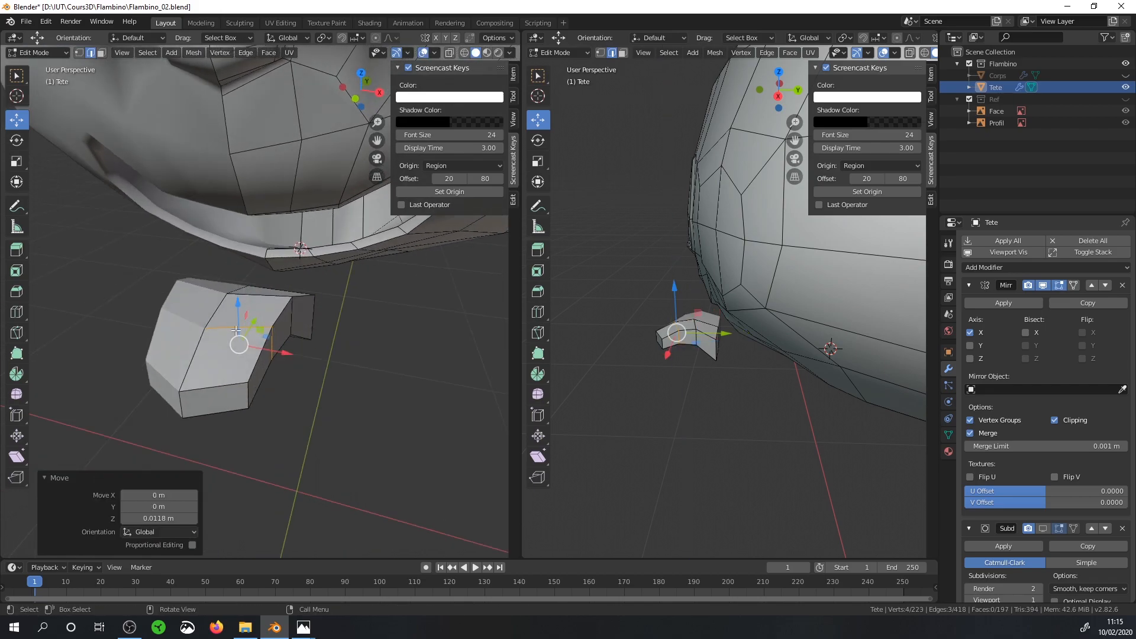
Step: Select the block's top edges along the mirror line and move them -0.00851 m along Z
{"action": "left_click", "coordinate": [204, 344]}
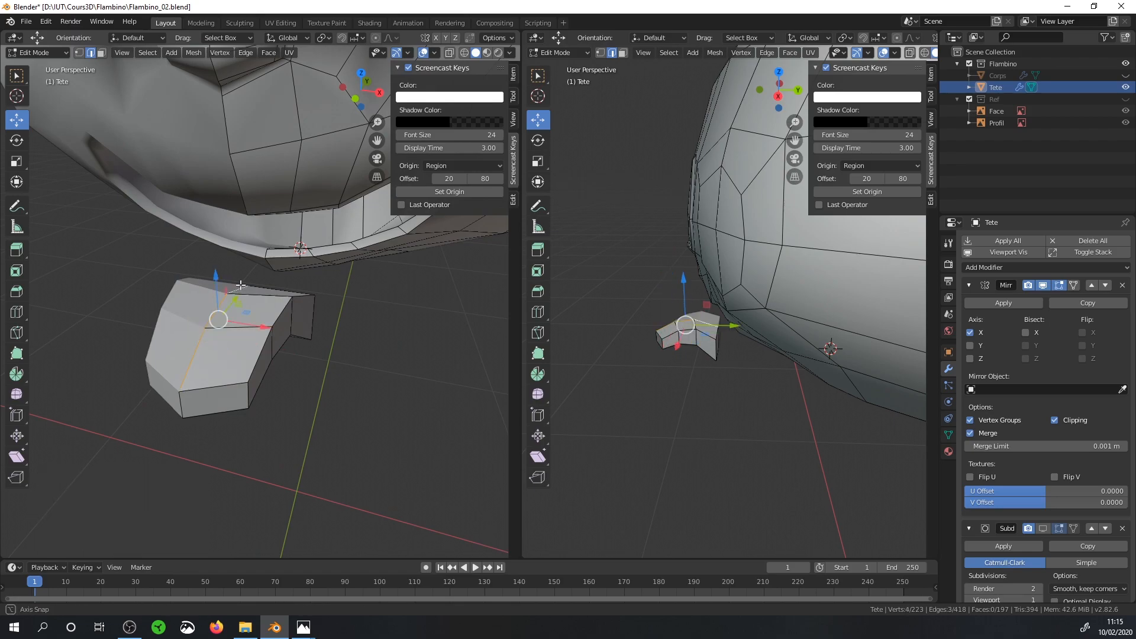
{"action": "middle_click_drag", "start_coordinate": [235, 288], "coordinate": [220, 259]}
{"action": "left_click_drag", "start_coordinate": [233, 266], "coordinate": [233, 271]}
{"action": "middle_click_drag", "start_coordinate": [234, 271], "coordinate": [209, 383]}
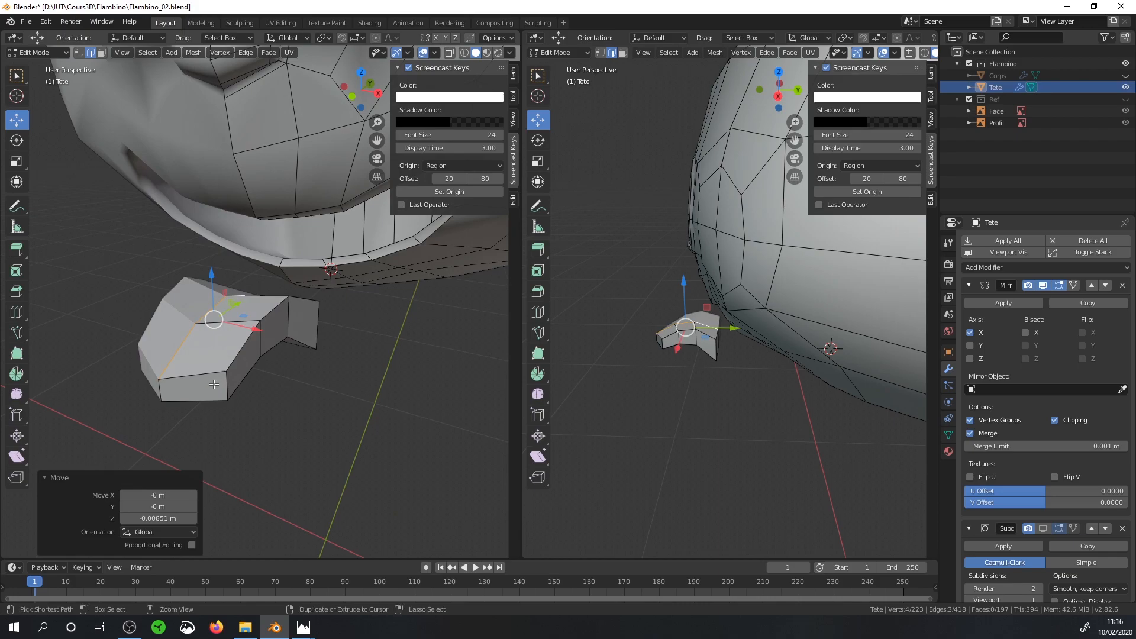
Step: Add a centred horizontal loop cut around the block's sides and move it outward along X
{"action": "left_click", "coordinate": [222, 383]}
{"action": "right_click", "coordinate": [247, 382]}
{"action": "left_click_drag", "start_coordinate": [300, 354], "coordinate": [309, 357]}
Step: Switch to vertex selection and reposition a vertex at the block's front end
{"action": "left_click", "coordinate": [194, 388]}
{"action": "middle_click_drag", "start_coordinate": [193, 384], "coordinate": [101, 288]}
{"action": "left_click", "coordinate": [78, 52]}
{"action": "left_click_drag", "start_coordinate": [180, 344], "coordinate": [175, 347]}
Step: Slide the upper outer vertex at the block's rear along its edge by a factor of 0.092
{"action": "middle_click_drag", "start_coordinate": [349, 349], "coordinate": [195, 323]}
{"action": "left_click", "coordinate": [244, 300]}
{"action": "key", "text": "g"}
{"action": "key", "text": "g"}
{"action": "left_click", "coordinate": [251, 303]}
{"action": "middle_click_drag", "start_coordinate": [261, 308], "coordinate": [290, 324]}
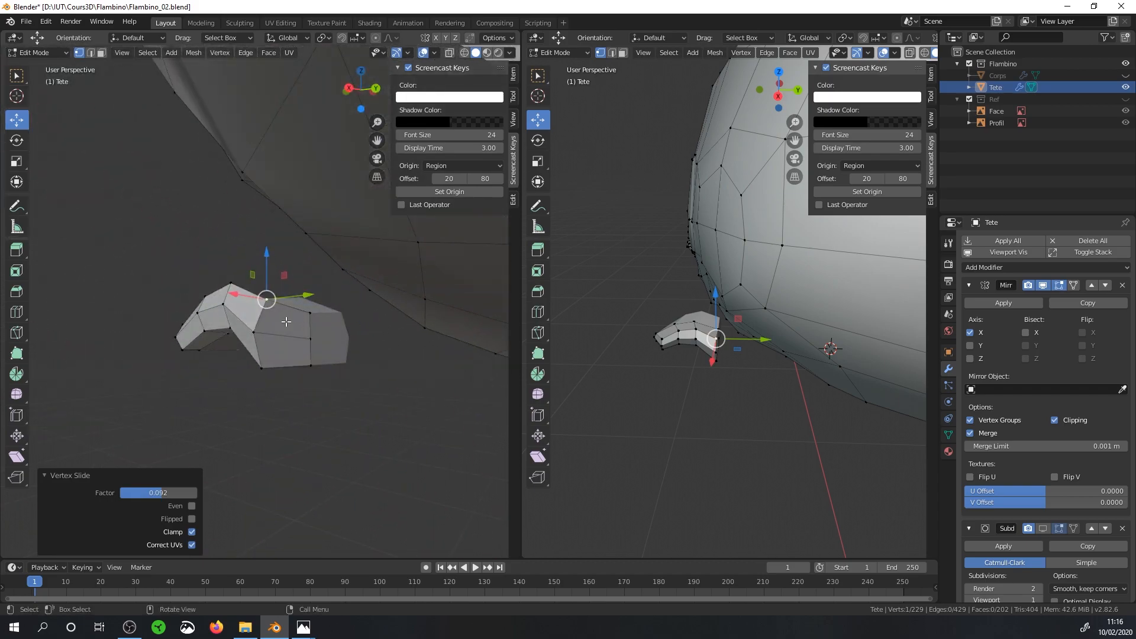
Step: Select the three vertices of the block's middle corner column and move them outward along X
{"action": "left_click", "coordinate": [255, 332], "text": "shift"}
{"action": "left_click", "coordinate": [260, 365], "text": "shift"}
{"action": "left_click_drag", "start_coordinate": [229, 333], "coordinate": [225, 330]}
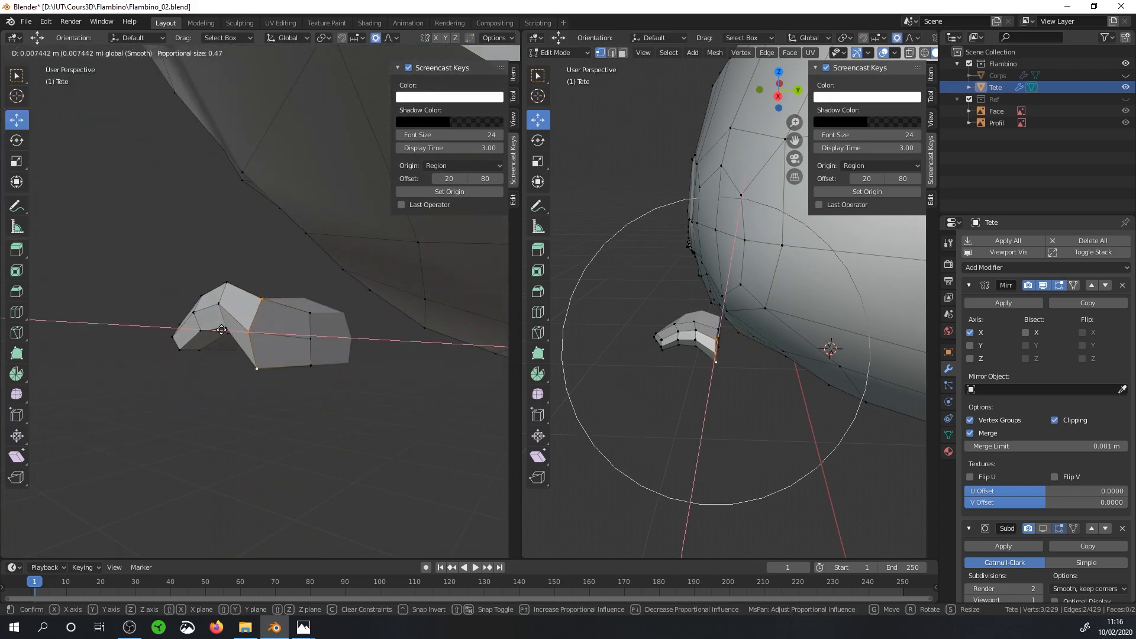
{"action": "left_click", "coordinate": [211, 329]}
{"action": "middle_click_drag", "start_coordinate": [212, 329], "coordinate": [403, 379]}
{"action": "key", "text": "ctrl+z"}
{"action": "left_click_drag", "start_coordinate": [374, 320], "coordinate": [399, 322]}
{"action": "scroll", "coordinate": [382, 321], "scroll_direction": "up", "scroll_amount": 11}
{"action": "key", "text": "Tab"}
Step: Add a centred loop cut around the block's outer side and turn off proportional editing
{"action": "middle_click_drag", "start_coordinate": [361, 361], "coordinate": [251, 317]}
{"action": "left_click", "coordinate": [251, 317]}
{"action": "key", "text": "Tab"}
{"action": "key", "text": "ctrl+r"}
{"action": "left_click", "coordinate": [255, 377]}
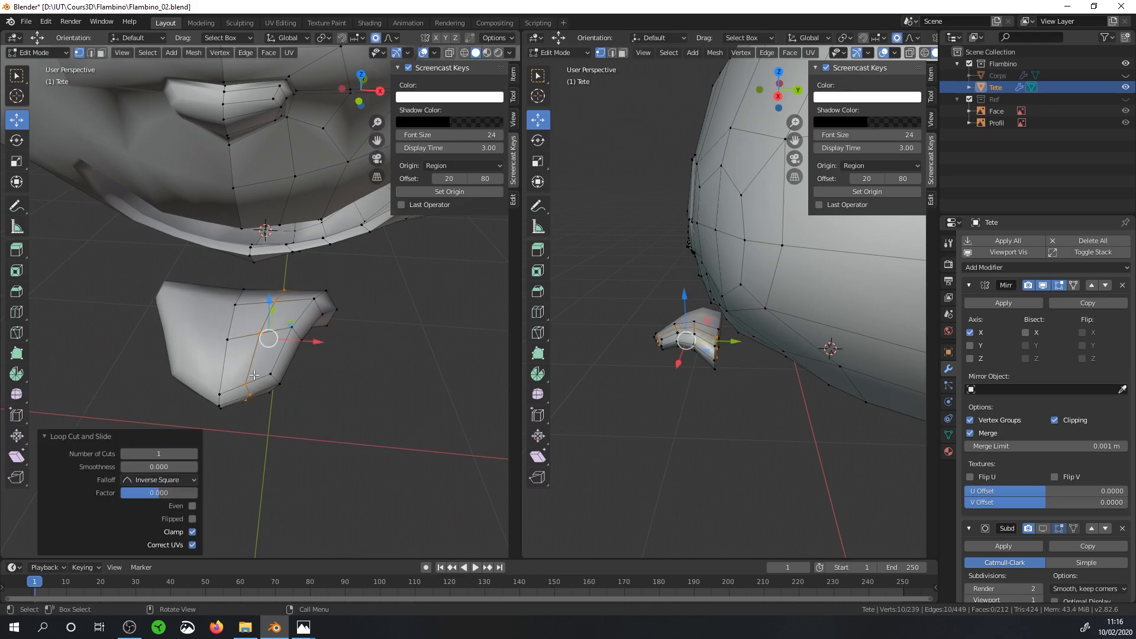
{"action": "left_click", "coordinate": [255, 378]}
{"action": "middle_click_drag", "start_coordinate": [257, 376], "coordinate": [271, 346]}
{"action": "left_click_drag", "start_coordinate": [272, 284], "coordinate": [271, 278]}
{"action": "key", "text": "ctrl+z"}
{"action": "key", "text": "o"}
Step: Move the new edge loop inward along X and slightly up along Z
{"action": "left_click_drag", "start_coordinate": [320, 330], "coordinate": [315, 330]}
{"action": "left_click_drag", "start_coordinate": [268, 285], "coordinate": [268, 282]}
{"action": "middle_click_drag", "start_coordinate": [268, 282], "coordinate": [285, 349]}
Step: Raise a vertex on the block's upper surface slightly along Z
{"action": "left_click", "coordinate": [232, 317]}
{"action": "middle_click_drag", "start_coordinate": [232, 317], "coordinate": [207, 290]}
{"action": "left_click_drag", "start_coordinate": [223, 296], "coordinate": [224, 290]}
{"action": "middle_click_drag", "start_coordinate": [223, 290], "coordinate": [285, 370]}
{"action": "left_click_drag", "start_coordinate": [302, 323], "coordinate": [274, 301]}
{"action": "left_click", "coordinate": [276, 289]}
{"action": "left_click", "coordinate": [269, 298]}
Step: Select the vertices along the block's outer edge and reposition them outward
{"action": "middle_click_drag", "start_coordinate": [264, 340], "coordinate": [275, 227]}
{"action": "left_click", "coordinate": [242, 252]}
{"action": "left_click", "coordinate": [246, 244], "text": "ctrl"}
{"action": "left_click", "coordinate": [234, 324], "text": "shift"}
{"action": "left_click_drag", "start_coordinate": [279, 228], "coordinate": [286, 224]}
{"action": "left_click", "coordinate": [261, 254]}
{"action": "left_click_drag", "start_coordinate": [280, 275], "coordinate": [284, 275]}
Step: Move the vertex at the block's front on the mirror line -0.0108 m along Z
{"action": "middle_click_drag", "start_coordinate": [284, 276], "coordinate": [189, 349]}
{"action": "left_click", "coordinate": [237, 343]}
{"action": "left_click_drag", "start_coordinate": [239, 314], "coordinate": [288, 336]}
{"action": "left_click", "coordinate": [286, 363]}
{"action": "left_click", "coordinate": [196, 325]}
{"action": "middle_click_drag", "start_coordinate": [198, 295], "coordinate": [231, 322]}
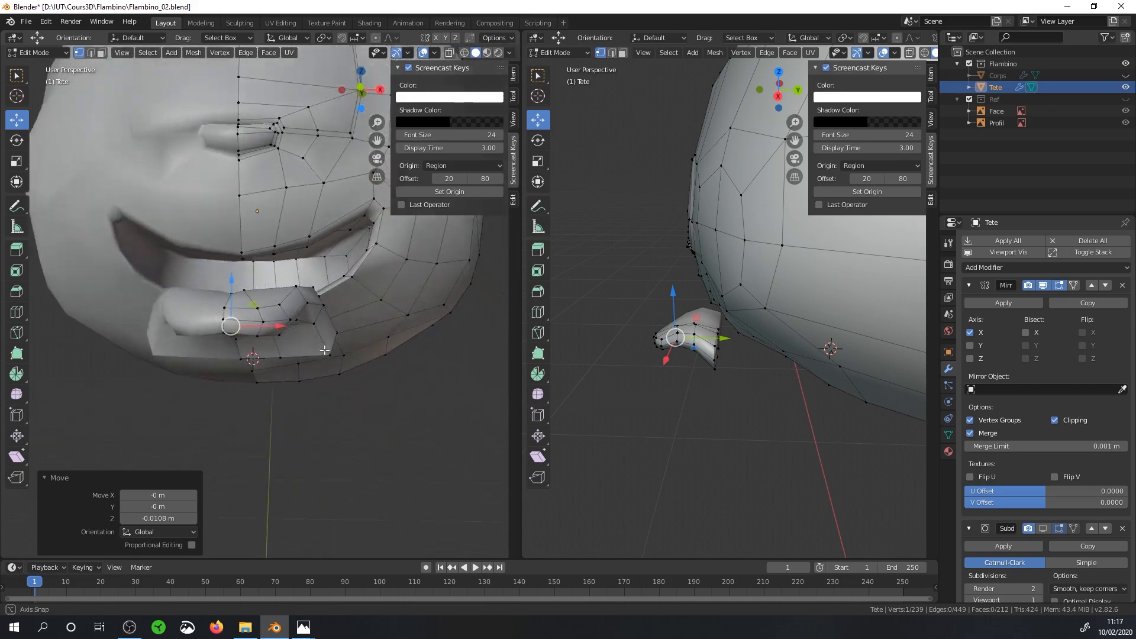
Step: Select the whole linked mouth piece and move it toward the mouth, by 0.24 m along Y and 0.102 m along Z in right view
{"action": "key", "text": "Tab"}
{"action": "scroll", "coordinate": [256, 379], "scroll_direction": "down", "scroll_amount": 4}
{"action": "key", "text": "Tab"}
{"action": "middle_click_drag", "start_coordinate": [256, 379], "coordinate": [268, 305]}
{"action": "key", "text": "ctrl+l"}
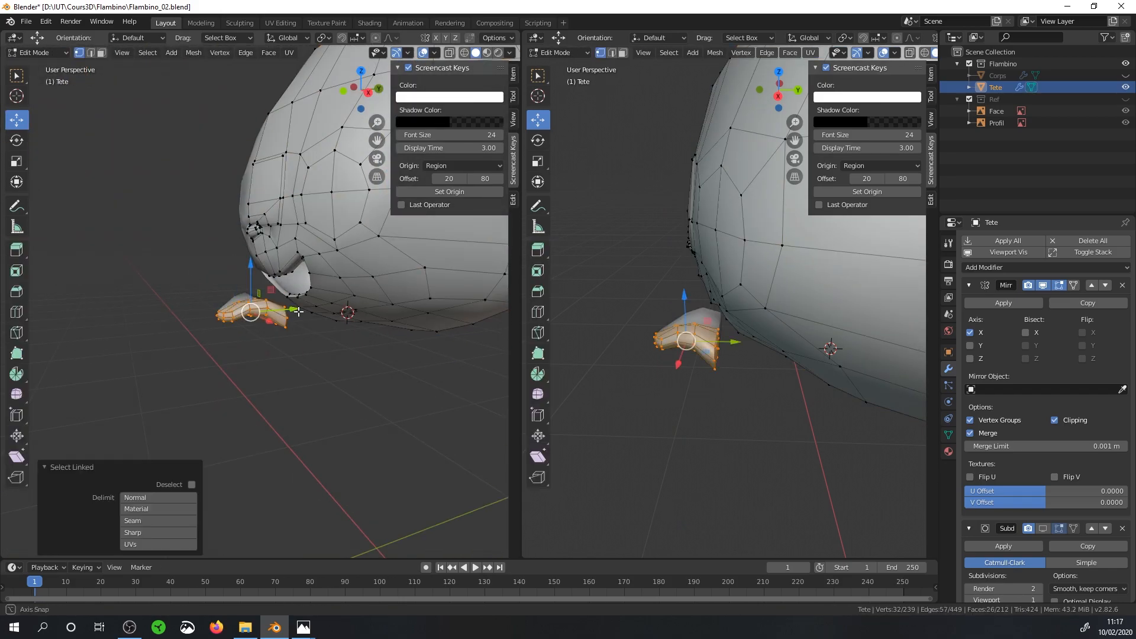
{"action": "middle_click_drag", "start_coordinate": [299, 308], "coordinate": [285, 313]}
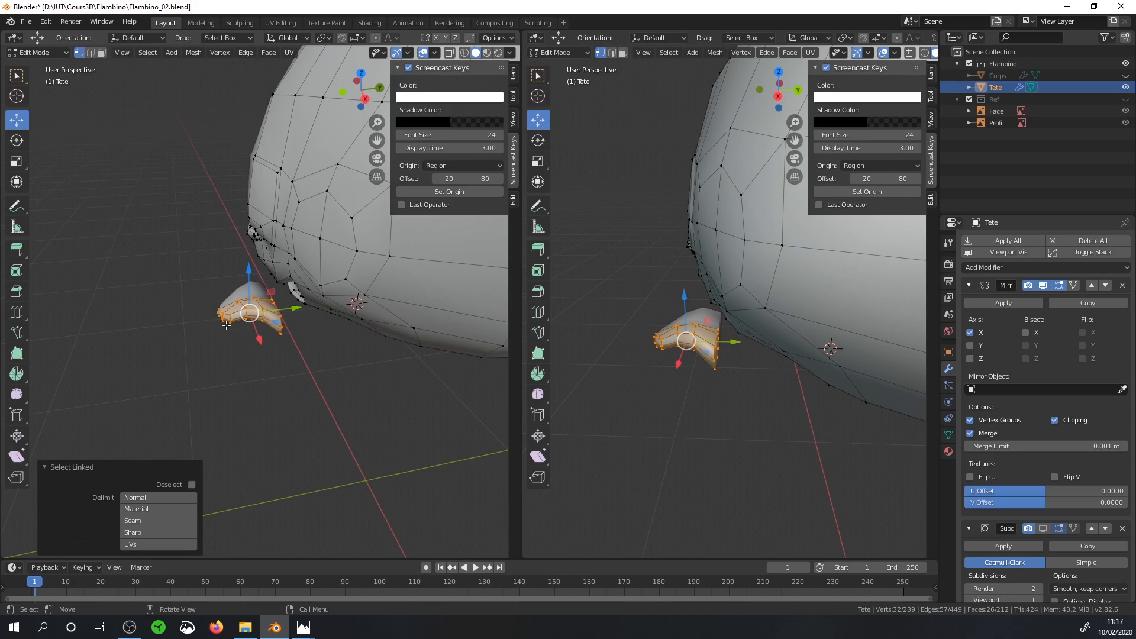
{"action": "key", "text": "y"}
{"action": "left_click", "coordinate": [247, 332]}
{"action": "middle_click_drag", "start_coordinate": [247, 331], "coordinate": [269, 294]}
{"action": "key", "text": "KP_3"}
{"action": "left_click_drag", "start_coordinate": [270, 290], "coordinate": [331, 261]}
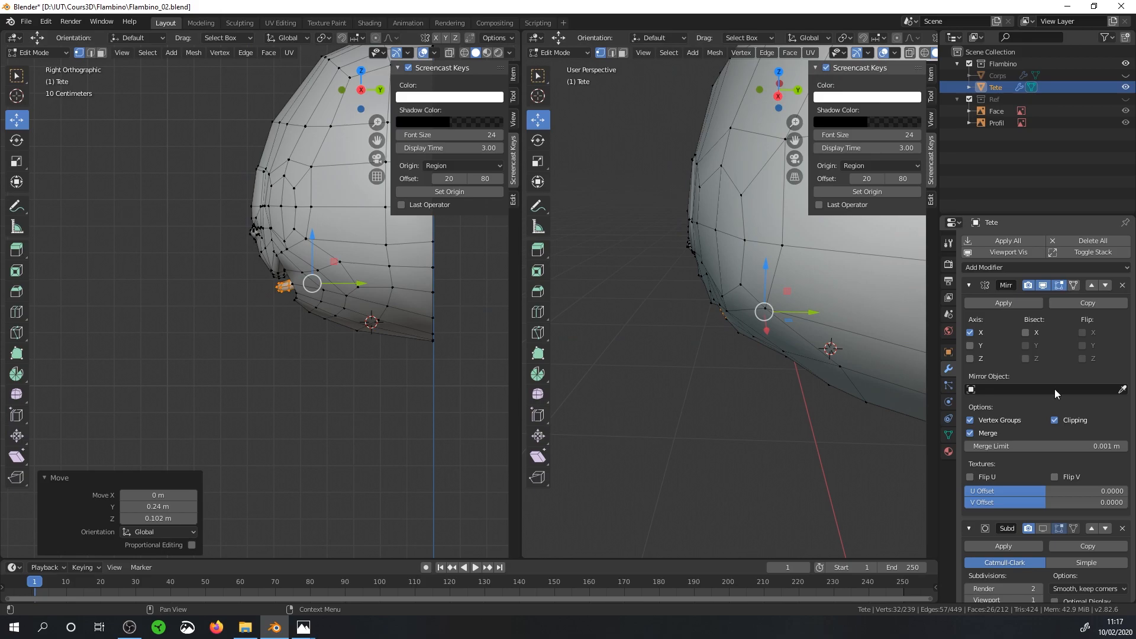
Step: With the mirror modifier temporarily hidden in the viewport, reposition the piece inside the mouth cavity
{"action": "left_click", "coordinate": [1045, 285]}
{"action": "middle_click_drag", "start_coordinate": [396, 370], "coordinate": [53, 375]}
{"action": "scroll", "coordinate": [54, 375], "scroll_direction": "up", "scroll_amount": 2}
{"action": "left_click_drag", "start_coordinate": [148, 247], "coordinate": [105, 249]}
{"action": "left_click", "coordinate": [104, 249]}
{"action": "middle_click_drag", "start_coordinate": [104, 249], "coordinate": [362, 263]}
{"action": "left_click", "coordinate": [1042, 286]}
Step: Try to scale the mouth piece along X
{"action": "key", "text": "s"}
{"action": "key", "text": "x"}
{"action": "left_click", "coordinate": [349, 258]}
{"action": "scroll", "coordinate": [310, 296], "scroll_direction": "up", "scroll_amount": 3}
{"action": "key", "text": "ctrl+z"}
Step: Lower the mouth piece along Z and raise one of its edge loops slightly
{"action": "middle_click_drag", "start_coordinate": [299, 295], "coordinate": [300, 310]}
{"action": "mouse_move", "coordinate": [304, 259]}
{"action": "left_mouse_down"}
{"action": "mouse_move", "coordinate": [319, 260]}
{"action": "mouse_move", "coordinate": [306, 267]}
{"action": "left_mouse_up"}
{"action": "left_click", "coordinate": [270, 262], "text": "alt"}
{"action": "middle_click_drag", "start_coordinate": [306, 267], "coordinate": [287, 265]}
{"action": "left_click", "coordinate": [294, 261], "text": "alt"}
{"action": "left_click_drag", "start_coordinate": [288, 214], "coordinate": [289, 208]}
Step: Select the edge loop near the piece's outer end and raise it slightly along Z
{"action": "middle_click_drag", "start_coordinate": [288, 208], "coordinate": [274, 207]}
{"action": "left_click", "coordinate": [352, 252], "text": "alt"}
{"action": "left_click_drag", "start_coordinate": [322, 221], "coordinate": [322, 213]}
{"action": "middle_click_drag", "start_coordinate": [322, 213], "coordinate": [352, 215]}
Step: Select the piece's edge loop nearest the mirror line and move it -0.0238 m along X
{"action": "left_click", "coordinate": [262, 272], "text": "alt"}
{"action": "middle_click_drag", "start_coordinate": [248, 292], "coordinate": [278, 277]}
{"action": "key", "text": "Tab"}
{"action": "scroll", "coordinate": [284, 283], "scroll_direction": "down", "scroll_amount": 1}
{"action": "middle_click_drag", "start_coordinate": [420, 361], "coordinate": [302, 251]}
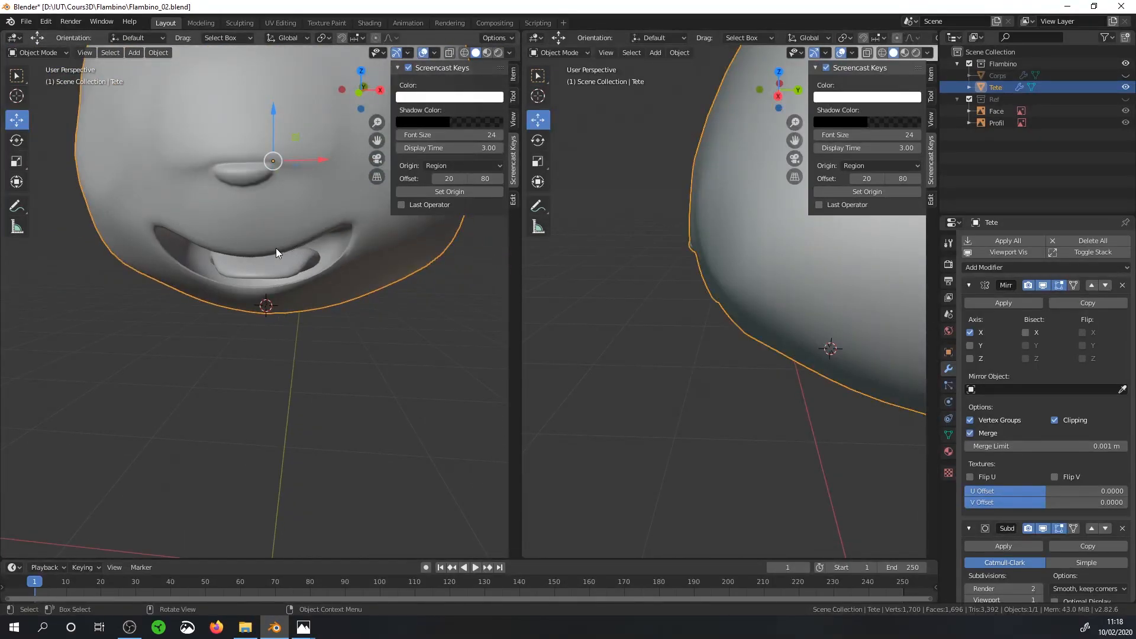
{"action": "middle_click_drag", "start_coordinate": [310, 295], "coordinate": [289, 269]}
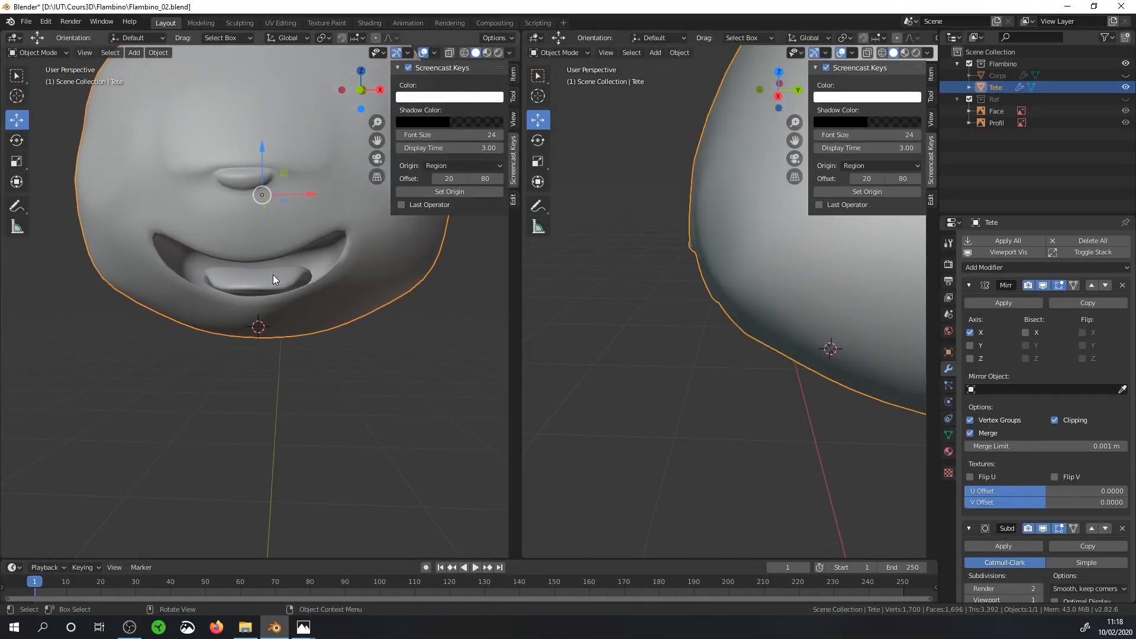
{"action": "key", "text": "Tab"}
{"action": "scroll", "coordinate": [335, 267], "scroll_direction": "up", "scroll_amount": 4}
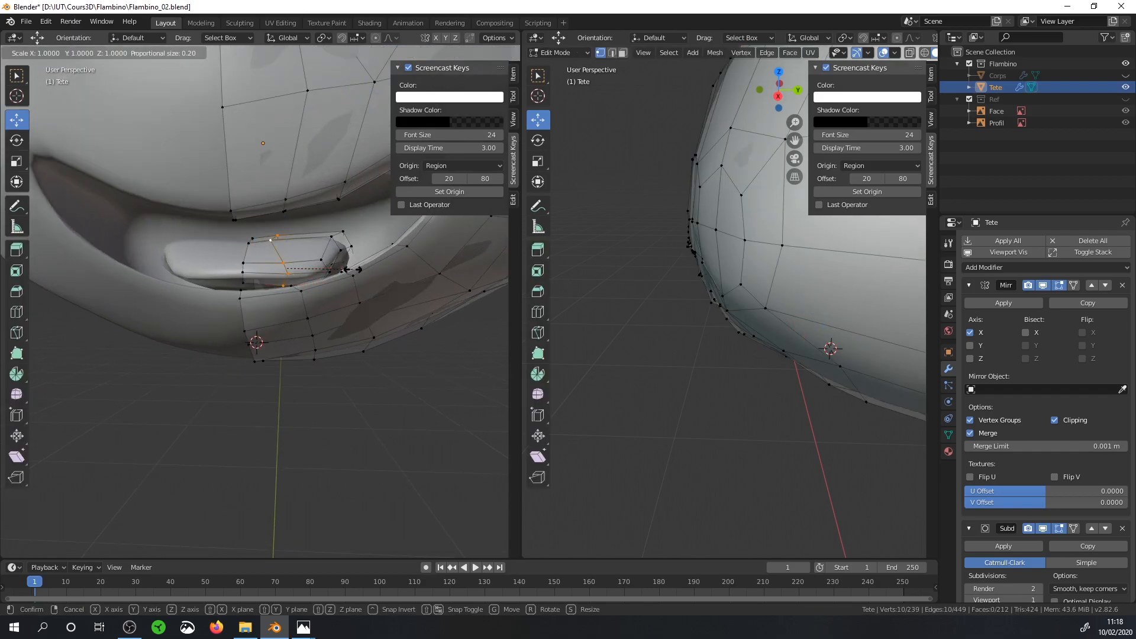
{"action": "left_click_drag", "start_coordinate": [350, 269], "coordinate": [346, 268]}
Step: Scale the selected edge loop down along X to straighten it
{"action": "key", "text": "s"}
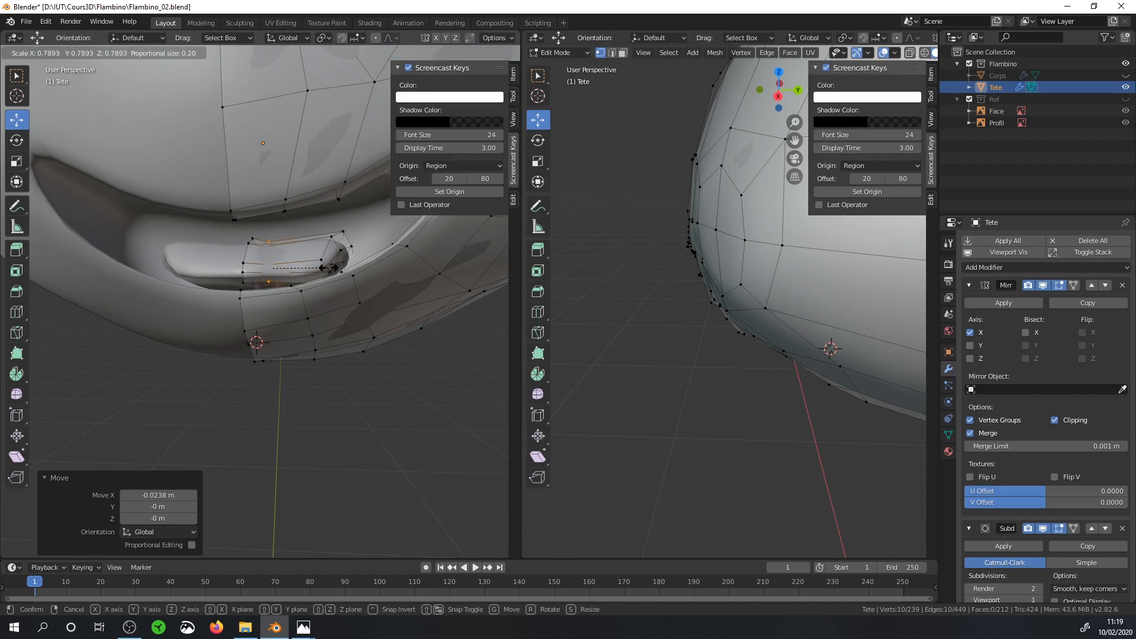
{"action": "key", "text": "Escape"}
{"action": "key", "text": "s"}
{"action": "key", "text": "x"}
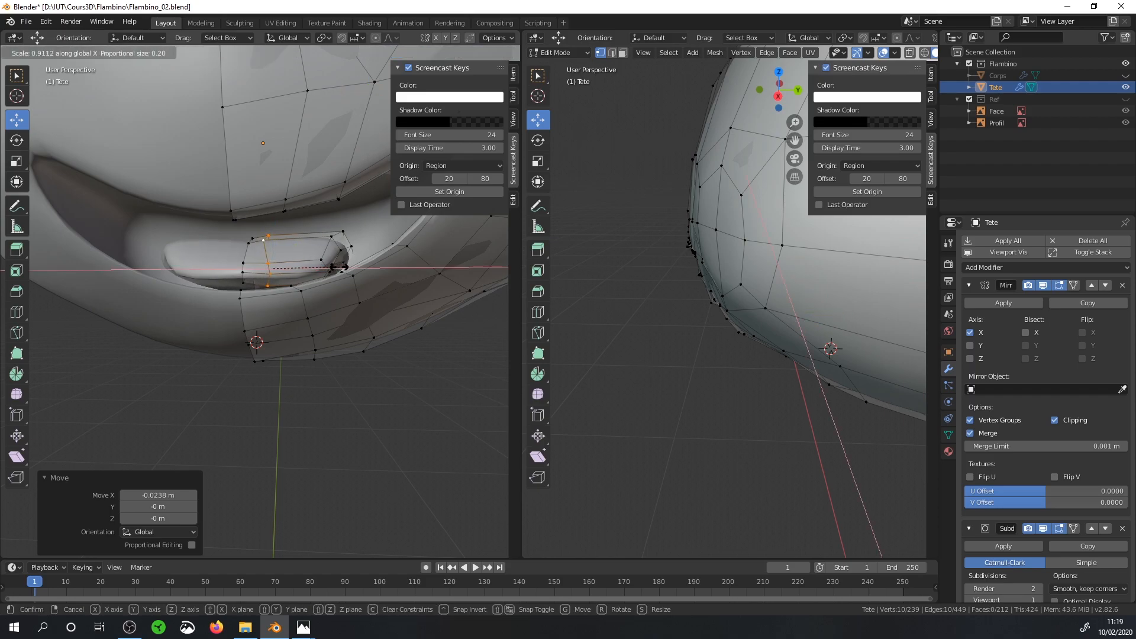
{"action": "left_click_drag", "start_coordinate": [306, 267], "coordinate": [305, 267]}
{"action": "middle_click_drag", "start_coordinate": [305, 267], "coordinate": [292, 259]}
Step: Add a centred loop cut around the middle of the mouth piece and raise it along Z
{"action": "key", "text": "ctrl+r"}
{"action": "left_click", "coordinate": [290, 261]}
{"action": "left_click", "coordinate": [289, 261]}
{"action": "left_click_drag", "start_coordinate": [288, 213], "coordinate": [288, 202]}
Step: Select vertices on the outer upper part of the mouth piece and lower them along Z
{"action": "left_click", "coordinate": [280, 266]}
{"action": "left_click", "coordinate": [325, 242], "text": "shift"}
{"action": "key", "text": "g"}
{"action": "key", "text": "z"}
{"action": "left_click", "coordinate": [325, 252]}
Step: Scale the selected vertices along X and shift them slightly inward
{"action": "key", "text": "s"}
{"action": "key", "text": "x"}
{"action": "left_click", "coordinate": [301, 255]}
{"action": "middle_click_drag", "start_coordinate": [450, 260], "coordinate": [370, 264]}
{"action": "left_click_drag", "start_coordinate": [478, 275], "coordinate": [475, 274]}
Step: Check the smoothed mouth in object mode and turn off viewport display of the subdivision and mirror modifiers
{"action": "middle_click_drag", "start_coordinate": [222, 320], "coordinate": [281, 324]}
{"action": "scroll", "coordinate": [307, 325], "scroll_direction": "down", "scroll_amount": 3}
{"action": "key", "text": "Tab"}
{"action": "scroll", "coordinate": [281, 323], "scroll_direction": "up", "scroll_amount": 2}
{"action": "key", "text": "Tab"}
{"action": "left_click", "coordinate": [1044, 529]}
{"action": "left_click", "coordinate": [1042, 286]}
{"action": "middle_click_drag", "start_coordinate": [344, 275], "coordinate": [235, 273]}
Step: Select only the linked mouth piece and adjust its height along Z
{"action": "key", "text": "a"}
{"action": "key", "text": "a"}
{"action": "key", "text": "l"}
{"action": "key", "text": "g"}
{"action": "key", "text": "z"}
{"action": "left_click", "coordinate": [190, 270]}
Step: Scale the mouth piece and reposition it along Y inside the cavity
{"action": "key", "text": "Tab"}
{"action": "key", "text": "Tab"}
{"action": "key", "text": "s"}
{"action": "left_click", "coordinate": [193, 256]}
{"action": "key", "text": "g"}
{"action": "key", "text": "y"}
{"action": "left_click", "coordinate": [189, 258]}
{"action": "key", "text": "Tab"}
{"action": "key", "text": "Tab"}
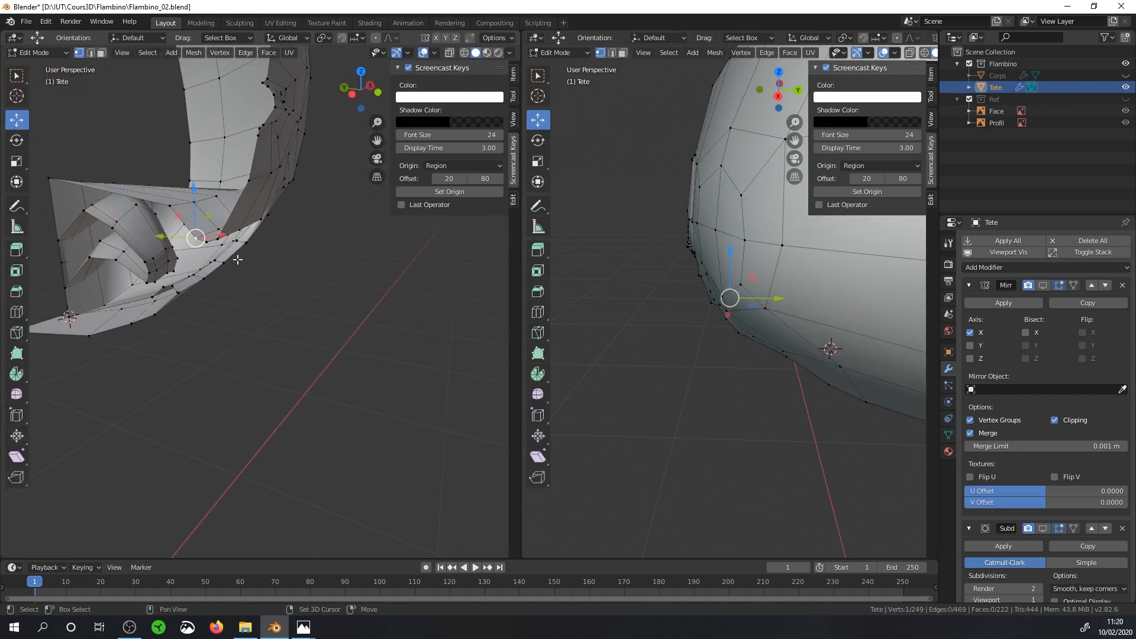
Step: Snap the 3D cursor to the selected upper mouth vertex, add a cube there and scale it to 0.036
{"action": "key", "text": "shift+s"}
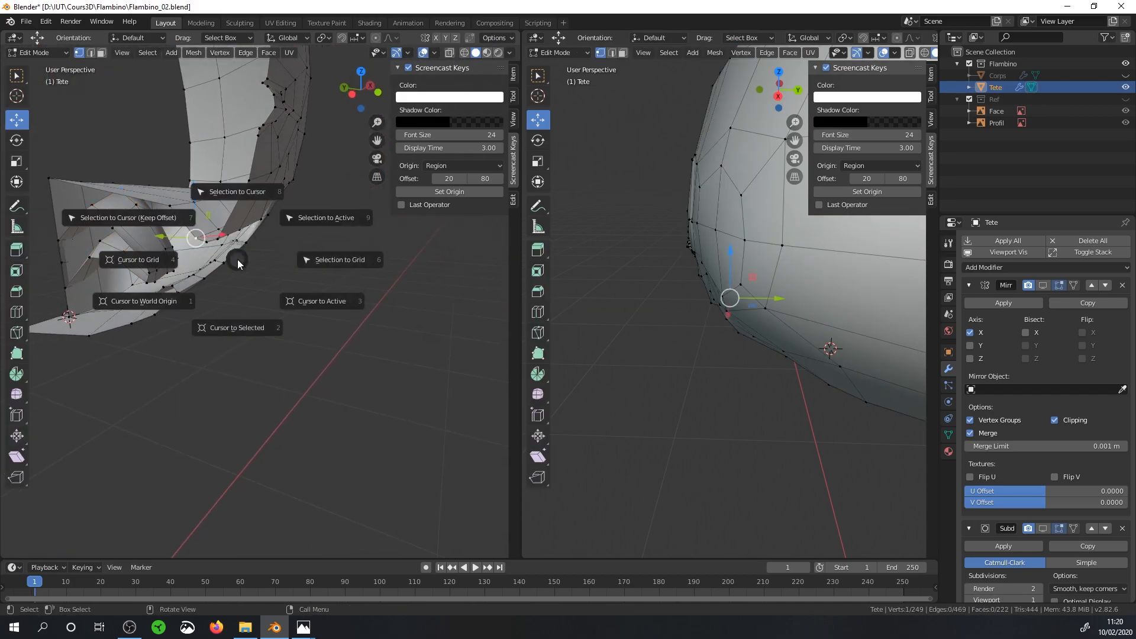
{"action": "left_click", "coordinate": [215, 315]}
{"action": "middle_click_drag", "start_coordinate": [214, 315], "coordinate": [239, 319]}
{"action": "key", "text": "shift+a"}
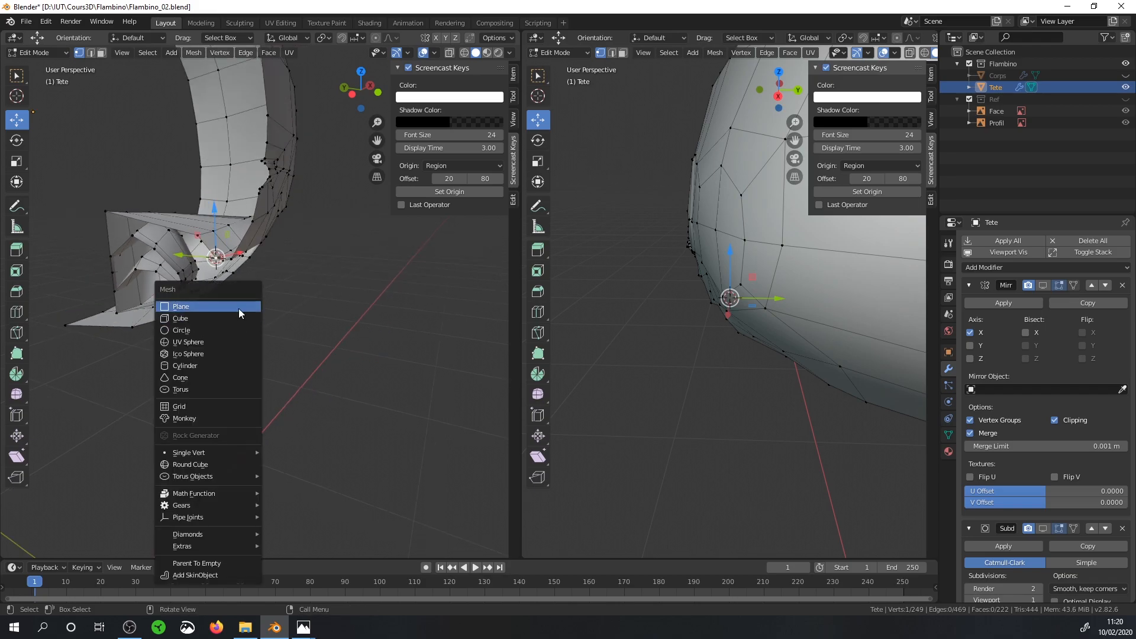
{"action": "left_click", "coordinate": [227, 317]}
{"action": "key", "text": "s"}
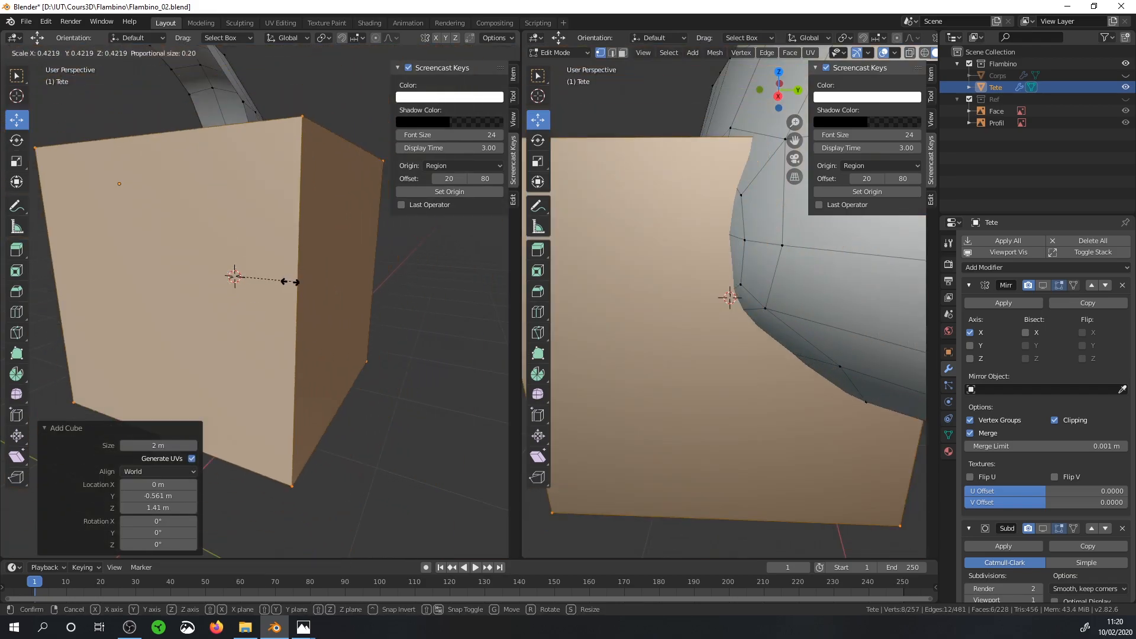
{"action": "left_click", "coordinate": [240, 278]}
{"action": "scroll", "coordinate": [269, 294], "scroll_direction": "up", "scroll_amount": 4}
{"action": "middle_click_drag", "start_coordinate": [269, 294], "coordinate": [227, 276]}
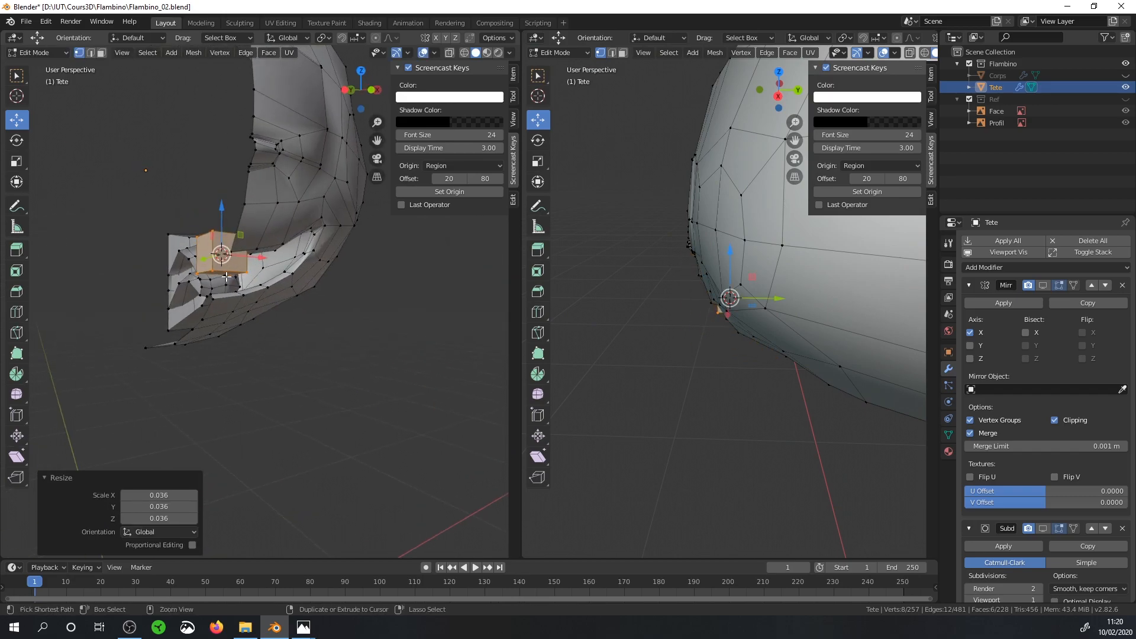
Step: Add a centred loop cut to the small cube at the upper mouth and delete its half beyond the mirror axis
{"action": "left_click", "coordinate": [229, 273]}
{"action": "right_click", "coordinate": [228, 271]}
{"action": "left_click", "coordinate": [211, 231]}
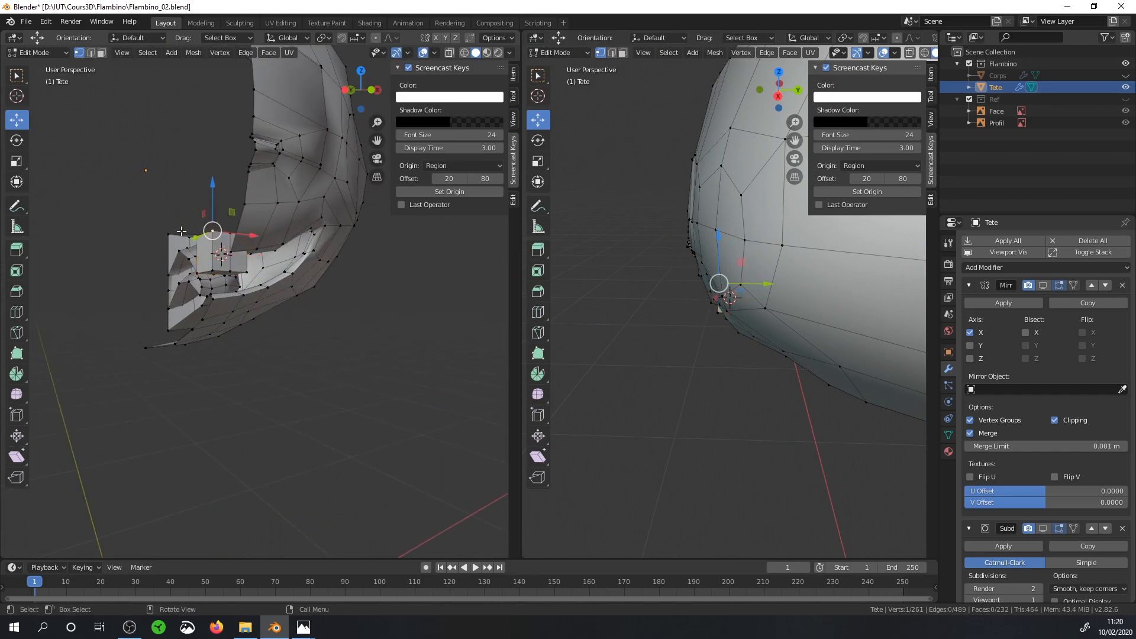
{"action": "left_click", "coordinate": [202, 273], "text": "shift"}
{"action": "middle_click_drag", "start_coordinate": [202, 274], "coordinate": [170, 227]}
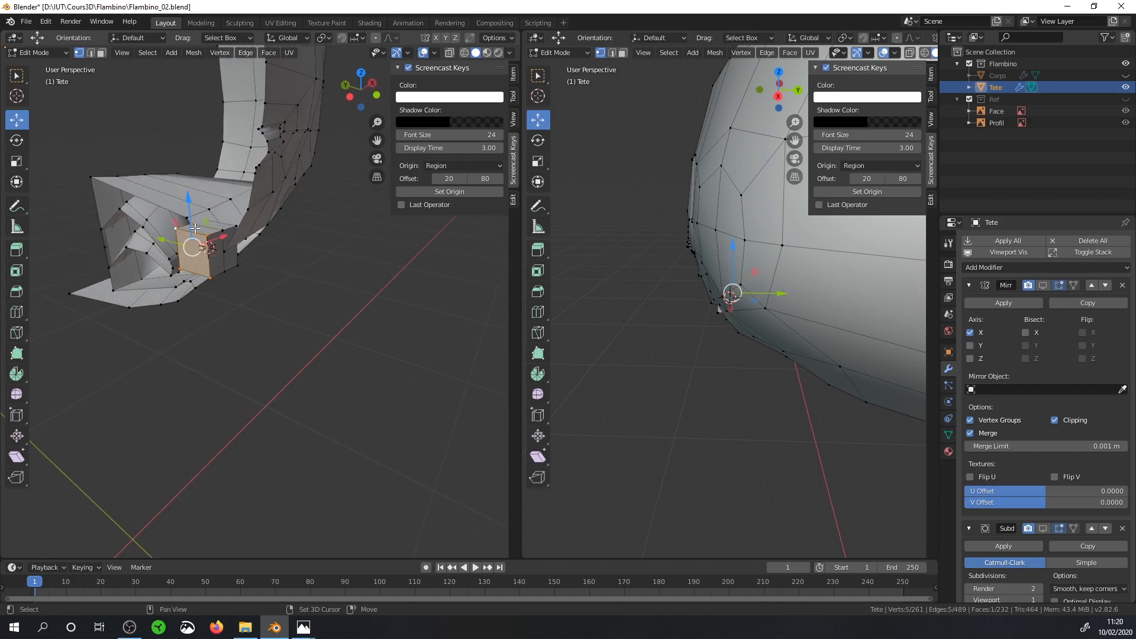
{"action": "key", "text": "x"}
{"action": "left_click", "coordinate": [193, 223]}
Step: Select the linked half cube, pull it out in front of the mouth along Y and scale it along Y
{"action": "middle_click_drag", "start_coordinate": [192, 226], "coordinate": [220, 228]}
{"action": "key", "text": "l"}
{"action": "left_click_drag", "start_coordinate": [155, 243], "coordinate": [288, 243]}
{"action": "middle_click_drag", "start_coordinate": [288, 243], "coordinate": [101, 230]}
{"action": "key", "text": "s"}
{"action": "key", "text": "y"}
{"action": "left_click", "coordinate": [156, 235]}
Step: Select the lower outer vertices of the half cube and move them along Z to shape the tooth
{"action": "left_click", "coordinate": [230, 265]}
{"action": "left_click", "coordinate": [205, 275], "text": "shift"}
{"action": "middle_click_drag", "start_coordinate": [207, 274], "coordinate": [264, 66]}
{"action": "key", "text": "g"}
{"action": "key", "text": "z"}
Step: Add a centred loop cut to the tooth and move its middle front edge about 0.002 m along Y
{"action": "key", "text": "ctrl+r"}
{"action": "left_click", "coordinate": [209, 231]}
{"action": "right_click", "coordinate": [209, 232]}
{"action": "left_click", "coordinate": [179, 228]}
{"action": "left_click", "coordinate": [200, 219], "text": "shift"}
{"action": "left_click", "coordinate": [224, 213], "text": "shift"}
{"action": "left_click", "coordinate": [91, 52]}
{"action": "key", "text": "g"}
{"action": "key", "text": "y"}
{"action": "left_click", "coordinate": [183, 188]}
Step: Turn on the Mirror modifier's viewport display, then show the Ref collection with X-ray in front view
{"action": "left_click", "coordinate": [1042, 286]}
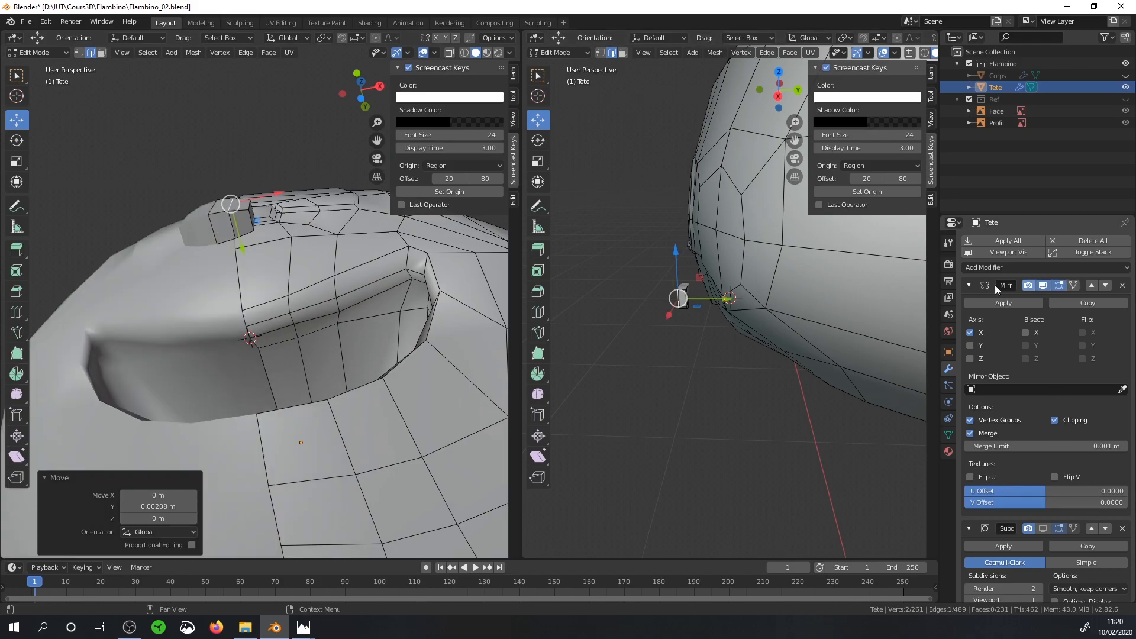
{"action": "middle_click_drag", "start_coordinate": [308, 249], "coordinate": [328, 363]}
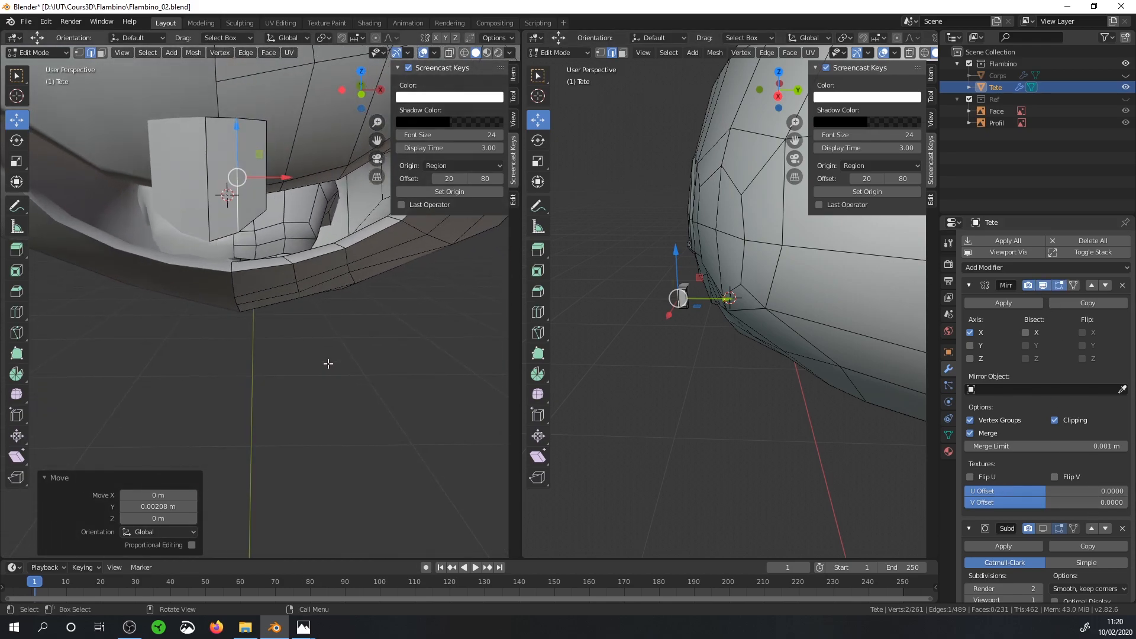
{"action": "key", "text": "KP_1"}
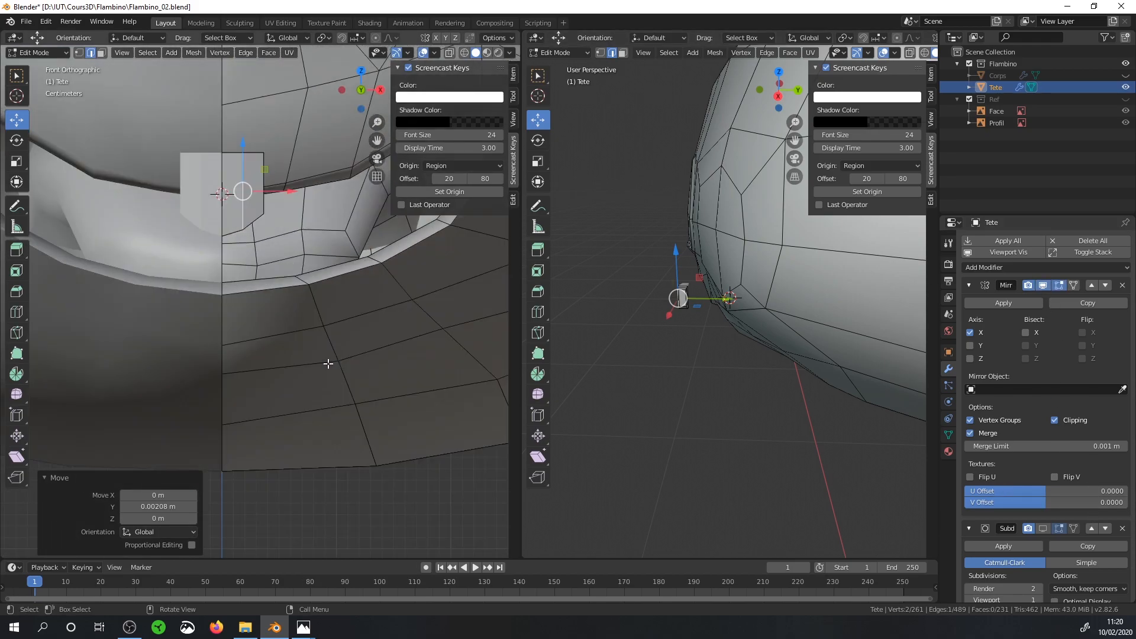
{"action": "left_click", "coordinate": [1126, 99]}
{"action": "left_click", "coordinate": [449, 52]}
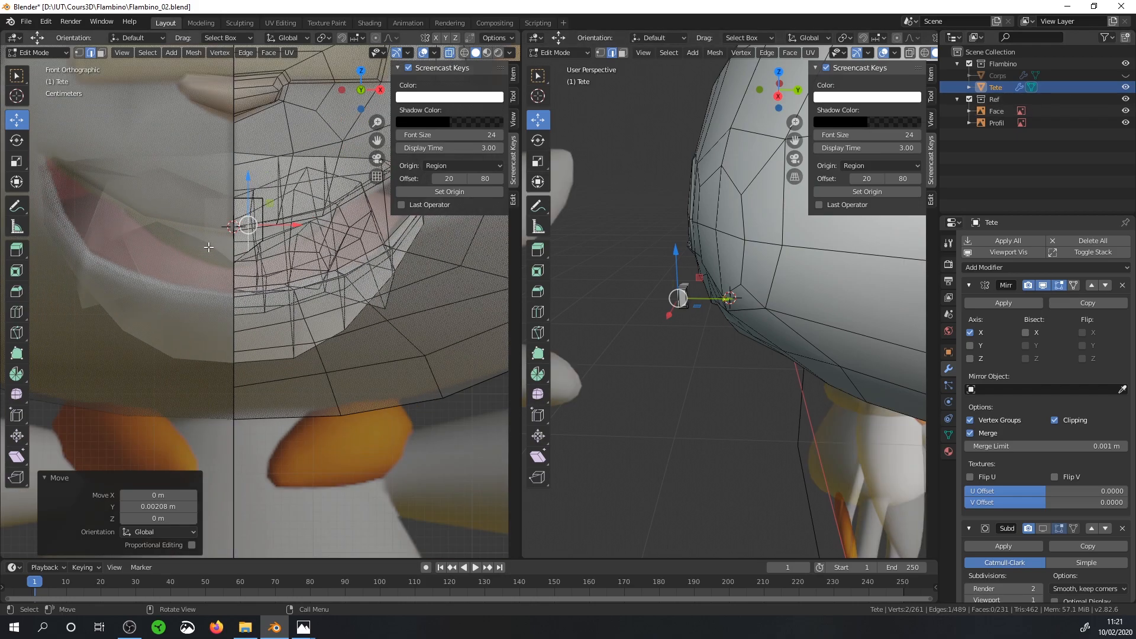
{"action": "left_click", "coordinate": [1125, 87]}
{"action": "left_click", "coordinate": [1125, 88]}
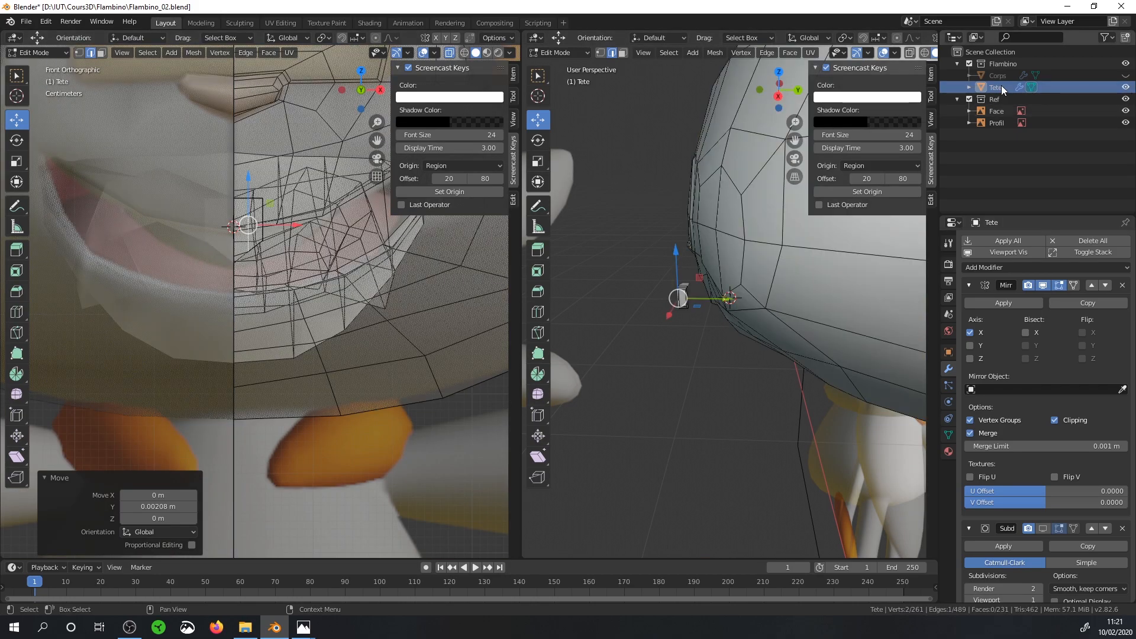
Step: Select the linked tooth piece and isolate it by hiding all unselected geometry
{"action": "scroll", "coordinate": [341, 252], "scroll_direction": "down", "scroll_amount": 6}
{"action": "middle_click_drag", "start_coordinate": [373, 394], "coordinate": [295, 339]}
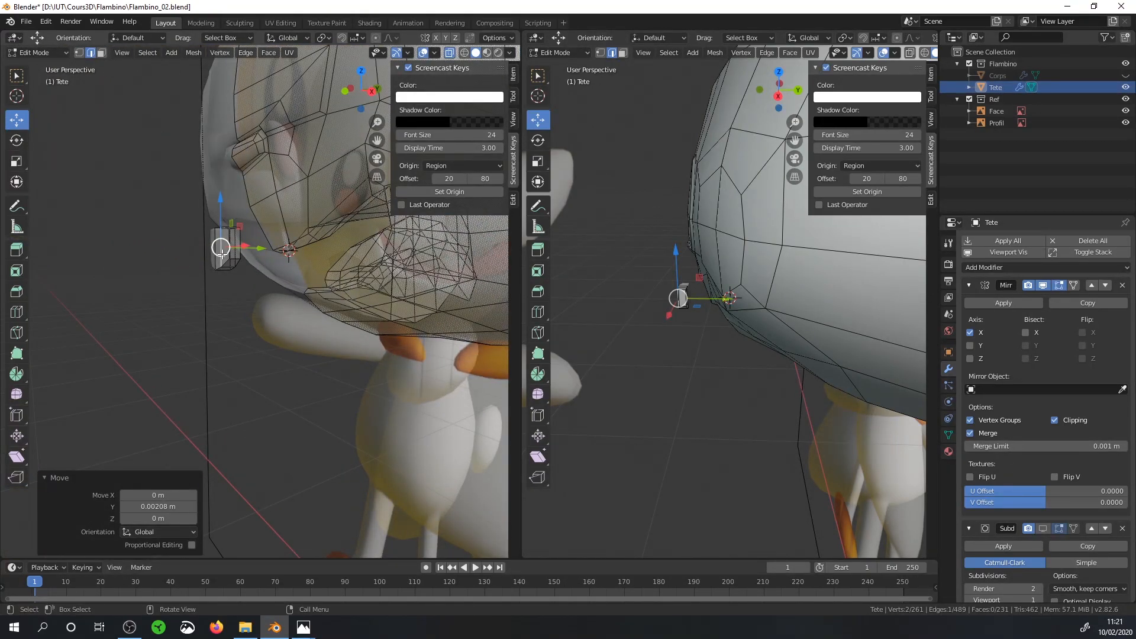
{"action": "key", "text": "l"}
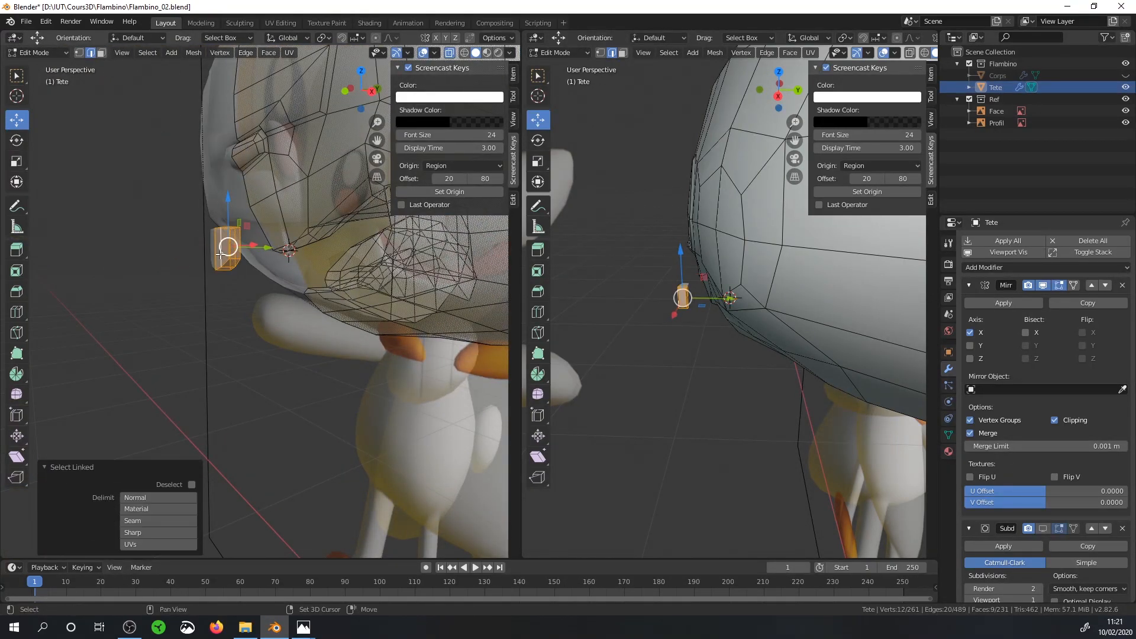
{"action": "key", "text": "shift+h"}
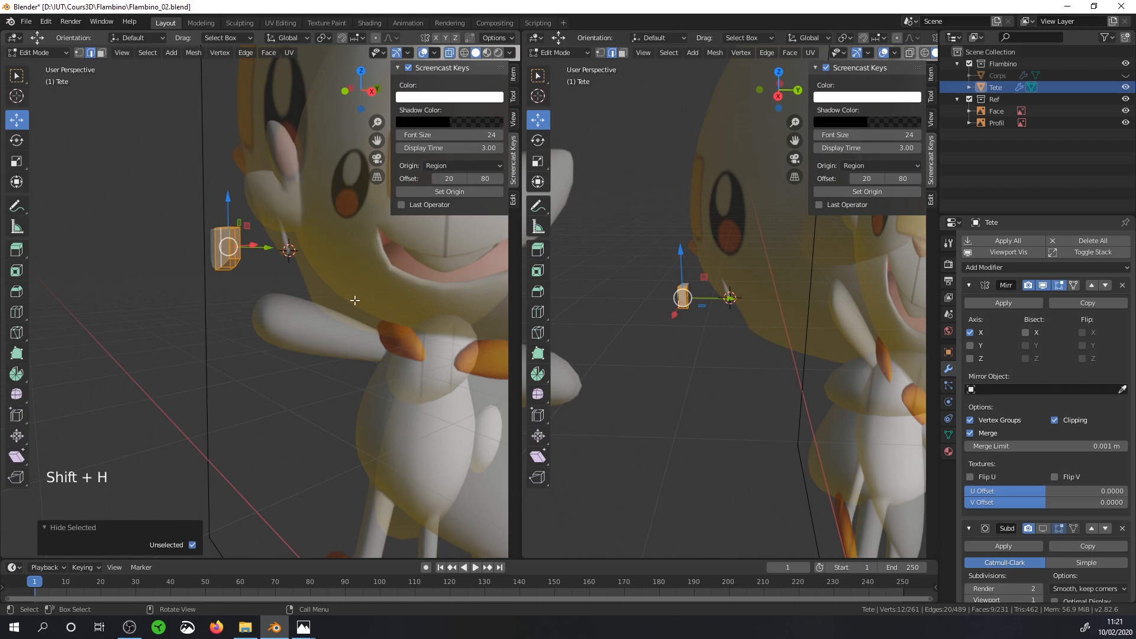
Step: Lower the tooth by about 0.018 m along Z against the front reference image
{"action": "middle_click_drag", "start_coordinate": [341, 271], "coordinate": [341, 315]}
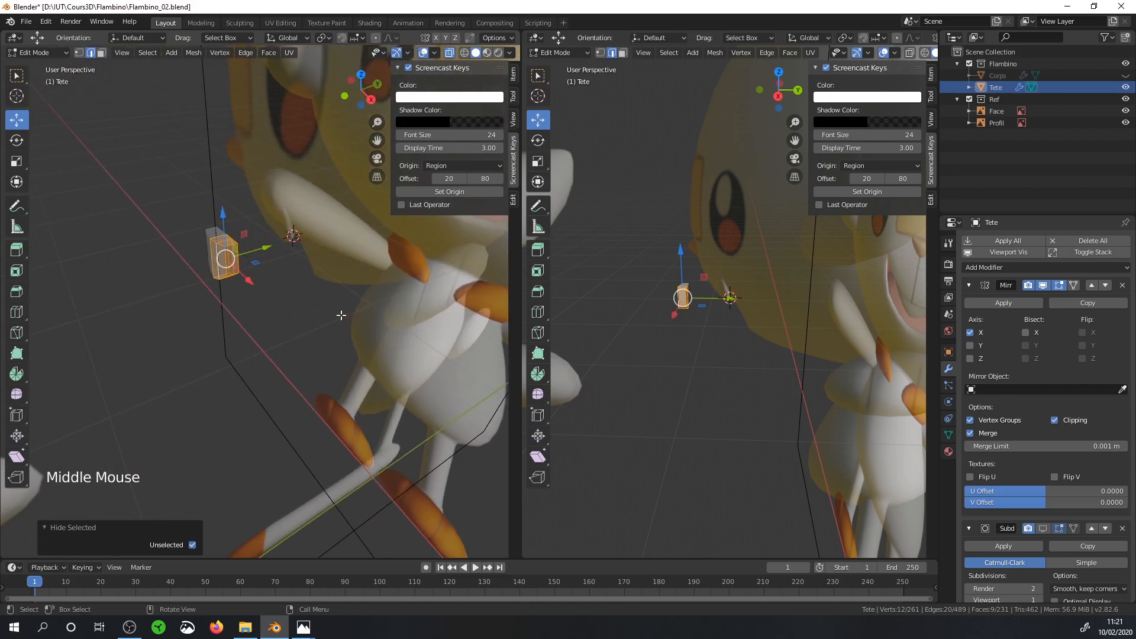
{"action": "key", "text": "KP_1"}
{"action": "scroll", "coordinate": [342, 279], "scroll_direction": "up", "scroll_amount": 2}
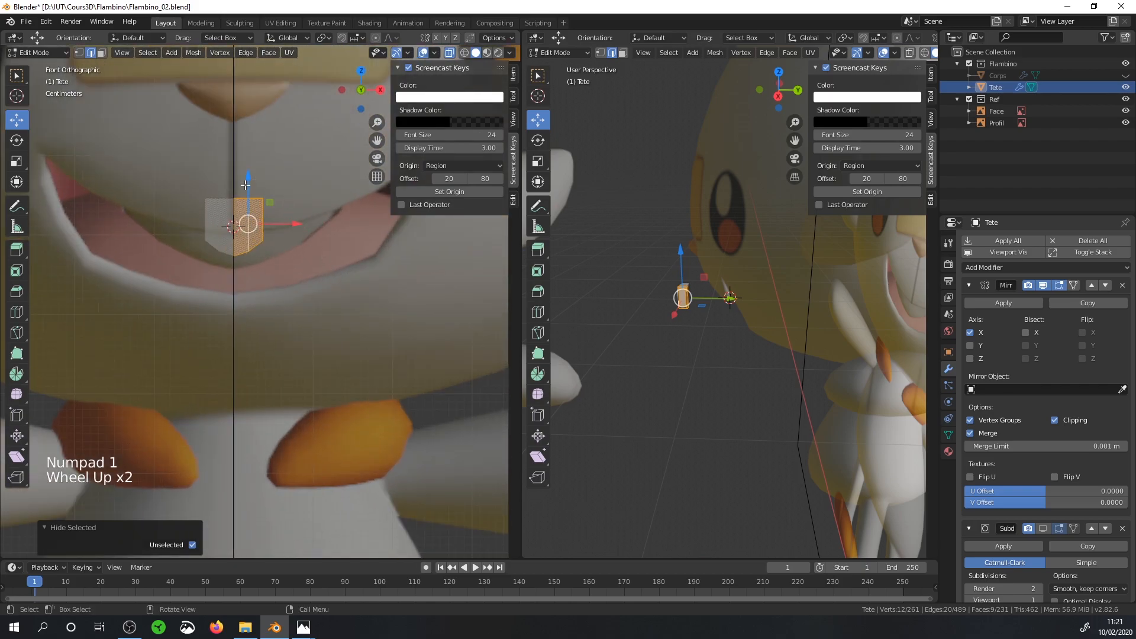
{"action": "left_click_drag", "start_coordinate": [250, 204], "coordinate": [254, 211]}
Step: Select the tooth's outer side face and move it along X in front view to adjust the piece's width
{"action": "middle_click_drag", "start_coordinate": [253, 211], "coordinate": [264, 277]}
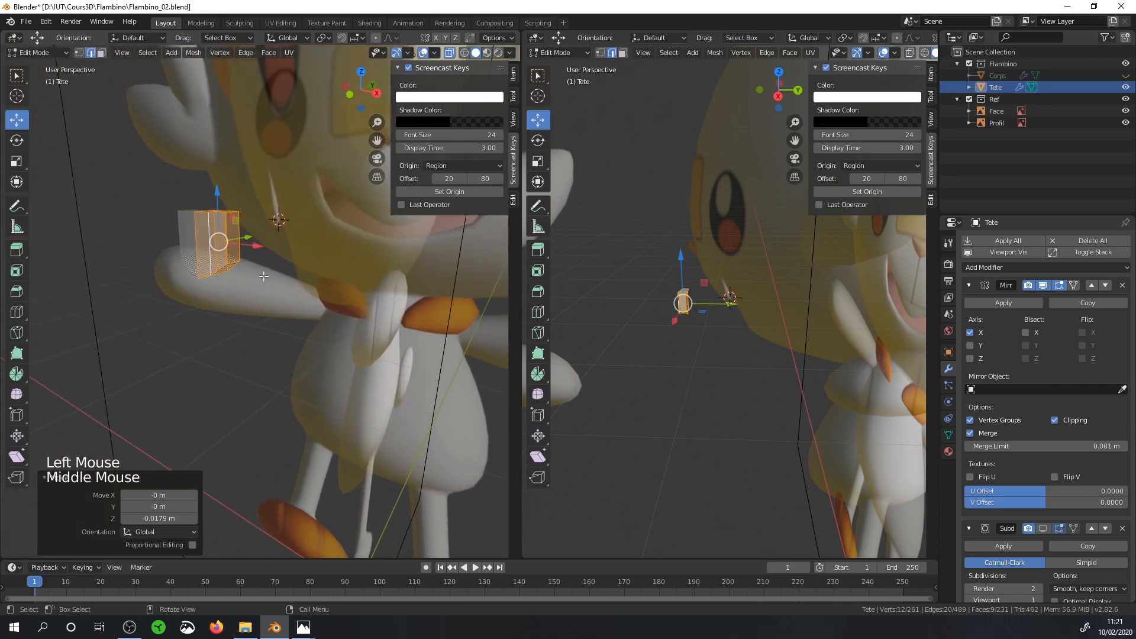
{"action": "left_click", "coordinate": [103, 53]}
{"action": "left_click", "coordinate": [232, 238]}
{"action": "left_click", "coordinate": [225, 241]}
{"action": "key", "text": "KP_1"}
{"action": "mouse_move", "coordinate": [286, 212]}
{"action": "left_mouse_down"}
{"action": "mouse_move", "coordinate": [369, 166]}
{"action": "mouse_move", "coordinate": [279, 217]}
{"action": "left_mouse_up"}
Step: Add a loop cut across the tooth piece and adjust its height along Z against the front reference
{"action": "left_click", "coordinate": [90, 53]}
{"action": "left_click", "coordinate": [248, 237], "text": "alt"}
{"action": "key", "text": "ctrl+r"}
{"action": "double_click", "coordinate": [294, 198]}
{"action": "left_click_drag", "start_coordinate": [301, 174], "coordinate": [303, 183]}
Step: Raise a face and the outer edge of the tooth piece along Z to follow the mouth line
{"action": "middle_click_drag", "start_coordinate": [302, 184], "coordinate": [277, 236]}
{"action": "left_click", "coordinate": [103, 52]}
{"action": "left_click", "coordinate": [229, 217]}
{"action": "left_click_drag", "start_coordinate": [229, 194], "coordinate": [229, 187]}
{"action": "left_click", "coordinate": [90, 52]}
{"action": "left_click", "coordinate": [299, 234]}
{"action": "left_click_drag", "start_coordinate": [300, 198], "coordinate": [300, 185]}
{"action": "middle_click_drag", "start_coordinate": [300, 180], "coordinate": [248, 185]}
Step: Select the whole linked tooth piece in side view and move it back along Y into the mouth
{"action": "key", "text": "KP_3"}
{"action": "key", "text": "l"}
{"action": "left_click_drag", "start_coordinate": [264, 217], "coordinate": [388, 220]}
{"action": "middle_click_drag", "start_coordinate": [337, 249], "coordinate": [414, 260]}
{"action": "scroll", "coordinate": [409, 260], "scroll_direction": "down", "scroll_amount": 2}
Step: Select the outer end face and push it back along Y with proportional editing to curve the tooth piece
{"action": "left_click", "coordinate": [102, 52]}
{"action": "left_click", "coordinate": [335, 263]}
{"action": "key", "text": "o"}
{"action": "left_click_drag", "start_coordinate": [383, 266], "coordinate": [408, 265]}
{"action": "key", "text": "KP_3"}
{"action": "left_click_drag", "start_coordinate": [389, 224], "coordinate": [396, 224]}
Step: Try to raise an edge loop of the tooth piece along Z with proportional editing, and undo the move
{"action": "left_click", "coordinate": [332, 247], "text": "alt"}
{"action": "middle_click_drag", "start_coordinate": [331, 248], "coordinate": [414, 154]}
{"action": "left_click_drag", "start_coordinate": [320, 400], "coordinate": [318, 393]}
{"action": "key", "text": "ctrl+z"}
Step: Toggle proportional editing and raise an edge loop of the tooth piece slightly along Z
{"action": "key", "text": "o"}
{"action": "left_click", "coordinate": [279, 357], "text": "alt"}
{"action": "left_click_drag", "start_coordinate": [295, 402], "coordinate": [293, 395]}
{"action": "middle_click_drag", "start_coordinate": [321, 385], "coordinate": [349, 343]}
Step: Reveal the hidden head geometry and turn off X-ray
{"action": "key", "text": "alt+h"}
{"action": "scroll", "coordinate": [347, 312], "scroll_direction": "up", "scroll_amount": 2}
{"action": "left_click", "coordinate": [450, 52]}
{"action": "scroll", "coordinate": [379, 284], "scroll_direction": "up", "scroll_amount": 1}
Step: Raise the tooth piece's selected edge loop slightly along Z and check the mouth in object mode
{"action": "left_click", "coordinate": [323, 386], "text": "alt"}
{"action": "left_click_drag", "start_coordinate": [331, 418], "coordinate": [329, 413]}
{"action": "middle_click_drag", "start_coordinate": [329, 413], "coordinate": [302, 355]}
{"action": "middle_click_drag", "start_coordinate": [302, 355], "coordinate": [246, 305], "text": "shift"}
{"action": "scroll", "coordinate": [333, 334], "scroll_direction": "down", "scroll_amount": 3}
{"action": "double_click", "coordinate": [340, 333]}
{"action": "key", "text": "Tab"}
{"action": "scroll", "coordinate": [349, 331], "scroll_direction": "down", "scroll_amount": 4}
{"action": "scroll", "coordinate": [279, 285], "scroll_direction": "up", "scroll_amount": 8}
Step: Add a centred lengthwise loop cut around the tooth piece, scale it up slightly and check the head in object mode
{"action": "left_click", "coordinate": [230, 280]}
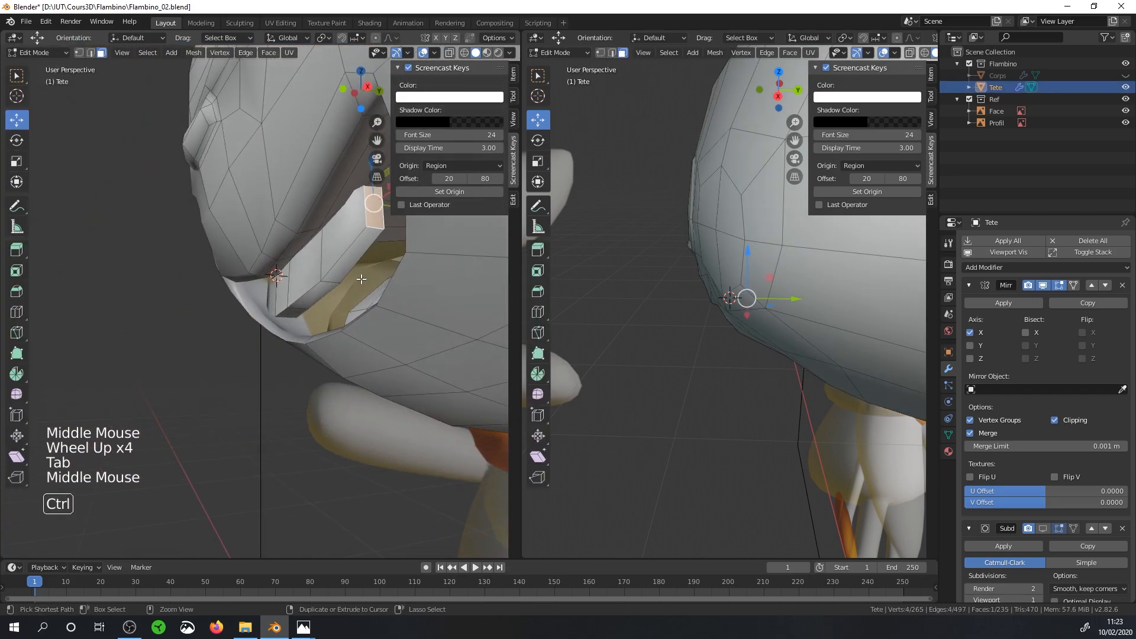
{"action": "left_click", "coordinate": [326, 279]}
{"action": "right_click", "coordinate": [337, 283]}
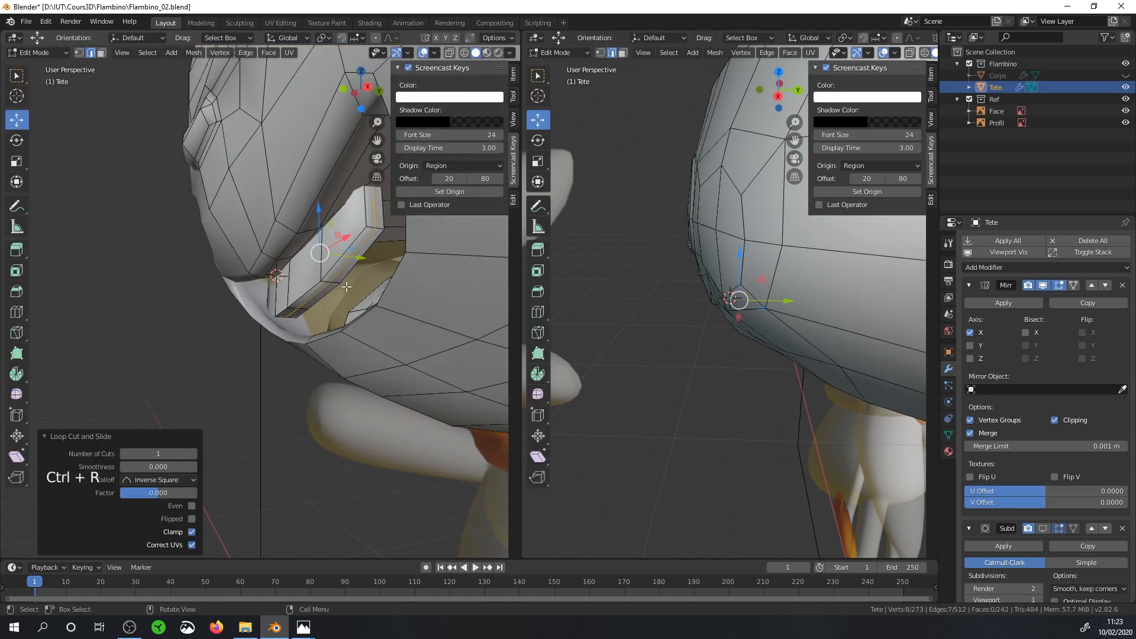
{"action": "key", "text": "s"}
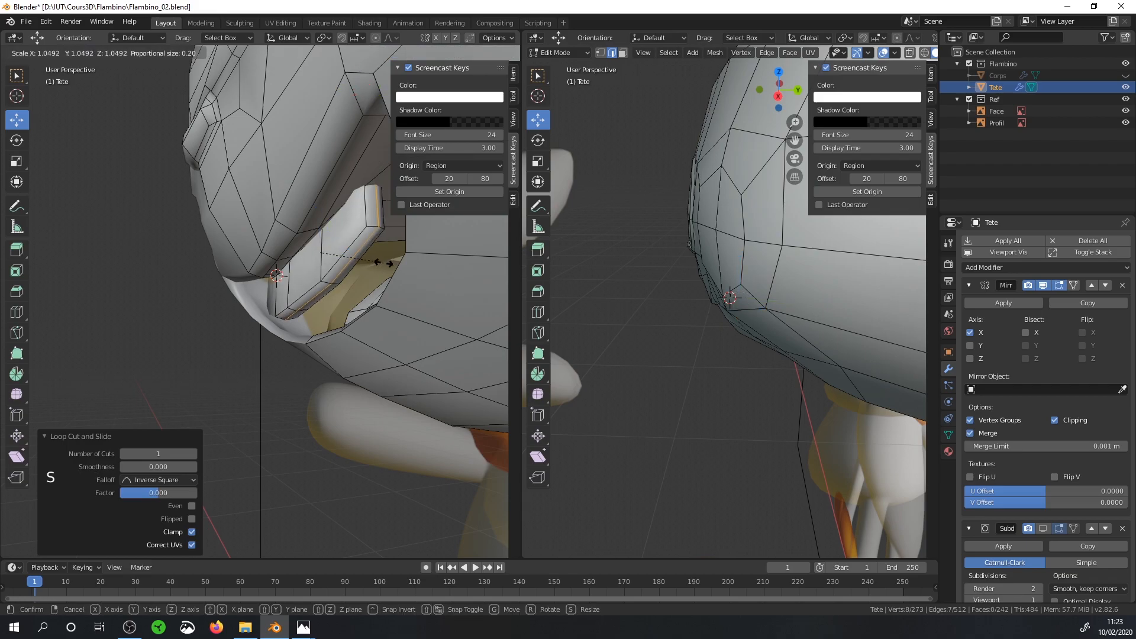
{"action": "key", "text": "Tab"}
{"action": "scroll", "coordinate": [386, 263], "scroll_direction": "down", "scroll_amount": 3}
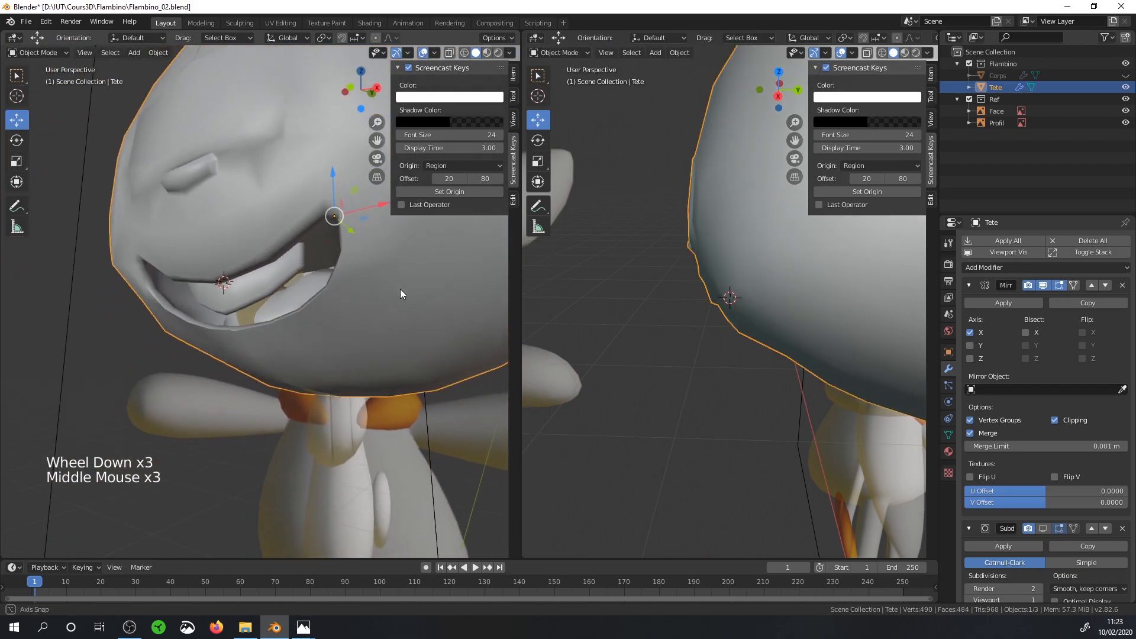